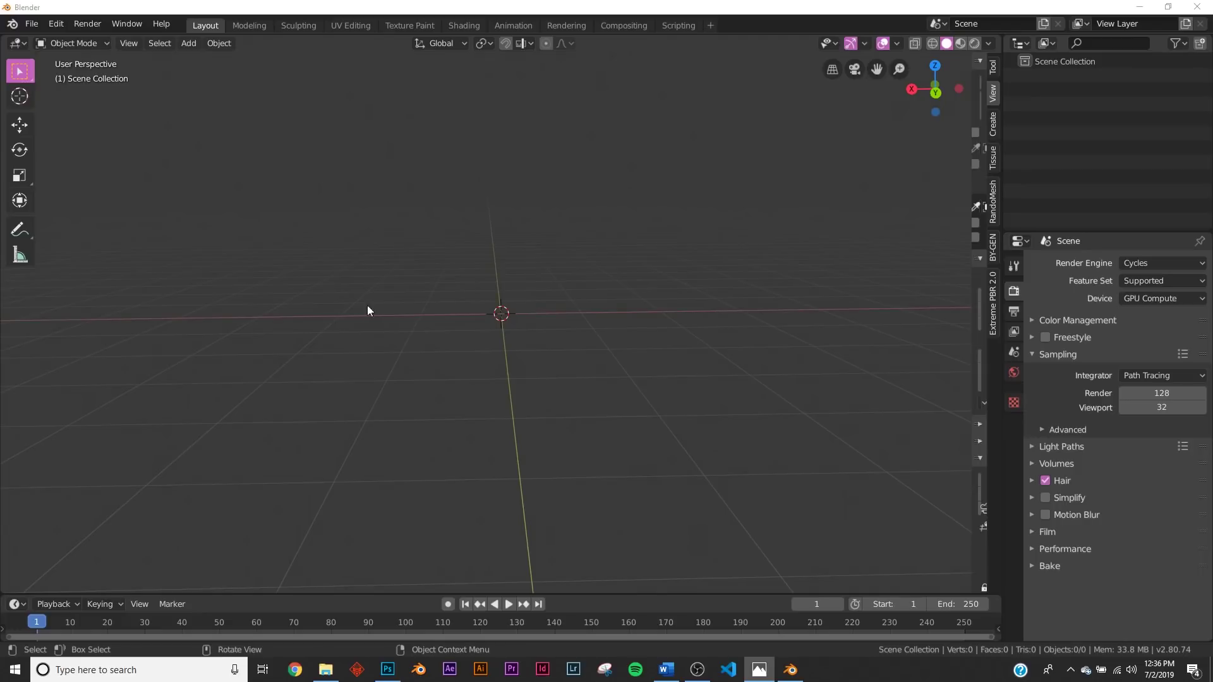
Add a cube mesh at the scene's centre
{"action": "key", "text": "shift+a"}
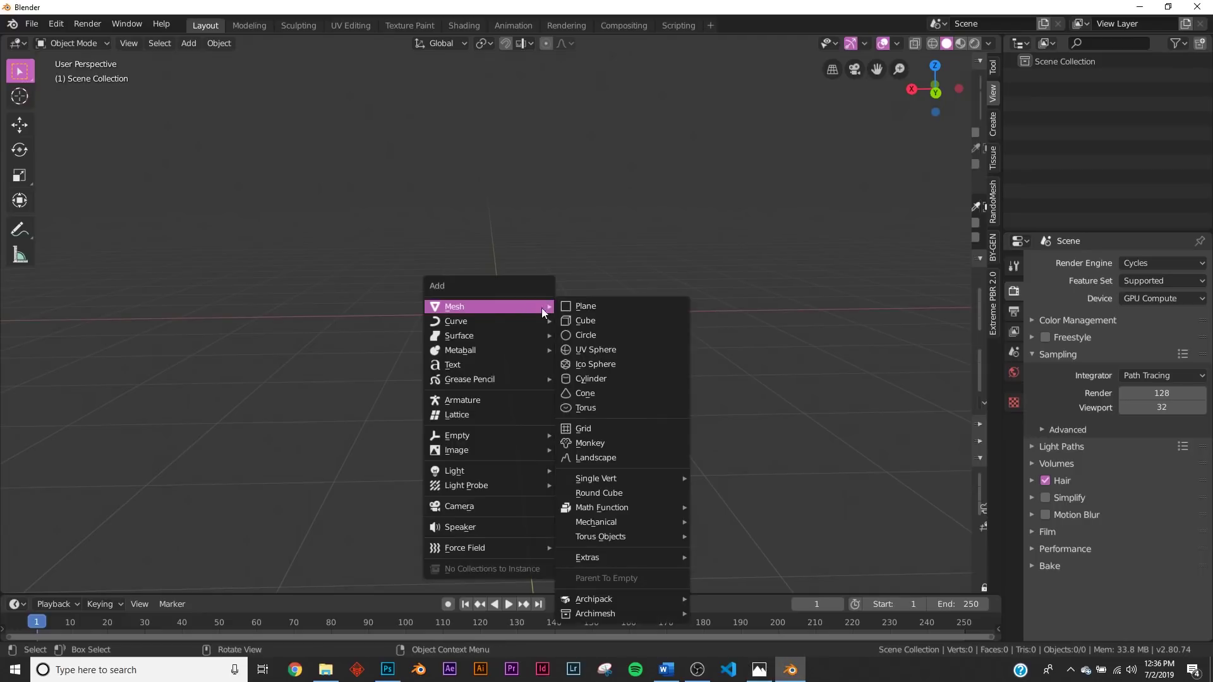
{"action": "left_click", "coordinate": [579, 318]}
{"action": "mouse_move", "coordinate": [545, 343]}
{"action": "middle_mouse_down"}
{"action": "mouse_move", "coordinate": [518, 325]}
{"action": "mouse_move", "coordinate": [526, 336]}
{"action": "middle_mouse_up"}
{"action": "key", "text": "Tab"}
{"action": "key", "text": "Tab"}
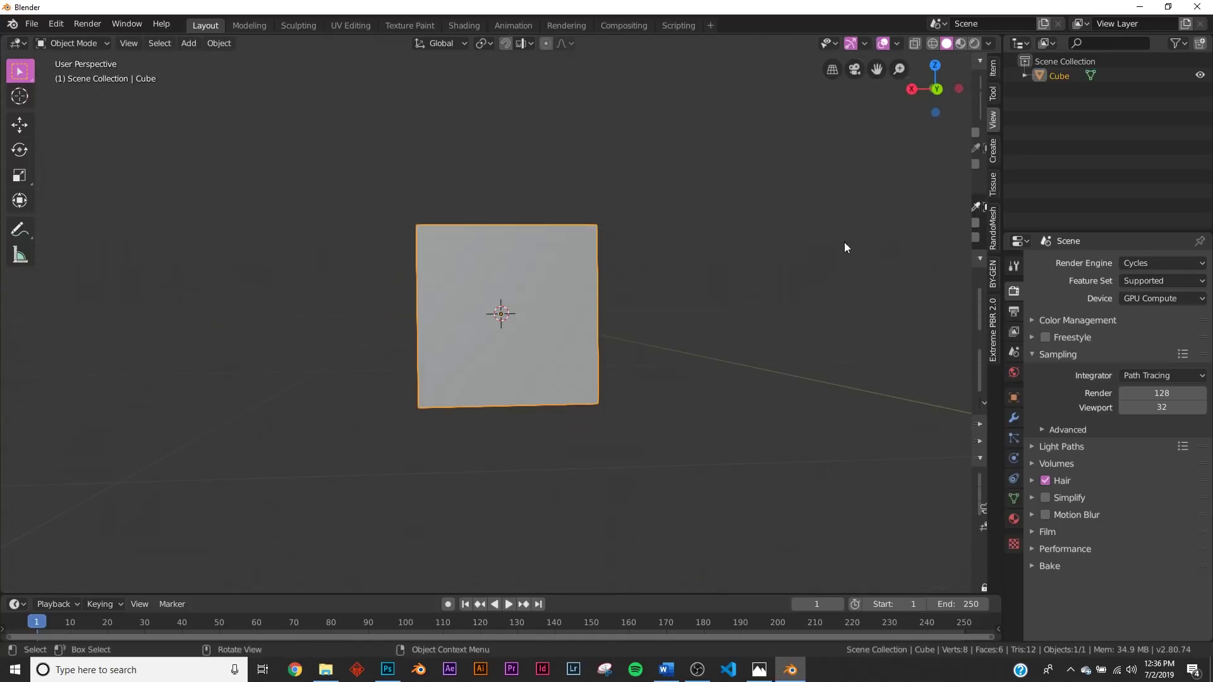
{"action": "middle_click_drag", "start_coordinate": [568, 223], "coordinate": [525, 306]}
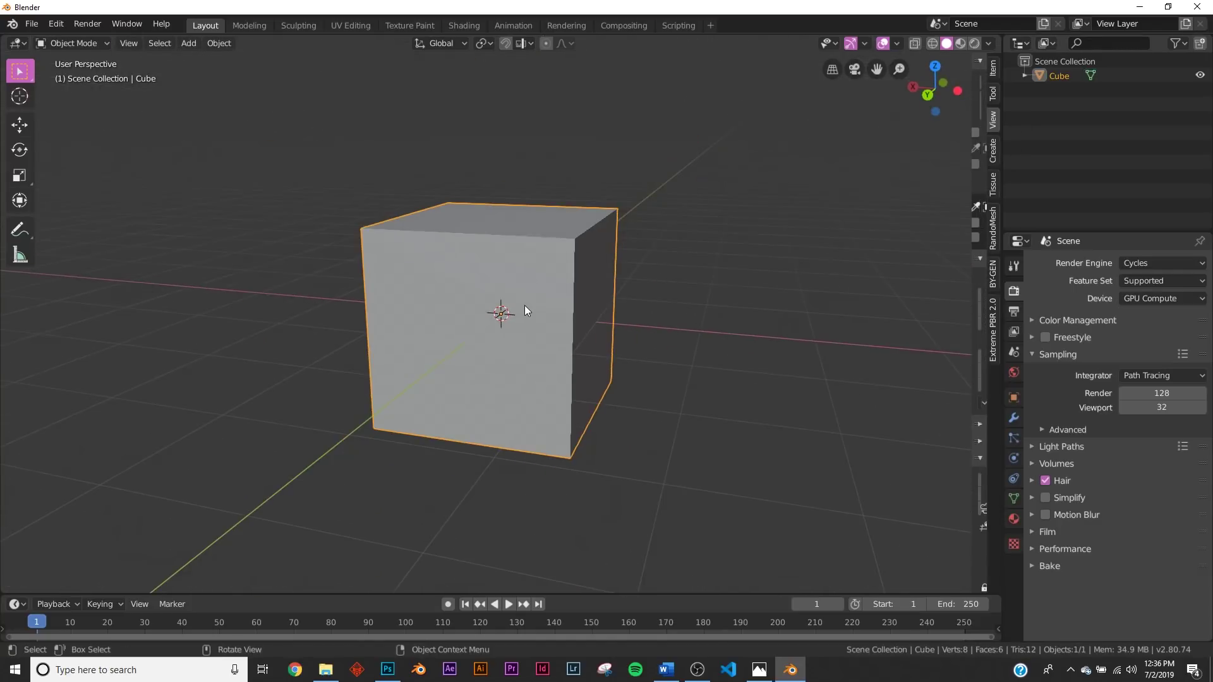
{"action": "key", "text": "r"}
{"action": "key", "text": "r"}
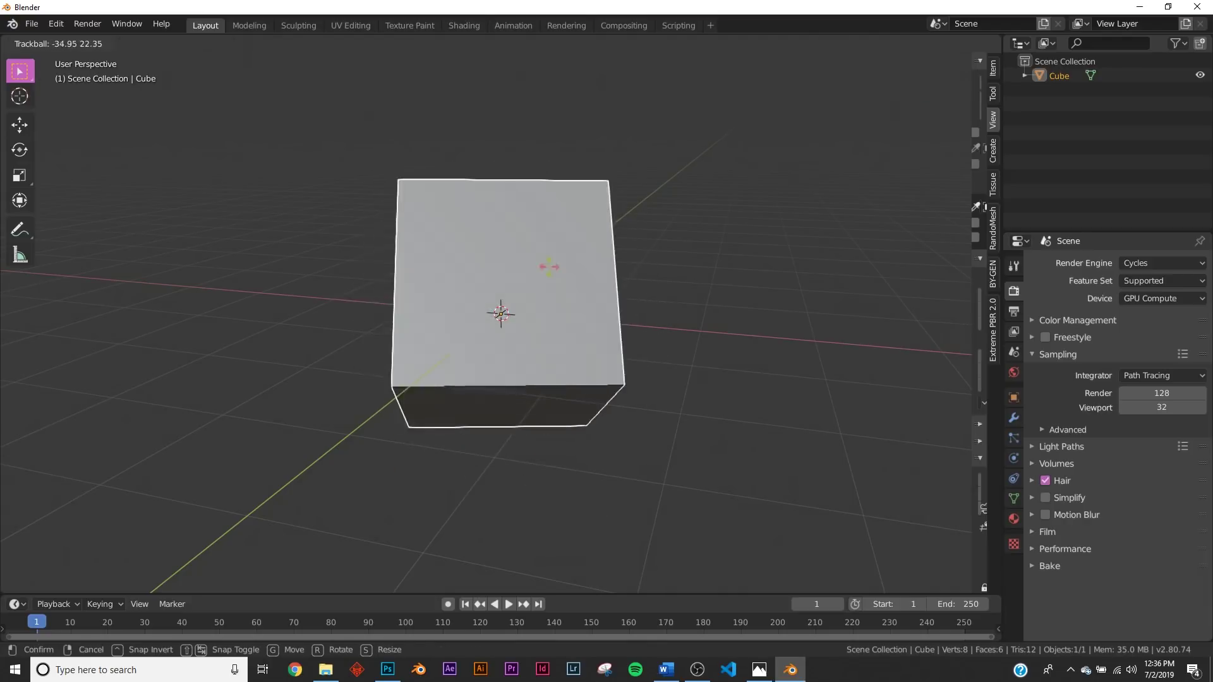
{"action": "right_click", "coordinate": [549, 266]}
In Edit Mode, raise the cube's entire geometry along Z so its origin sits near the bottom face
{"action": "middle_click_drag", "start_coordinate": [672, 358], "coordinate": [506, 412]}
{"action": "key", "text": "Tab"}
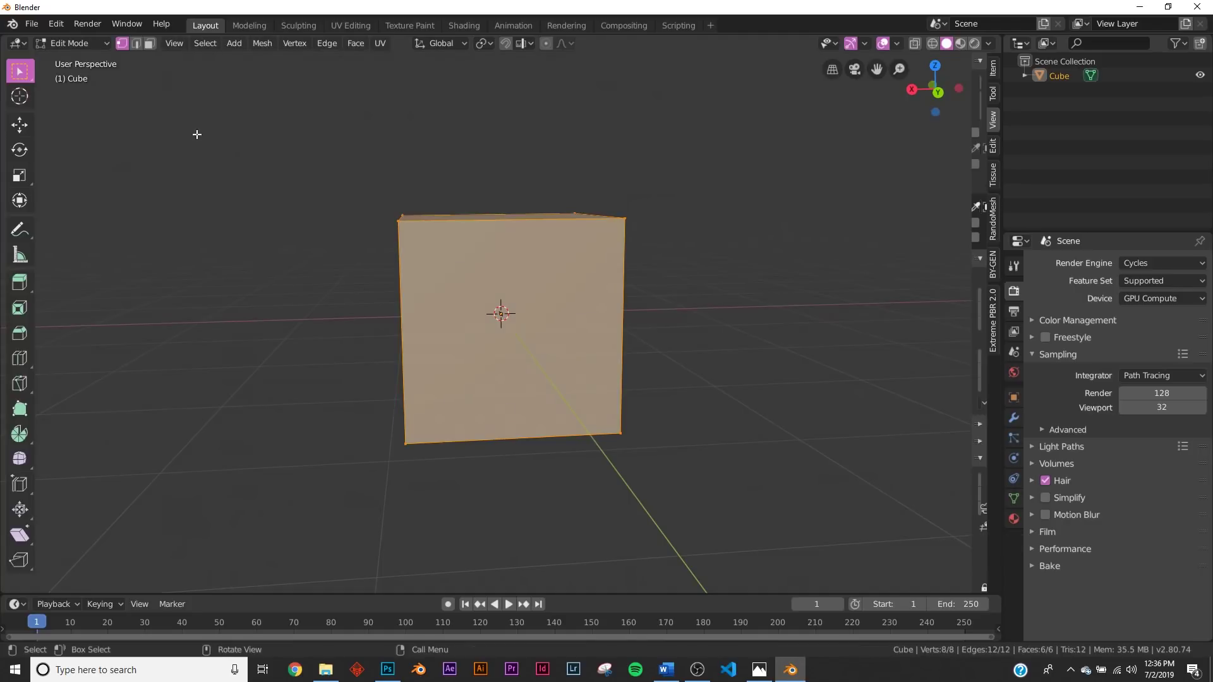
{"action": "left_click", "coordinate": [20, 125]}
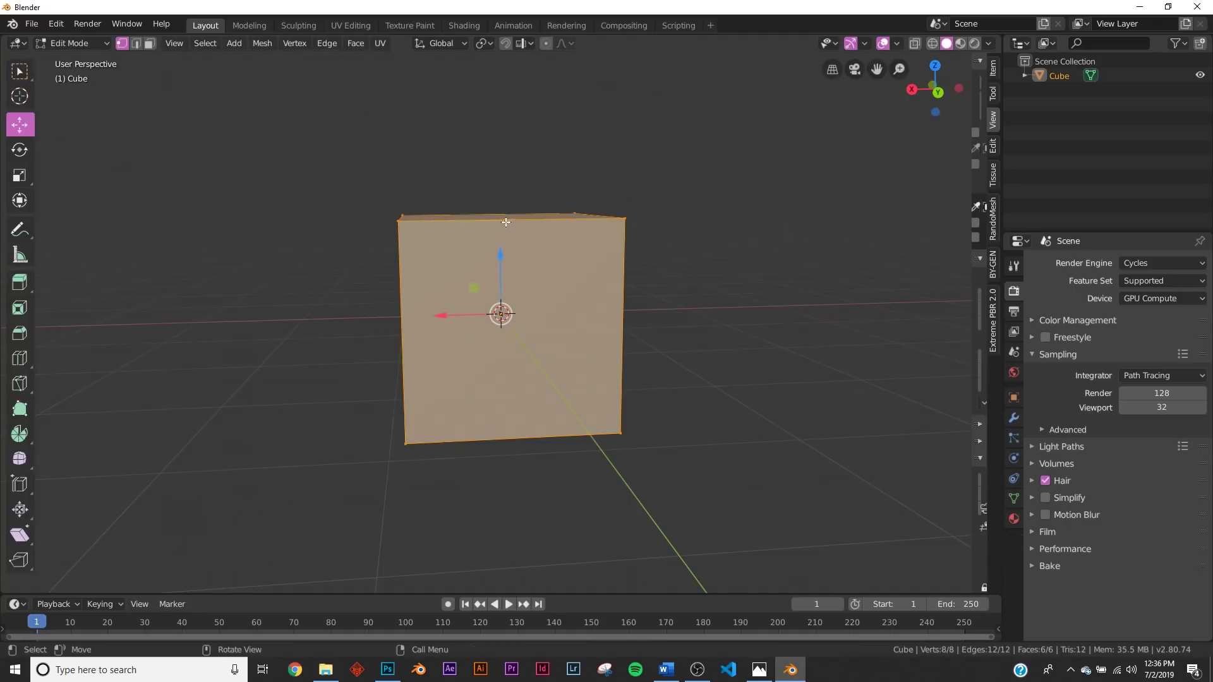
{"action": "left_click_drag", "start_coordinate": [496, 254], "coordinate": [503, 157]}
{"action": "key", "text": "Tab"}
{"action": "middle_click_drag", "start_coordinate": [572, 280], "coordinate": [564, 364]}
{"action": "key", "text": "r"}
{"action": "key", "text": "r"}
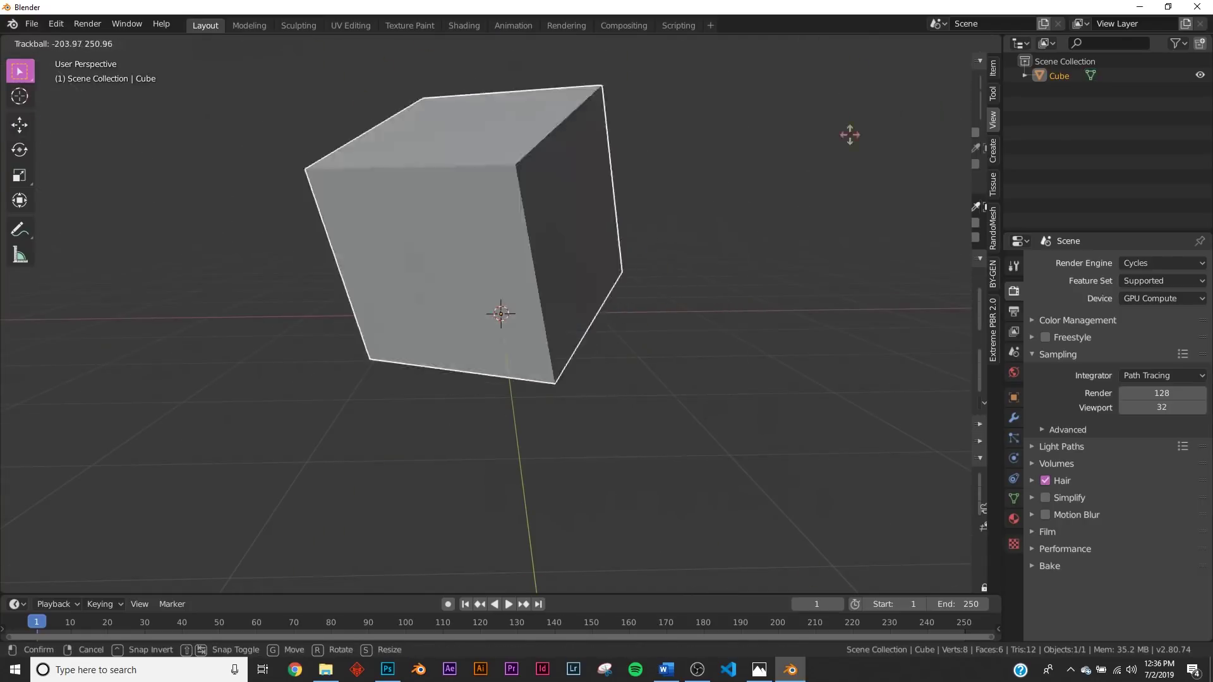
{"action": "right_click", "coordinate": [659, 355]}
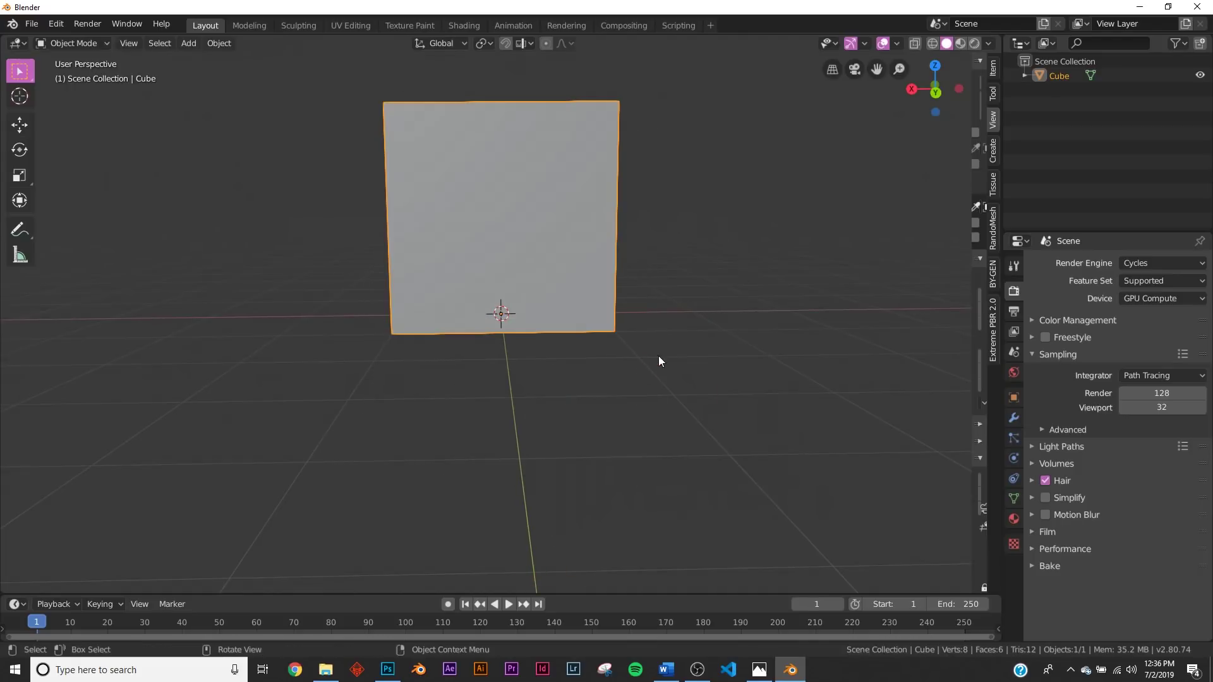
Stretch the cube along X by a factor of about 2.7 to form a long block
{"action": "middle_click_drag", "start_coordinate": [658, 355], "coordinate": [589, 380]}
{"action": "middle_click_drag", "start_coordinate": [506, 296], "coordinate": [559, 280]}
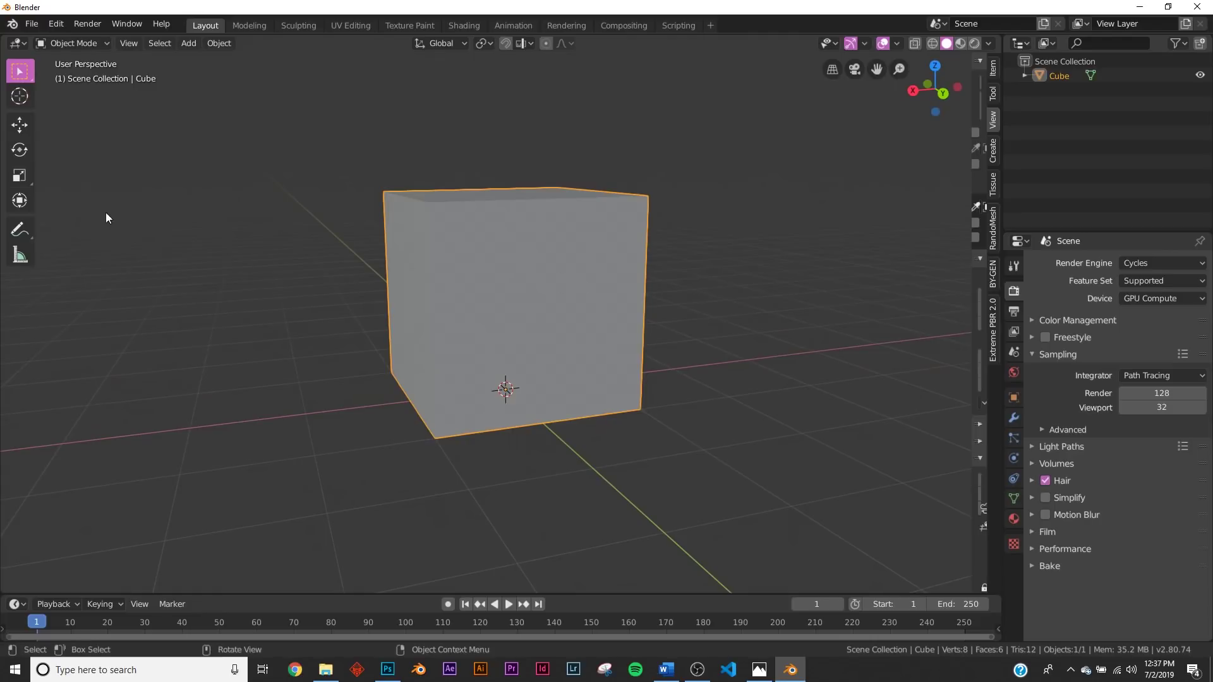
{"action": "left_click", "coordinate": [19, 175]}
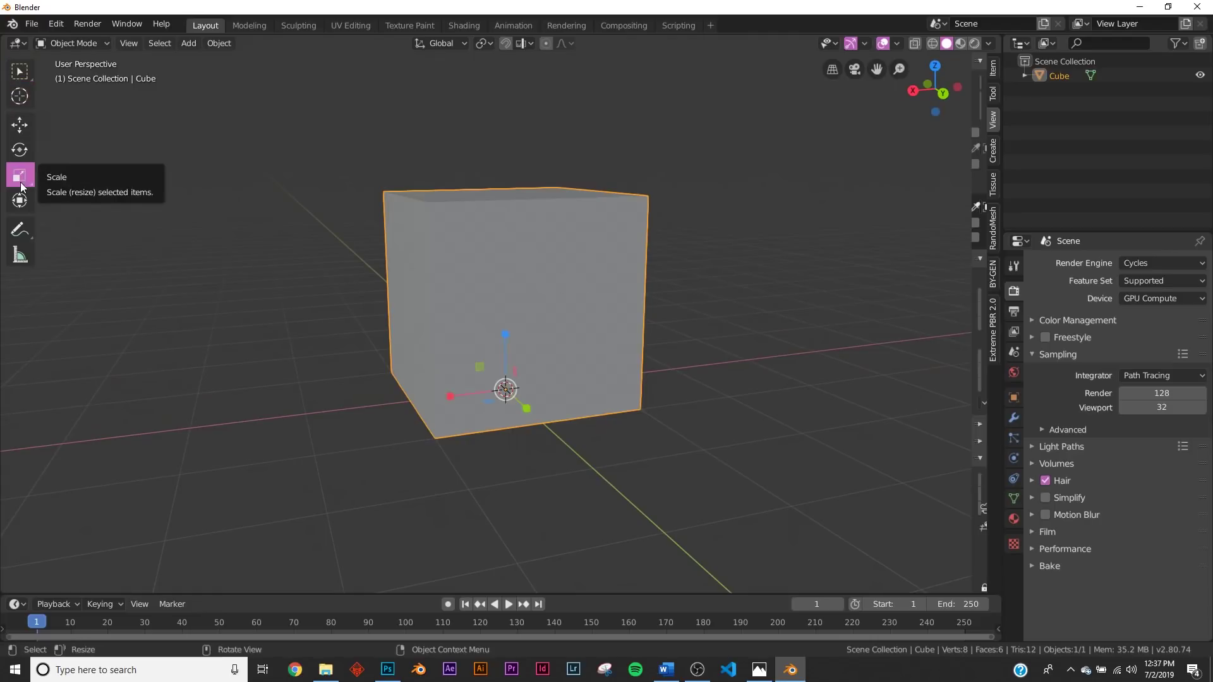
{"action": "left_click_drag", "start_coordinate": [448, 397], "coordinate": [353, 411]}
{"action": "middle_click_drag", "start_coordinate": [413, 370], "coordinate": [719, 335]}
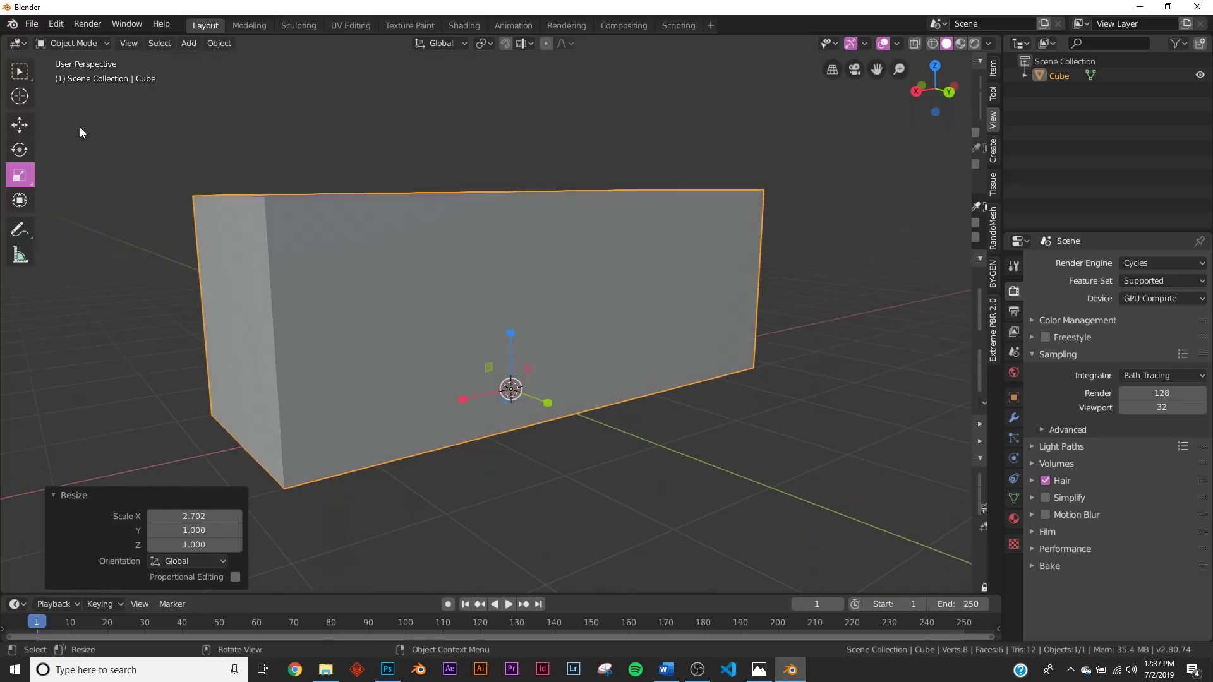
{"action": "left_click", "coordinate": [29, 123]}
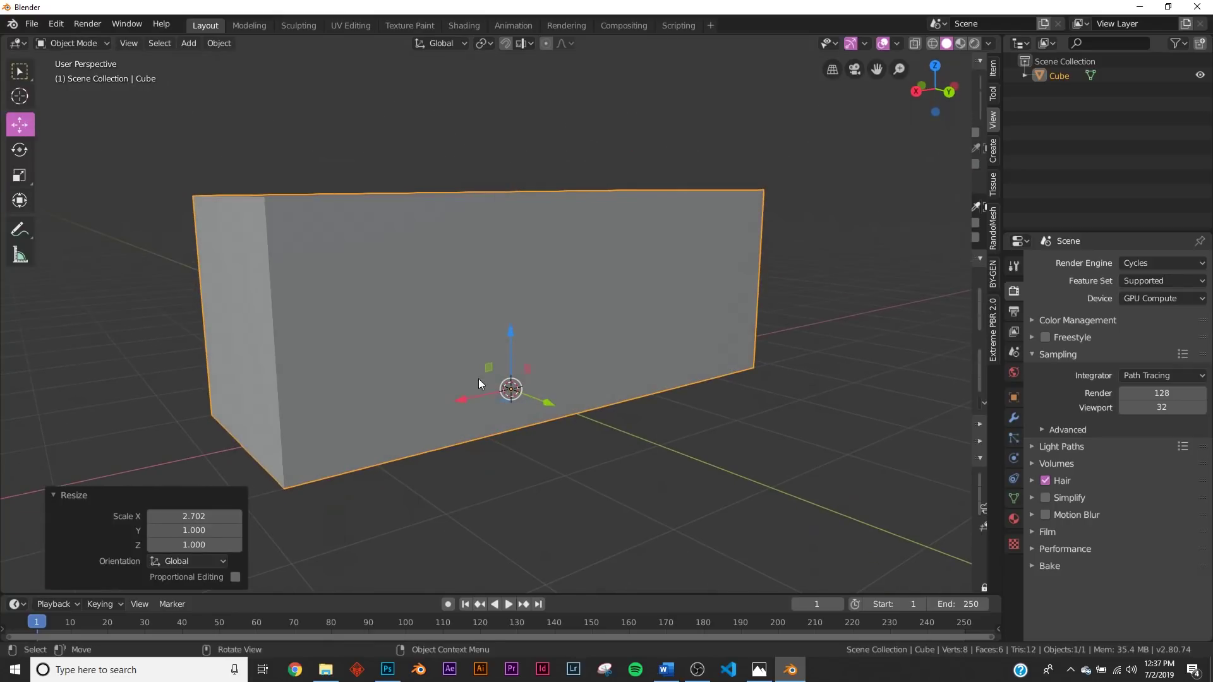
{"action": "key", "text": "shift+d"}
{"action": "right_click", "coordinate": [529, 309]}
{"action": "key", "text": "Delete"}
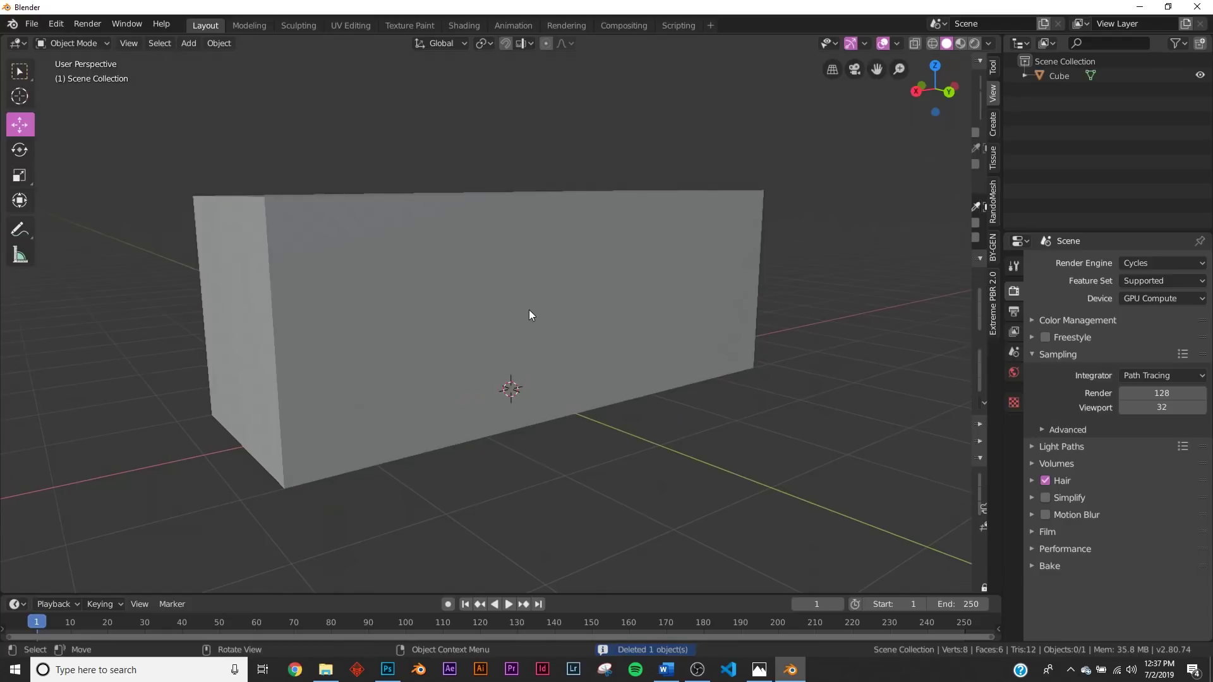
Duplicate the block in place and move the copy about 1.98 m up along Z, stacking it on the original
{"action": "left_click", "coordinate": [529, 309]}
{"action": "key", "text": "shift+d"}
{"action": "right_click", "coordinate": [556, 241]}
{"action": "scroll", "coordinate": [496, 325], "scroll_direction": "down", "scroll_amount": 2}
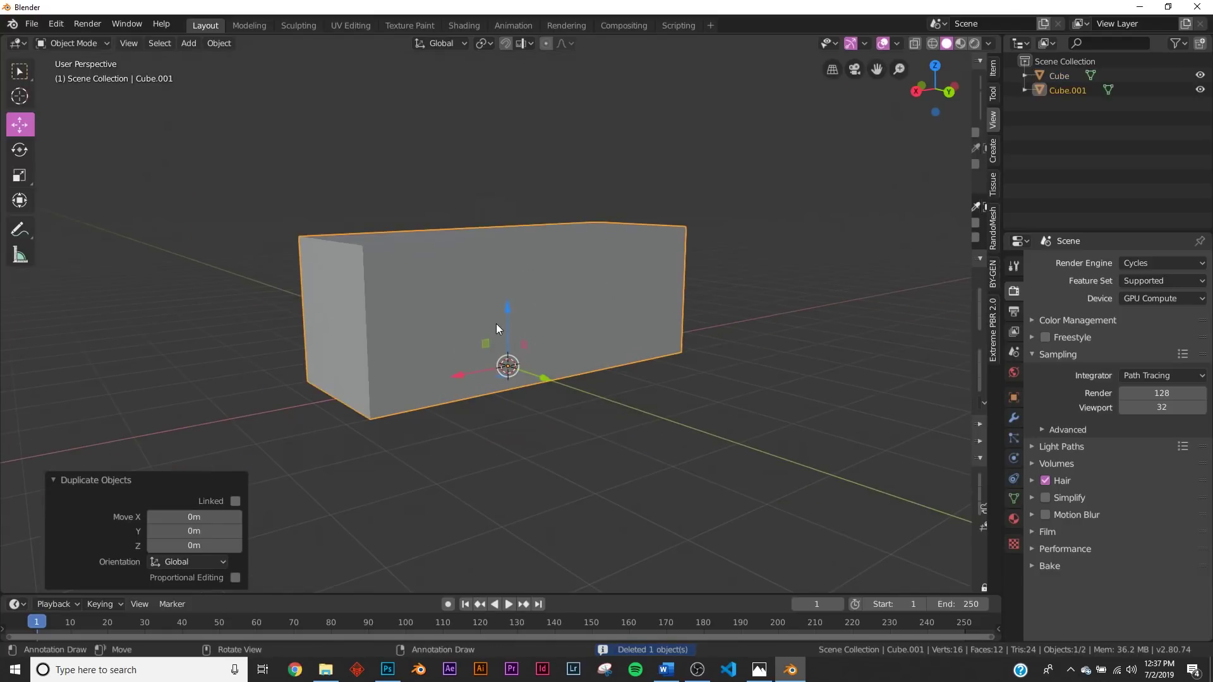
{"action": "key", "text": "g"}
{"action": "key", "text": "z"}
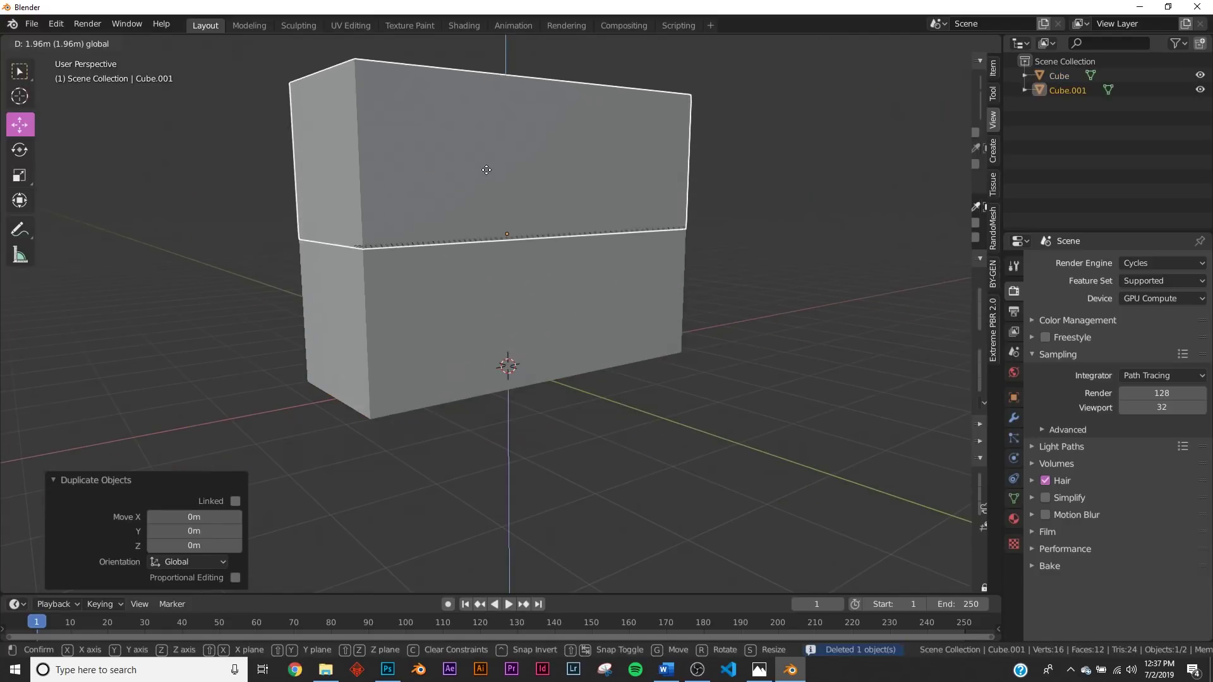
{"action": "left_click", "coordinate": [486, 169]}
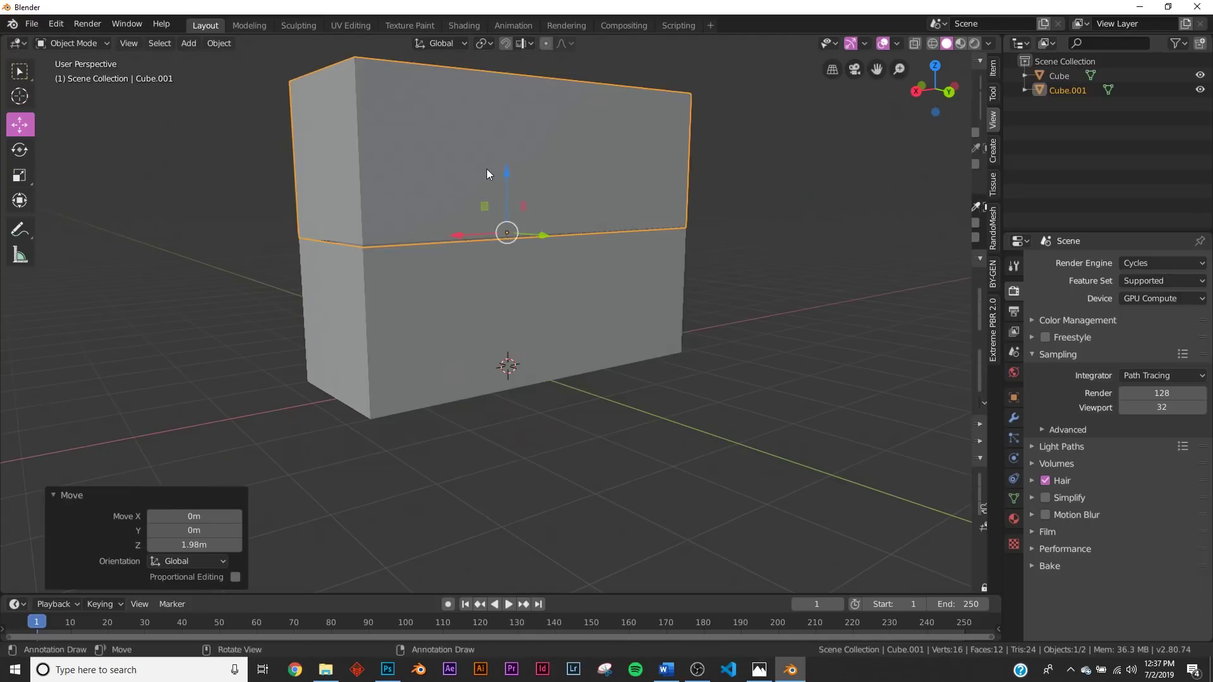
Extend the upper block into a front overhang by moving its long front face about 1.27 m along Y
{"action": "key", "text": "Tab"}
{"action": "middle_click_drag", "start_coordinate": [421, 107], "coordinate": [438, 243], "text": "shift"}
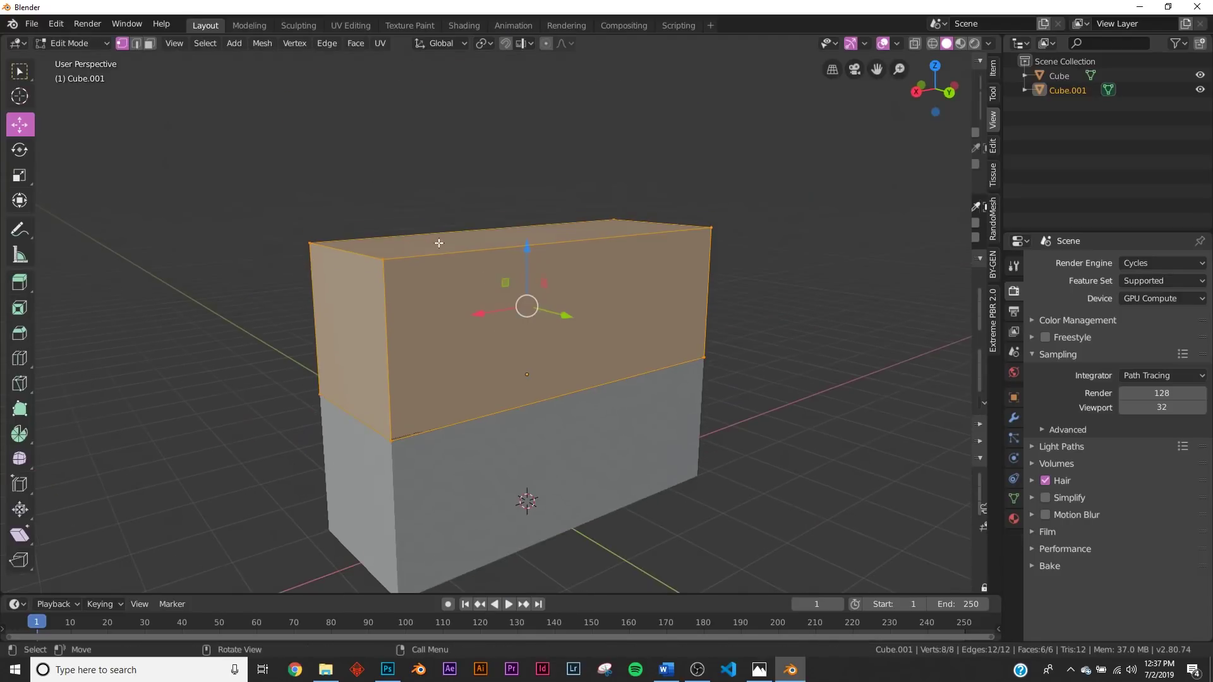
{"action": "left_click", "coordinate": [456, 371]}
{"action": "middle_click_drag", "start_coordinate": [496, 368], "coordinate": [558, 347]}
{"action": "left_click_drag", "start_coordinate": [689, 296], "coordinate": [793, 306]}
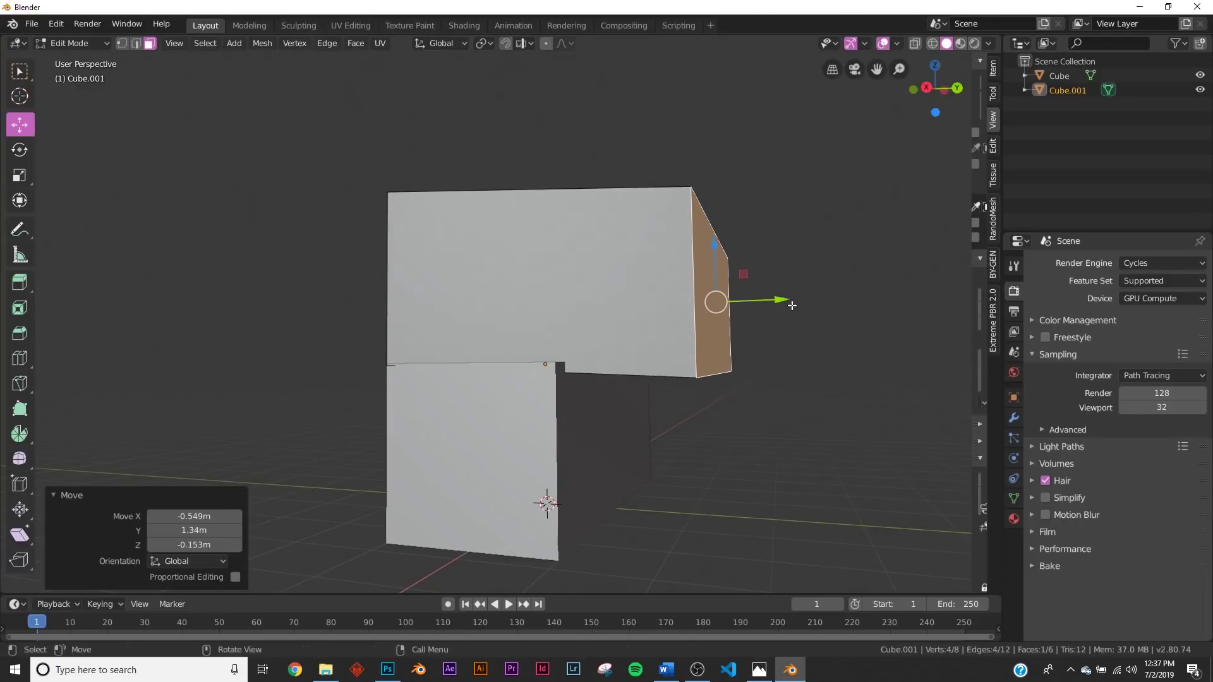
{"action": "key", "text": "ctrl+z"}
{"action": "key", "text": "g"}
{"action": "key", "text": "y"}
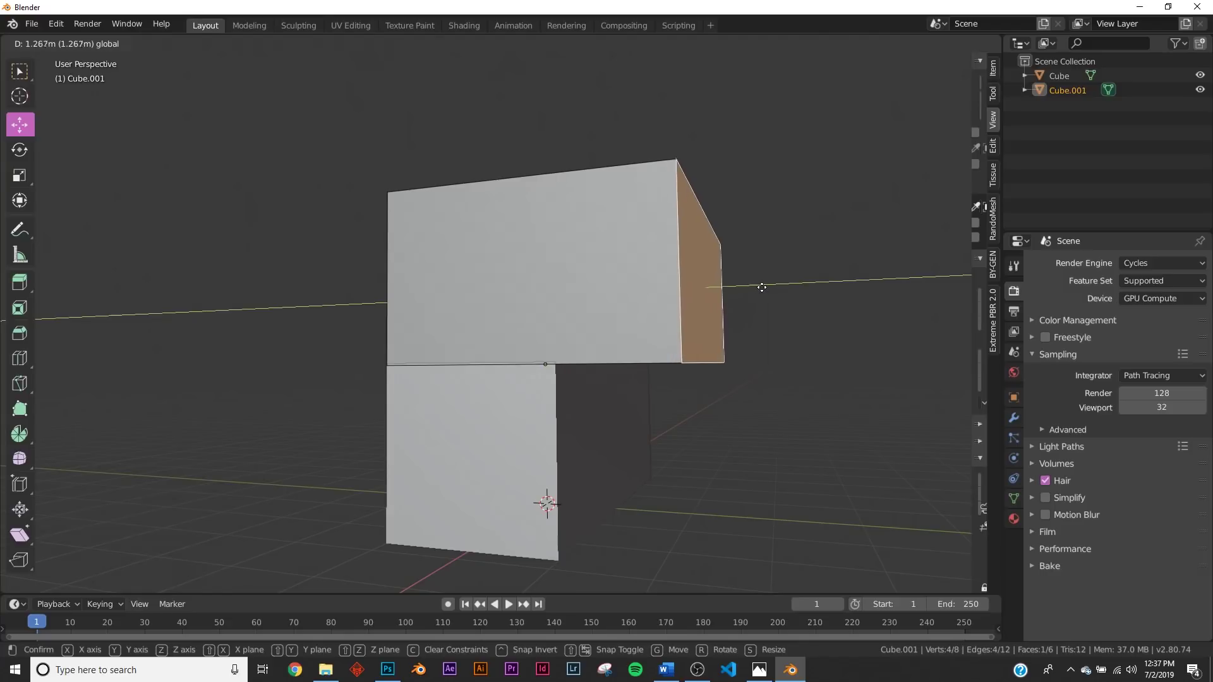
{"action": "left_click", "coordinate": [761, 286]}
{"action": "key", "text": "Tab"}
Duplicate the lower block in place, leaving the copy at the original's position
{"action": "middle_click_drag", "start_coordinate": [777, 308], "coordinate": [712, 392]}
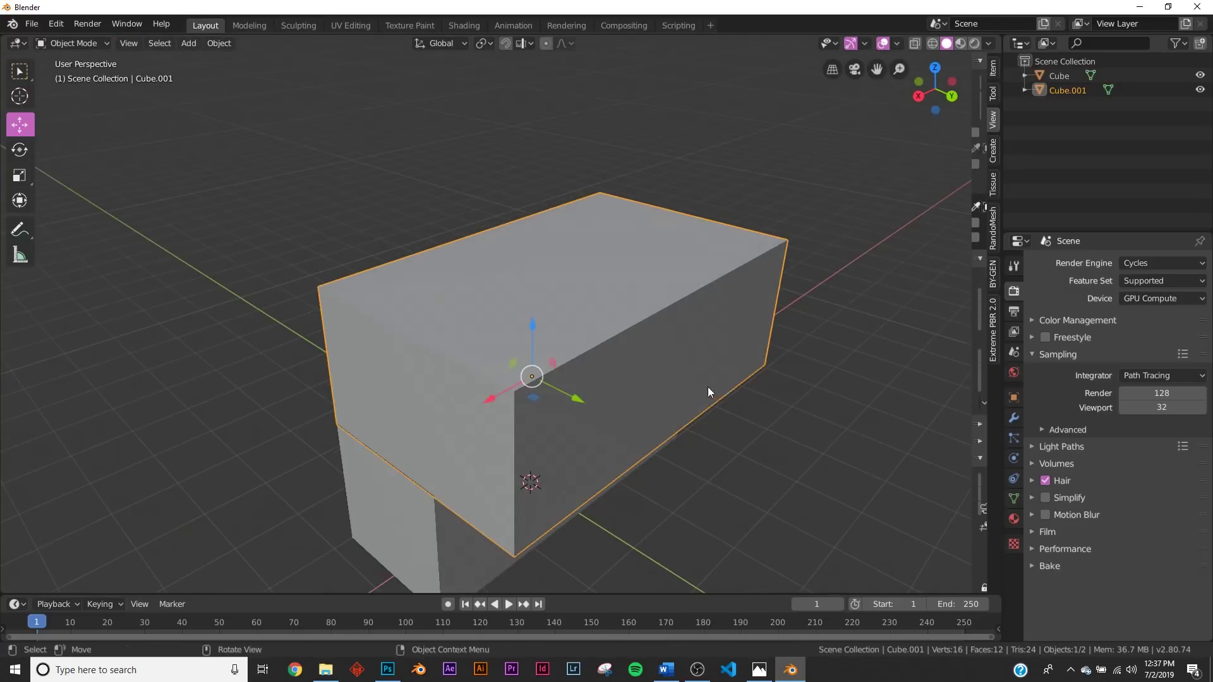
{"action": "middle_click_drag", "start_coordinate": [542, 422], "coordinate": [556, 390]}
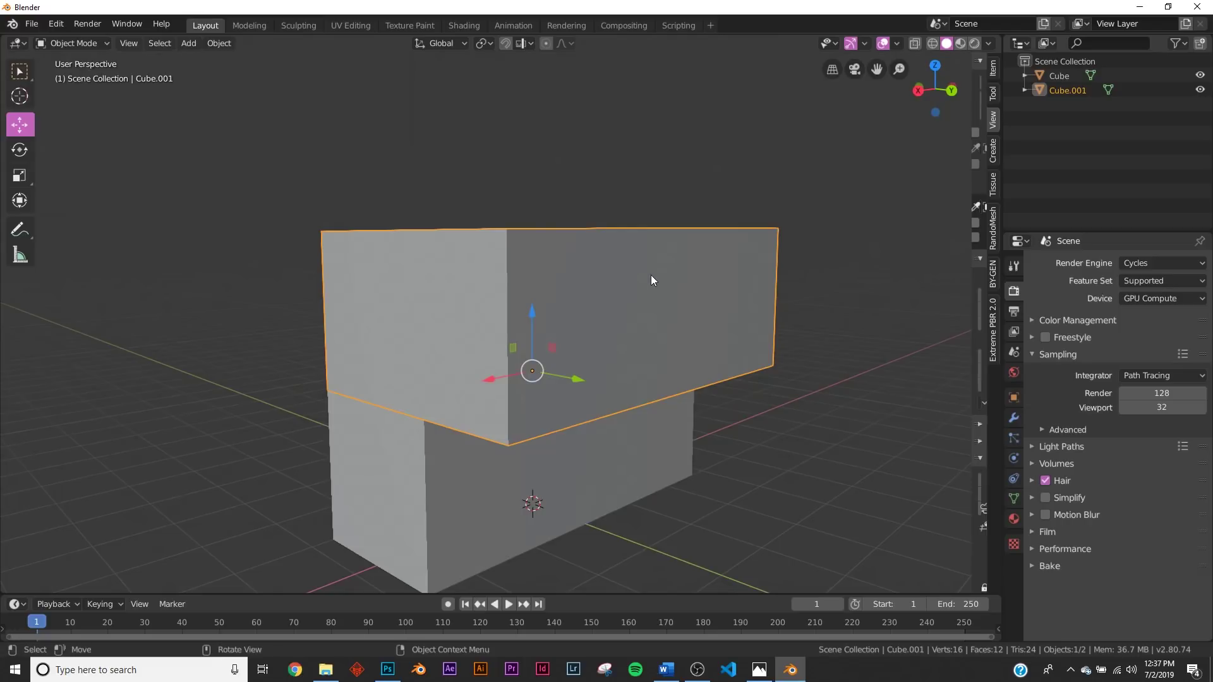
{"action": "left_click", "coordinate": [640, 470]}
{"action": "key", "text": "shift+d"}
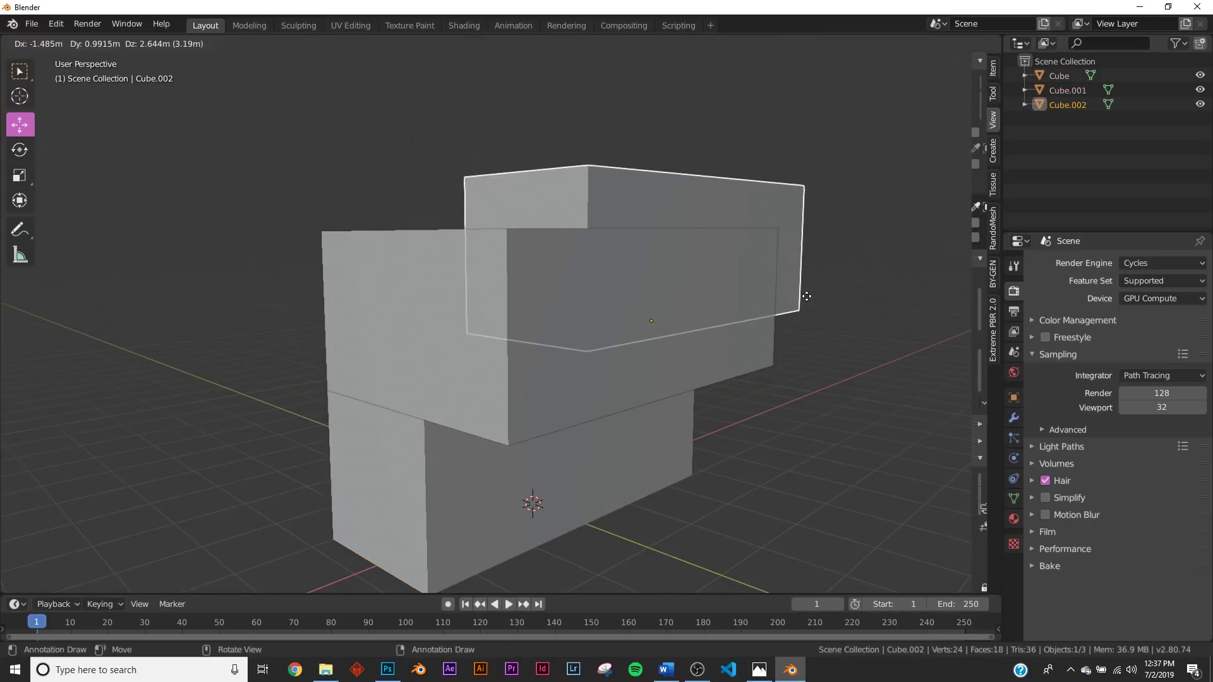
{"action": "right_click", "coordinate": [807, 296]}
{"action": "middle_click_drag", "start_coordinate": [776, 381], "coordinate": [292, 298]}
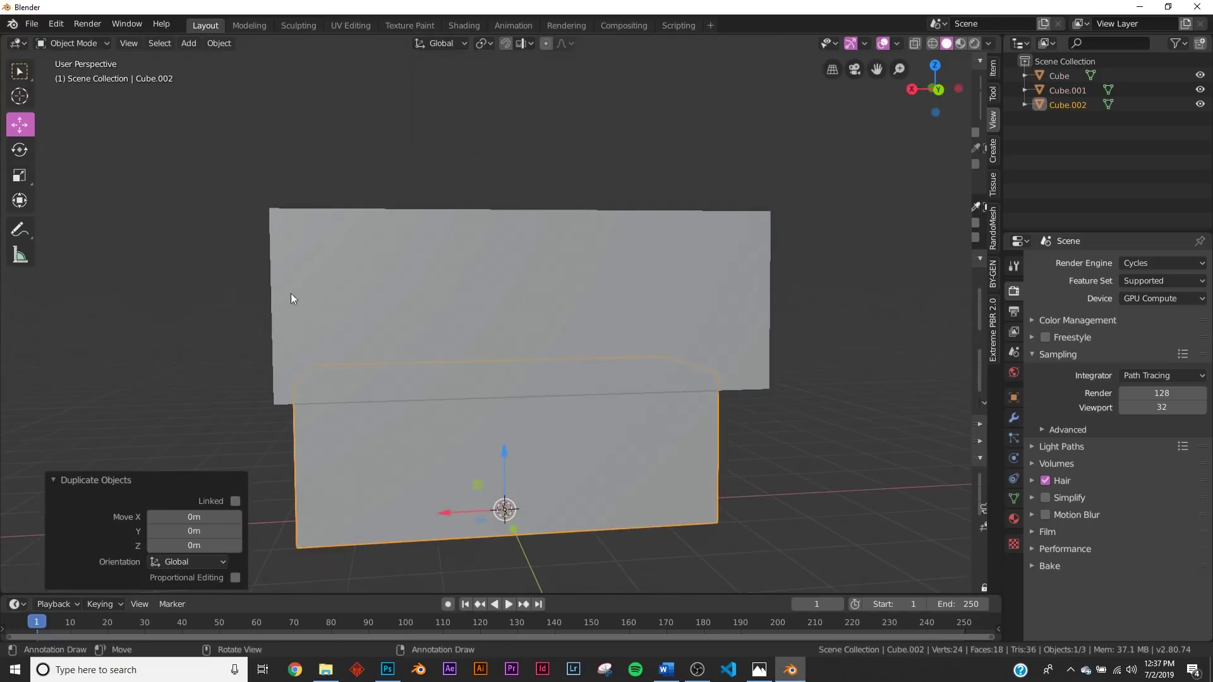
Scale the duplicated lower block by about 0.266 along X and 2.516 along Y
{"action": "left_click", "coordinate": [21, 178]}
{"action": "left_click_drag", "start_coordinate": [456, 514], "coordinate": [491, 514]}
{"action": "key", "text": "ctrl+z"}
{"action": "middle_click_drag", "start_coordinate": [526, 536], "coordinate": [612, 517]}
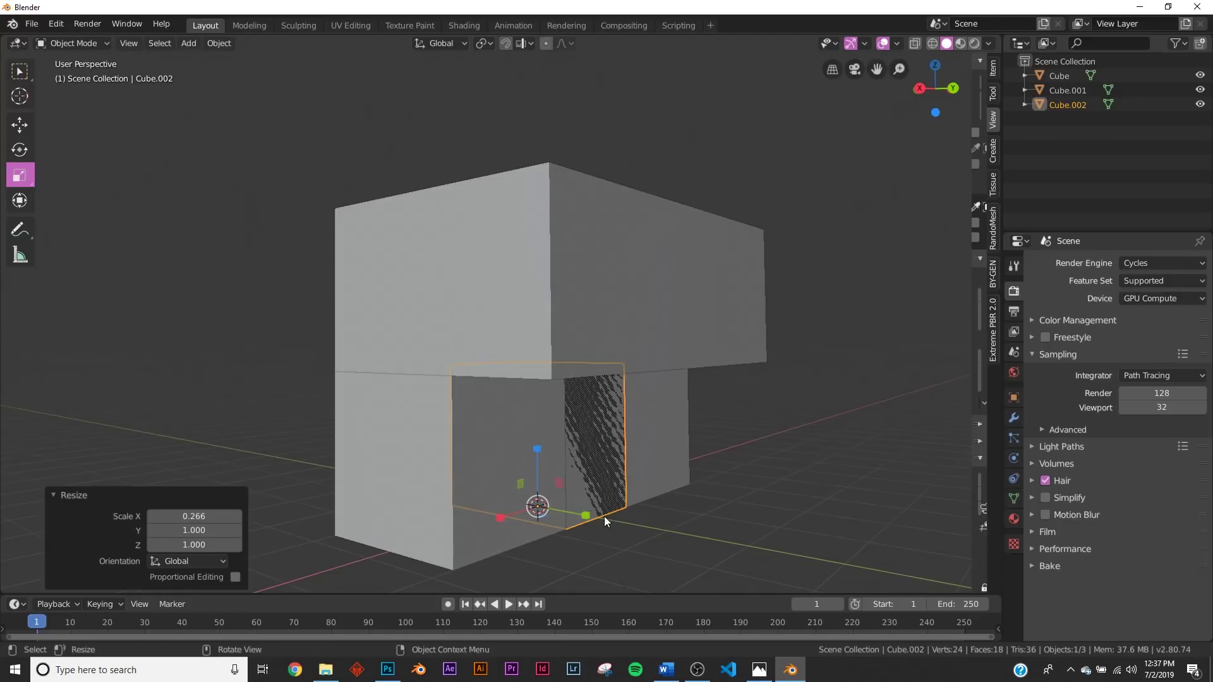
{"action": "left_click_drag", "start_coordinate": [582, 515], "coordinate": [647, 527]}
Move the narrow block forward along Y so its front projects beyond the upper block
{"action": "left_click", "coordinate": [20, 124]}
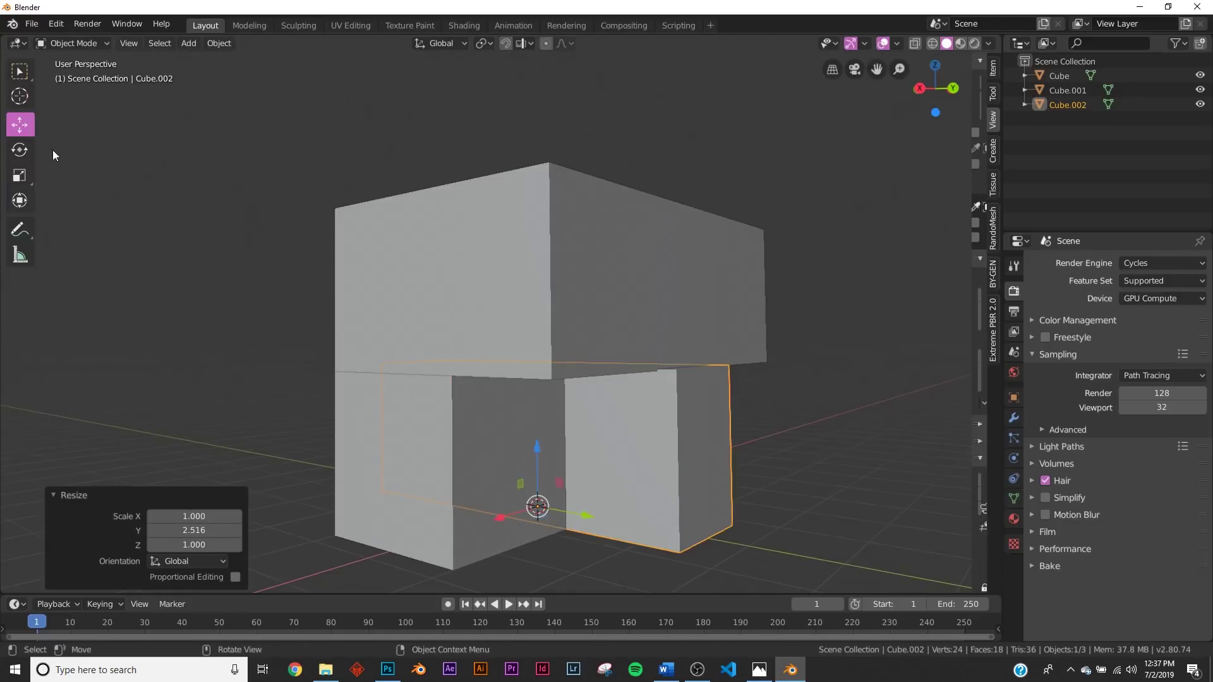
{"action": "middle_click_drag", "start_coordinate": [480, 373], "coordinate": [571, 371]}
{"action": "left_click_drag", "start_coordinate": [604, 471], "coordinate": [664, 472]}
{"action": "middle_click_drag", "start_coordinate": [663, 472], "coordinate": [636, 441]}
{"action": "left_click_drag", "start_coordinate": [678, 509], "coordinate": [633, 507]}
{"action": "middle_click_drag", "start_coordinate": [633, 507], "coordinate": [706, 513]}
In Edit Mode, move the narrow block's rear face about 0.903 m forward along Y, inside the building
{"action": "key", "text": "Tab"}
{"action": "middle_click_drag", "start_coordinate": [551, 443], "coordinate": [520, 443]}
{"action": "left_click", "coordinate": [427, 429]}
{"action": "middle_click_drag", "start_coordinate": [427, 429], "coordinate": [498, 433]}
{"action": "left_click_drag", "start_coordinate": [491, 433], "coordinate": [552, 436]}
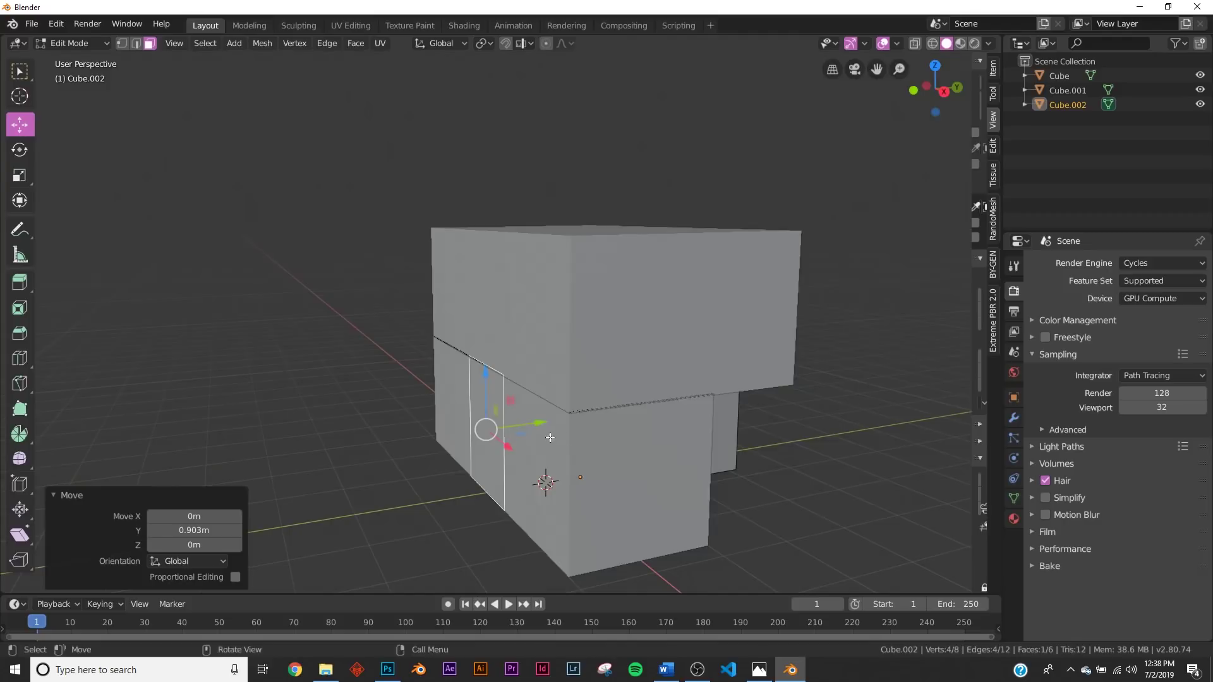
{"action": "middle_click_drag", "start_coordinate": [552, 436], "coordinate": [711, 413]}
{"action": "key", "text": "Tab"}
{"action": "key", "text": "Tab"}
{"action": "middle_click_drag", "start_coordinate": [720, 370], "coordinate": [552, 320]}
{"action": "key", "text": "Tab"}
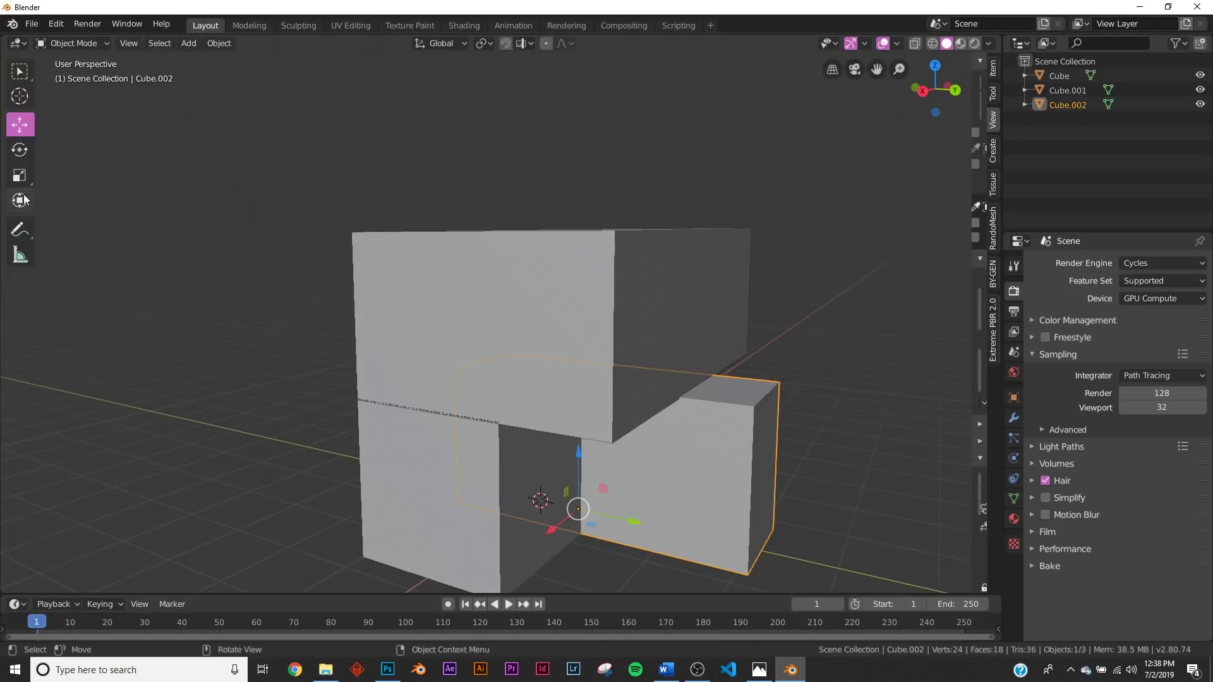
Scale the narrow block up along Z into a tower about level with the top of the upper block
{"action": "left_click", "coordinate": [20, 175]}
{"action": "left_click_drag", "start_coordinate": [572, 450], "coordinate": [588, 414]}
{"action": "middle_click_drag", "start_coordinate": [591, 404], "coordinate": [604, 428]}
{"action": "key", "text": "Tab"}
{"action": "key", "text": "Tab"}
{"action": "mouse_move", "coordinate": [610, 354]}
{"action": "middle_mouse_down"}
{"action": "mouse_move", "coordinate": [613, 332]}
{"action": "mouse_move", "coordinate": [445, 346]}
{"action": "mouse_move", "coordinate": [635, 344]}
{"action": "mouse_move", "coordinate": [609, 339]}
{"action": "middle_mouse_up"}
{"action": "key", "text": "Tab"}
{"action": "key", "text": "Tab"}
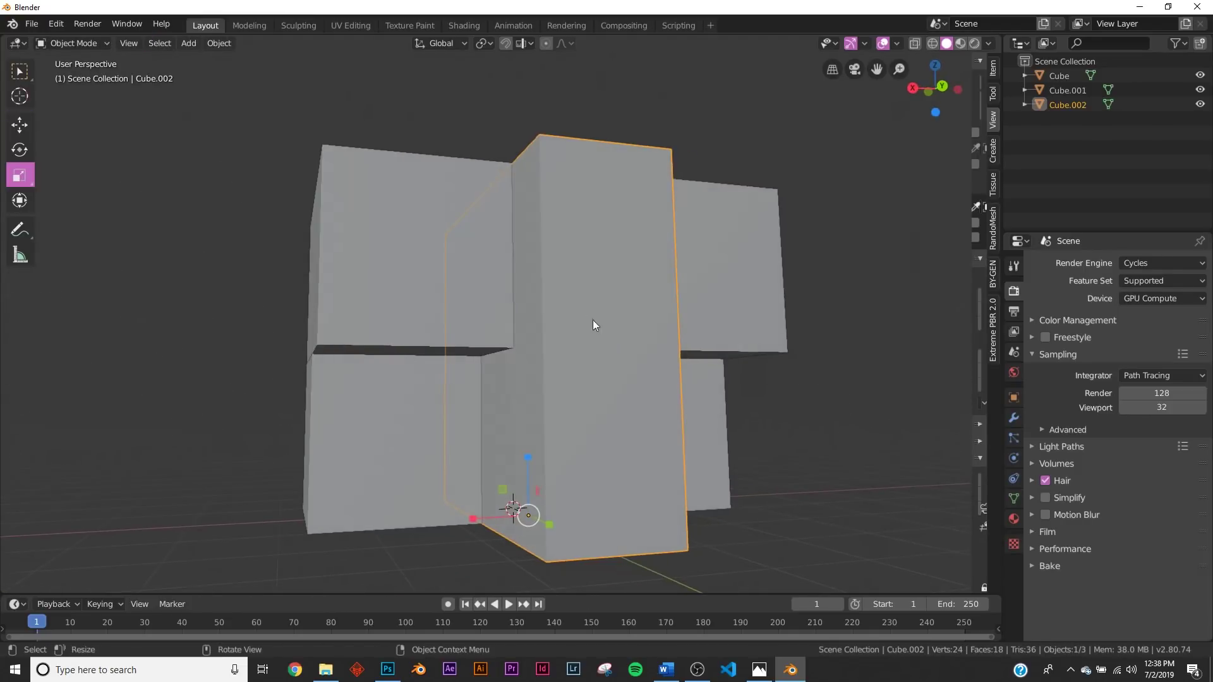
{"action": "key", "text": "Tab"}
{"action": "key", "text": "Tab"}
Apply the scale of the upper block, the lower block and the narrow tower, one after the other
{"action": "middle_click_drag", "start_coordinate": [715, 431], "coordinate": [648, 453]}
{"action": "middle_click_drag", "start_coordinate": [392, 416], "coordinate": [482, 422]}
{"action": "left_click", "coordinate": [451, 332]}
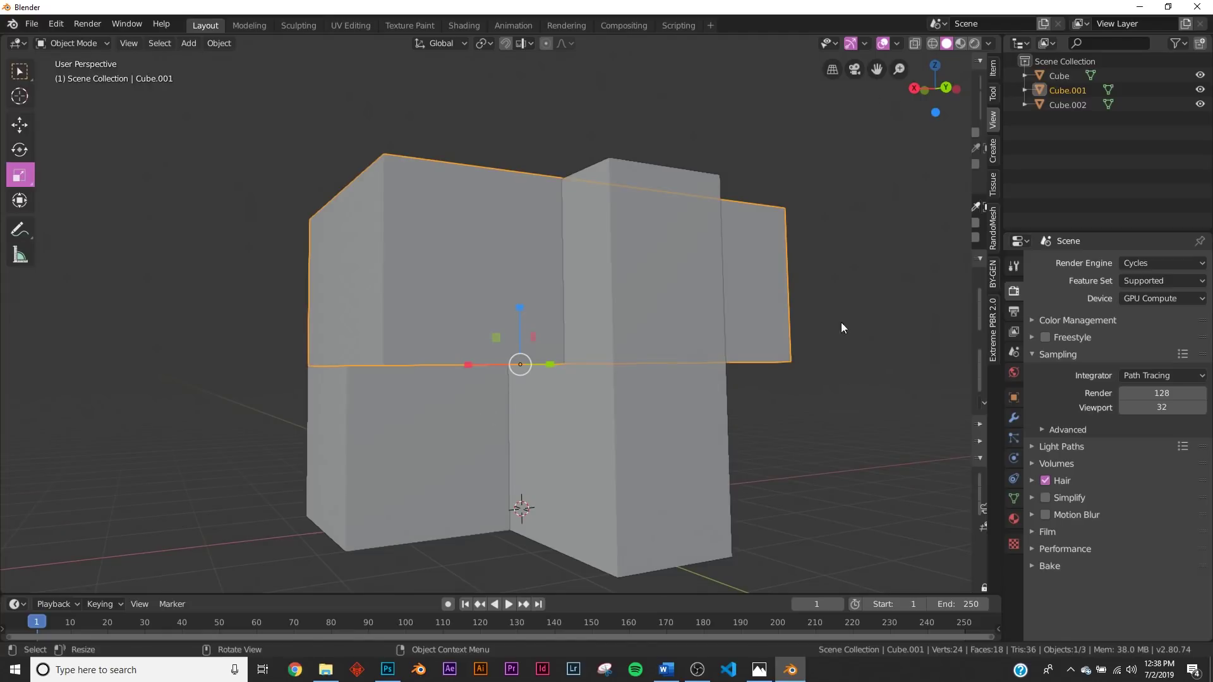
{"action": "key", "text": "ctrl+a"}
{"action": "left_click", "coordinate": [586, 330]}
{"action": "left_click", "coordinate": [361, 490]}
{"action": "key", "text": "ctrl+a"}
{"action": "left_click", "coordinate": [378, 483]}
{"action": "left_click", "coordinate": [602, 423]}
{"action": "key", "text": "ctrl+a"}
{"action": "left_click", "coordinate": [602, 423]}
Inset the tower's front face to leave an even narrow frame around it
{"action": "middle_click_drag", "start_coordinate": [601, 423], "coordinate": [589, 380]}
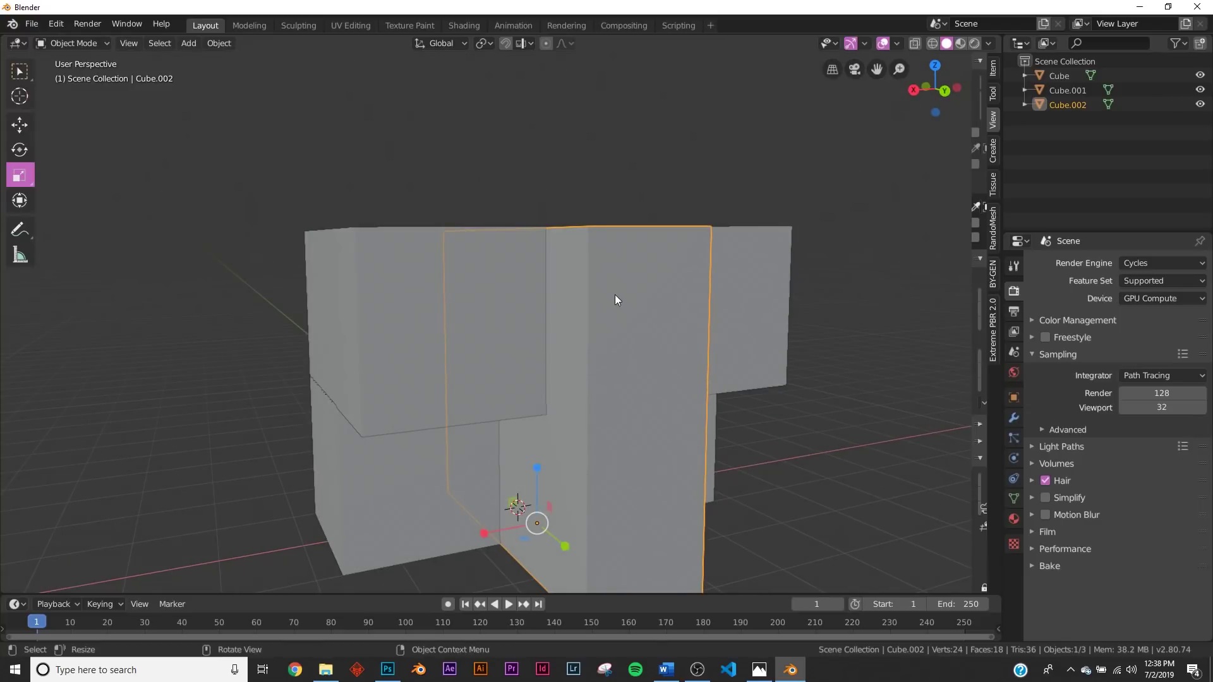
{"action": "key", "text": "Tab"}
{"action": "left_click", "coordinate": [650, 309]}
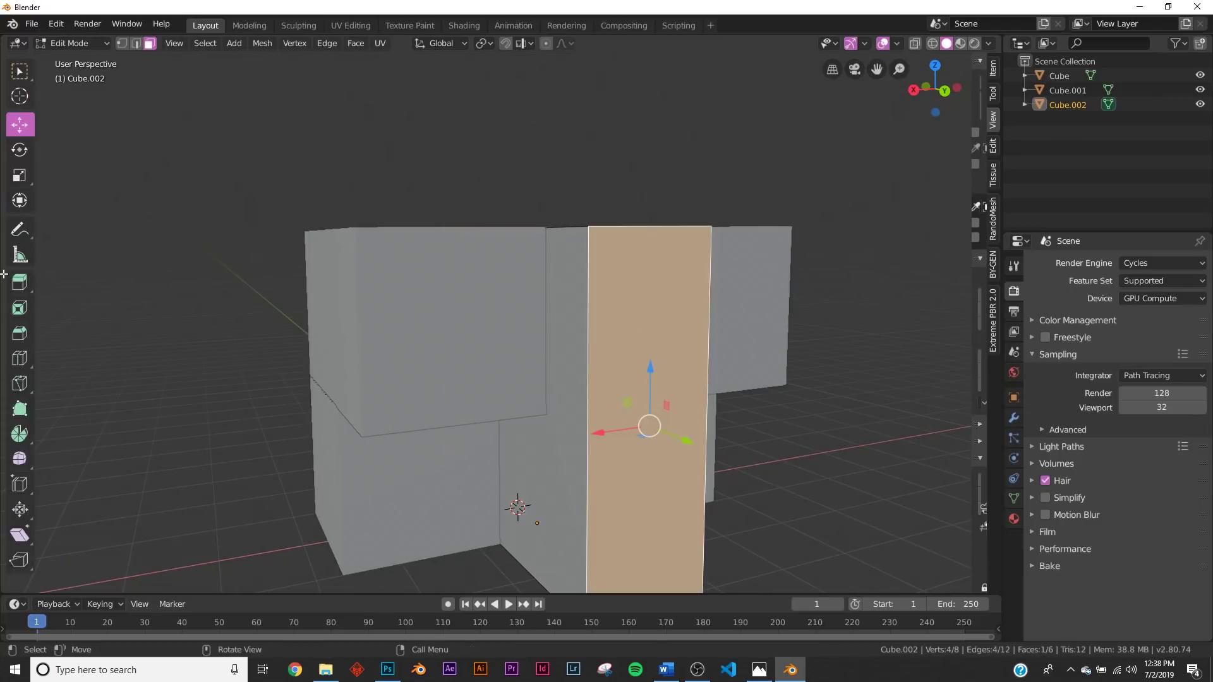
{"action": "left_click", "coordinate": [19, 308]}
{"action": "middle_click_drag", "start_coordinate": [442, 354], "coordinate": [459, 334]}
{"action": "left_click_drag", "start_coordinate": [868, 400], "coordinate": [848, 400]}
{"action": "key", "text": "Tab"}
{"action": "key", "text": "Tab"}
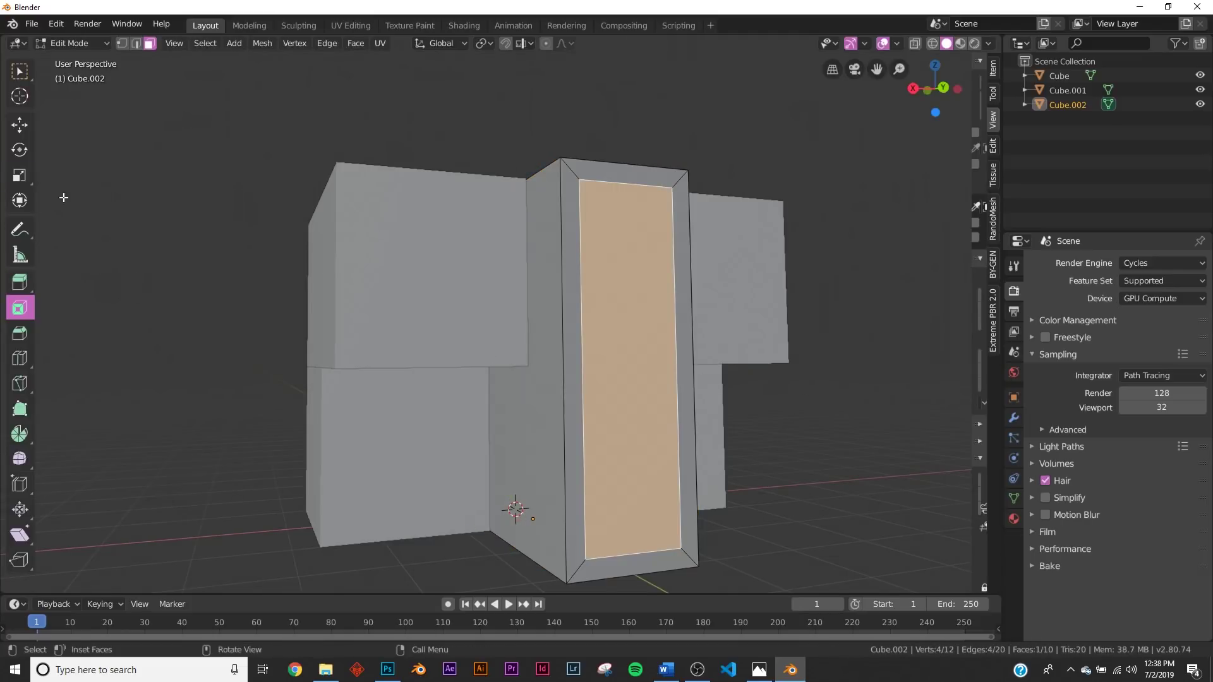
Push the tower's inset front panel slightly back along Y to recess it within the frame
{"action": "left_click", "coordinate": [20, 125]}
{"action": "middle_click_drag", "start_coordinate": [601, 368], "coordinate": [647, 435]}
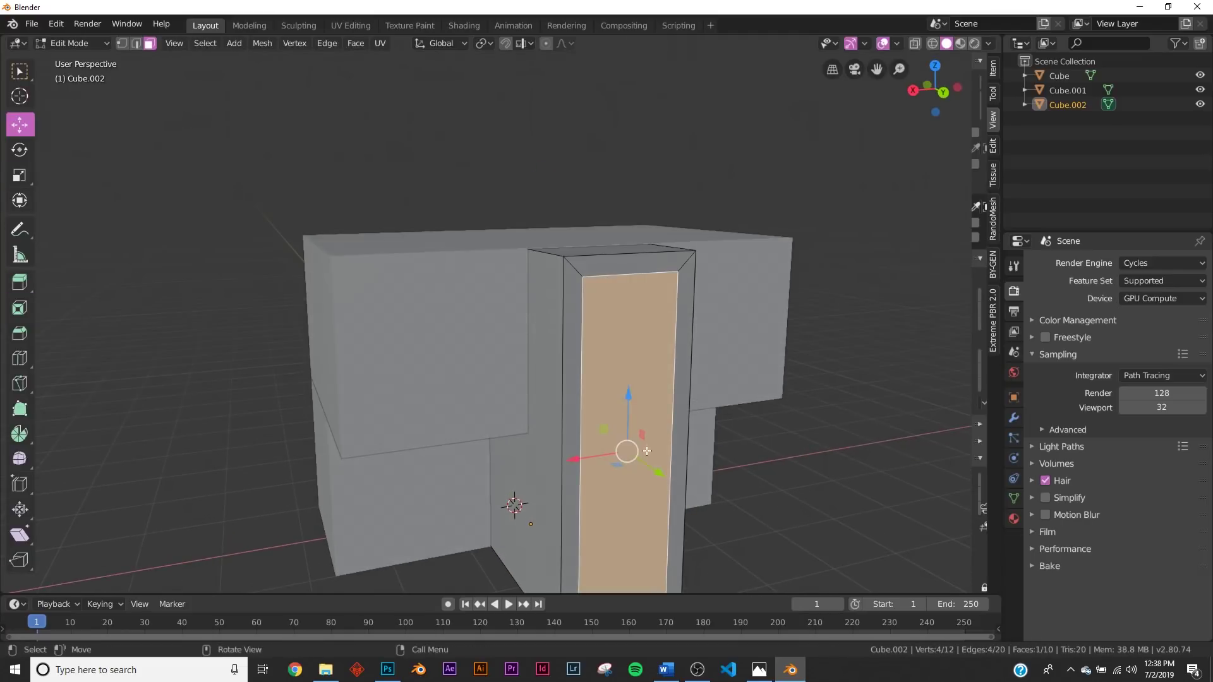
{"action": "left_click_drag", "start_coordinate": [654, 476], "coordinate": [651, 467]}
{"action": "key", "text": "Tab"}
Move the upper block's outer side face inward along X by about 3.35 m until it meets the tower's near side
{"action": "middle_click_drag", "start_coordinate": [655, 435], "coordinate": [577, 359]}
{"action": "left_click", "coordinate": [669, 300]}
{"action": "middle_click_drag", "start_coordinate": [669, 299], "coordinate": [291, 259]}
{"action": "key", "text": "Tab"}
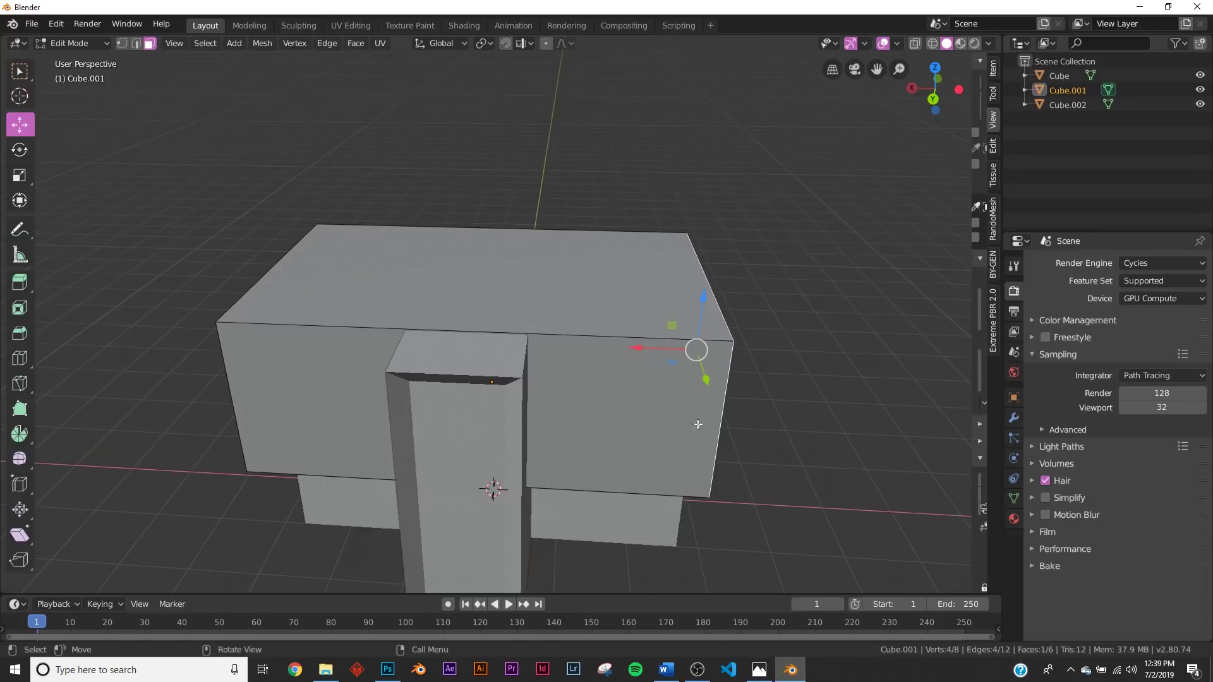
{"action": "key", "text": "g"}
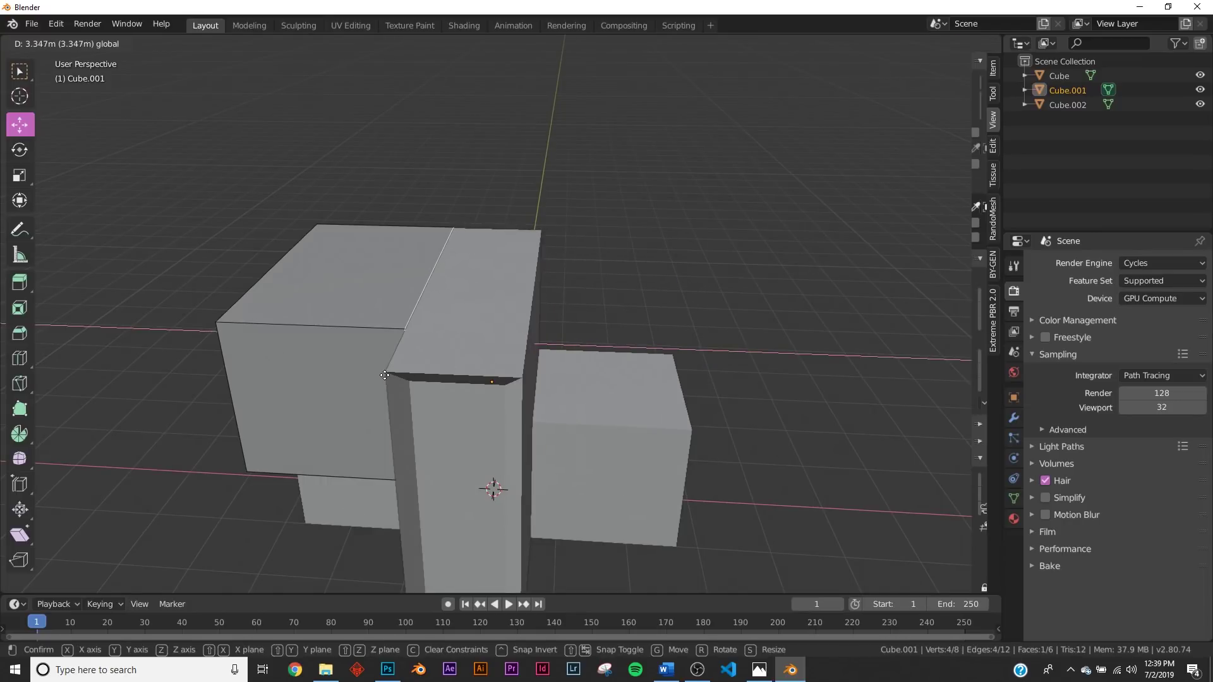
{"action": "left_click_drag", "start_coordinate": [384, 376], "coordinate": [385, 374]}
{"action": "scroll", "coordinate": [409, 354], "scroll_direction": "up", "scroll_amount": 5}
{"action": "middle_click_drag", "start_coordinate": [409, 354], "coordinate": [471, 391]}
{"action": "key", "text": "Tab"}
{"action": "scroll", "coordinate": [476, 333], "scroll_direction": "down", "scroll_amount": 5}
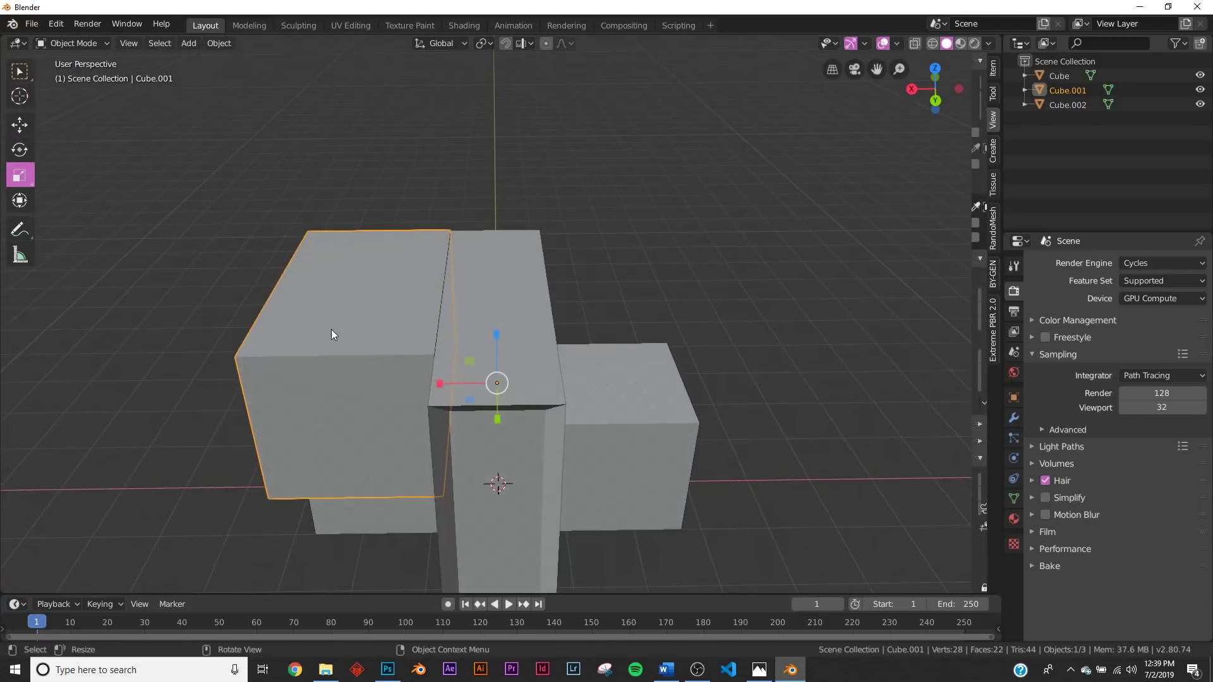
Duplicate the shortened upper block and shift the copy along X to the opposite side of the tower
{"action": "key", "text": "shift+d"}
{"action": "right_click", "coordinate": [408, 379]}
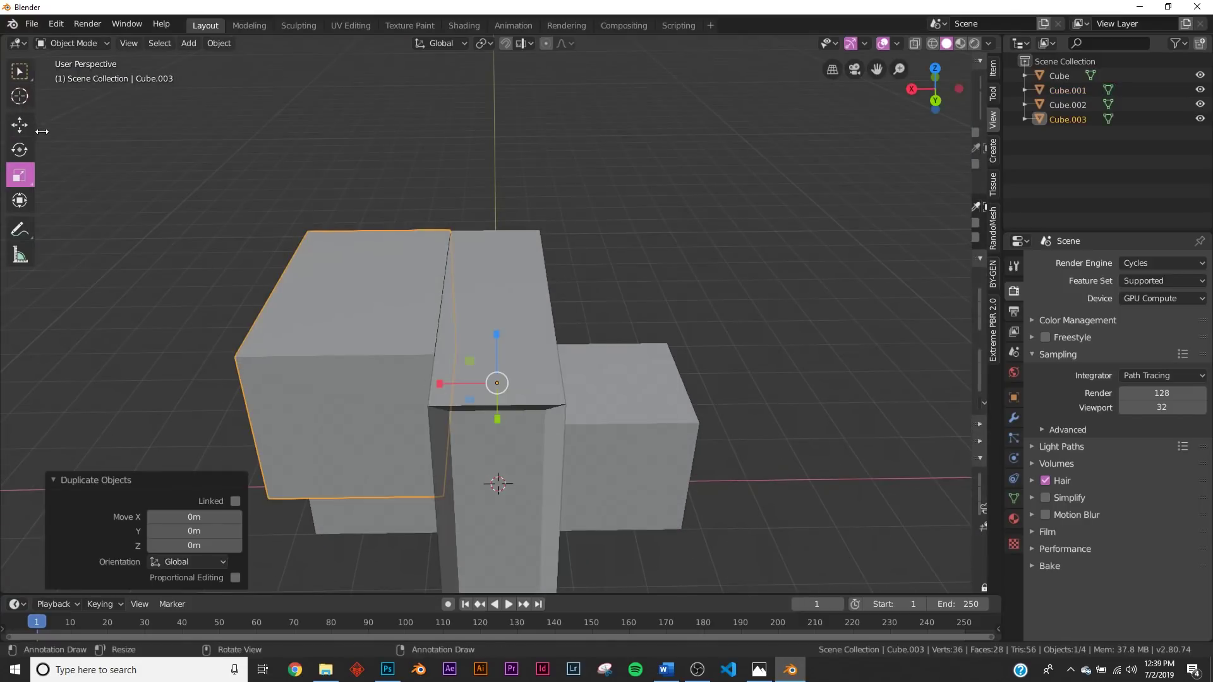
{"action": "left_click", "coordinate": [19, 125]}
{"action": "left_click_drag", "start_coordinate": [437, 382], "coordinate": [668, 387]}
{"action": "middle_click_drag", "start_coordinate": [666, 383], "coordinate": [659, 320]}
{"action": "left_click", "coordinate": [484, 290]}
{"action": "left_click", "coordinate": [719, 284]}
{"action": "middle_click_drag", "start_coordinate": [296, 344], "coordinate": [489, 339]}
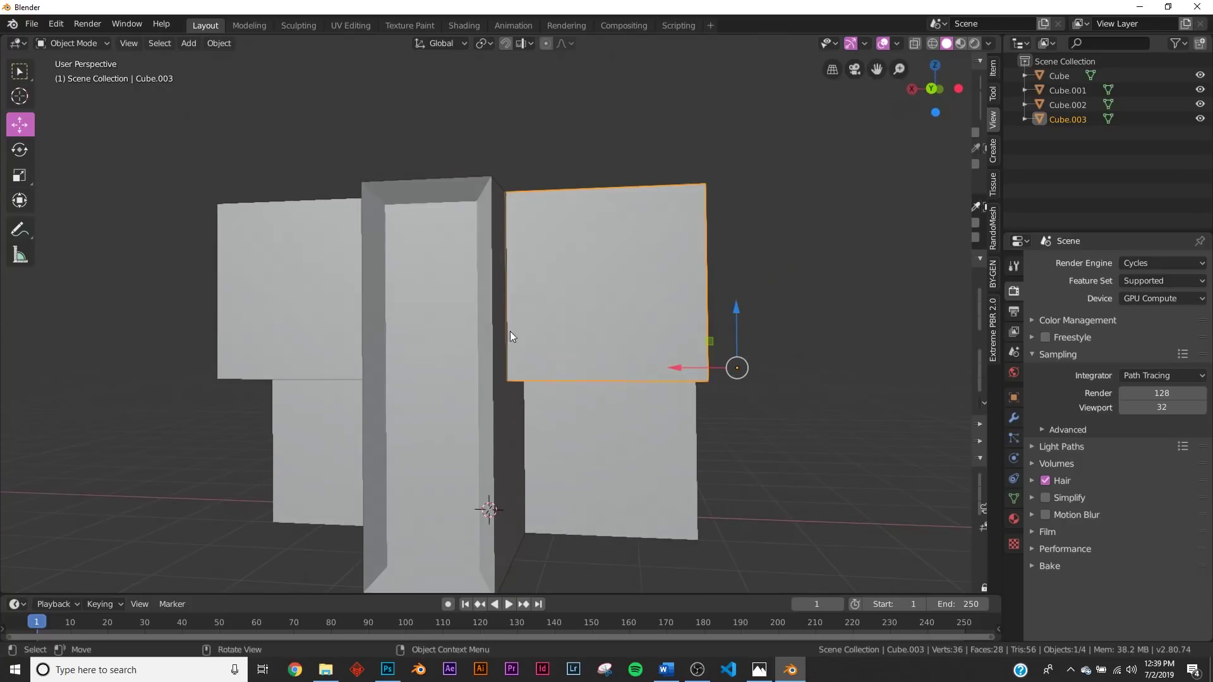
Apply the scale of the duplicated upper block, the original upper block and the front tower
{"action": "key", "text": "ctrl+a"}
{"action": "left_click", "coordinate": [544, 313]}
{"action": "left_click", "coordinate": [257, 290]}
{"action": "key", "text": "ctrl+a"}
{"action": "left_click", "coordinate": [257, 290]}
{"action": "middle_click_drag", "start_coordinate": [257, 290], "coordinate": [378, 344]}
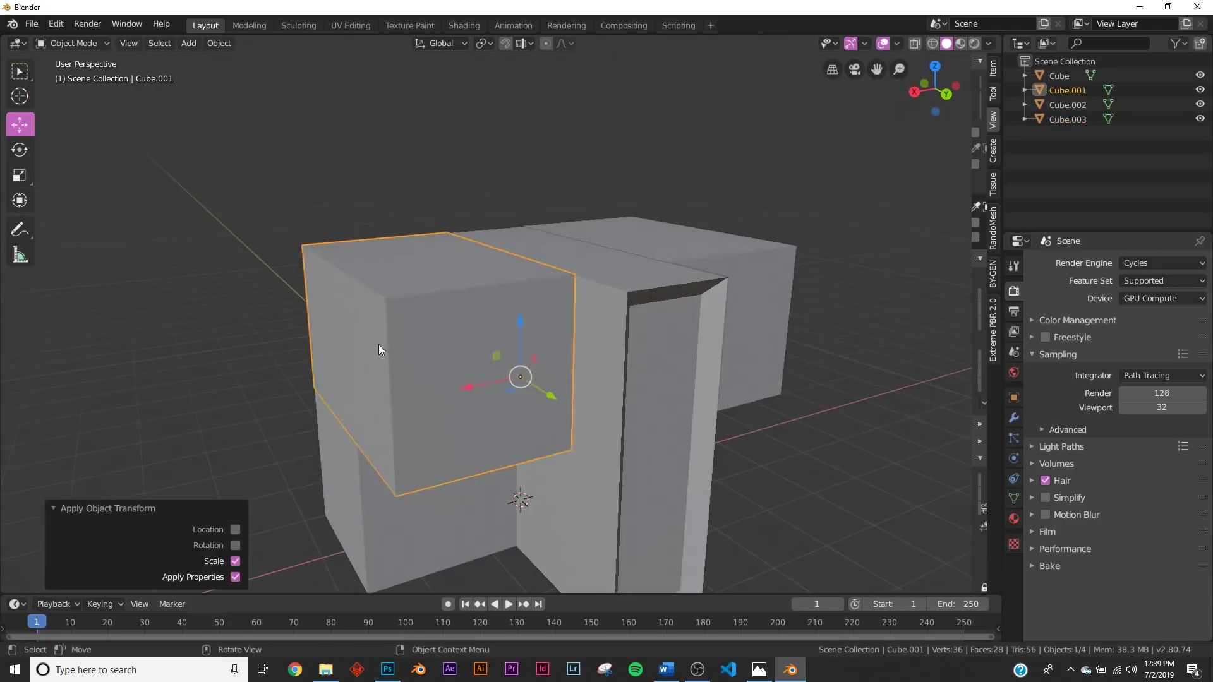
{"action": "key", "text": "Tab"}
{"action": "key", "text": "a"}
{"action": "key", "text": "Tab"}
{"action": "middle_click_drag", "start_coordinate": [541, 343], "coordinate": [549, 294]}
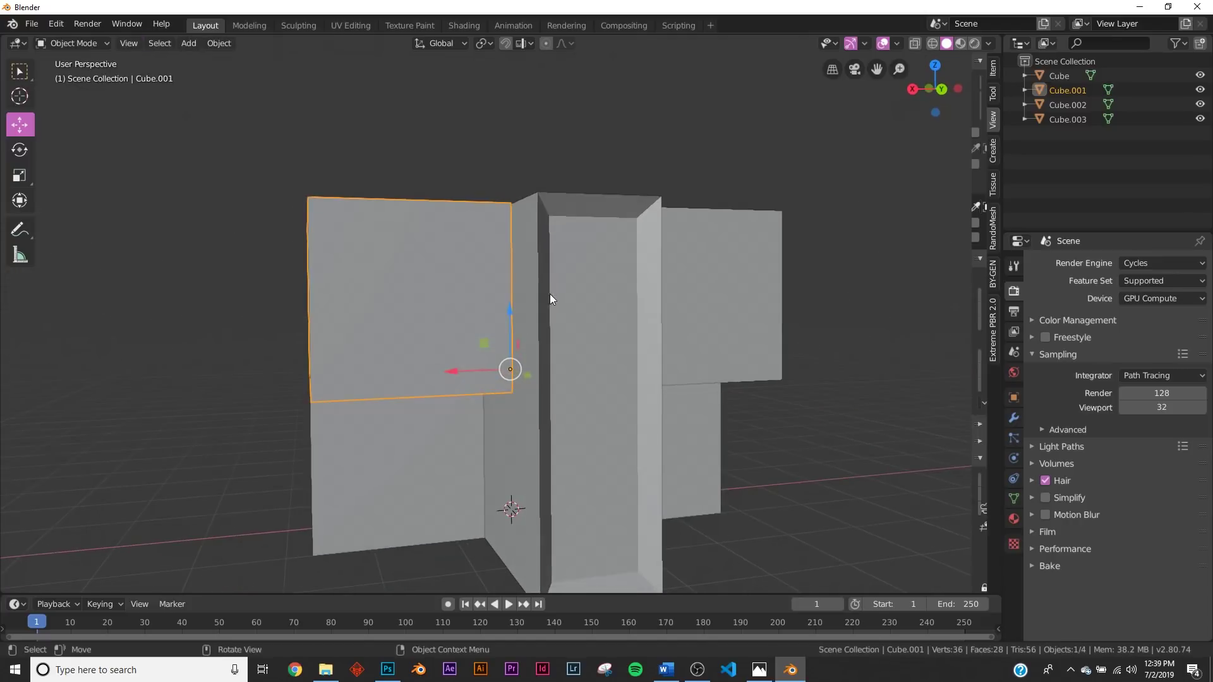
{"action": "left_click", "coordinate": [587, 402]}
{"action": "key", "text": "ctrl+a"}
{"action": "left_click", "coordinate": [586, 402]}
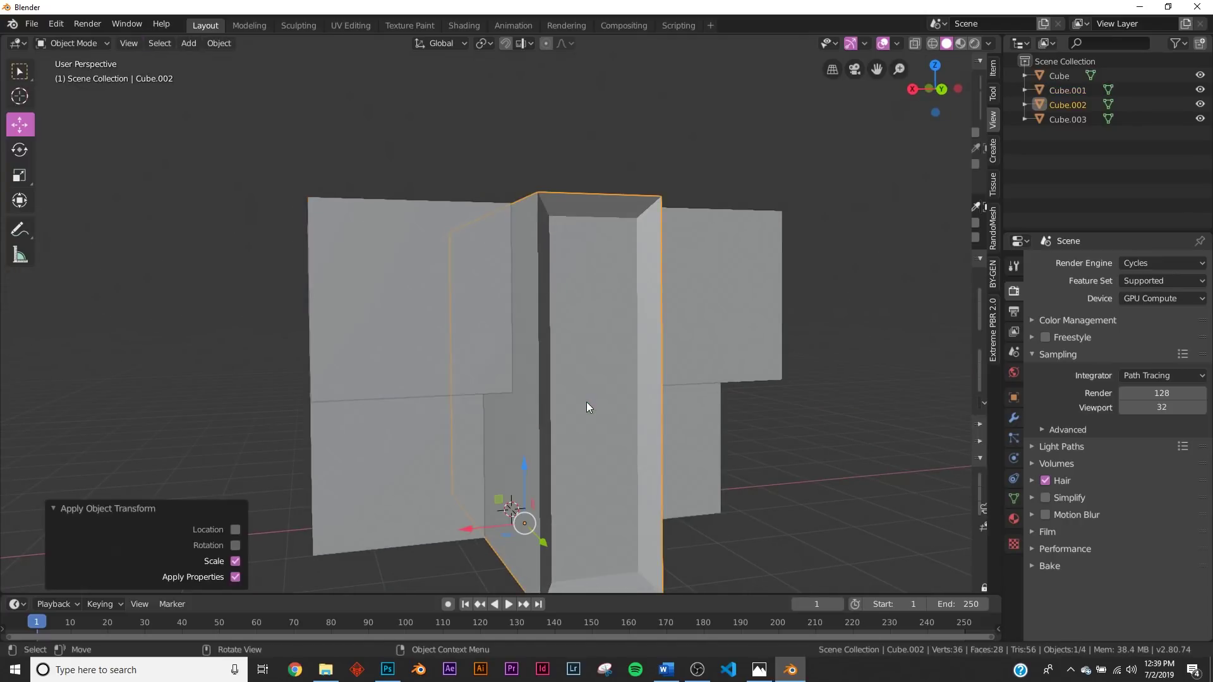
Add a plane and rotate it 90° about the Y axis so it stands upright
{"action": "middle_click_drag", "start_coordinate": [586, 402], "coordinate": [602, 370]}
{"action": "key", "text": "shift+a"}
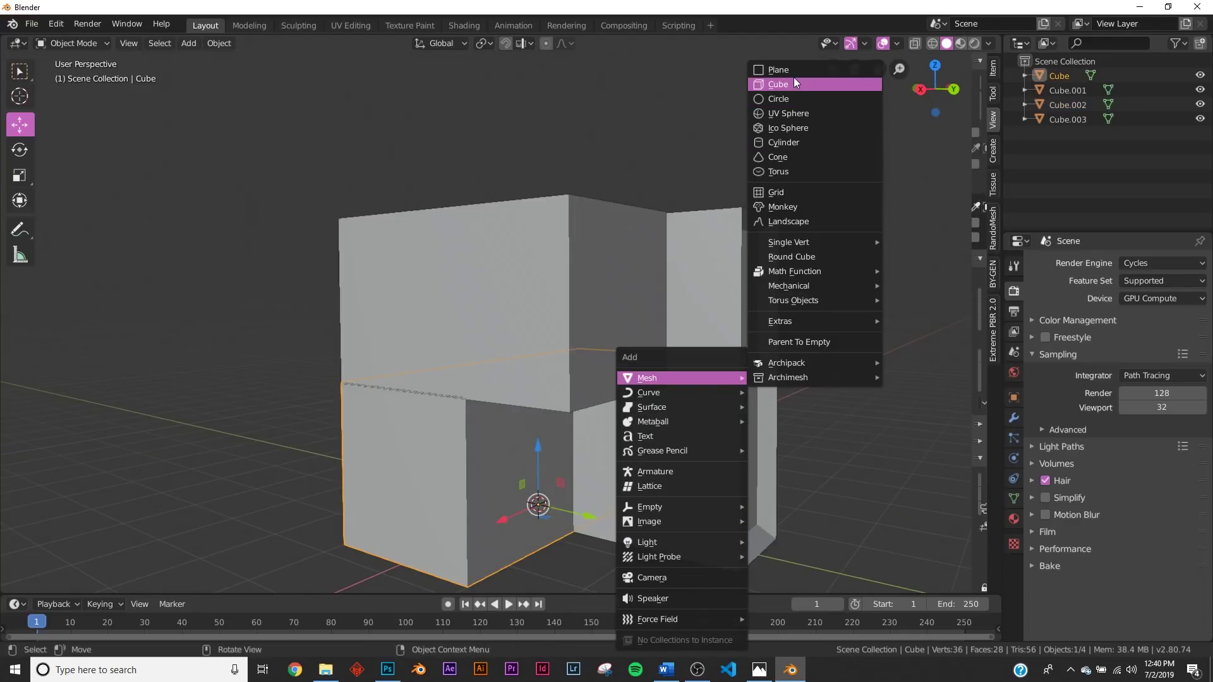
{"action": "left_click", "coordinate": [787, 69]}
{"action": "middle_click_drag", "start_coordinate": [646, 358], "coordinate": [693, 447]}
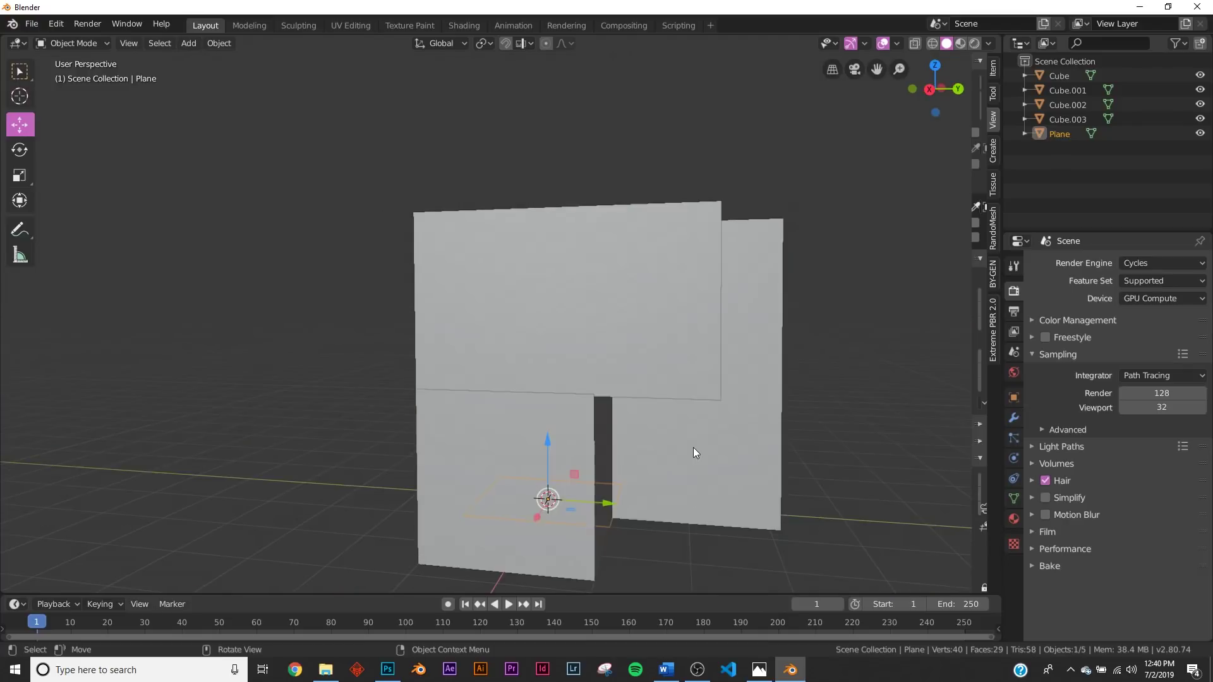
{"action": "key", "text": "r"}
{"action": "type", "text": "y90"}
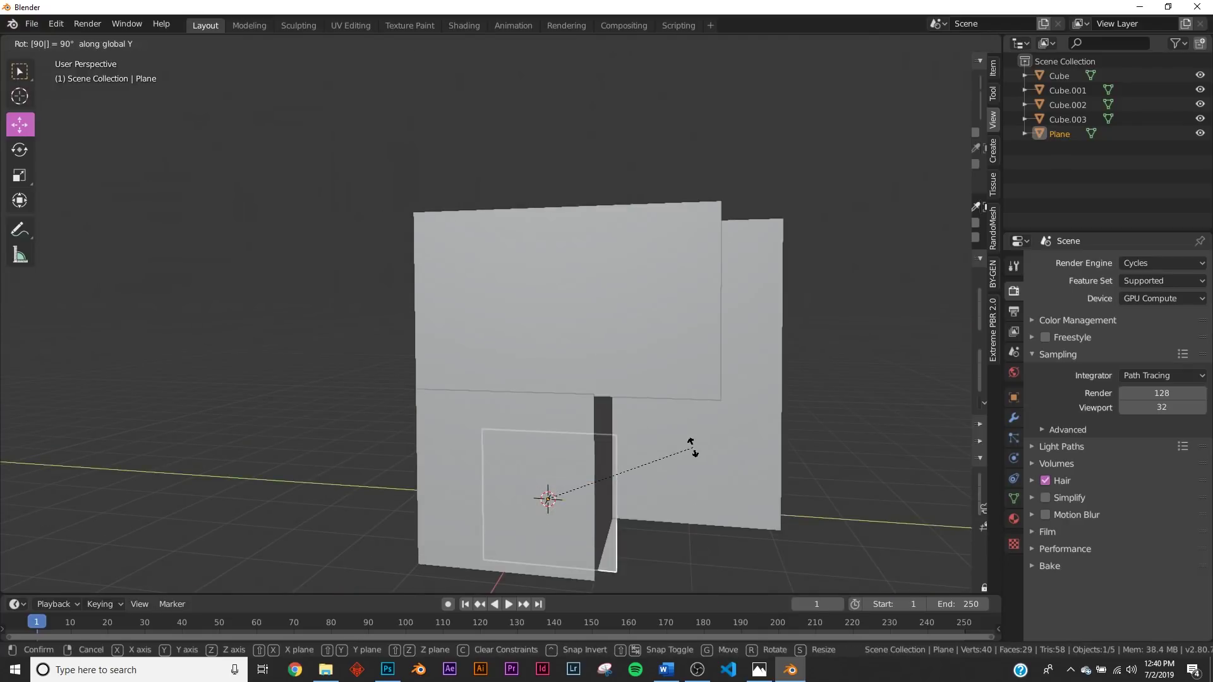
{"action": "key", "text": "Return"}
Place the plane in front of the building's end wall, raised about 2.02 m and shifted about 0.6 m along Y
{"action": "middle_click_drag", "start_coordinate": [693, 448], "coordinate": [669, 475]}
{"action": "left_click_drag", "start_coordinate": [523, 520], "coordinate": [490, 359]}
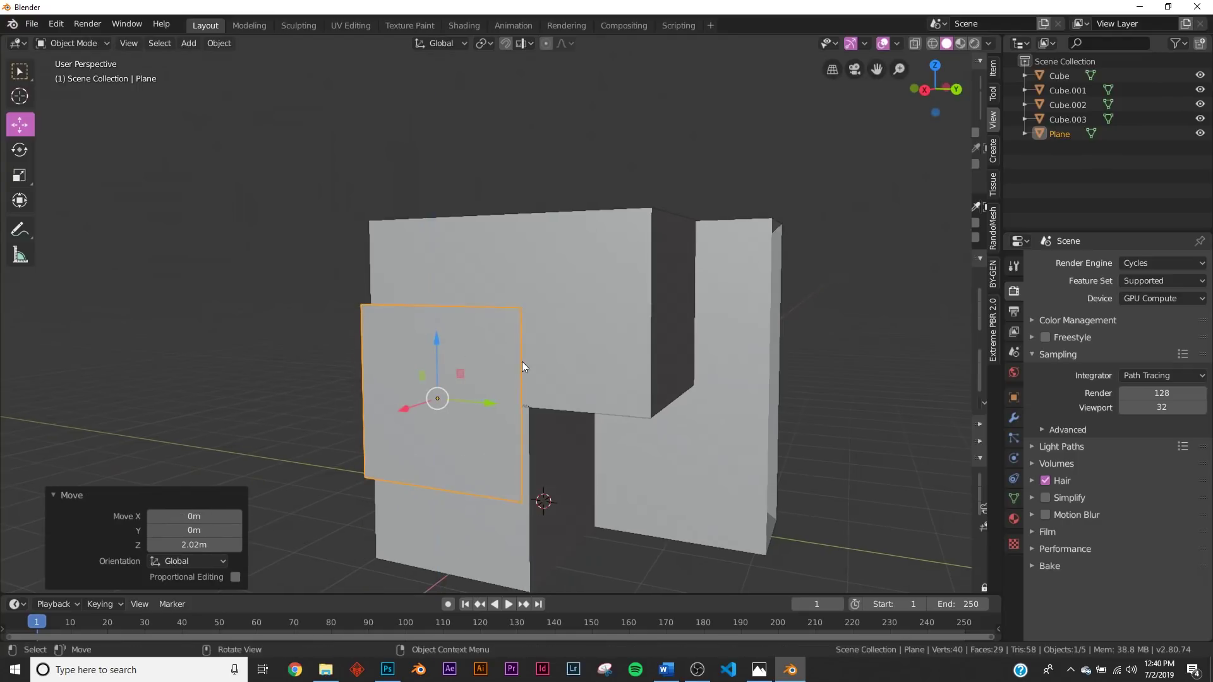
{"action": "middle_click_drag", "start_coordinate": [522, 361], "coordinate": [604, 358]}
{"action": "left_click_drag", "start_coordinate": [615, 357], "coordinate": [672, 350]}
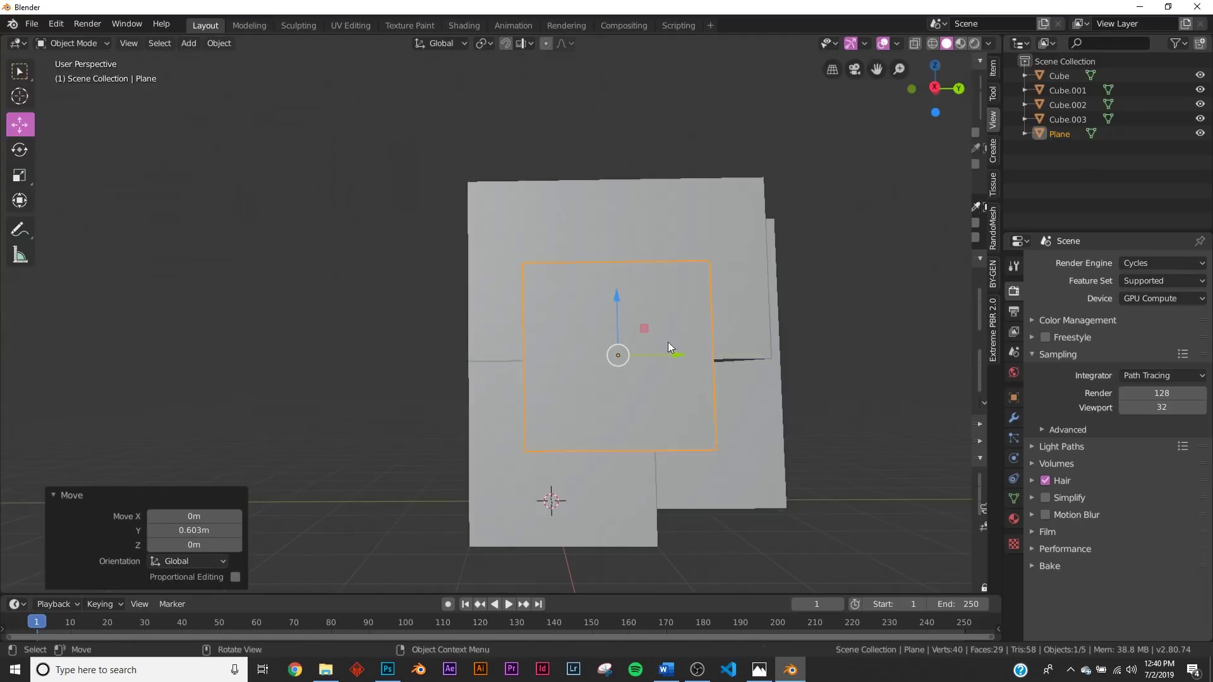
{"action": "left_click_drag", "start_coordinate": [626, 310], "coordinate": [625, 300]}
{"action": "mouse_move", "coordinate": [625, 301]}
{"action": "middle_mouse_down"}
{"action": "mouse_move", "coordinate": [598, 342]}
{"action": "mouse_move", "coordinate": [508, 369]}
{"action": "mouse_move", "coordinate": [625, 290]}
{"action": "middle_mouse_up"}
Nudge the plane about 0.09 m along negative X, closer to the end wall
{"action": "scroll", "coordinate": [507, 365], "scroll_direction": "up", "scroll_amount": 3}
{"action": "mouse_move", "coordinate": [291, 380]}
{"action": "left_mouse_down"}
{"action": "mouse_move", "coordinate": [324, 380]}
{"action": "mouse_move", "coordinate": [312, 381]}
{"action": "left_mouse_up"}
{"action": "key", "text": "ctrl+z"}
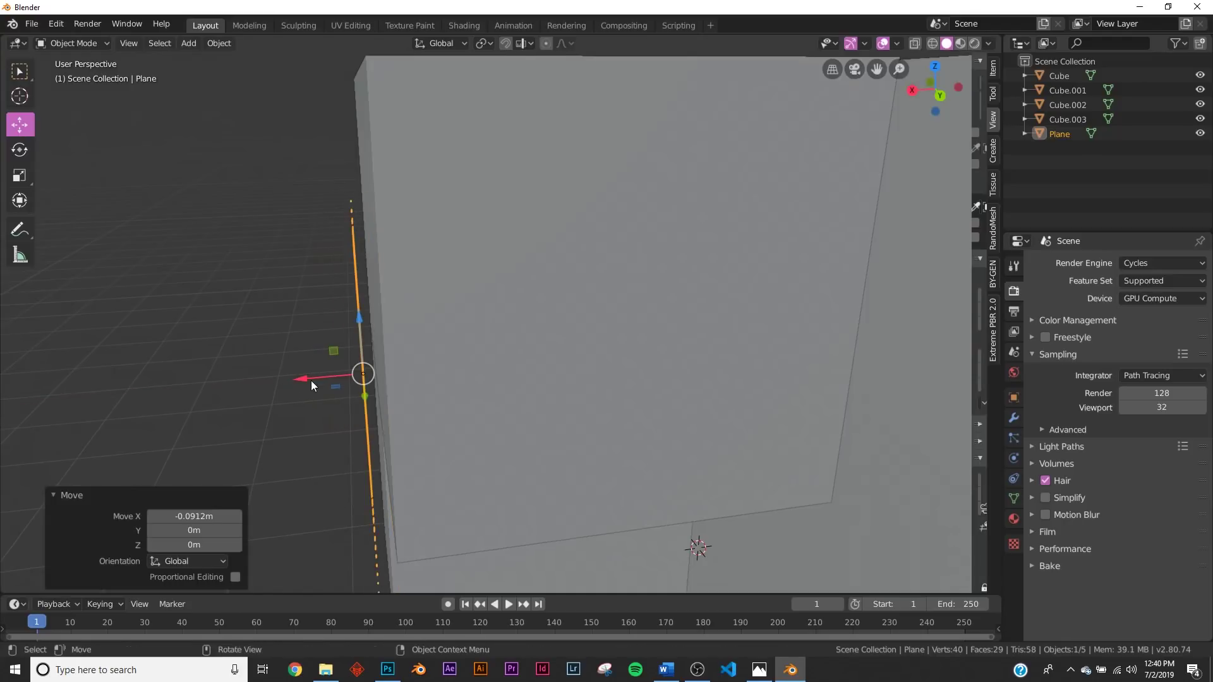
{"action": "scroll", "coordinate": [646, 324], "scroll_direction": "down", "scroll_amount": 6}
{"action": "scroll", "coordinate": [639, 358], "scroll_direction": "up", "scroll_amount": 7}
{"action": "middle_click_drag", "start_coordinate": [586, 343], "coordinate": [553, 351]}
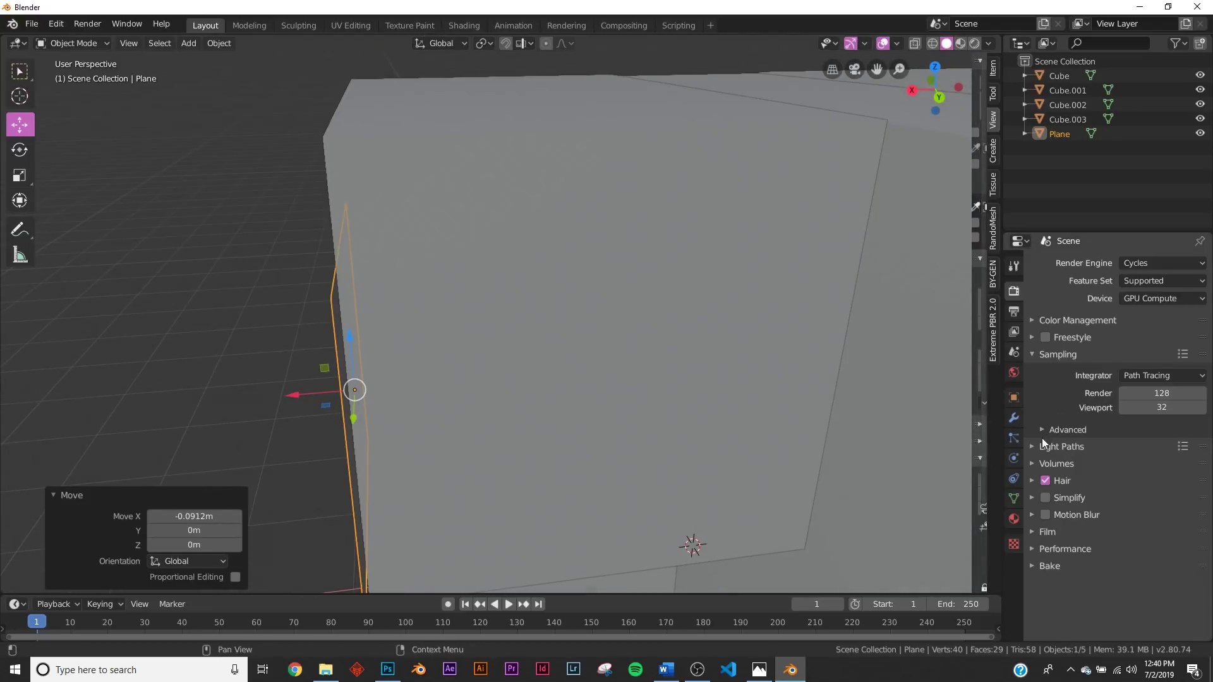
Add a Solidify modifier to the plane with a thickness of 0.09 m
{"action": "left_click", "coordinate": [1013, 417]}
{"action": "left_click", "coordinate": [1041, 262]}
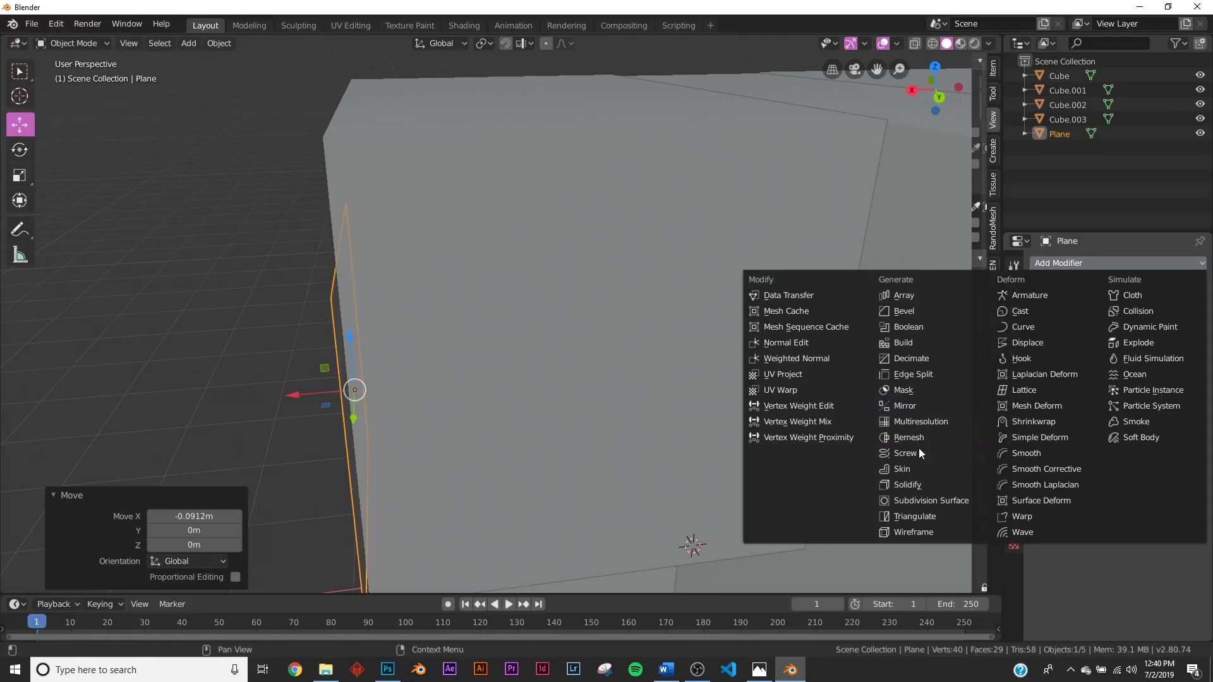
{"action": "left_click", "coordinate": [926, 485]}
{"action": "middle_click_drag", "start_coordinate": [416, 407], "coordinate": [419, 412]}
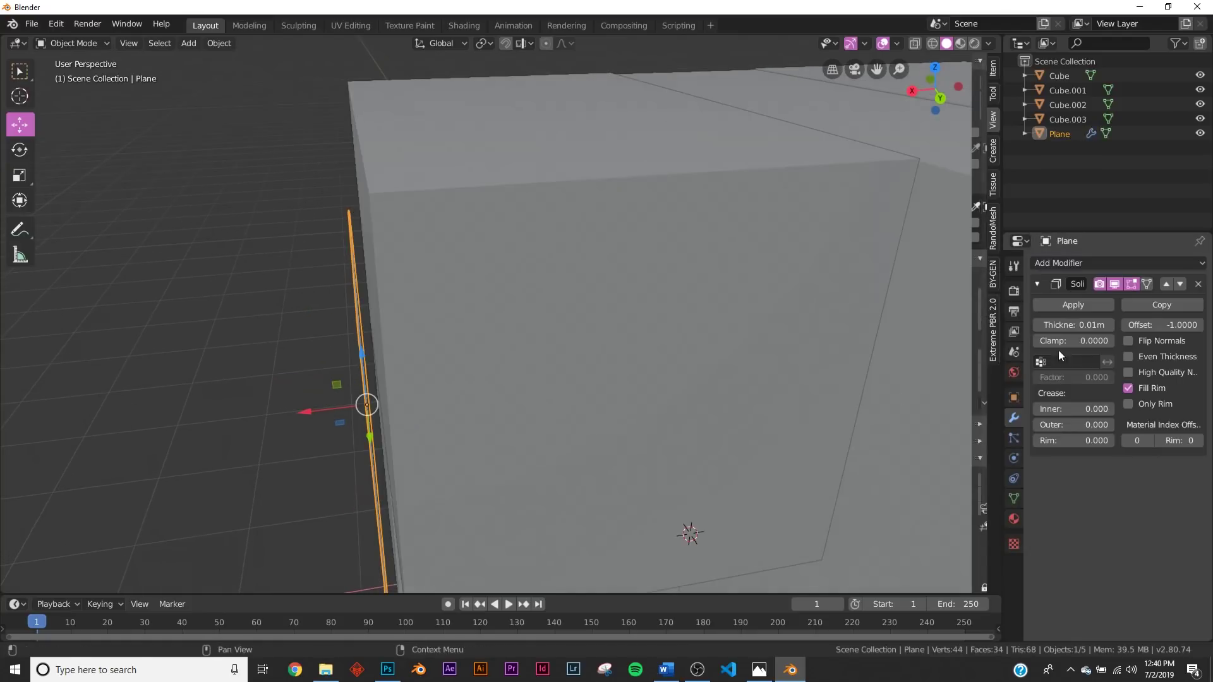
{"action": "left_click_drag", "start_coordinate": [1108, 321], "coordinate": [1144, 321]}
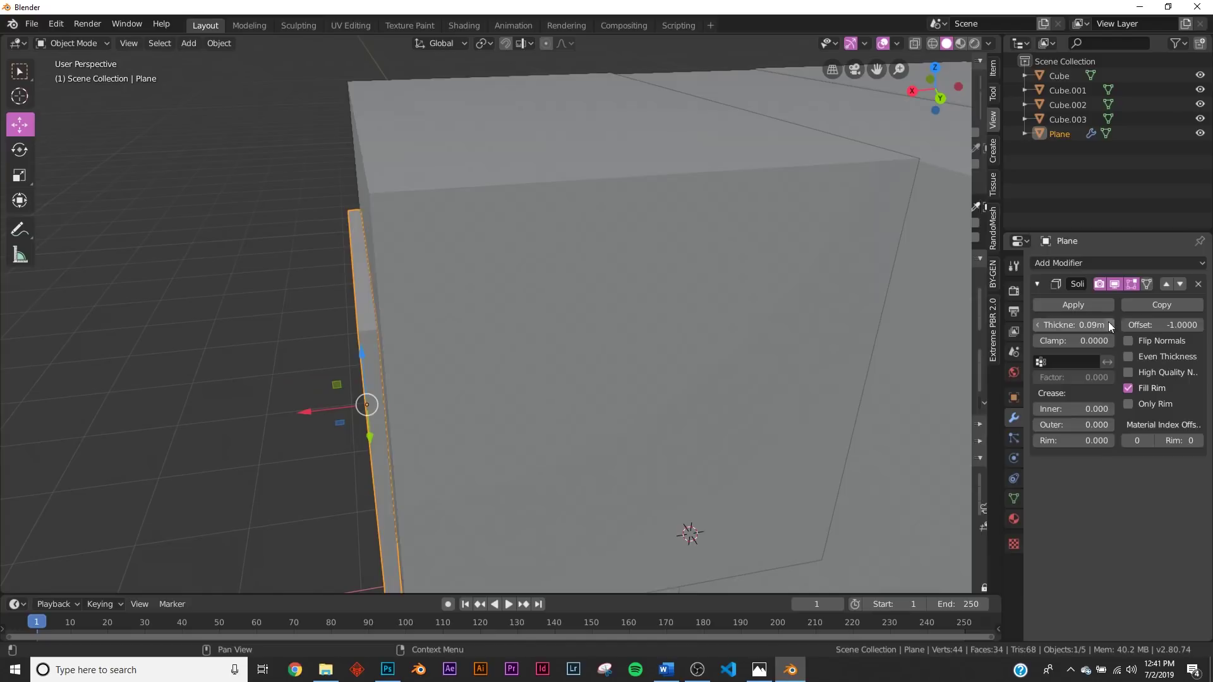
Shift the wall panel about 0.08 m outward along X and raise its Solidify thickness to 0.18 m
{"action": "middle_click_drag", "start_coordinate": [398, 358], "coordinate": [379, 422]}
{"action": "left_click_drag", "start_coordinate": [342, 427], "coordinate": [330, 431]}
{"action": "left_click_drag", "start_coordinate": [1111, 328], "coordinate": [1138, 328]}
{"action": "middle_click_drag", "start_coordinate": [524, 335], "coordinate": [600, 256]}
Add a cylinder with 100 vertices and shade it smooth
{"action": "middle_click_drag", "start_coordinate": [828, 322], "coordinate": [607, 350]}
{"action": "key", "text": "shift+a"}
{"action": "mouse_move", "coordinate": [624, 329]}
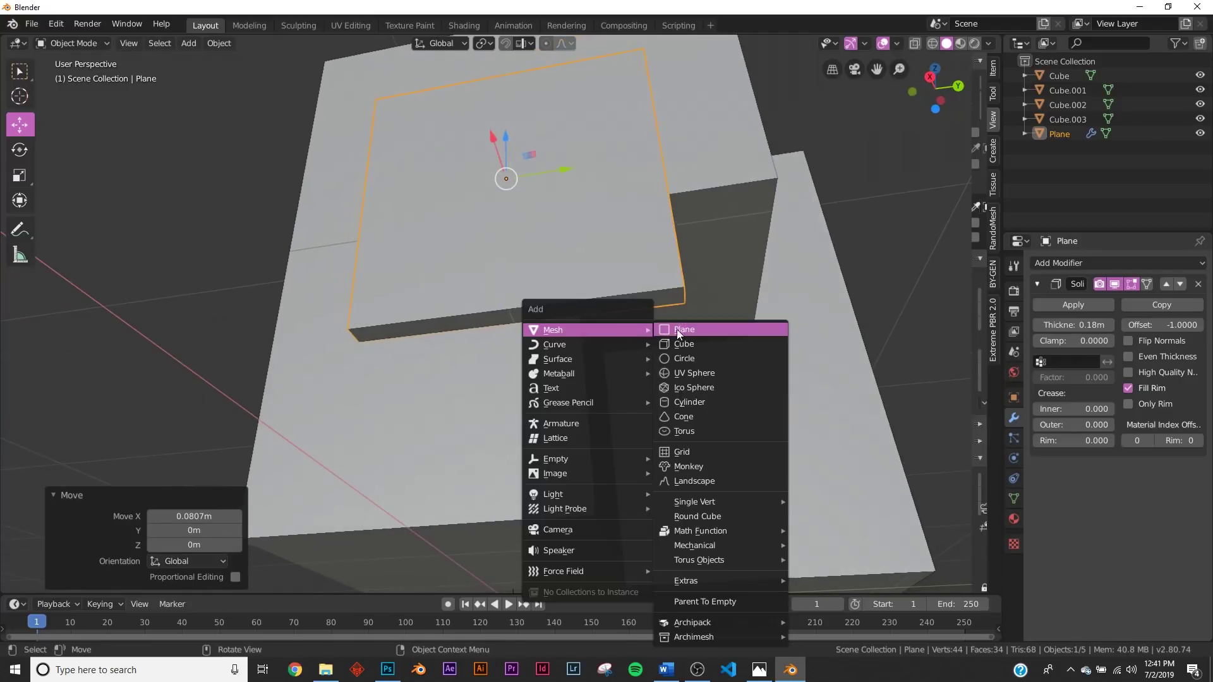
{"action": "left_click", "coordinate": [689, 402]}
{"action": "scroll", "coordinate": [704, 388], "scroll_direction": "up", "scroll_amount": 4}
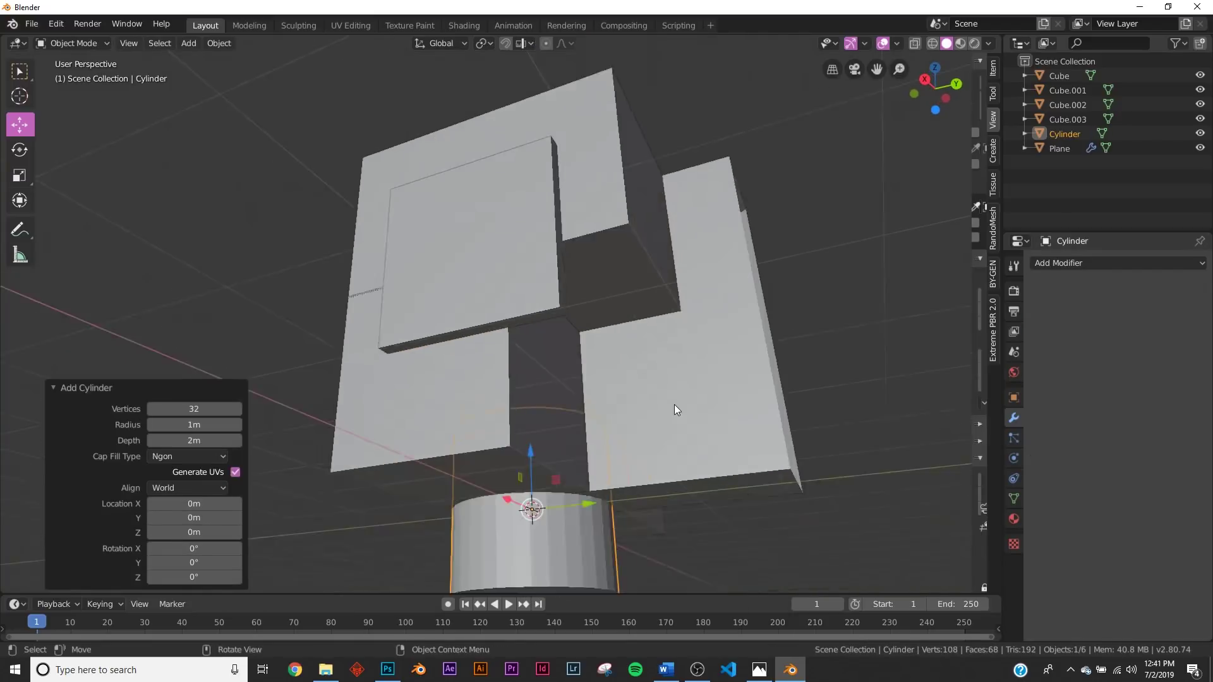
{"action": "scroll", "coordinate": [675, 410], "scroll_direction": "down", "scroll_amount": 2}
{"action": "left_click", "coordinate": [189, 405]}
{"action": "type", "text": "100"}
{"action": "key", "text": "Return"}
{"action": "right_click", "coordinate": [708, 483]}
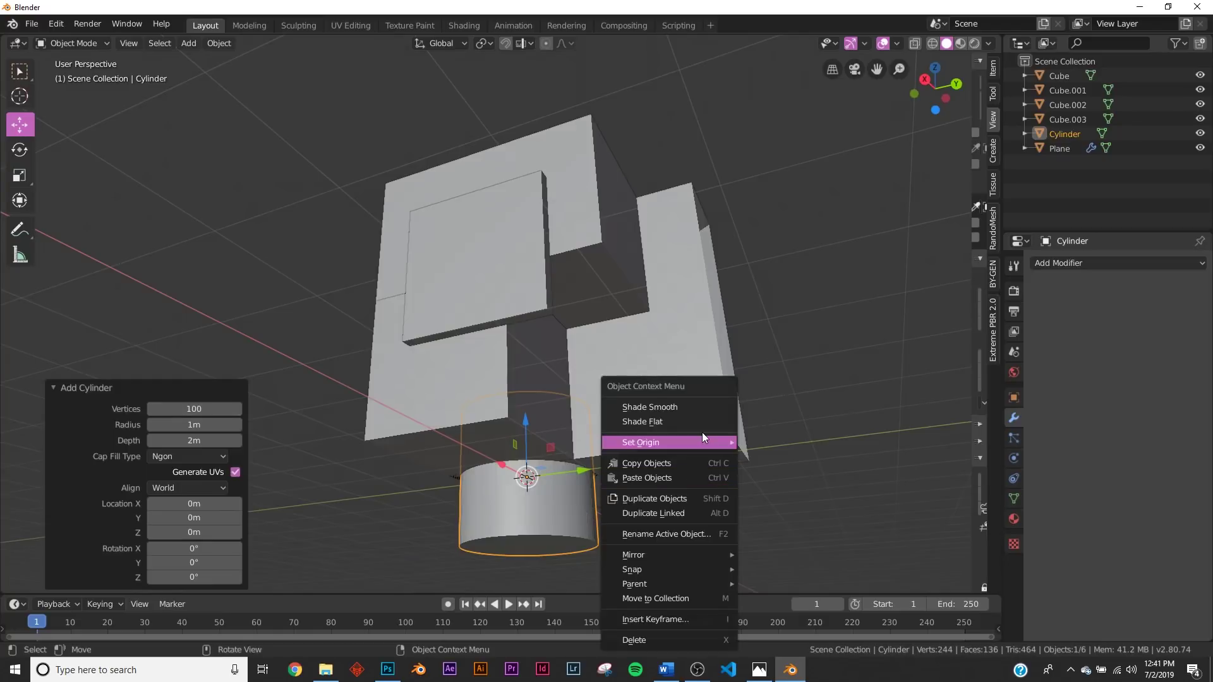
{"action": "left_click", "coordinate": [685, 407]}
Move the cylinder about 2.96 m along X to the end wall and scale it uniformly to about 0.084
{"action": "middle_click_drag", "start_coordinate": [685, 408], "coordinate": [645, 442]}
{"action": "left_click_drag", "start_coordinate": [506, 465], "coordinate": [364, 463]}
{"action": "key", "text": "s"}
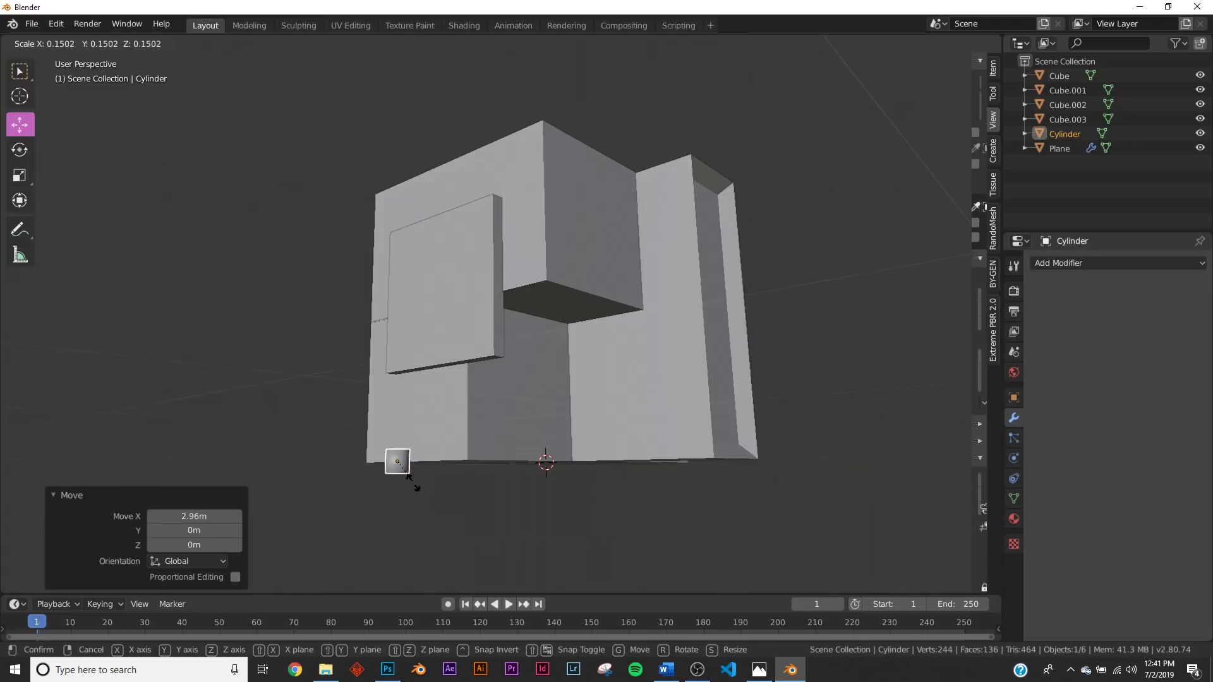
{"action": "left_click", "coordinate": [404, 477]}
{"action": "key", "text": "KP_Decimal"}
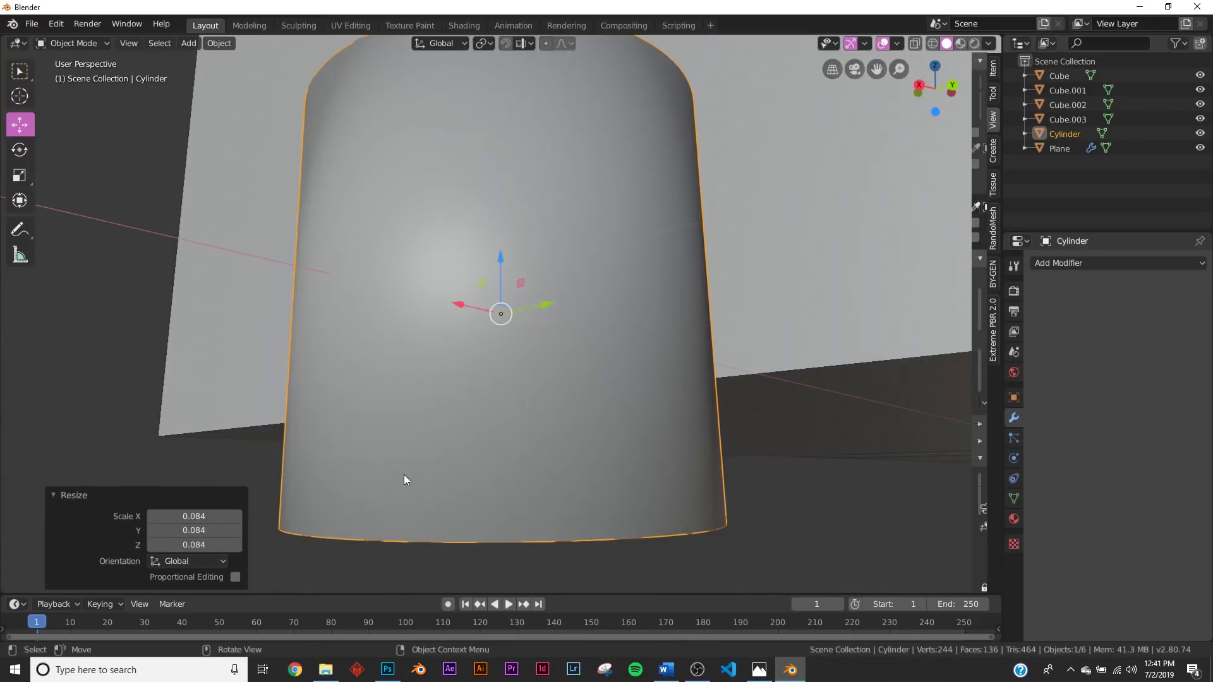
Stretch the cylinder along Z by a factor of about 13.87 into a column, then shrink it uniformly to make it slimmer
{"action": "middle_click_drag", "start_coordinate": [515, 312], "coordinate": [522, 360]}
{"action": "scroll", "coordinate": [545, 297], "scroll_direction": "down", "scroll_amount": 6}
{"action": "middle_click_drag", "start_coordinate": [574, 303], "coordinate": [592, 494], "text": "shift"}
{"action": "scroll", "coordinate": [592, 494], "scroll_direction": "down", "scroll_amount": 2}
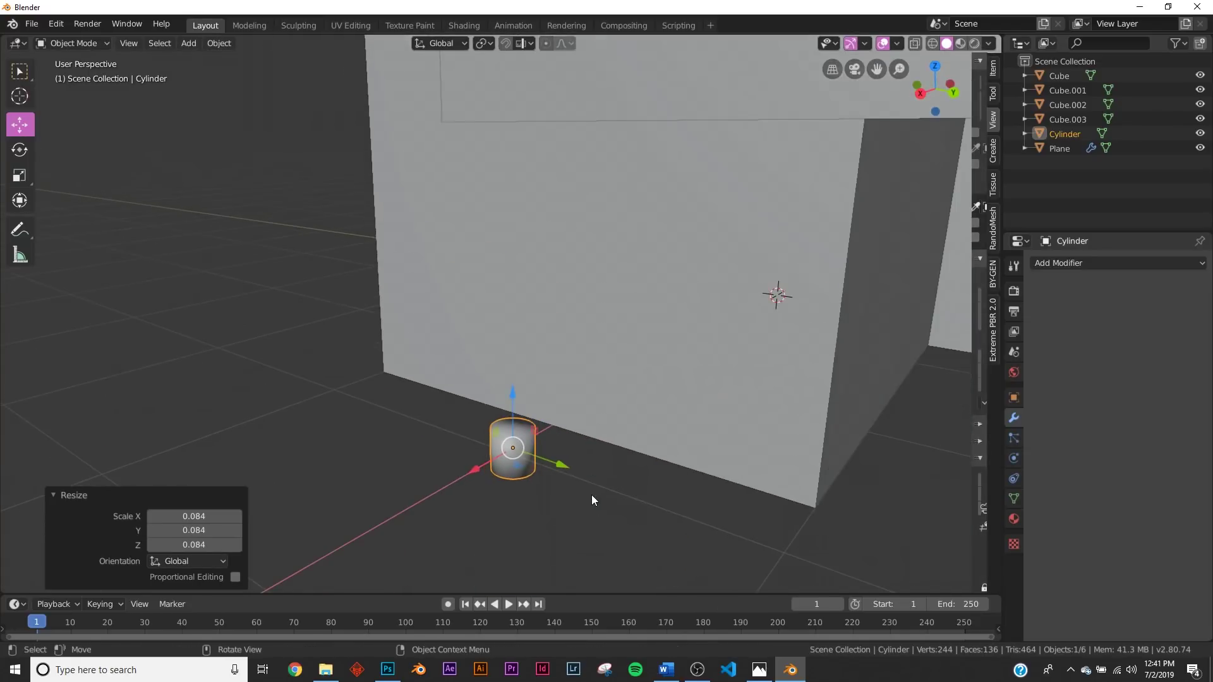
{"action": "left_click", "coordinate": [19, 176]}
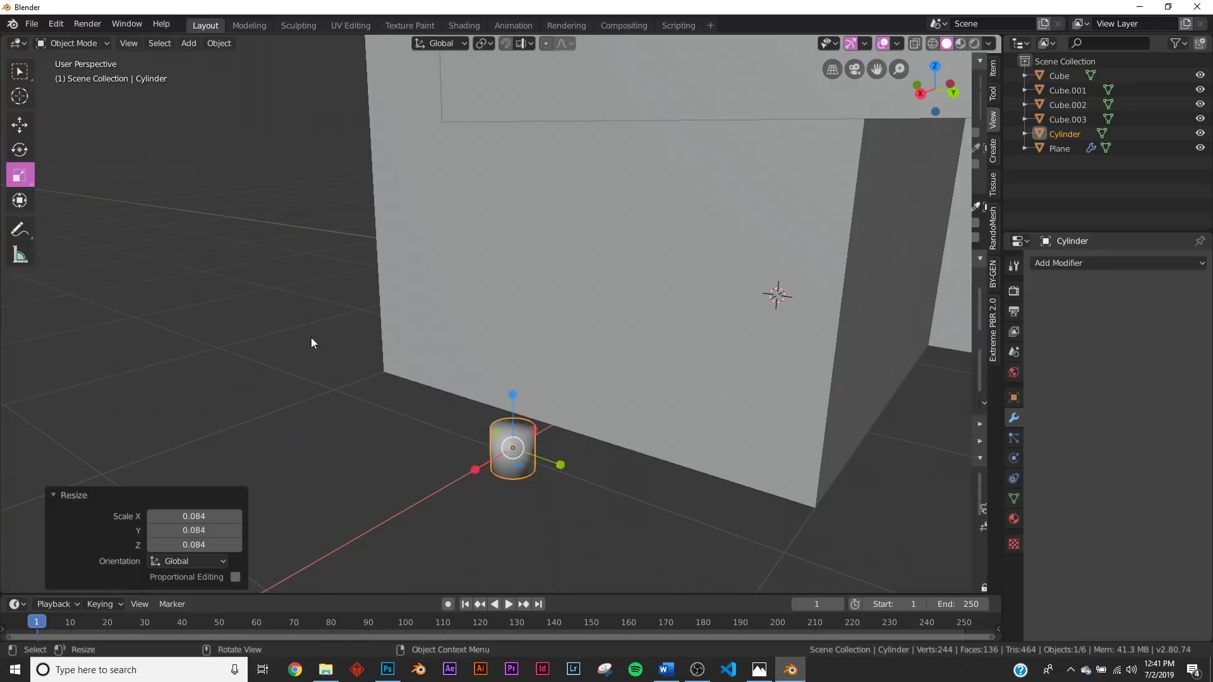
{"action": "left_click_drag", "start_coordinate": [512, 395], "coordinate": [525, 297]}
{"action": "middle_click_drag", "start_coordinate": [526, 297], "coordinate": [450, 290]}
{"action": "key", "text": "s"}
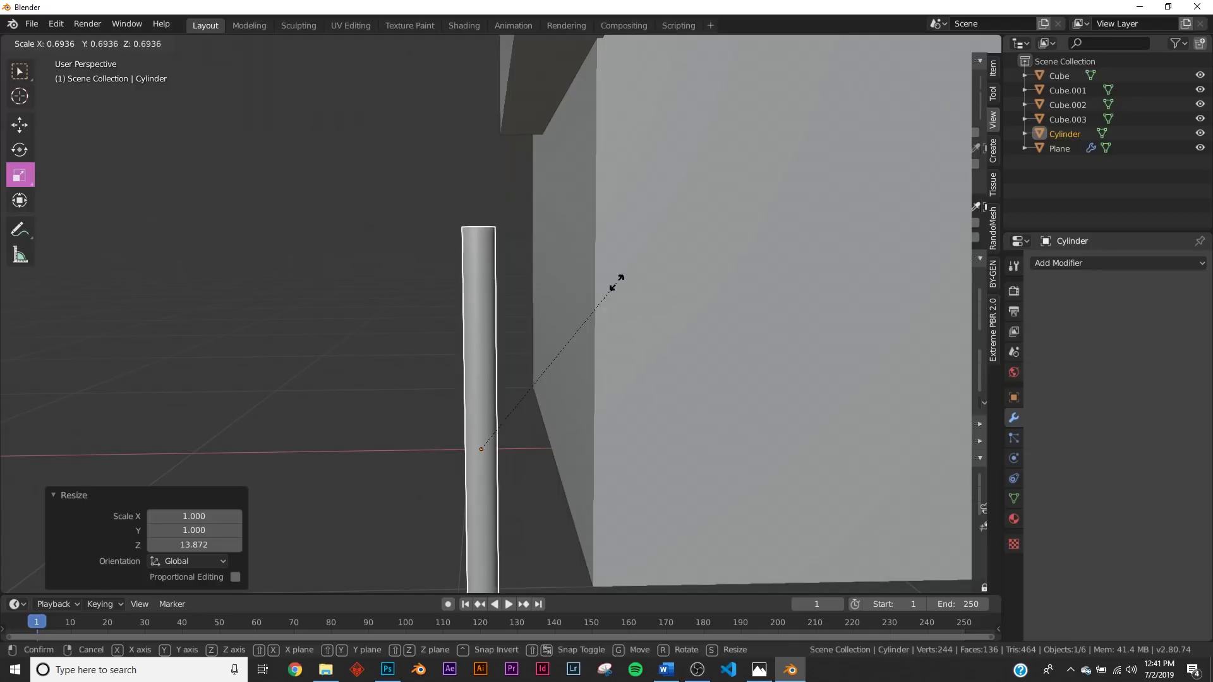
{"action": "left_click", "coordinate": [597, 294]}
Position the column beneath the wall panel, raising it to the panel's underside and shifting it about -0.33 m along Y to the panel's edge
{"action": "left_click", "coordinate": [22, 130]}
{"action": "left_click_drag", "start_coordinate": [418, 450], "coordinate": [457, 453]}
{"action": "left_click_drag", "start_coordinate": [520, 384], "coordinate": [536, 260]}
{"action": "mouse_move", "coordinate": [485, 326]}
{"action": "left_mouse_down"}
{"action": "mouse_move", "coordinate": [469, 312]}
{"action": "mouse_move", "coordinate": [482, 317]}
{"action": "left_mouse_up"}
{"action": "middle_click_drag", "start_coordinate": [482, 317], "coordinate": [796, 424]}
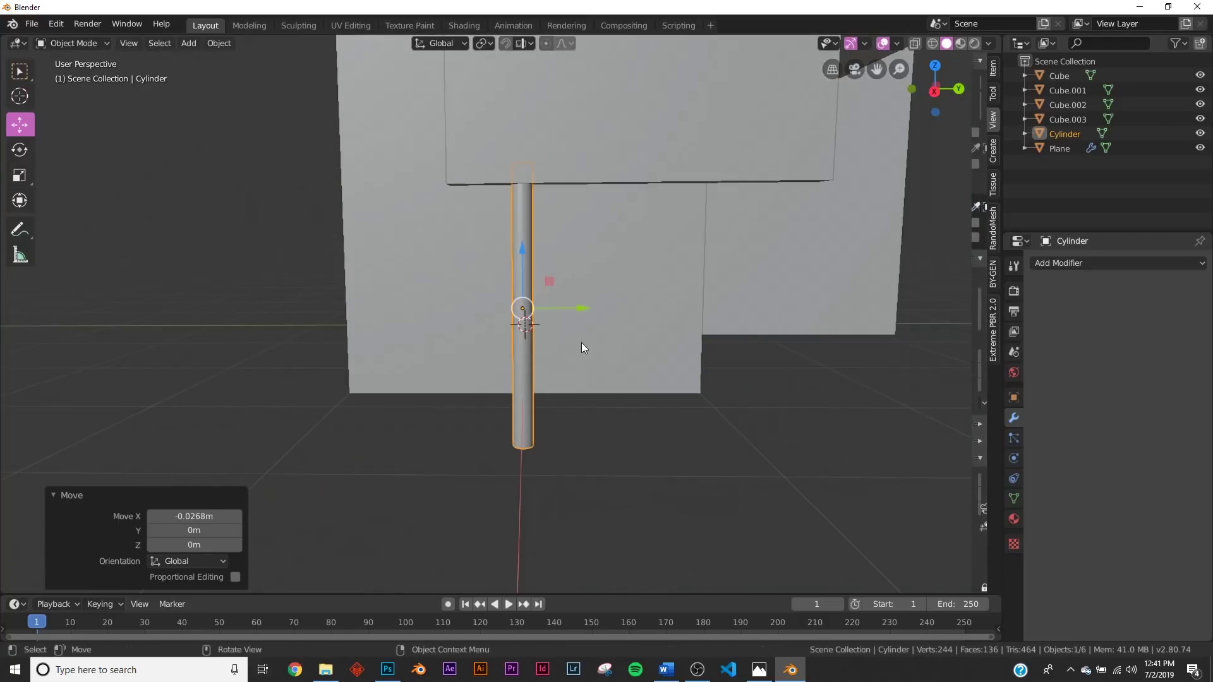
{"action": "left_click_drag", "start_coordinate": [582, 308], "coordinate": [514, 308]}
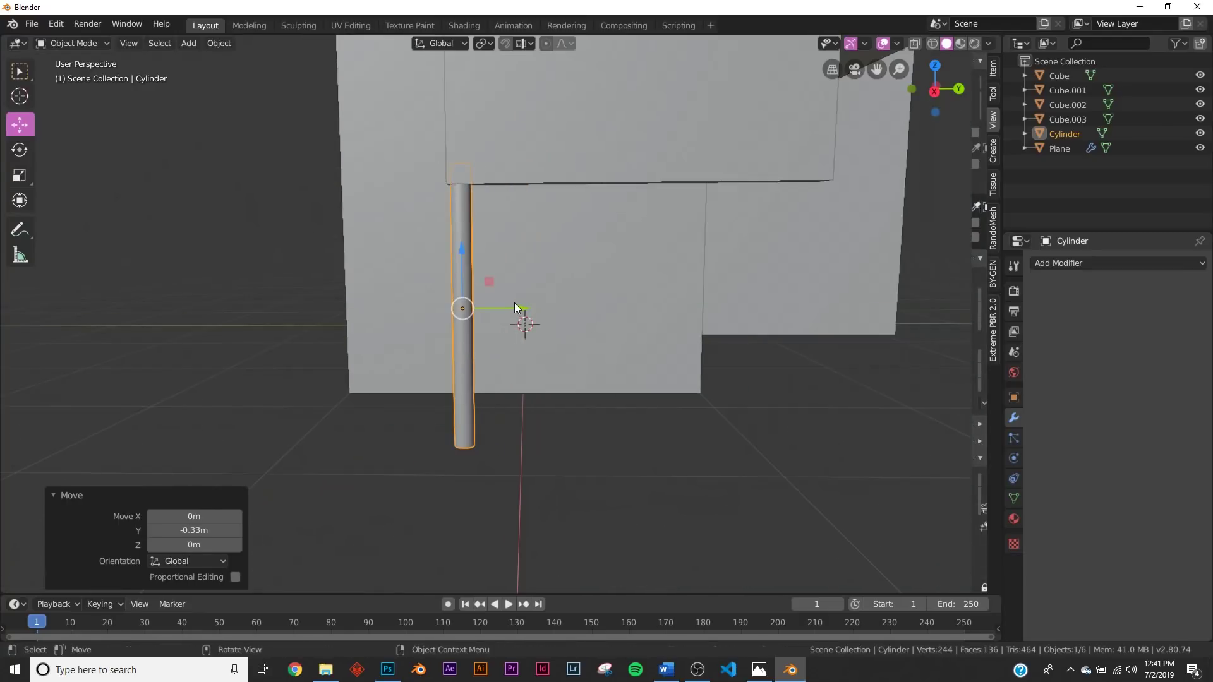
Apply the column's scale and add an Array modifier to it
{"action": "left_click", "coordinate": [1120, 263]}
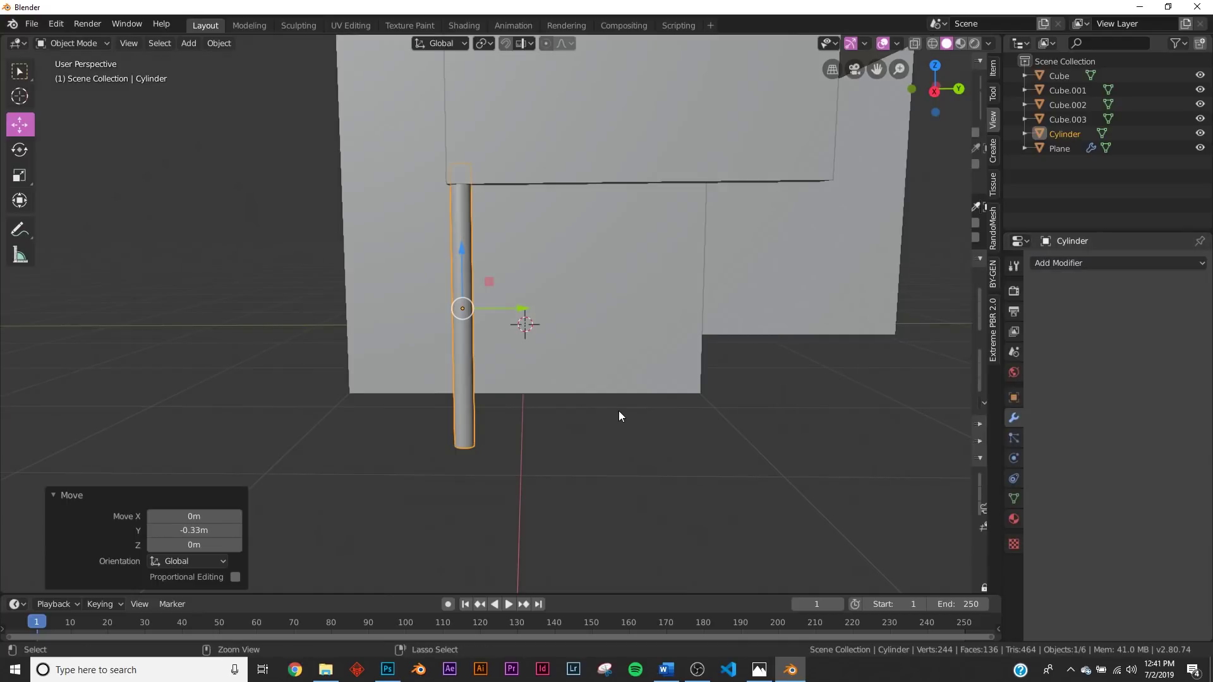
{"action": "key", "text": "ctrl+a"}
{"action": "left_click", "coordinate": [619, 414]}
{"action": "left_click", "coordinate": [1095, 262]}
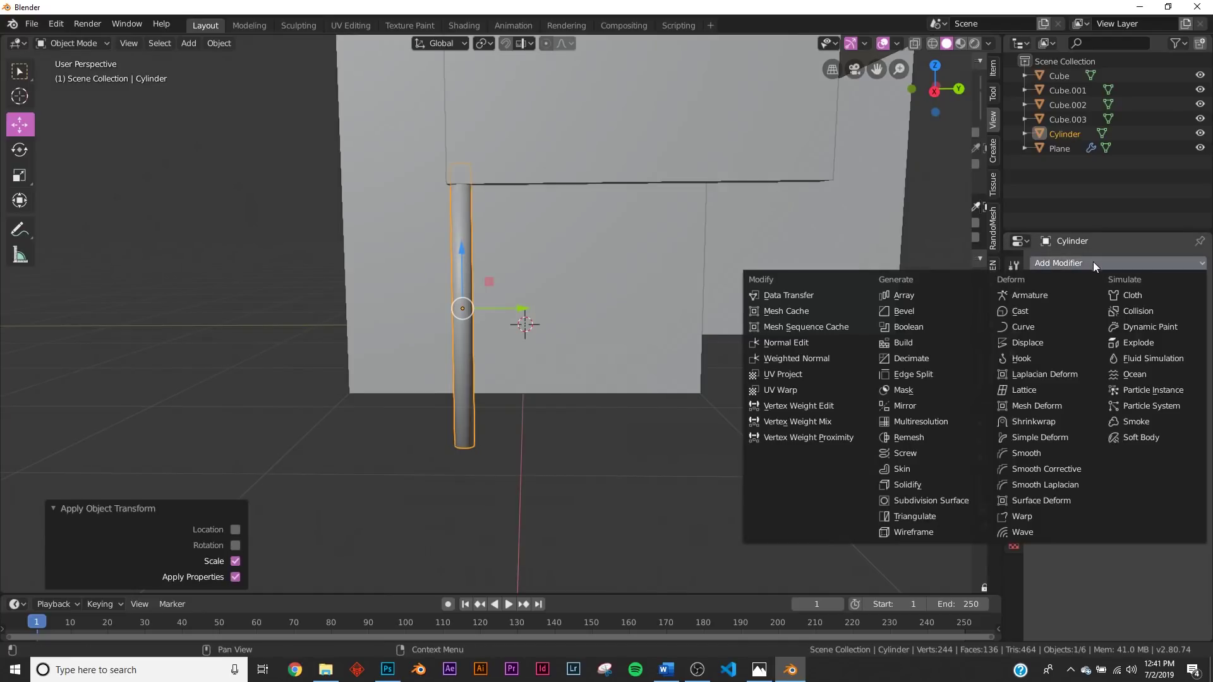
{"action": "left_click", "coordinate": [909, 296]}
Set the array's relative offset to 0 in X and 2.5 in Y so the columns repeat along the wall
{"action": "middle_click_drag", "start_coordinate": [853, 430], "coordinate": [561, 341]}
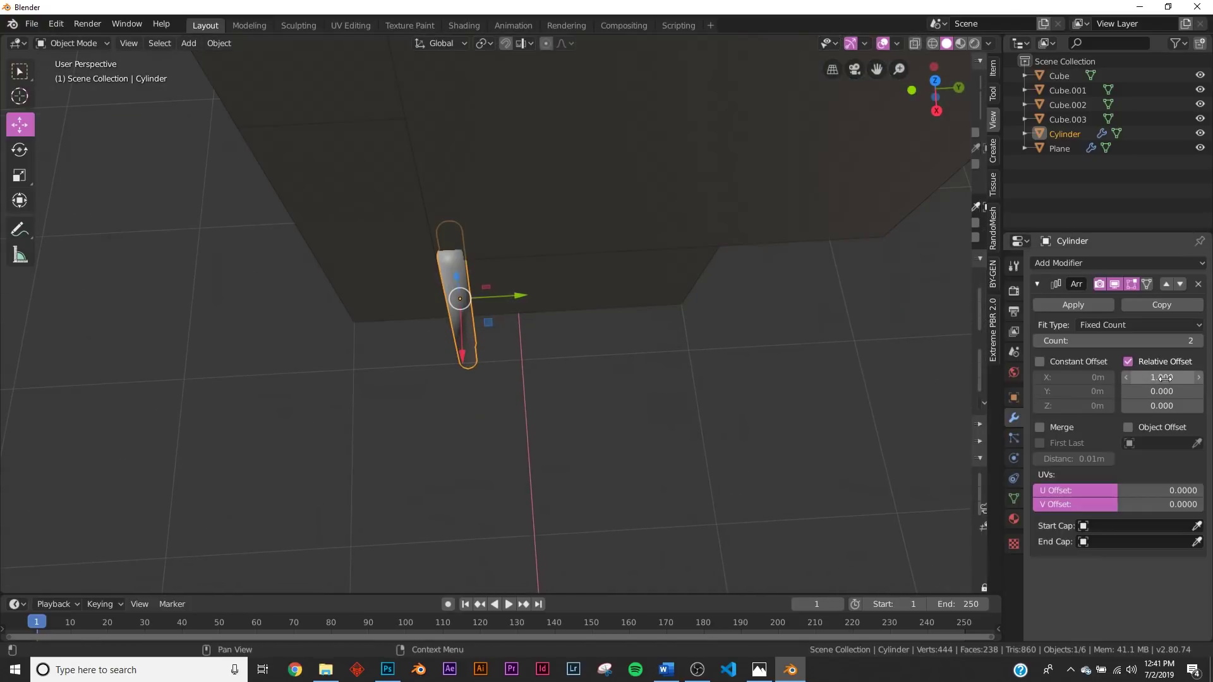
{"action": "left_click_drag", "start_coordinate": [1166, 378], "coordinate": [1204, 378]}
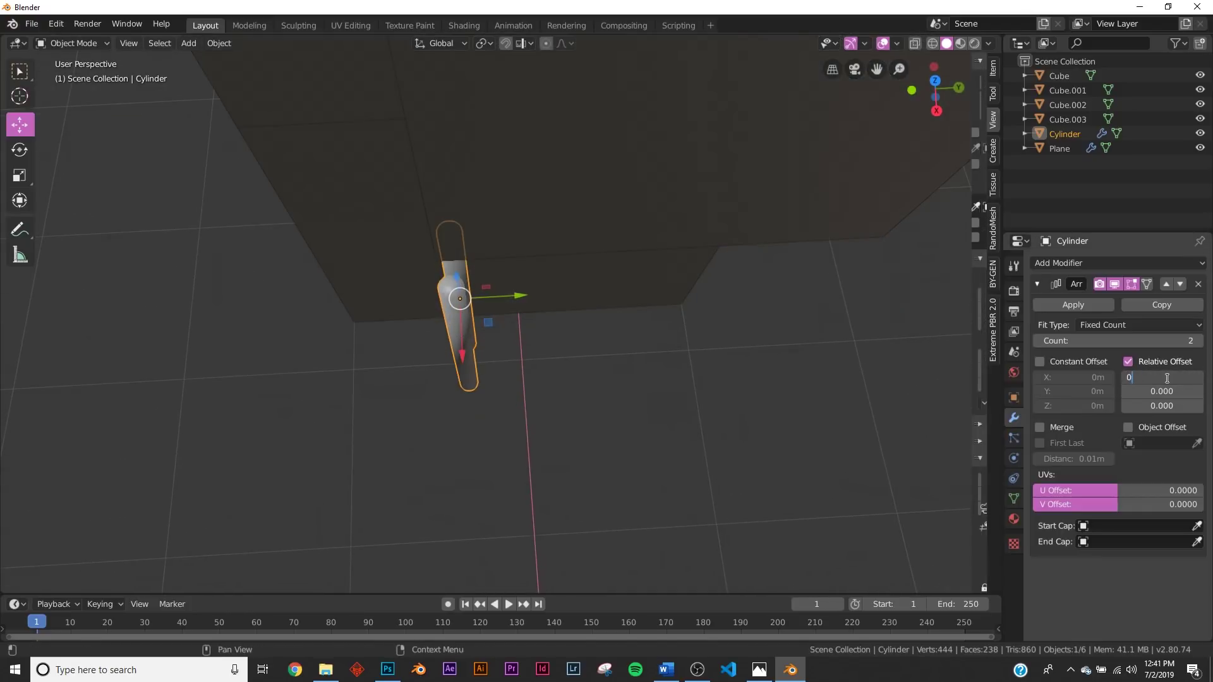
{"action": "key", "text": "Return"}
{"action": "mouse_move", "coordinate": [1168, 393]}
{"action": "left_mouse_down"}
{"action": "mouse_move", "coordinate": [1201, 393]}
{"action": "mouse_move", "coordinate": [1158, 392]}
{"action": "left_mouse_up"}
{"action": "middle_click_drag", "start_coordinate": [601, 341], "coordinate": [629, 252]}
{"action": "right_click", "coordinate": [628, 252]}
{"action": "left_click", "coordinate": [628, 252]}
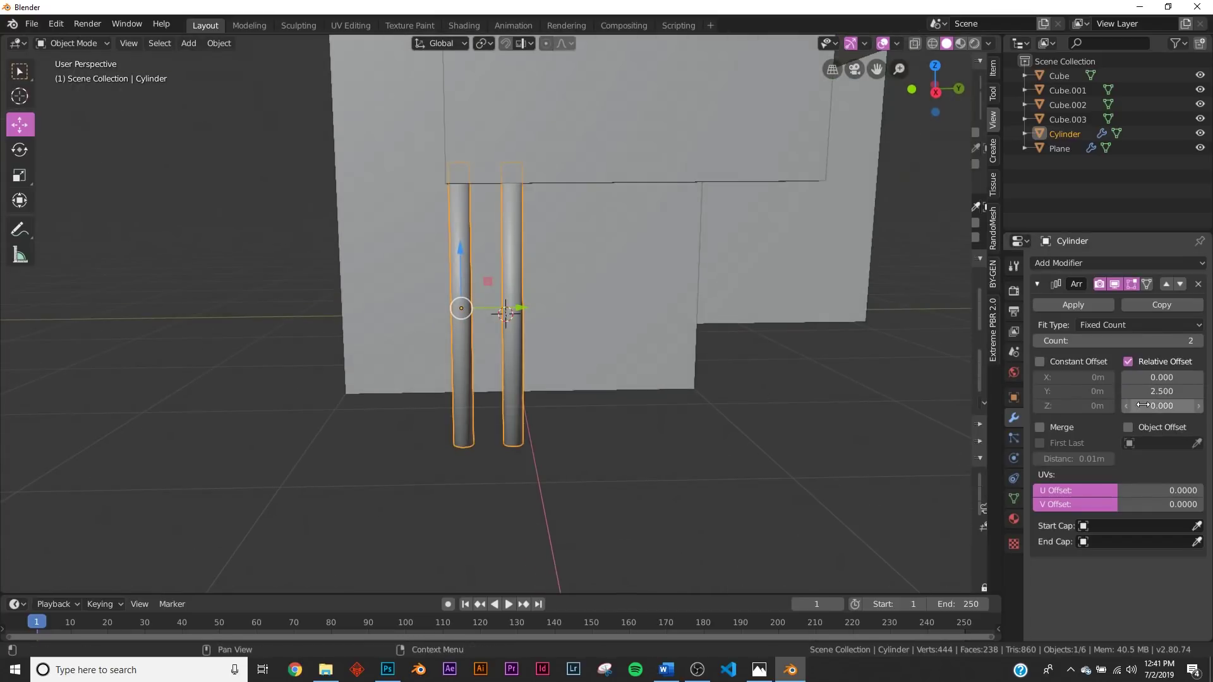
Raise the column array's count to 8 and reduce its relative Y offset to 2.4 to fit the panel's width
{"action": "left_click", "coordinate": [1198, 340]}
{"action": "left_click", "coordinate": [1198, 340]}
{"action": "left_click", "coordinate": [1198, 340]}
{"action": "left_click", "coordinate": [1197, 340]}
{"action": "left_click", "coordinate": [1198, 342]}
{"action": "left_click", "coordinate": [1199, 342]}
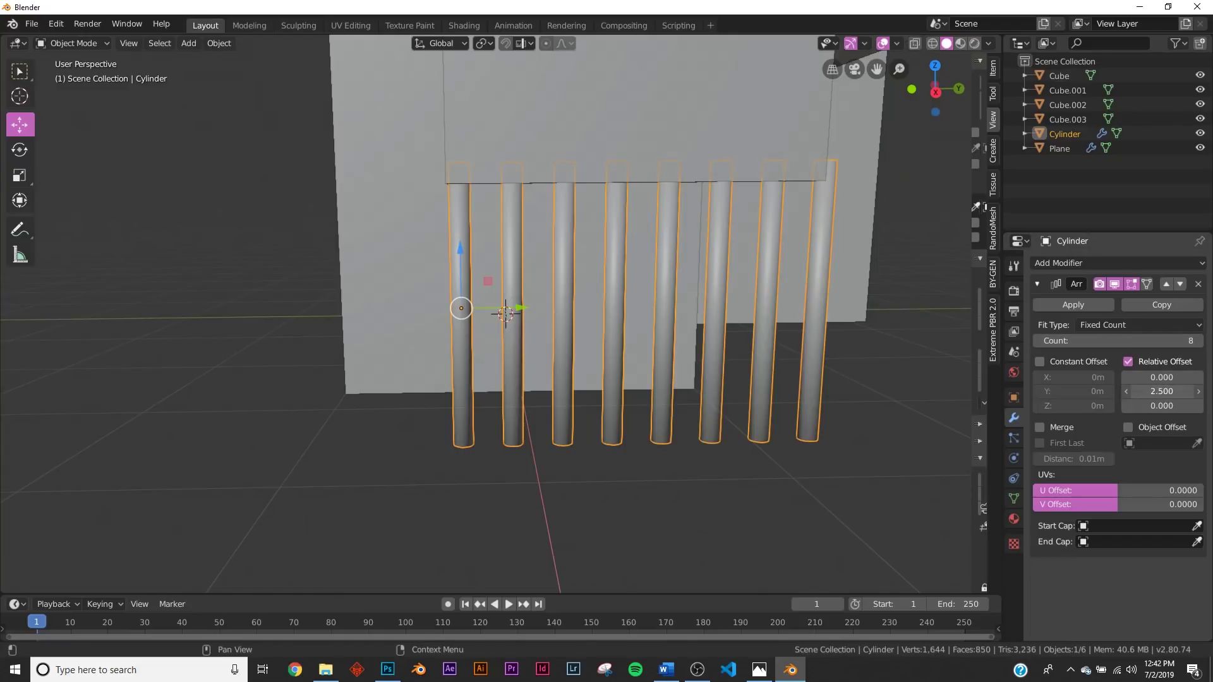
{"action": "left_click", "coordinate": [1131, 396]}
{"action": "middle_click_drag", "start_coordinate": [917, 386], "coordinate": [594, 375]}
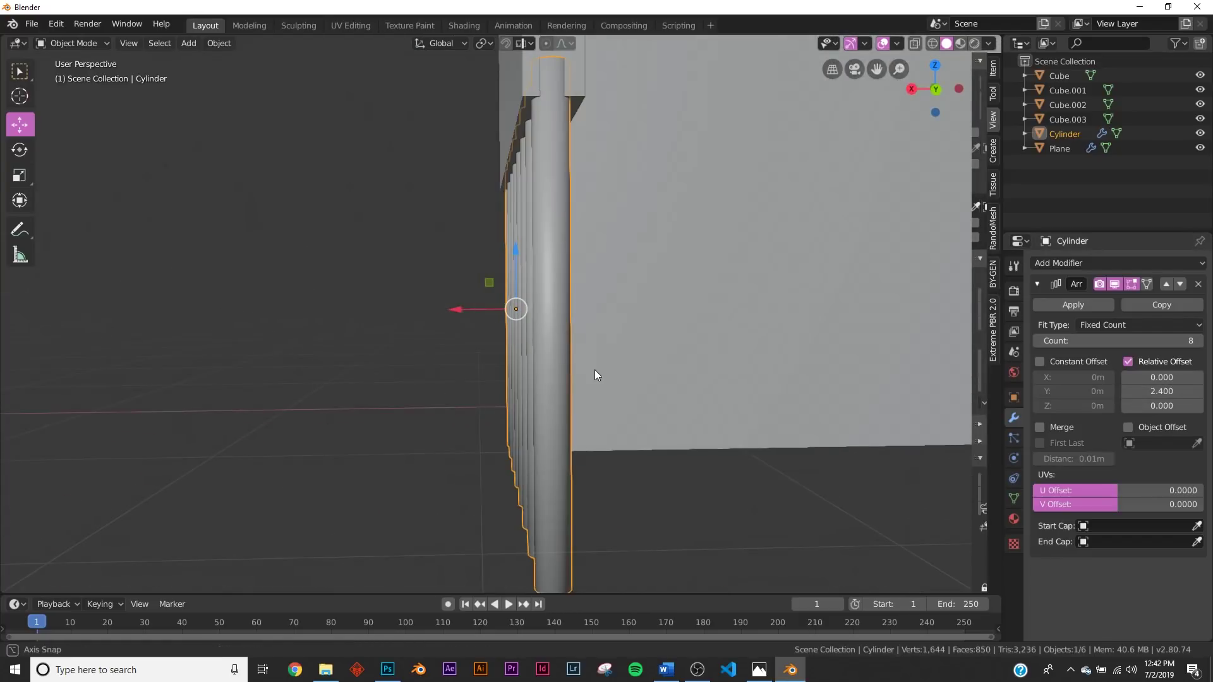
Add a plane at the building's base as the ground and scale it up to about 4.14
{"action": "left_click", "coordinate": [1126, 391]}
{"action": "middle_click_drag", "start_coordinate": [853, 354], "coordinate": [661, 343]}
{"action": "left_click", "coordinate": [757, 362]}
{"action": "key", "text": "shift+a"}
{"action": "mouse_move", "coordinate": [908, 332]}
{"action": "left_click", "coordinate": [948, 332]}
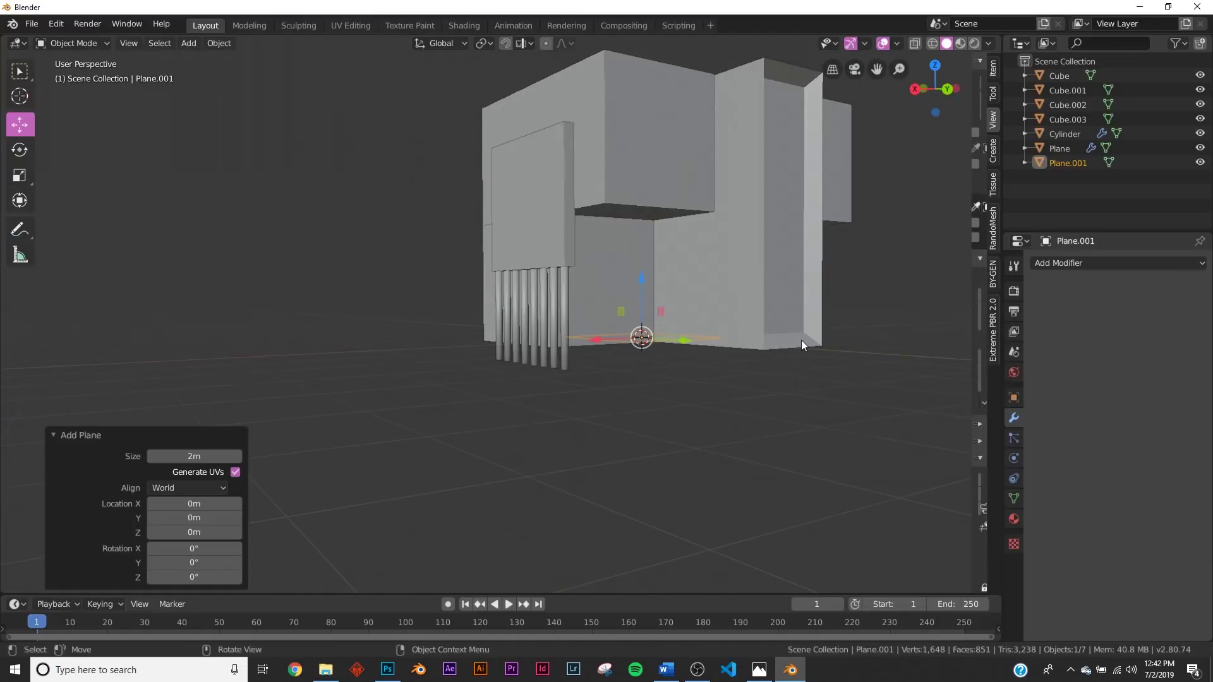
{"action": "key", "text": "s"}
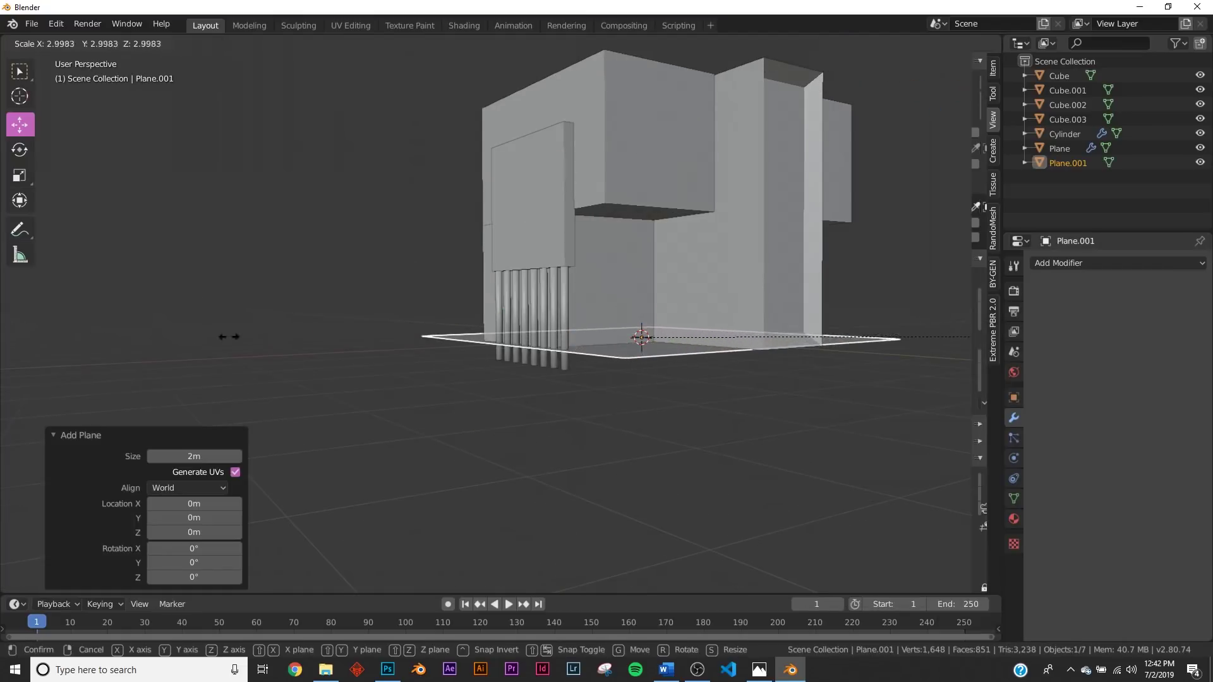
{"action": "left_click", "coordinate": [454, 351]}
{"action": "middle_click_drag", "start_coordinate": [454, 350], "coordinate": [521, 380]}
{"action": "middle_click_drag", "start_coordinate": [660, 384], "coordinate": [381, 412]}
Add a Solidify modifier to the ground plane and set its thickness to -0.02 m
{"action": "left_click", "coordinate": [1129, 263]}
{"action": "left_click", "coordinate": [1052, 262]}
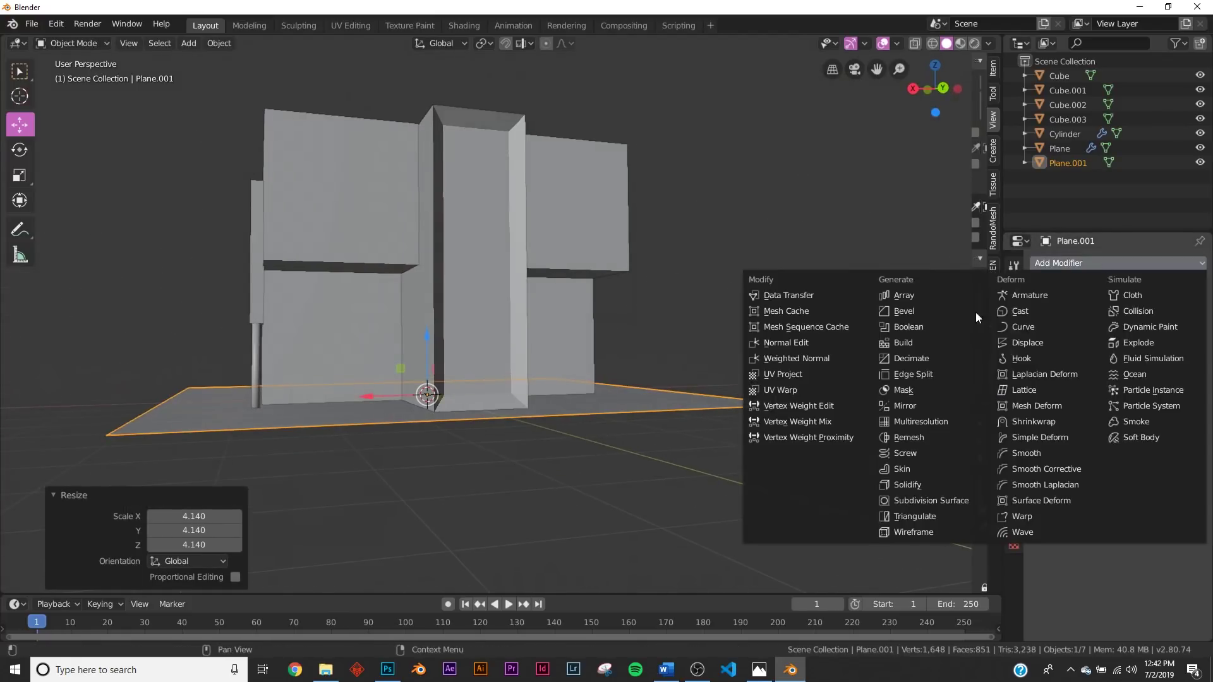
{"action": "left_click", "coordinate": [934, 483]}
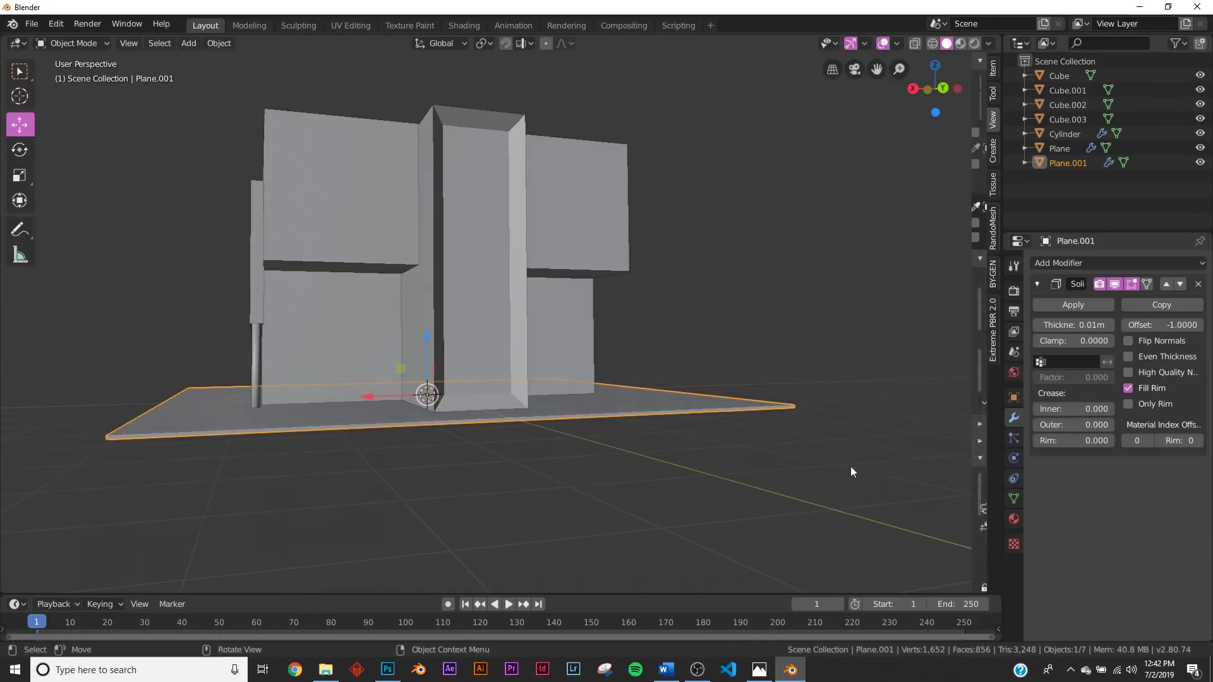
{"action": "left_click", "coordinate": [1035, 324]}
{"action": "left_click", "coordinate": [1035, 324]}
{"action": "left_click", "coordinate": [1035, 325]}
{"action": "left_click", "coordinate": [1035, 324]}
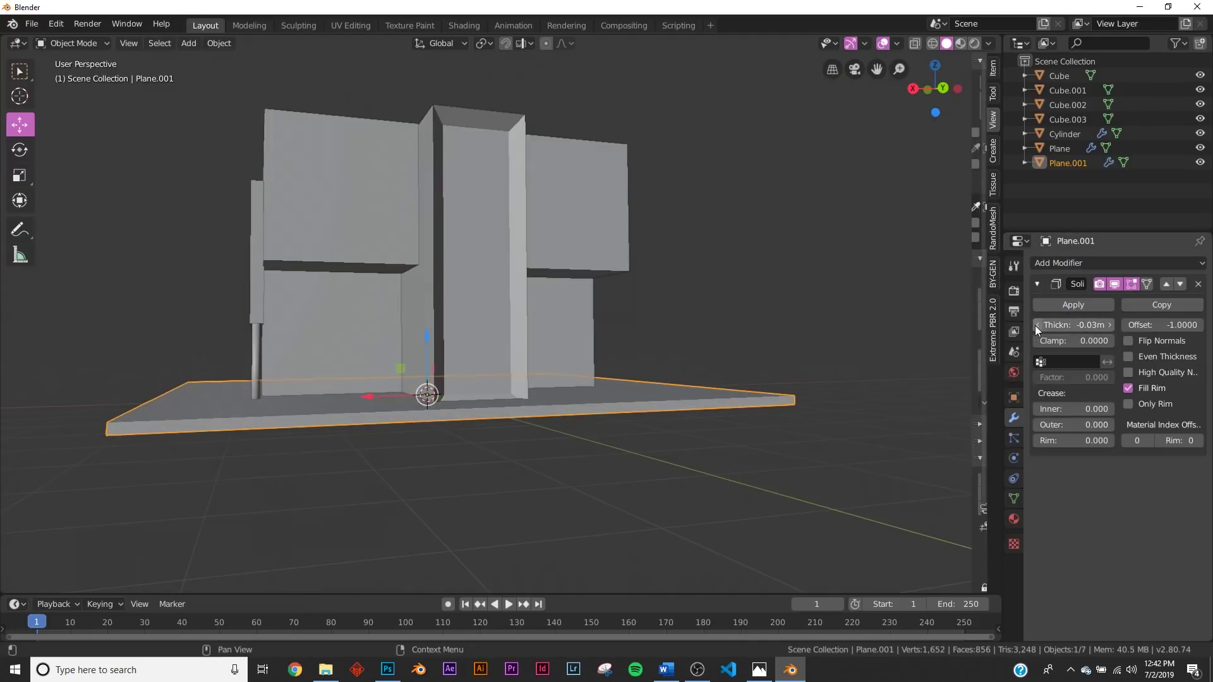
{"action": "left_click", "coordinate": [1110, 325]}
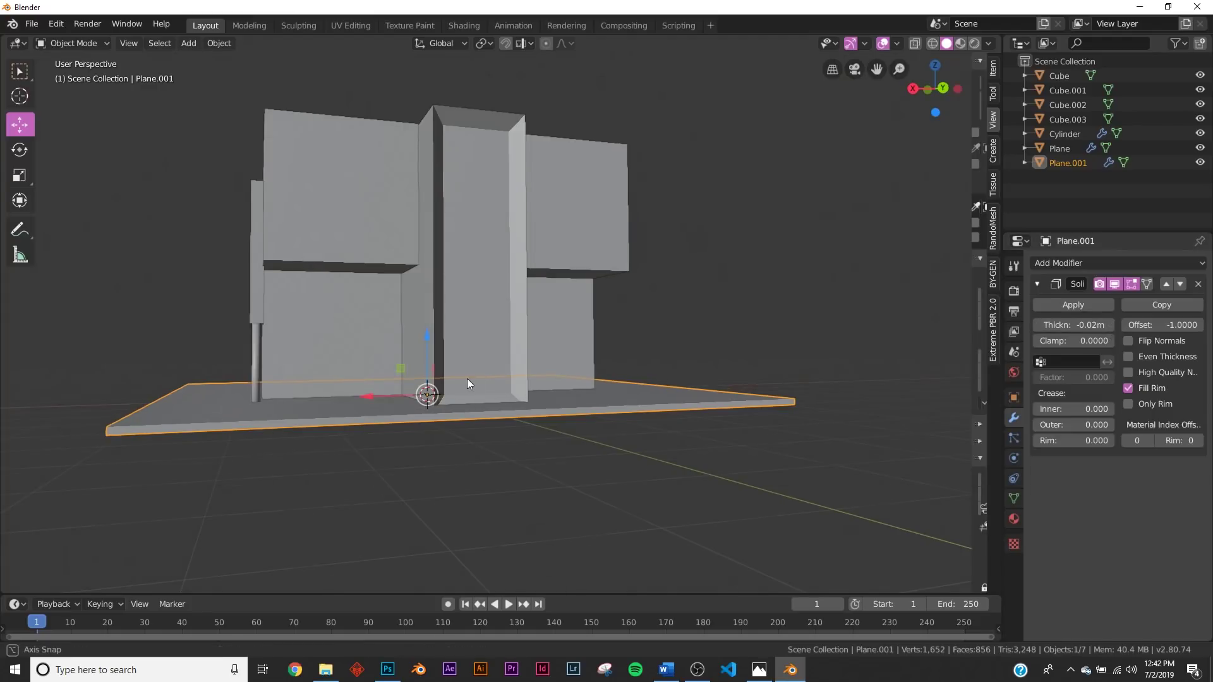
Select all building parts except the ground slab and raise them slightly along Z onto the slab, undoing the extra free move
{"action": "middle_click_drag", "start_coordinate": [475, 378], "coordinate": [461, 390]}
{"action": "middle_click_drag", "start_coordinate": [293, 391], "coordinate": [472, 410]}
{"action": "left_click", "coordinate": [581, 253]}
{"action": "key", "text": "b"}
{"action": "left_click_drag", "start_coordinate": [724, 84], "coordinate": [82, 342]}
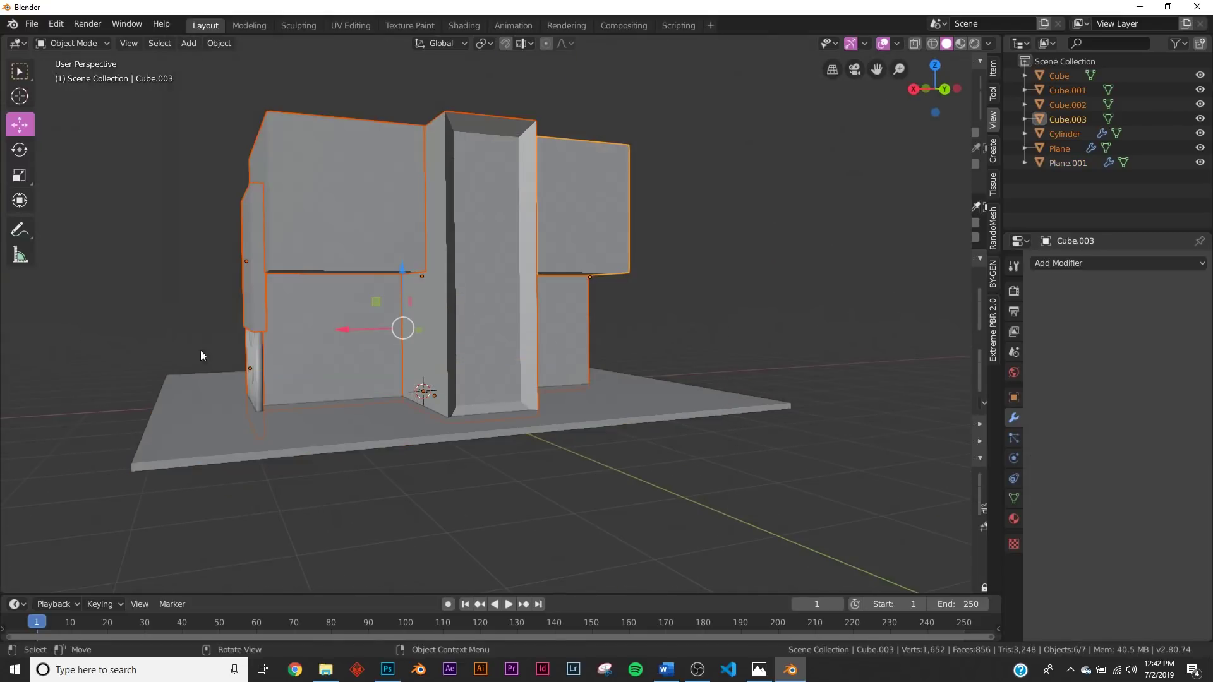
{"action": "left_click_drag", "start_coordinate": [407, 274], "coordinate": [404, 267]}
{"action": "scroll", "coordinate": [591, 352], "scroll_direction": "up", "scroll_amount": 4}
{"action": "left_click_drag", "start_coordinate": [622, 386], "coordinate": [630, 381]}
{"action": "middle_click_drag", "start_coordinate": [631, 385], "coordinate": [635, 364]}
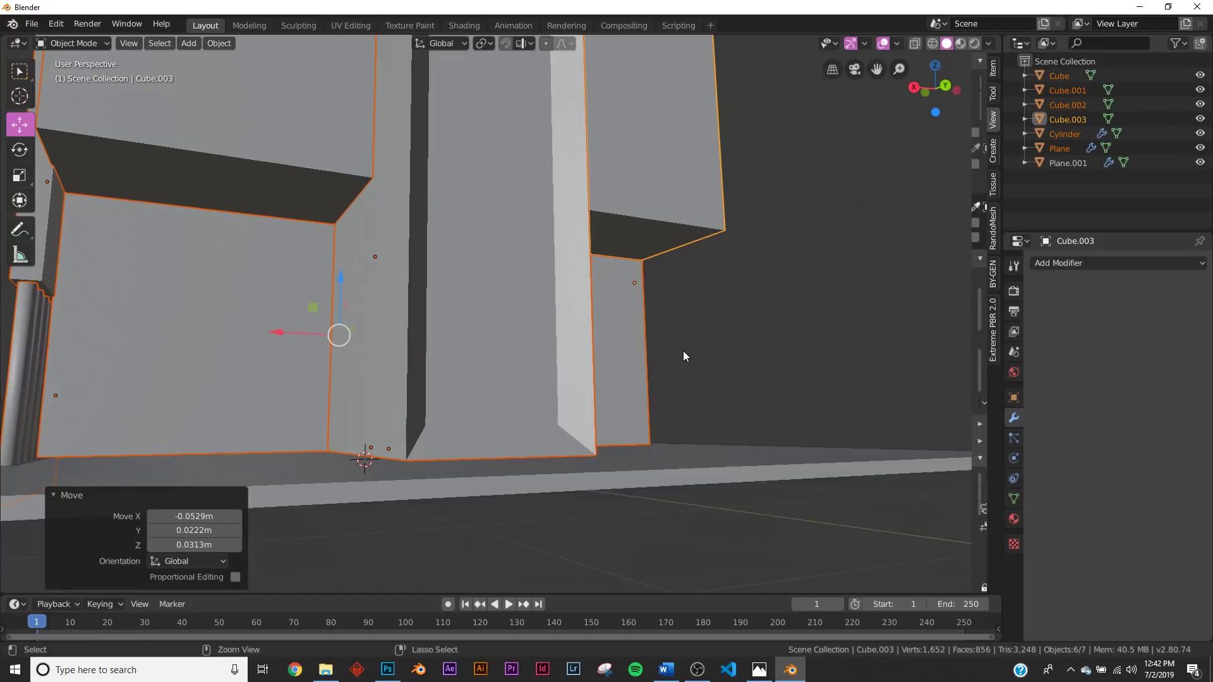
{"action": "key", "text": "ctrl+z"}
{"action": "left_click", "coordinate": [783, 345]}
{"action": "scroll", "coordinate": [361, 437], "scroll_direction": "down", "scroll_amount": 3}
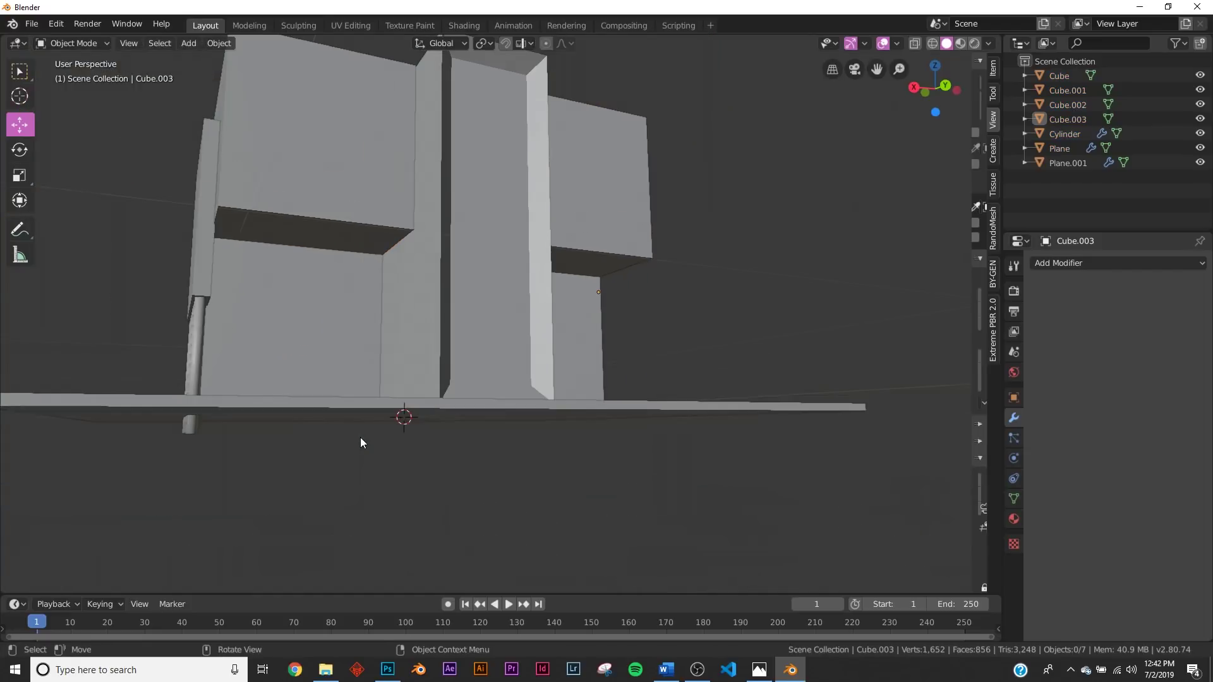
Apply the scale of the overhanging upper block above the wall panel
{"action": "middle_click_drag", "start_coordinate": [366, 434], "coordinate": [345, 504]}
{"action": "scroll", "coordinate": [344, 503], "scroll_direction": "down", "scroll_amount": 2}
{"action": "scroll", "coordinate": [574, 469], "scroll_direction": "up", "scroll_amount": 6}
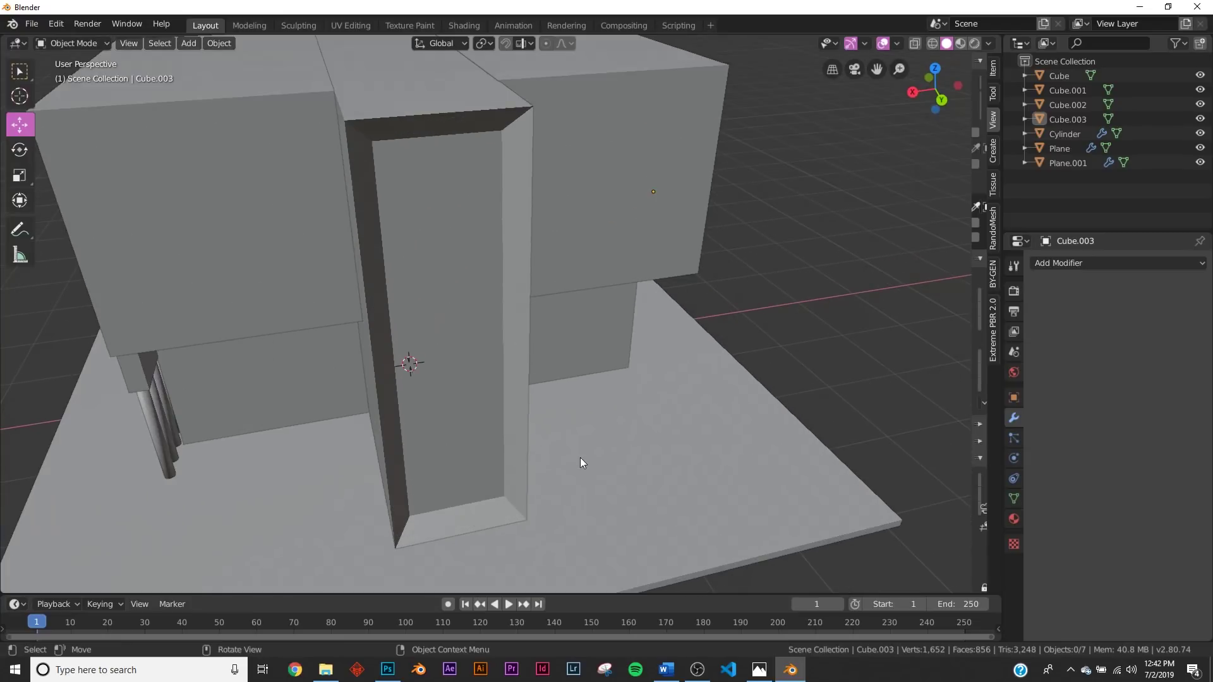
{"action": "middle_click_drag", "start_coordinate": [580, 461], "coordinate": [710, 467], "text": "shift"}
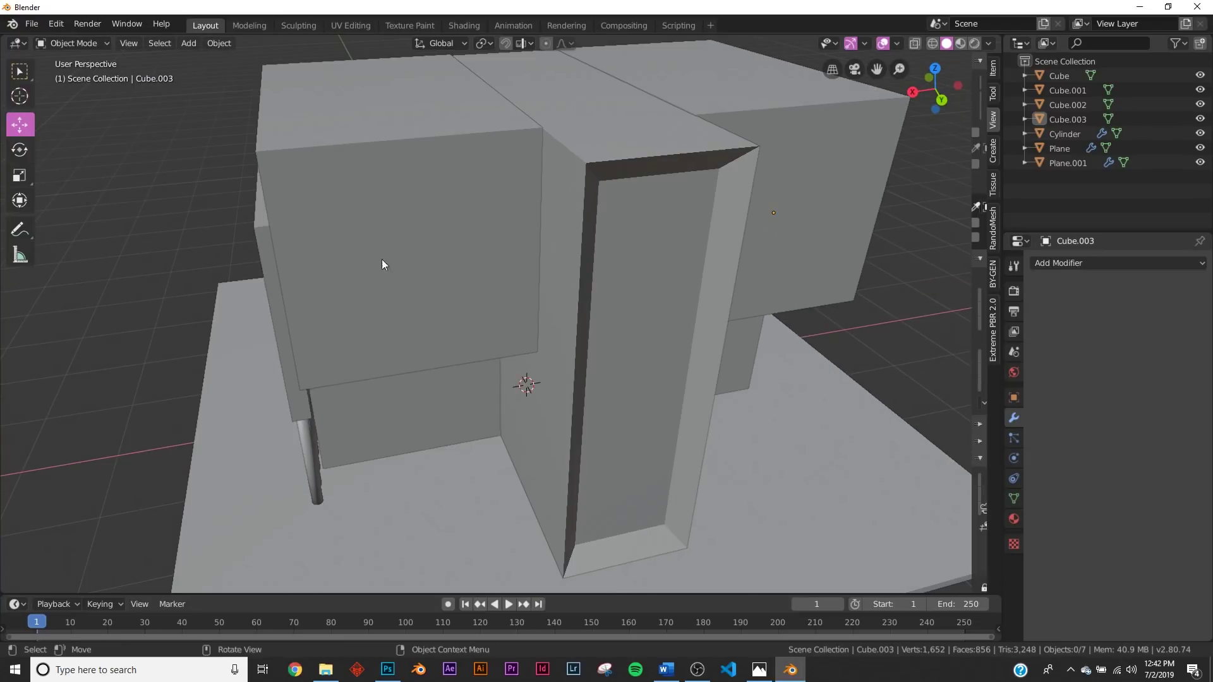
{"action": "middle_click_drag", "start_coordinate": [419, 224], "coordinate": [518, 225]}
{"action": "left_click", "coordinate": [519, 224]}
{"action": "key", "text": "Tab"}
{"action": "middle_click_drag", "start_coordinate": [678, 231], "coordinate": [601, 230]}
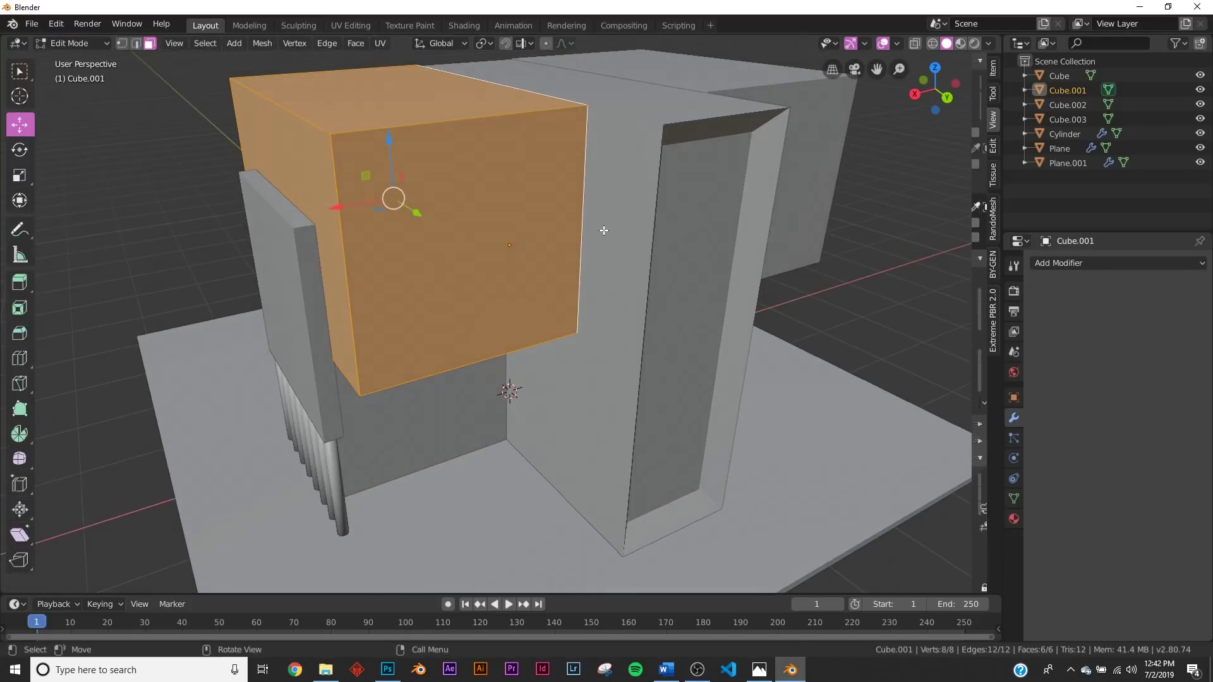
{"action": "key", "text": "Tab"}
{"action": "key", "text": "ctrl+a"}
{"action": "left_click", "coordinate": [591, 287]}
Inset the upper block's front face and its adjoining panel-side face together by about 0.1 m
{"action": "key", "text": "Tab"}
{"action": "left_click", "coordinate": [492, 193]}
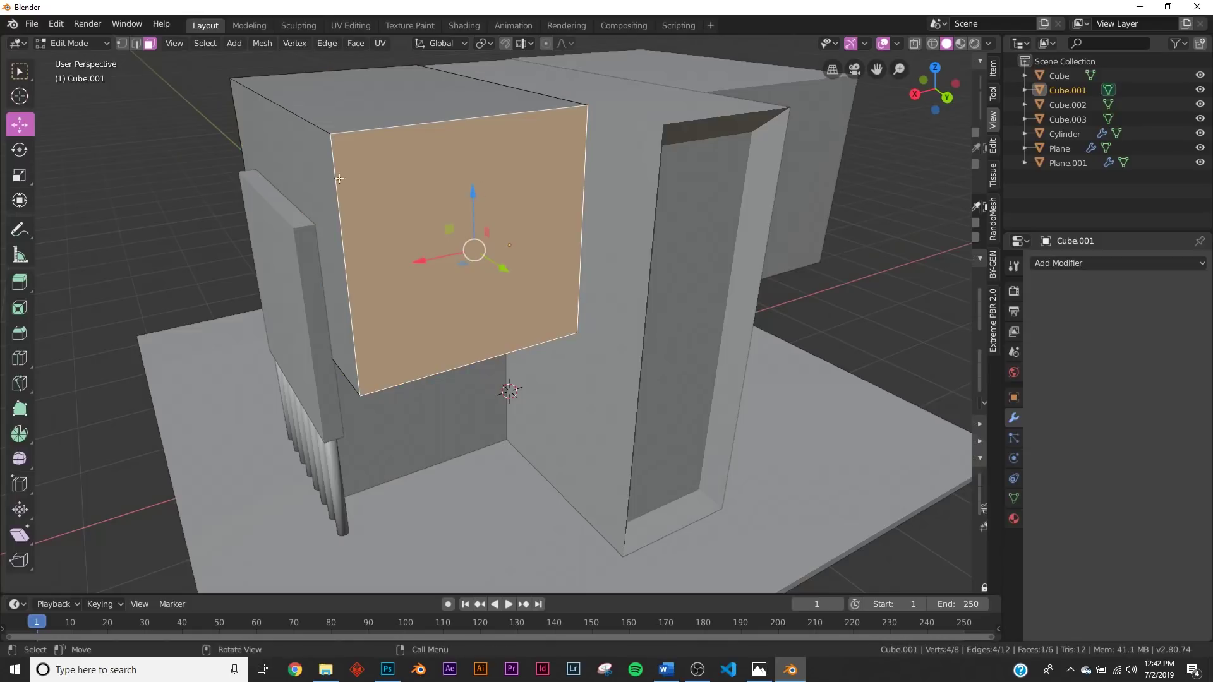
{"action": "left_click", "coordinate": [322, 169], "text": "shift"}
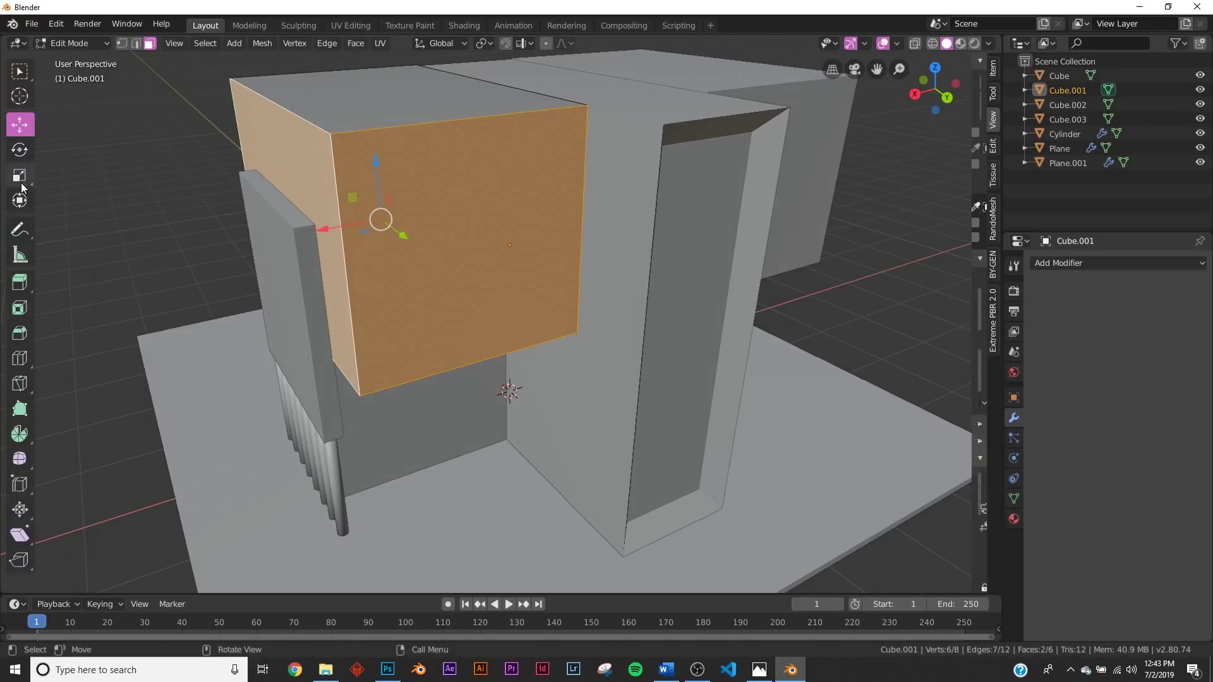
{"action": "left_click", "coordinate": [20, 308]}
{"action": "left_click_drag", "start_coordinate": [899, 329], "coordinate": [876, 339]}
{"action": "key", "text": "s"}
{"action": "key", "text": "Escape"}
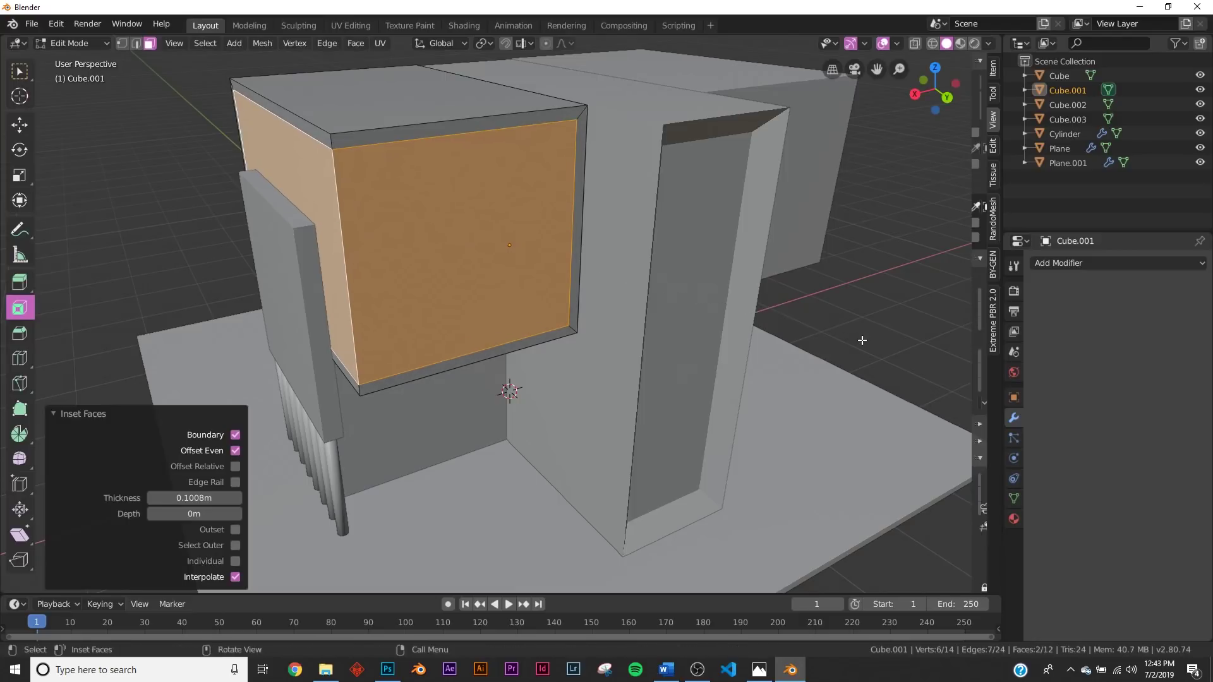
Extrude the two inset faces of the upper block slightly inward to form a recess
{"action": "left_click", "coordinate": [18, 283]}
{"action": "middle_click_drag", "start_coordinate": [442, 253], "coordinate": [508, 263]}
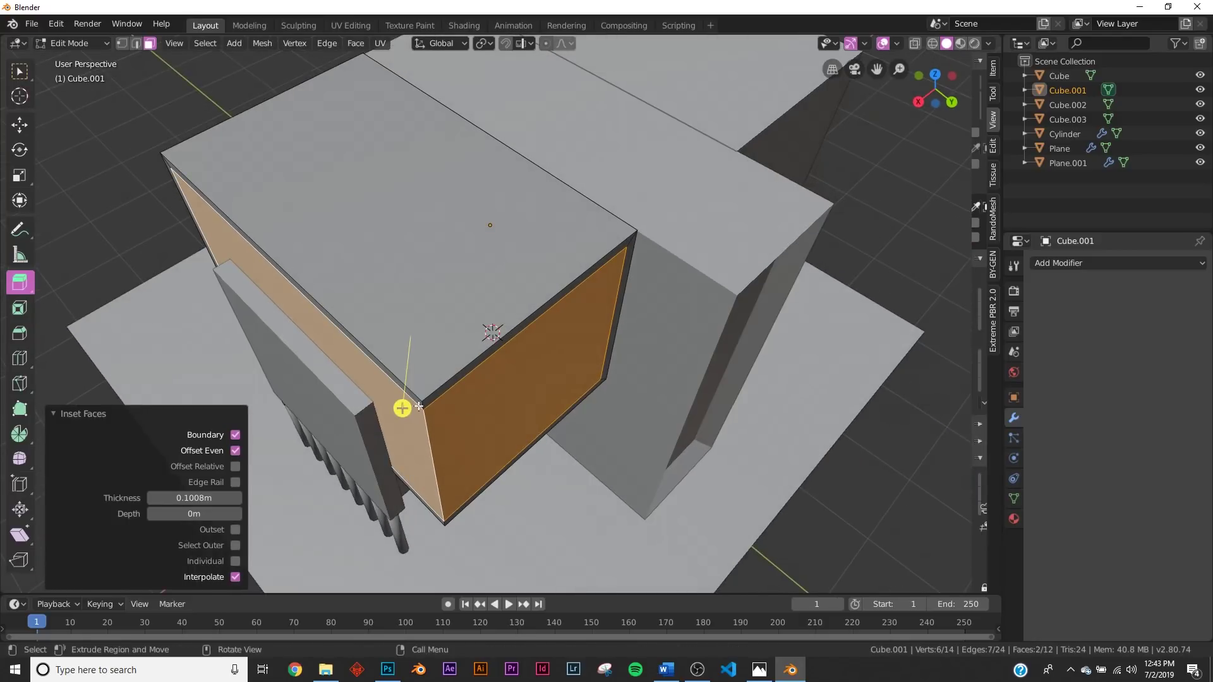
{"action": "left_click_drag", "start_coordinate": [404, 409], "coordinate": [411, 398]}
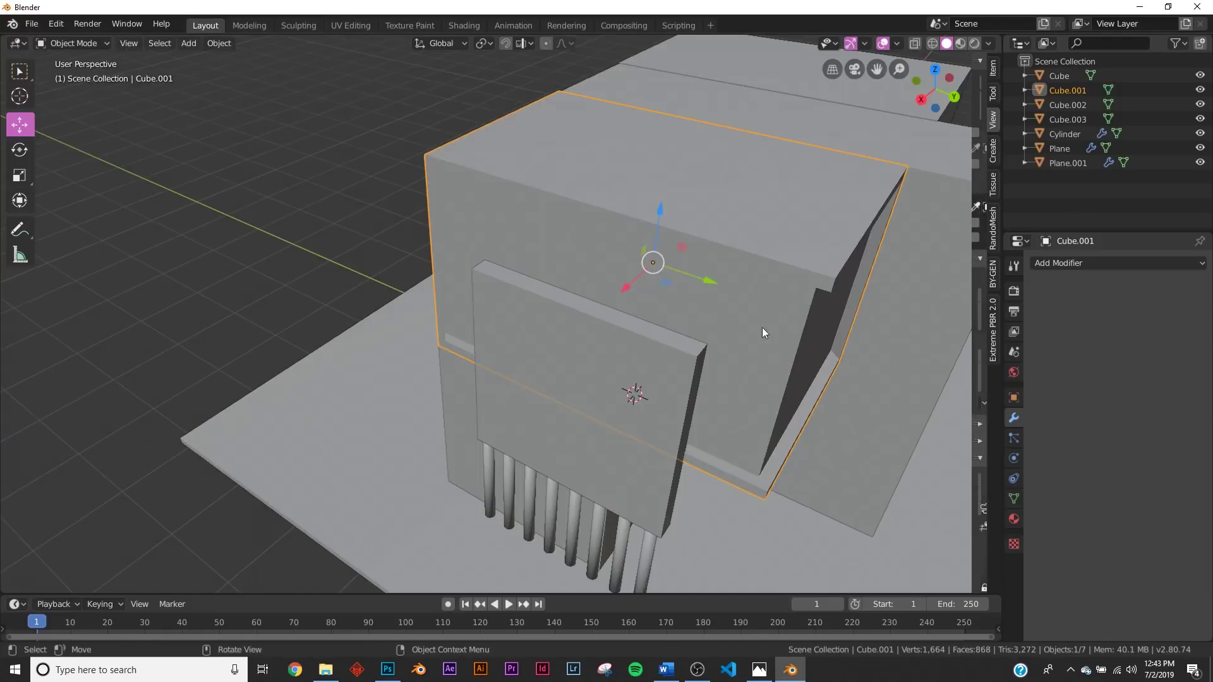
Examine the upper block's recessed faces and frame from several angles
{"action": "middle_click_drag", "start_coordinate": [762, 328], "coordinate": [704, 301]}
{"action": "scroll", "coordinate": [704, 301], "scroll_direction": "down", "scroll_amount": 4}
{"action": "scroll", "coordinate": [478, 278], "scroll_direction": "up", "scroll_amount": 3}
{"action": "middle_click_drag", "start_coordinate": [476, 263], "coordinate": [561, 318]}
{"action": "middle_click_drag", "start_coordinate": [178, 321], "coordinate": [461, 356]}
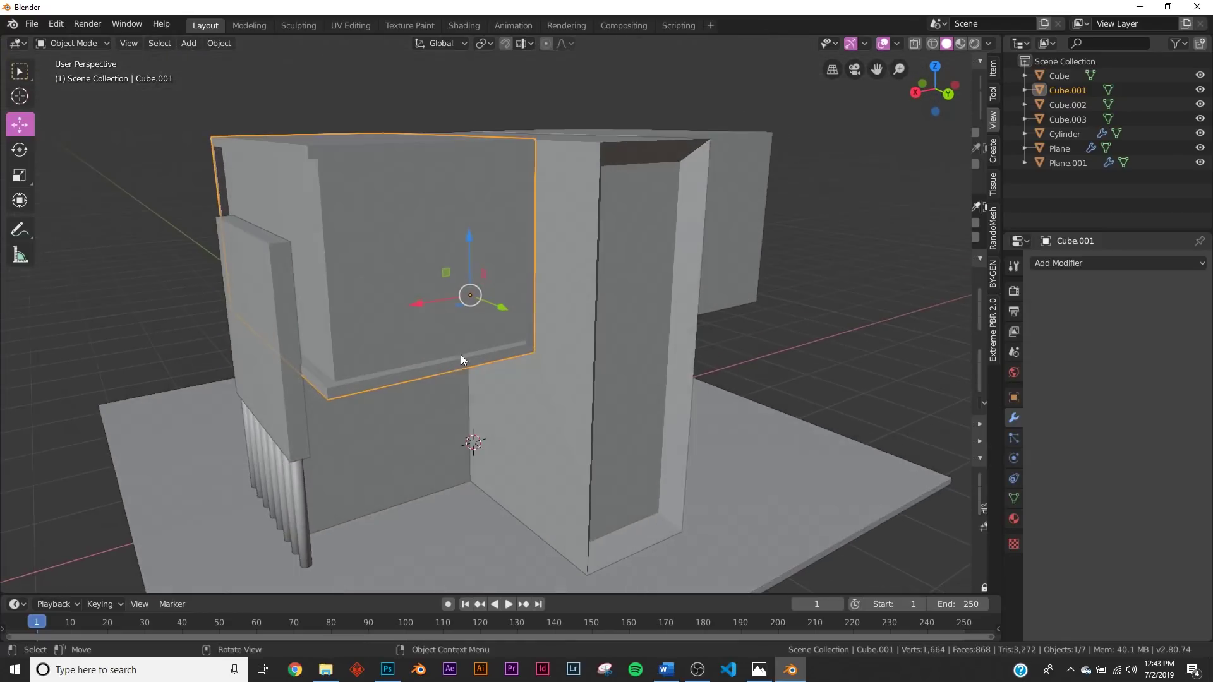
{"action": "scroll", "coordinate": [461, 354], "scroll_direction": "up", "scroll_amount": 3}
{"action": "scroll", "coordinate": [342, 203], "scroll_direction": "down", "scroll_amount": 5}
{"action": "middle_click_drag", "start_coordinate": [609, 339], "coordinate": [650, 339]}
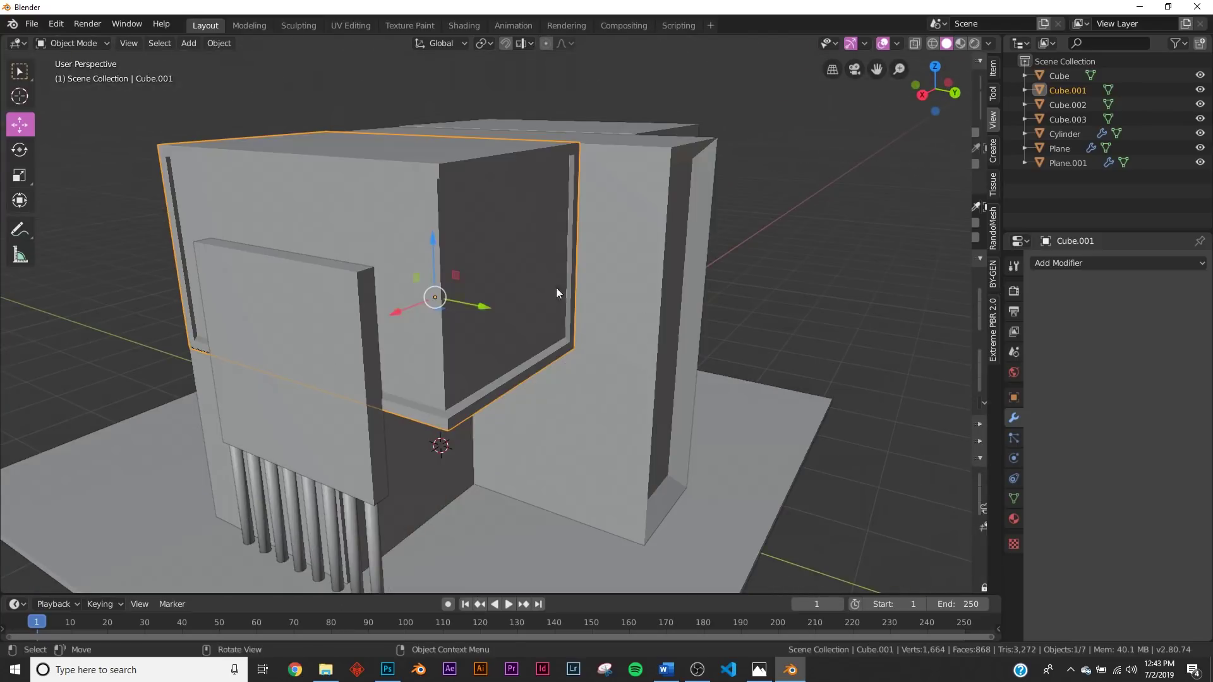
{"action": "mouse_move", "coordinate": [625, 331]}
{"action": "middle_mouse_down"}
{"action": "mouse_move", "coordinate": [577, 324]}
{"action": "mouse_move", "coordinate": [618, 339]}
{"action": "mouse_move", "coordinate": [560, 287]}
{"action": "mouse_move", "coordinate": [635, 329]}
{"action": "middle_mouse_up"}
Separate the upper block's two recessed faces into their own object
{"action": "key", "text": "Tab"}
{"action": "middle_click_drag", "start_coordinate": [613, 314], "coordinate": [562, 292]}
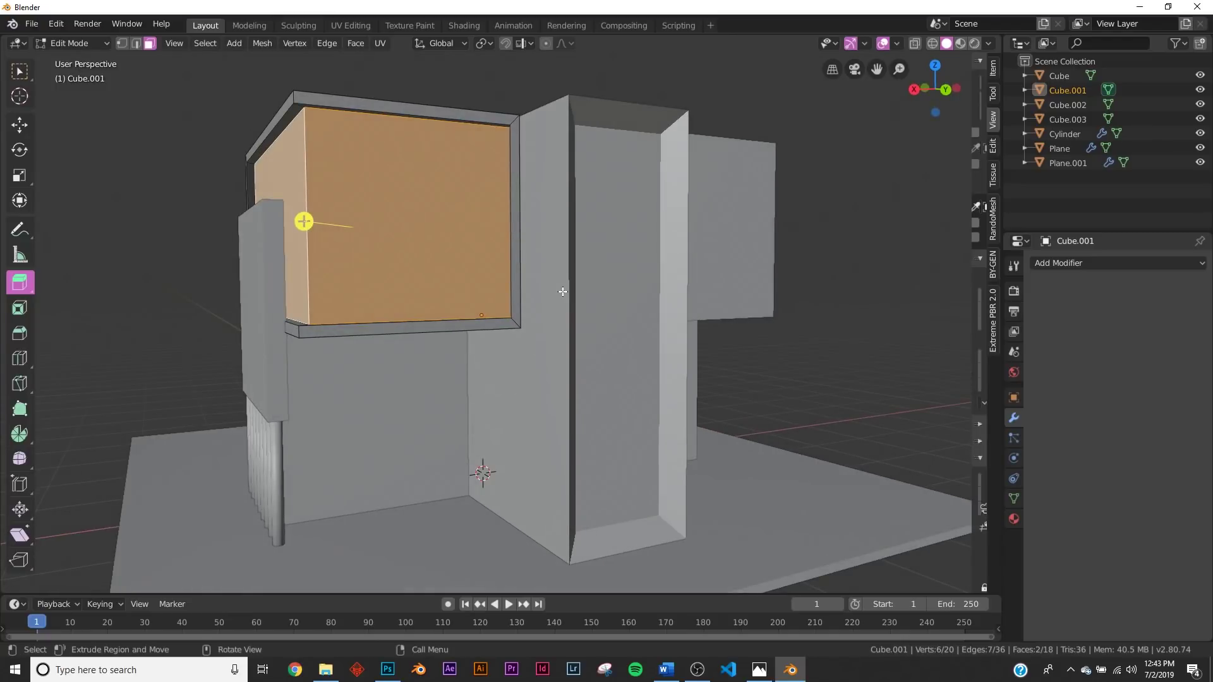
{"action": "left_click", "coordinate": [56, 24]}
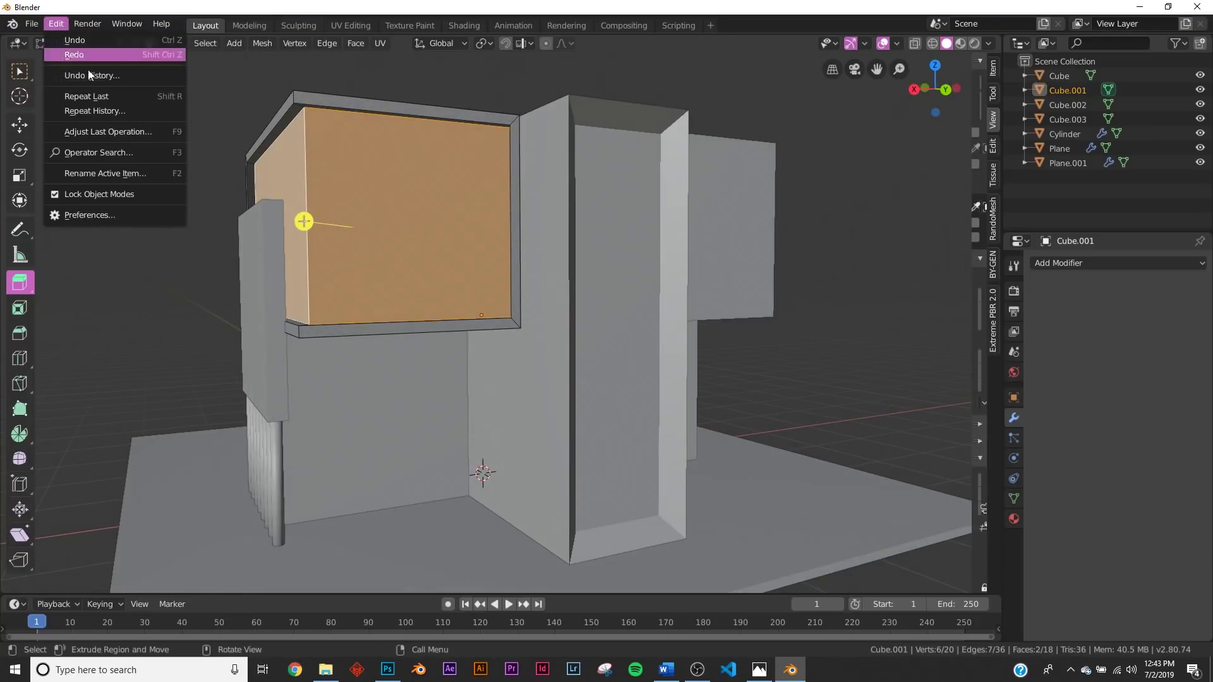
{"action": "left_click", "coordinate": [117, 151]}
{"action": "type", "text": "Separat"}
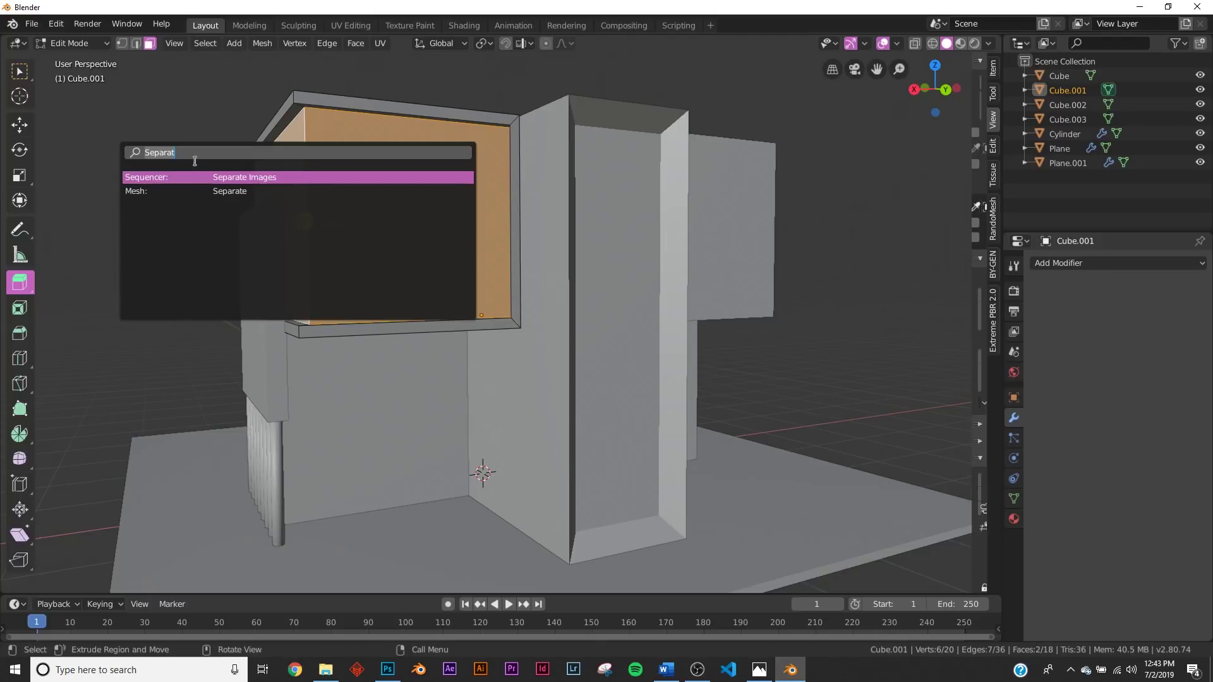
{"action": "key", "text": "ctrl+BackSpace"}
{"action": "type", "text": "sep"}
{"action": "left_click", "coordinate": [185, 192]}
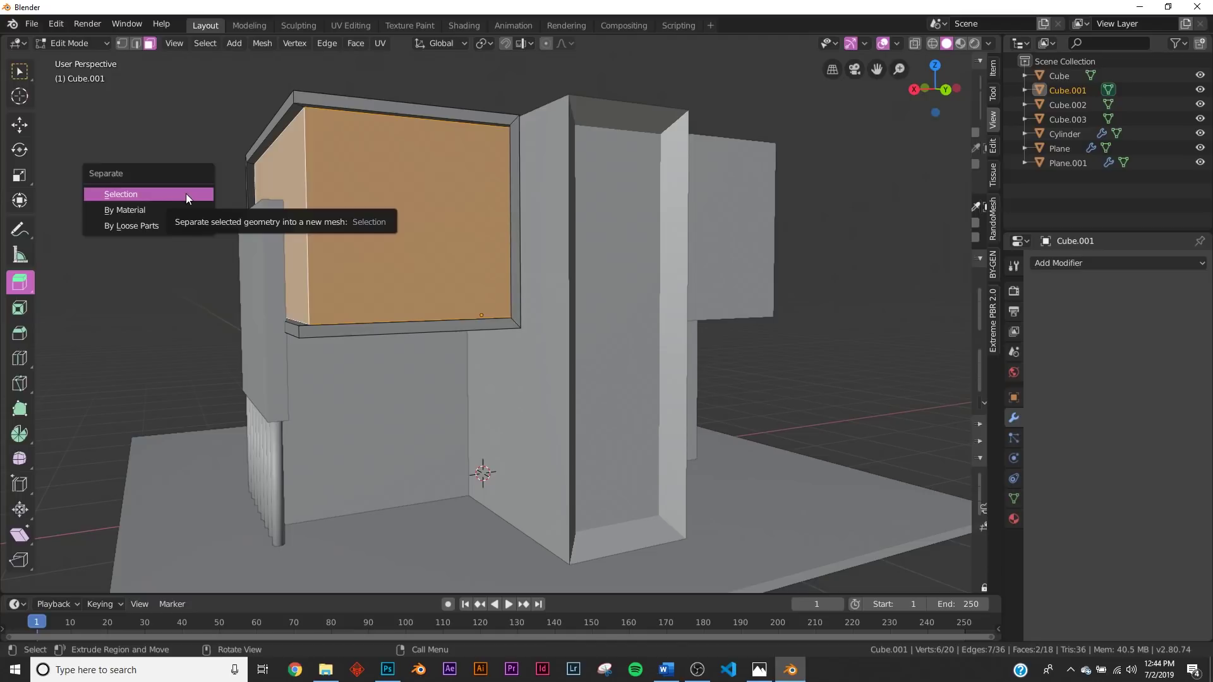
{"action": "left_click", "coordinate": [145, 194]}
{"action": "key", "text": "Tab"}
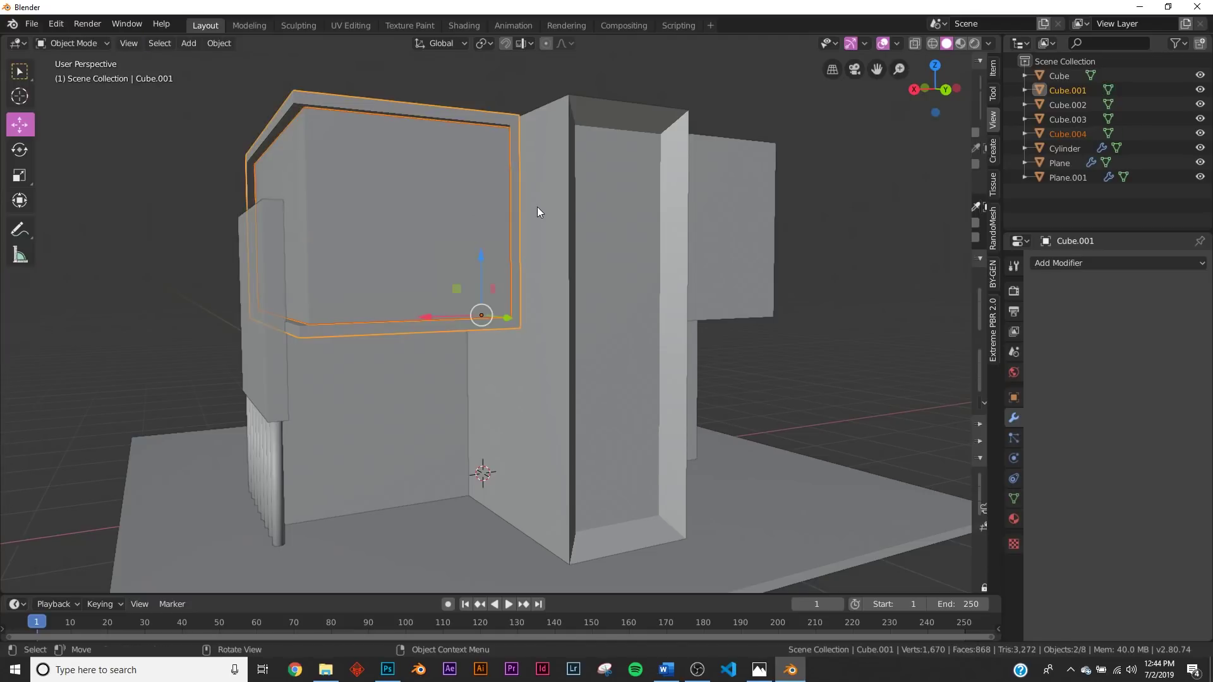
Select the separated upper faces and subdivide all of them with one cut
{"action": "left_click", "coordinate": [400, 200]}
{"action": "key", "text": "g"}
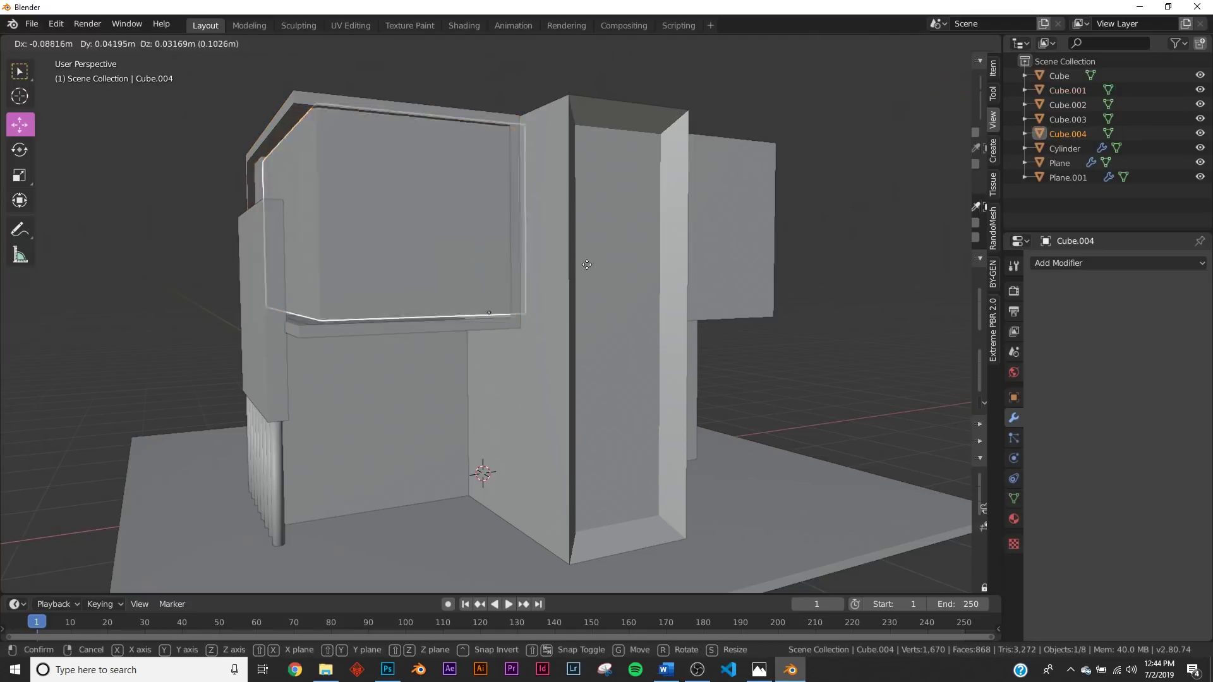
{"action": "key", "text": "Escape"}
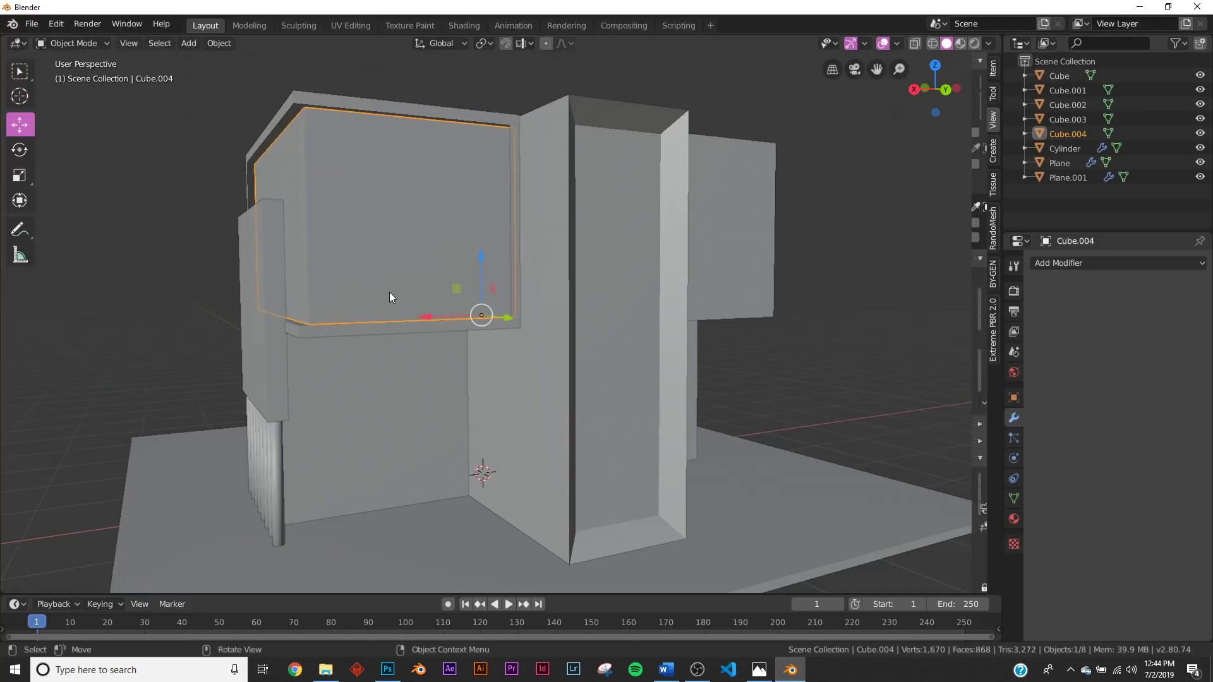
{"action": "key", "text": "Tab"}
{"action": "key", "text": "a"}
{"action": "right_click", "coordinate": [398, 231]}
{"action": "left_click", "coordinate": [399, 231]}
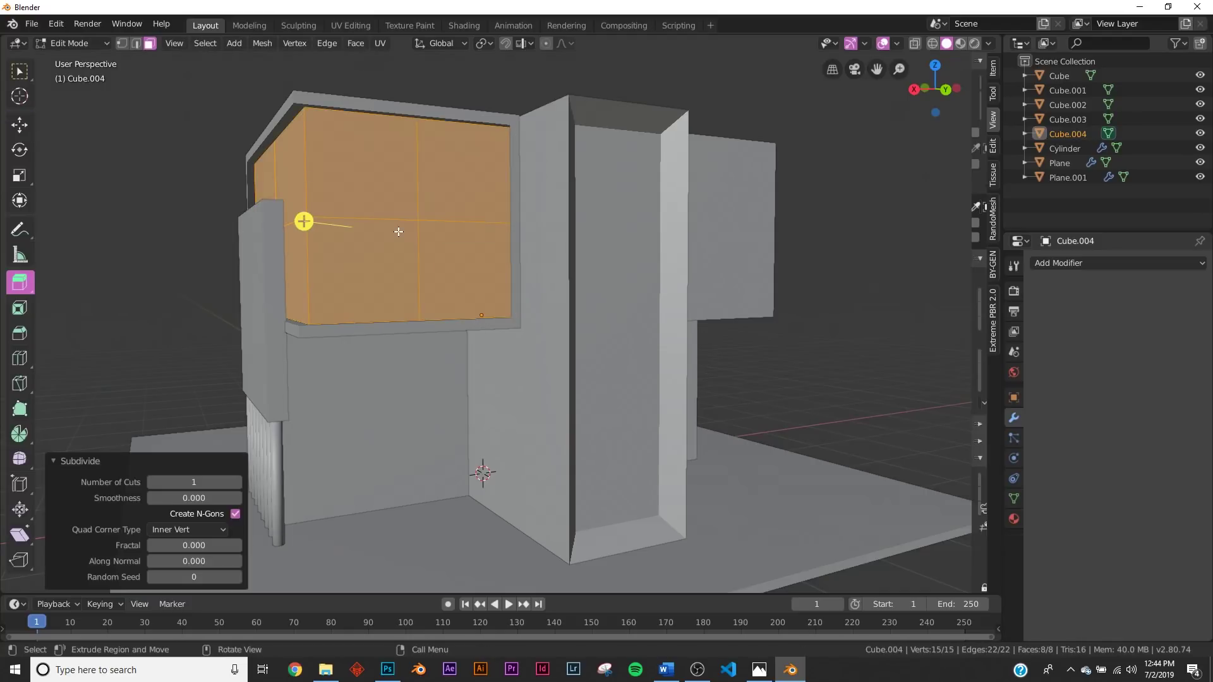
{"action": "middle_click_drag", "start_coordinate": [452, 211], "coordinate": [506, 245]}
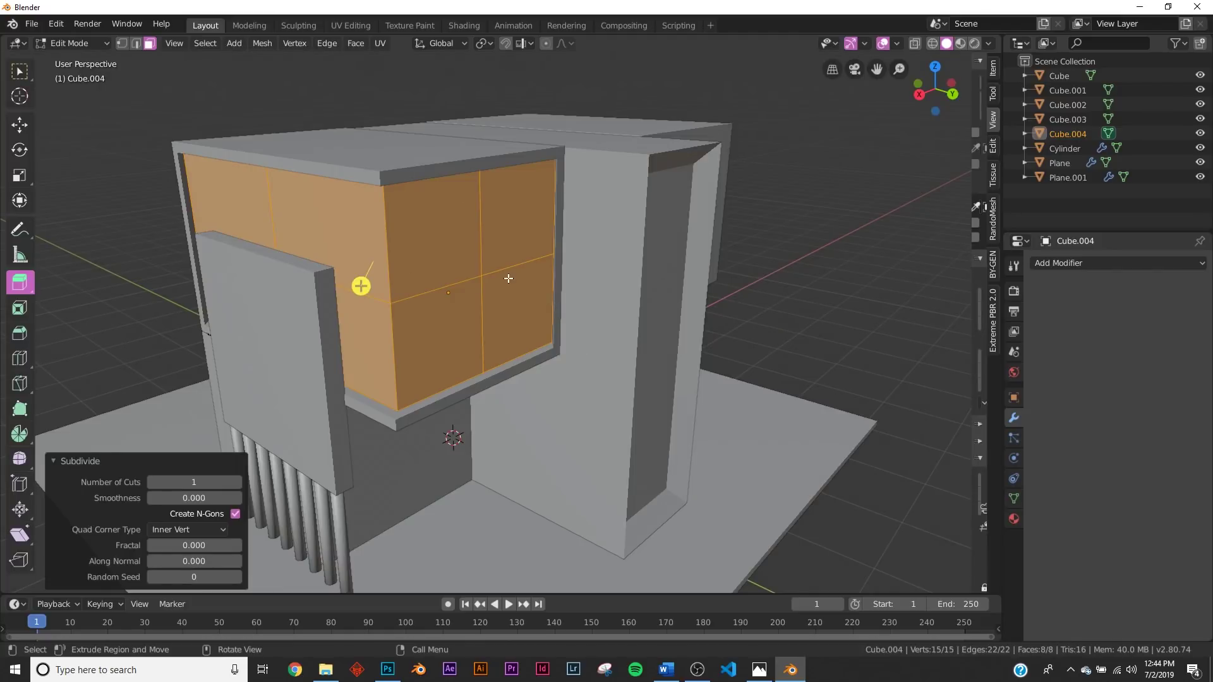
Apply the scale of the subdivided upper faces and of the lower building block
{"action": "key", "text": "Tab"}
{"action": "key", "text": "ctrl+a"}
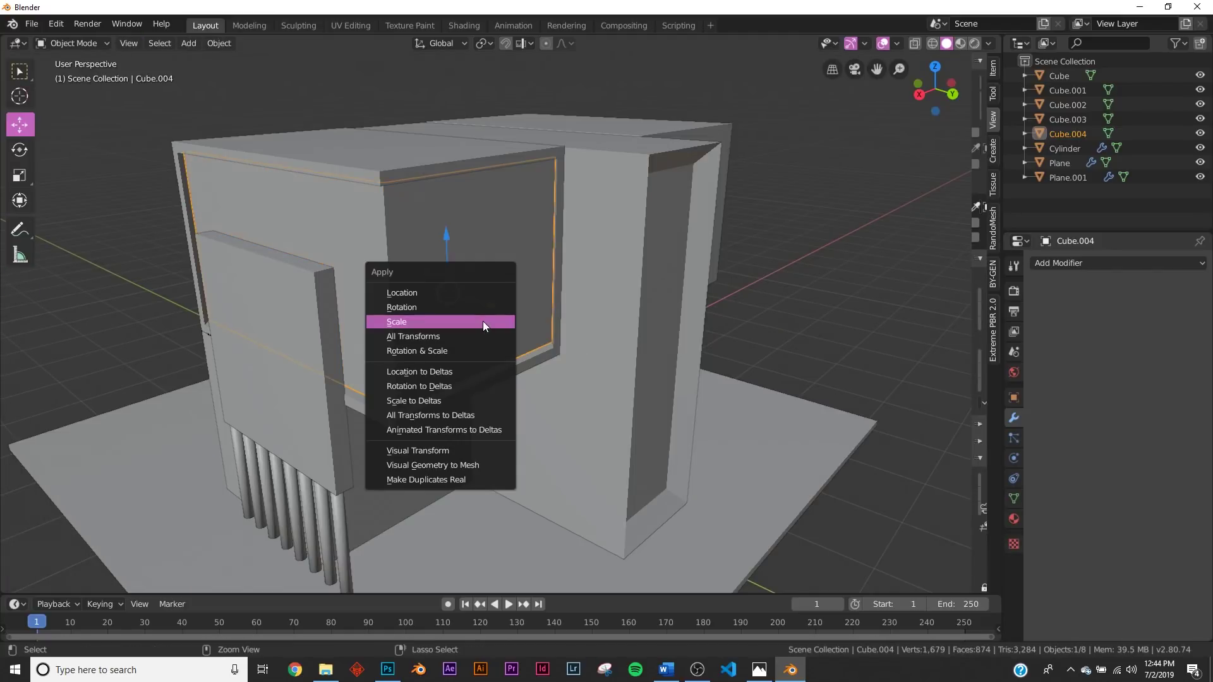
{"action": "left_click", "coordinate": [482, 321]}
{"action": "left_click", "coordinate": [470, 165]}
{"action": "key", "text": "ctrl+a"}
{"action": "left_click", "coordinate": [470, 165]}
Separate the lower block's front face into its own object and select it
{"action": "key", "text": "Tab"}
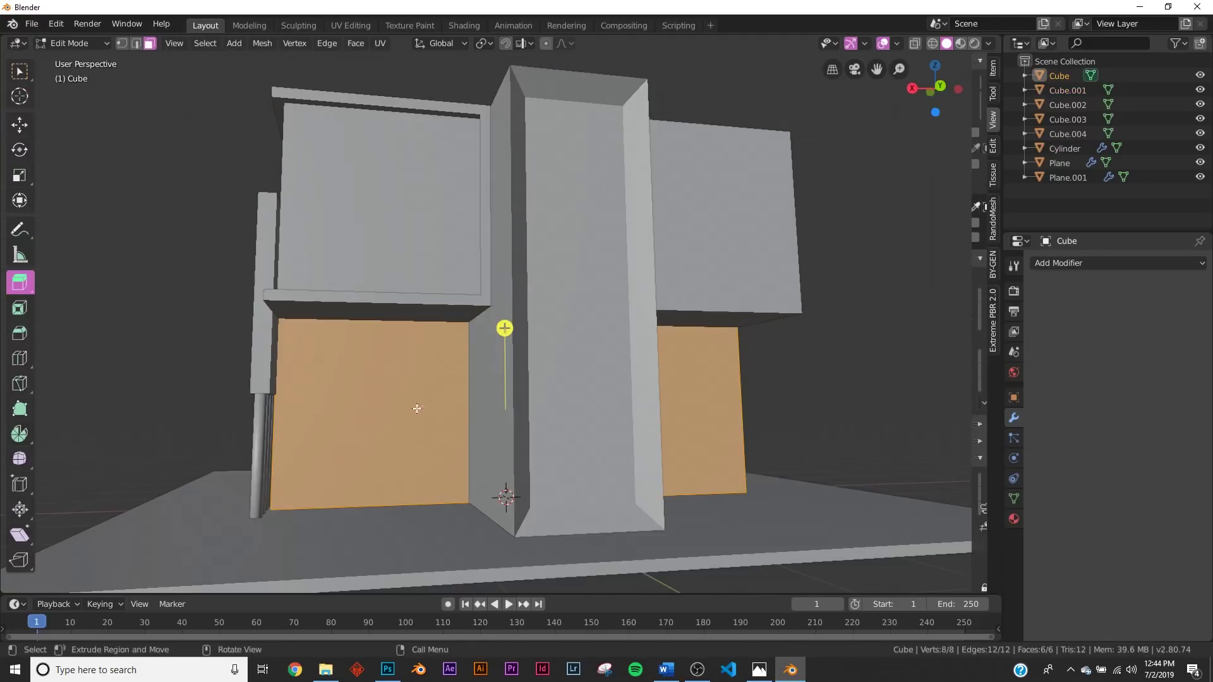
{"action": "left_click", "coordinate": [397, 437]}
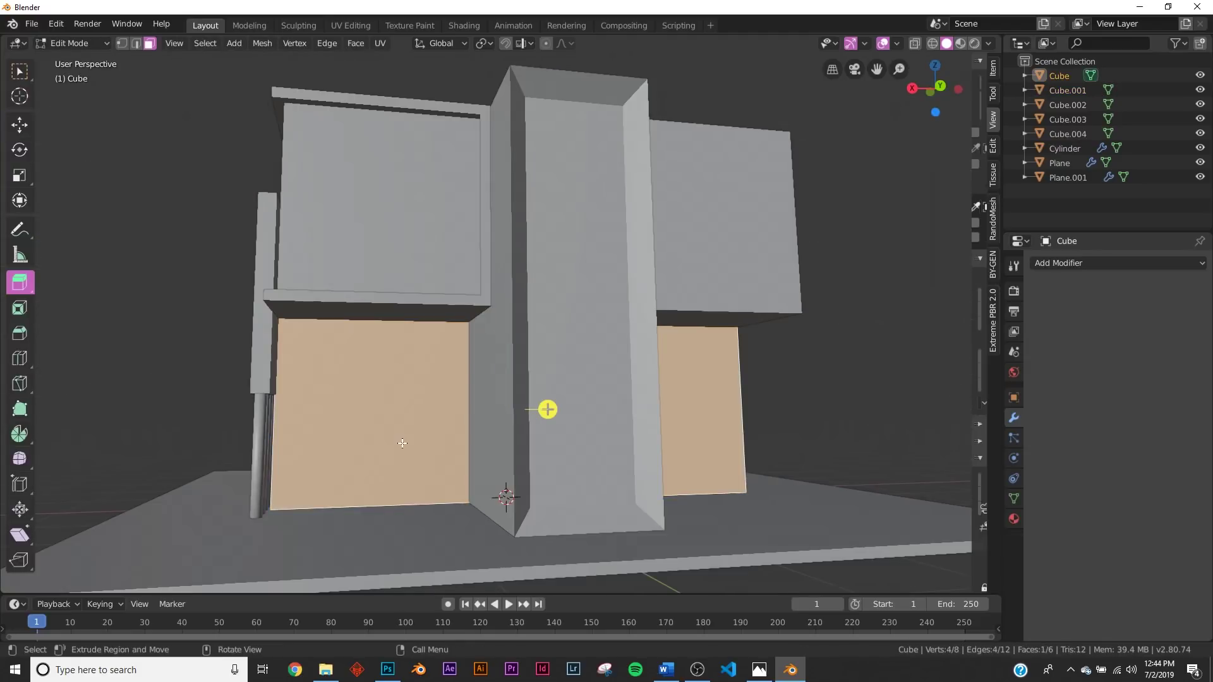
{"action": "key", "text": "F3"}
{"action": "left_click", "coordinate": [444, 486]}
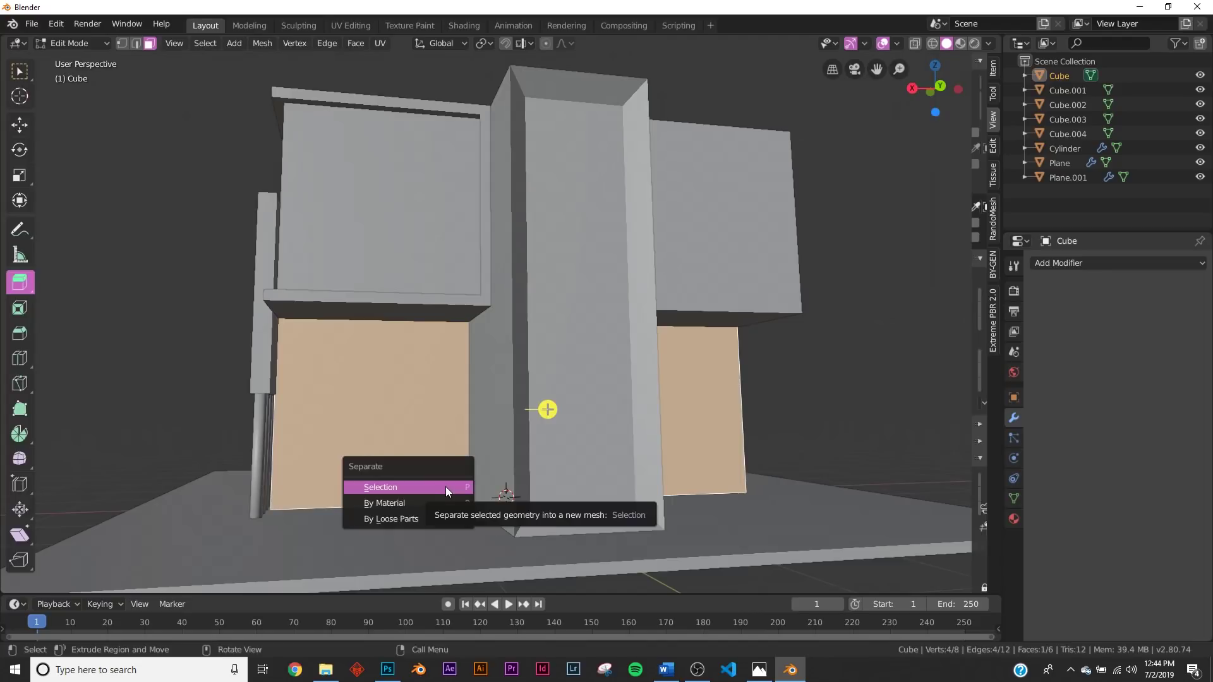
{"action": "left_click", "coordinate": [428, 488]}
{"action": "key", "text": "Tab"}
{"action": "left_click", "coordinate": [373, 417]}
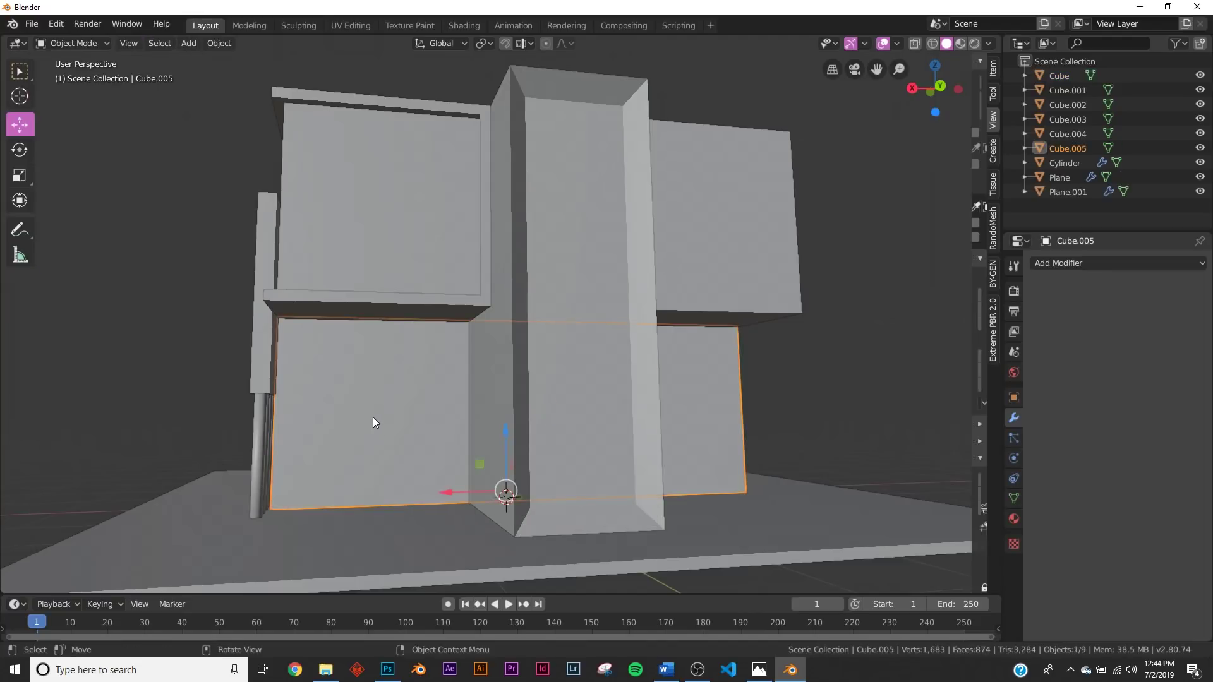
Subdivide the lower block's separated front face with two cuts
{"action": "key", "text": "Tab"}
{"action": "key", "text": "a"}
{"action": "right_click", "coordinate": [373, 417]}
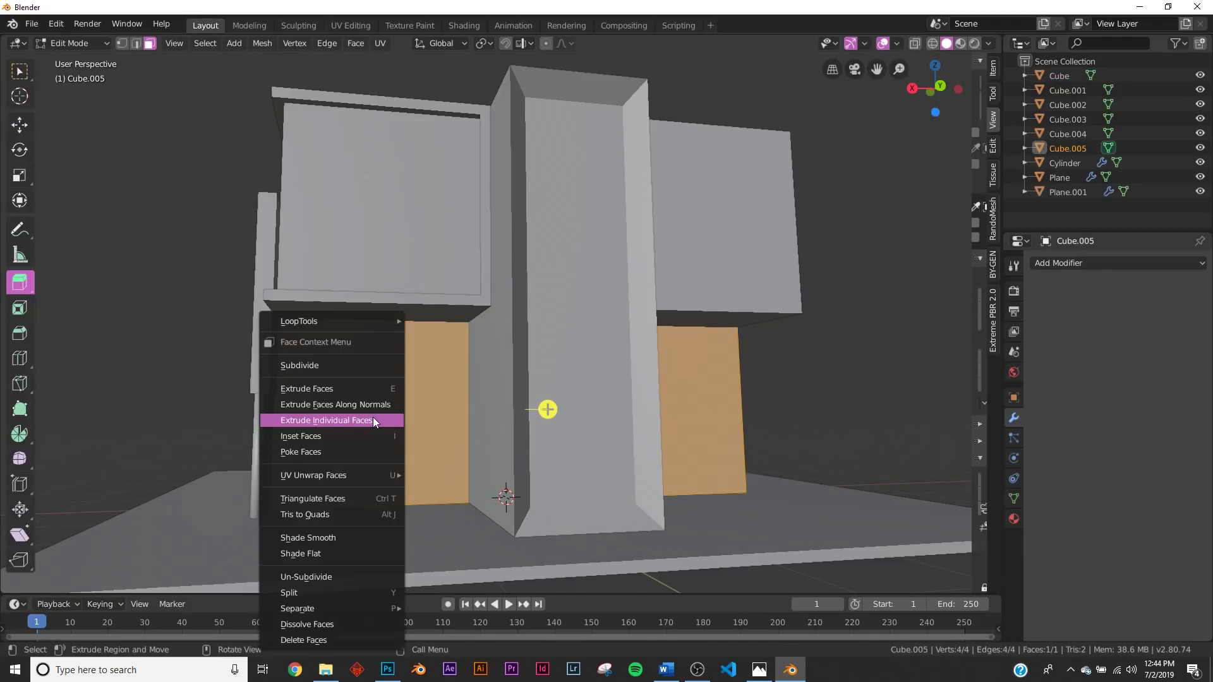
{"action": "left_click", "coordinate": [342, 365]}
{"action": "left_click", "coordinate": [237, 482]}
{"action": "mouse_move", "coordinate": [547, 409]}
{"action": "middle_mouse_down"}
{"action": "mouse_move", "coordinate": [495, 414]}
{"action": "mouse_move", "coordinate": [569, 409]}
{"action": "middle_mouse_up"}
{"action": "key", "text": "Tab"}
{"action": "middle_click_drag", "start_coordinate": [489, 411], "coordinate": [279, 442]}
{"action": "middle_click_drag", "start_coordinate": [703, 422], "coordinate": [503, 426]}
{"action": "middle_click_drag", "start_coordinate": [357, 385], "coordinate": [392, 411]}
{"action": "scroll", "coordinate": [468, 386], "scroll_direction": "up", "scroll_amount": 5}
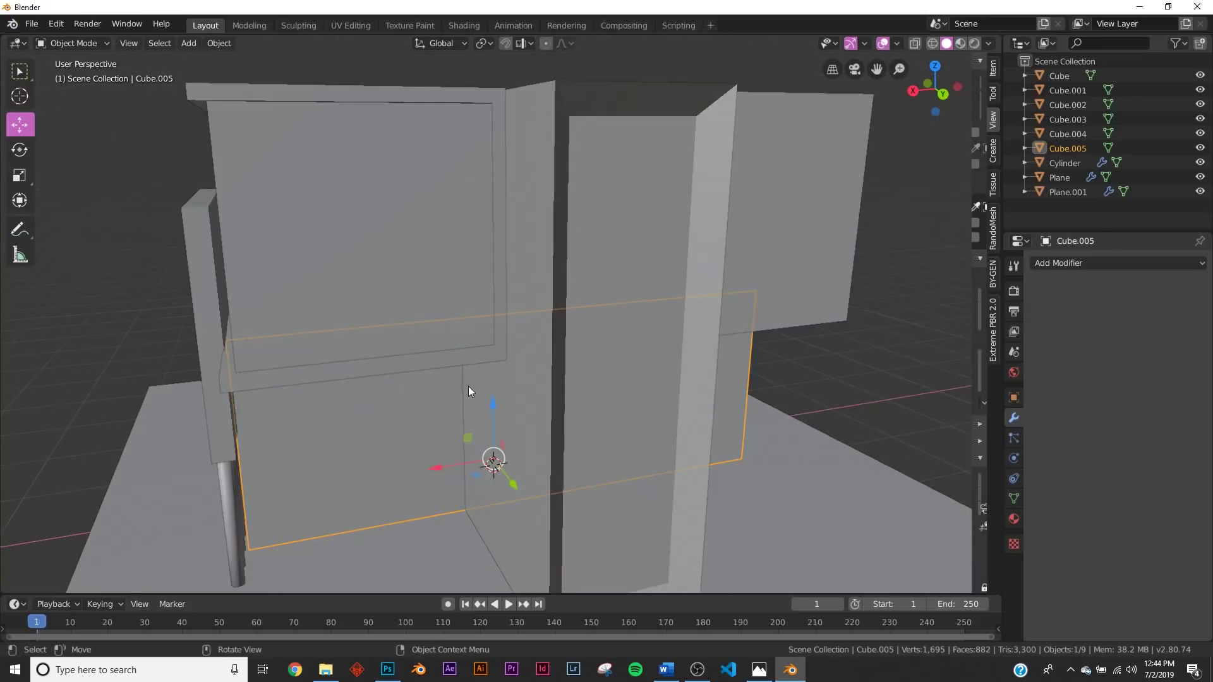
Add a plane at the origin as the surrounding ground and scale it by 8, then again by about 1.78
{"action": "scroll", "coordinate": [469, 387], "scroll_direction": "down", "scroll_amount": 4}
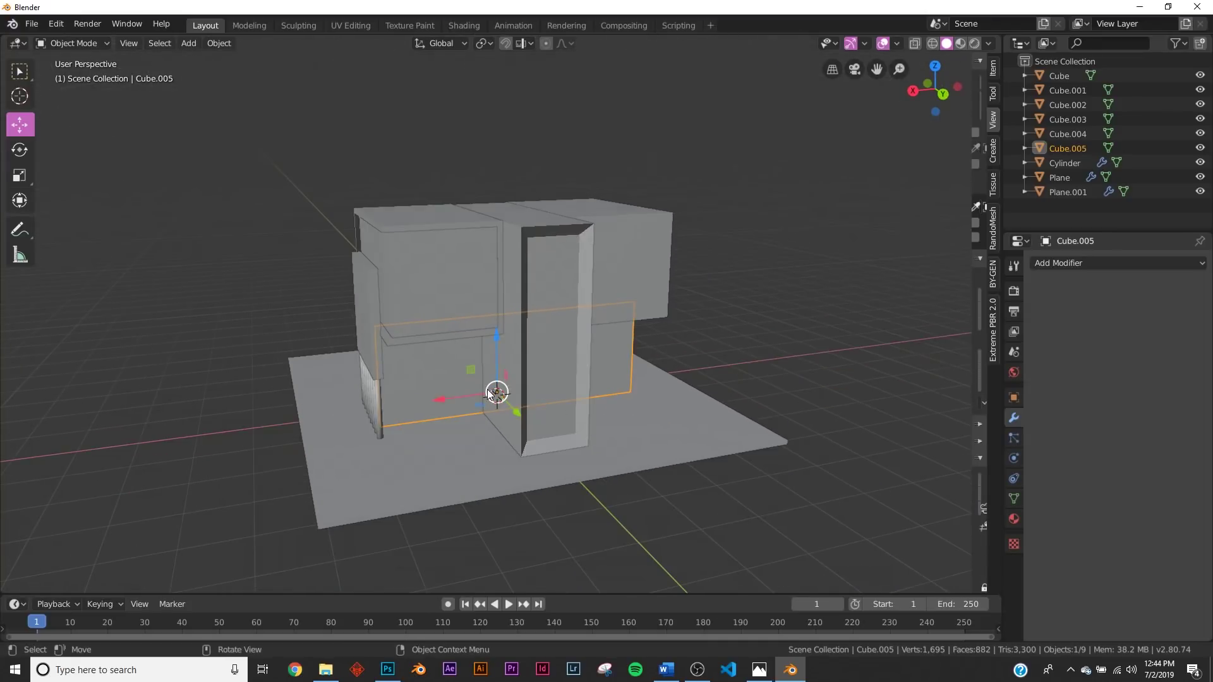
{"action": "key", "text": "shift+a"}
{"action": "mouse_move", "coordinate": [613, 241]}
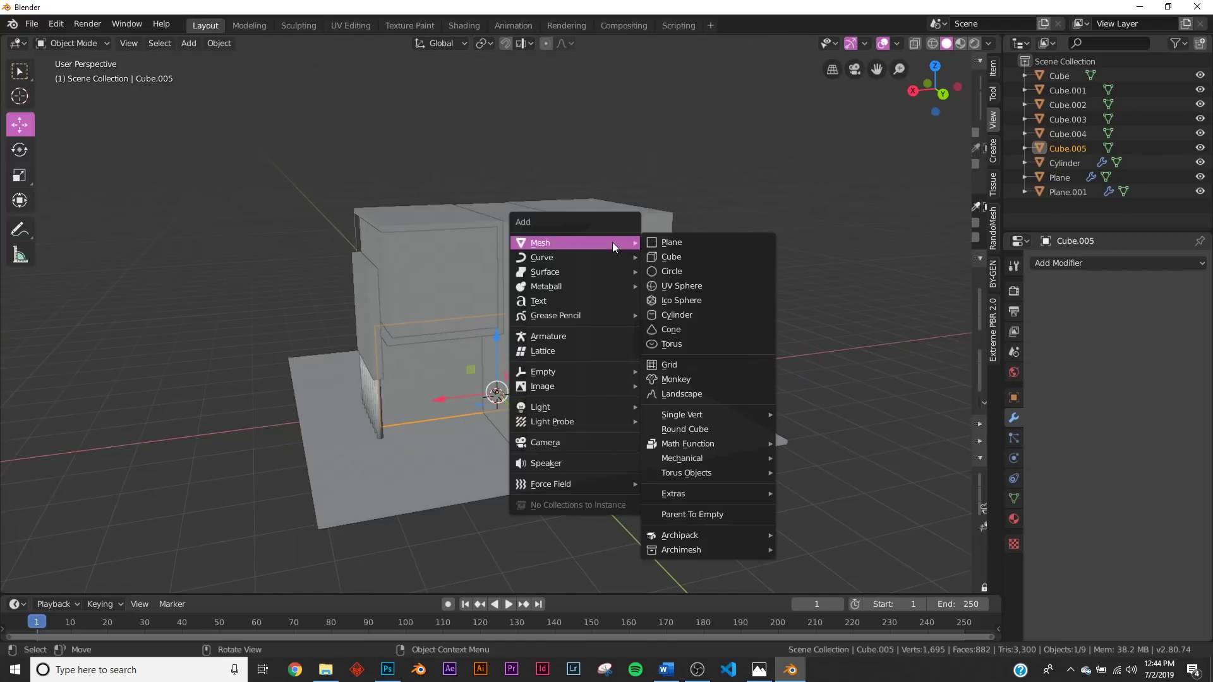
{"action": "left_click", "coordinate": [652, 251]}
{"action": "key", "text": "s"}
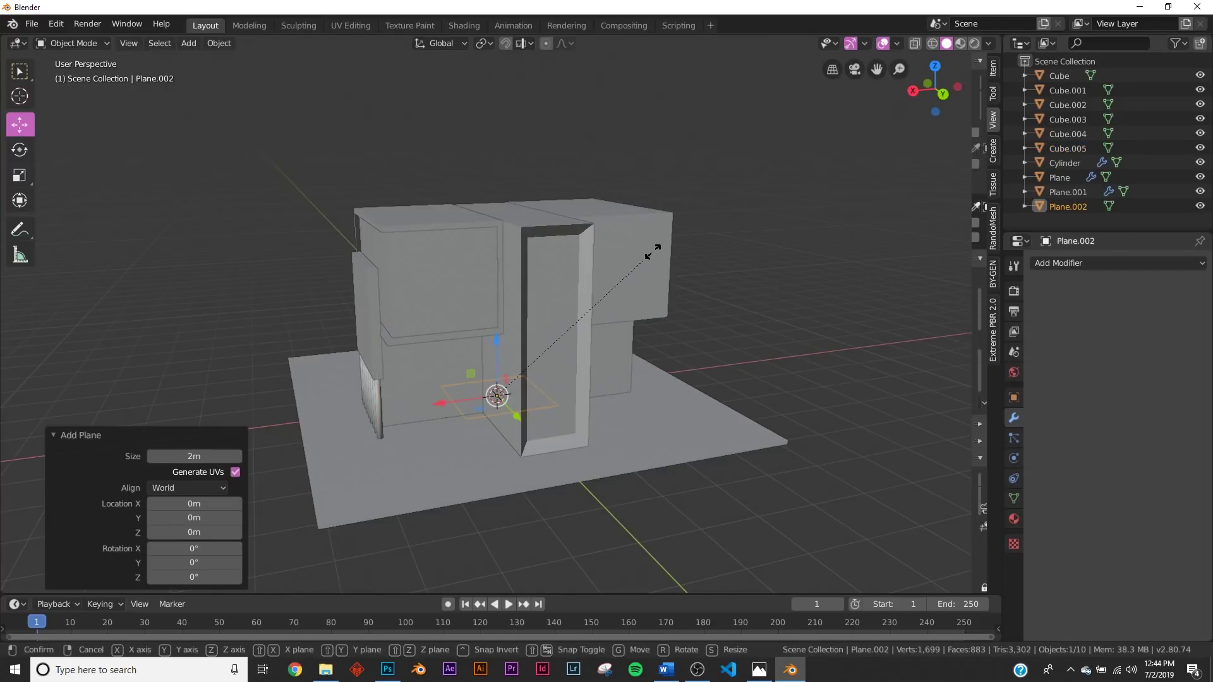
{"action": "key", "text": "8"}
{"action": "key", "text": "Return"}
{"action": "key", "text": "s"}
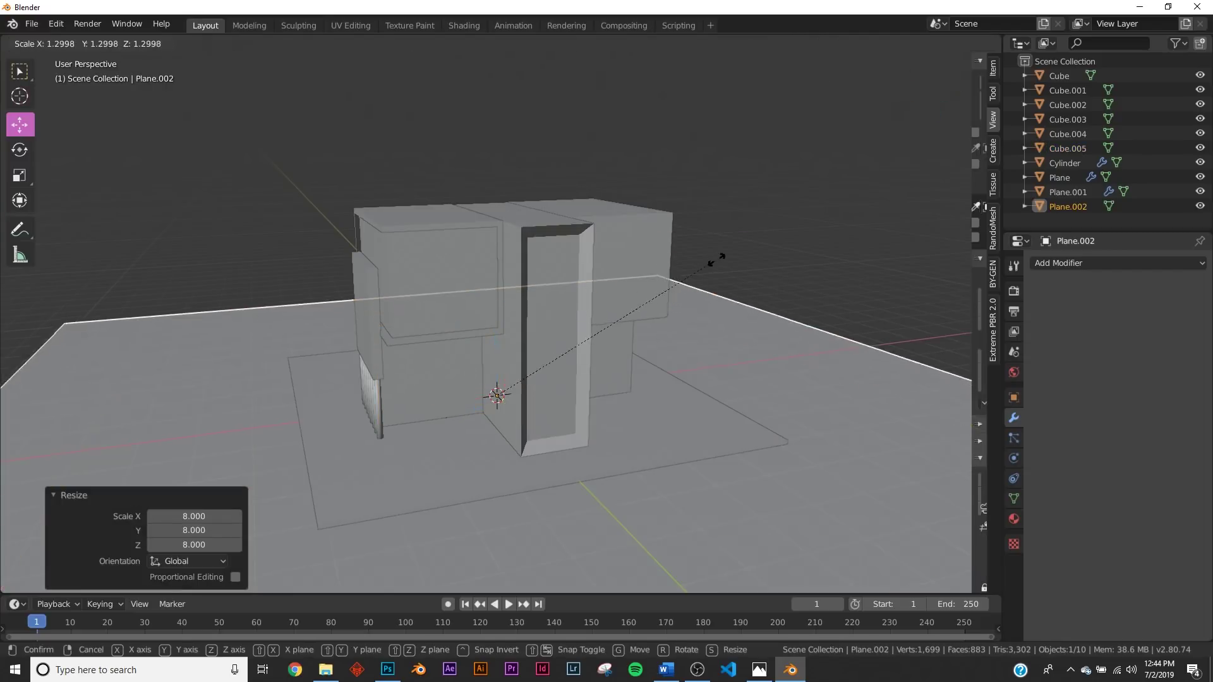
{"action": "left_click", "coordinate": [806, 232]}
{"action": "middle_click_drag", "start_coordinate": [806, 231], "coordinate": [491, 382]}
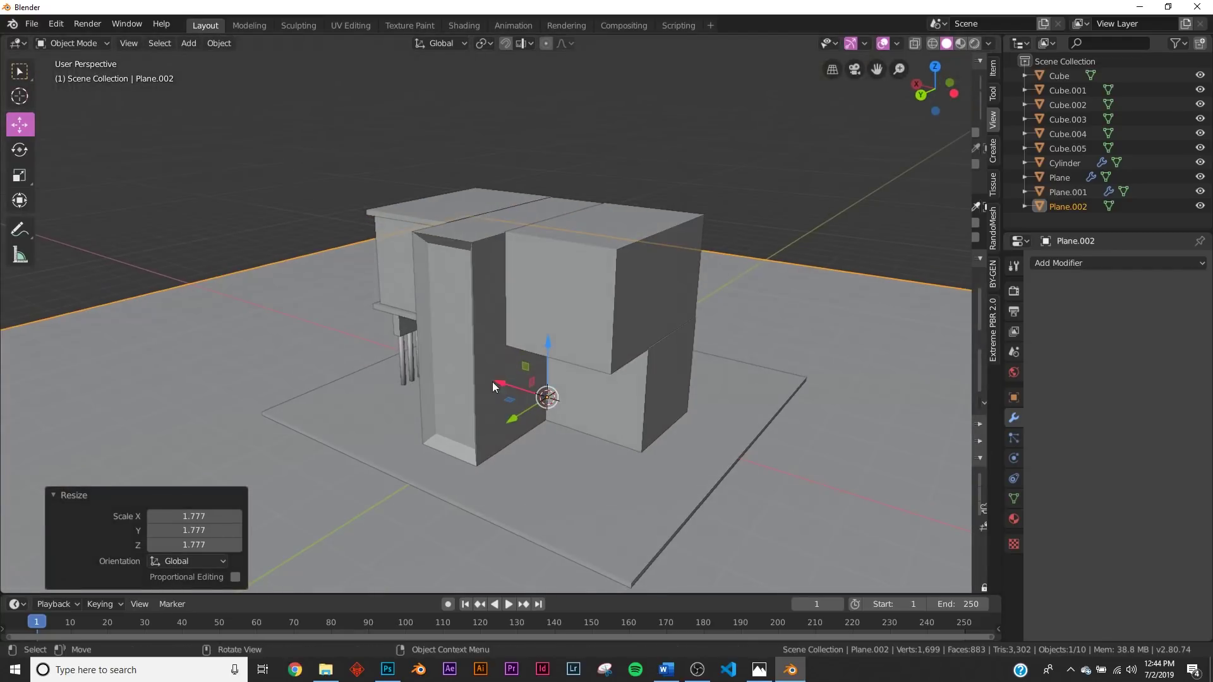
Save the file as house.blend and switch the viewport to LookDev shading
{"action": "left_click", "coordinate": [31, 23]}
{"action": "left_click", "coordinate": [75, 134]}
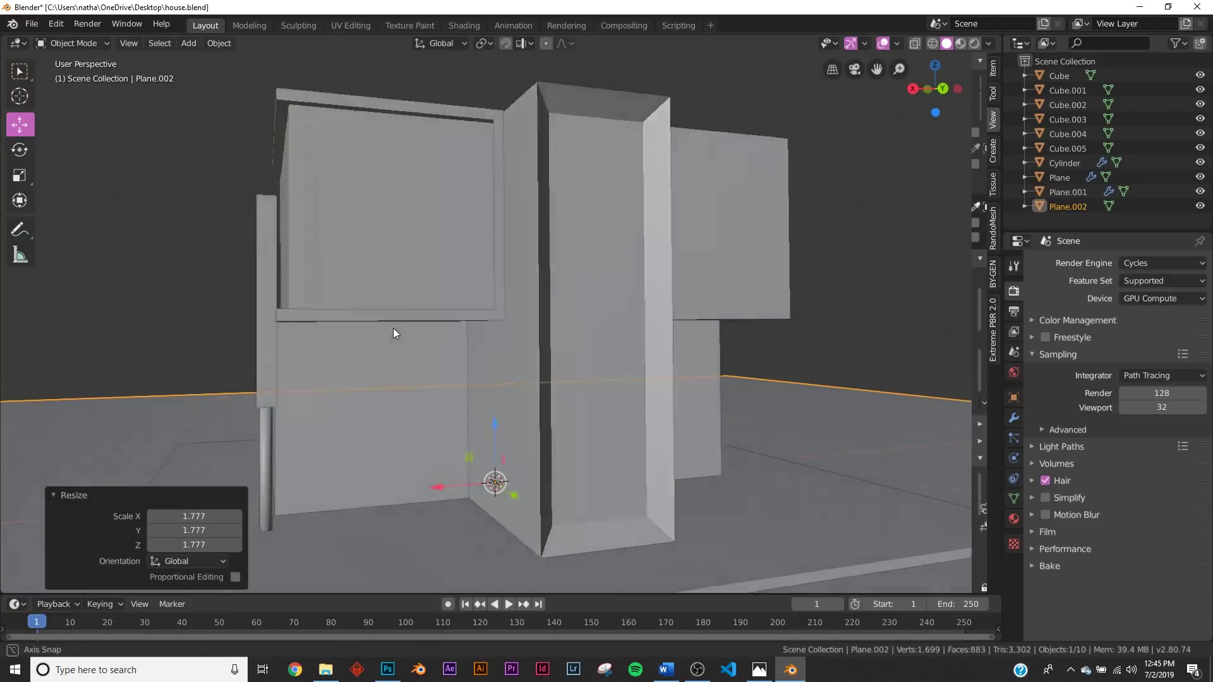
{"action": "middle_click_drag", "start_coordinate": [393, 328], "coordinate": [392, 354]}
{"action": "middle_click_drag", "start_coordinate": [490, 352], "coordinate": [492, 220], "text": "shift"}
{"action": "key", "text": "z"}
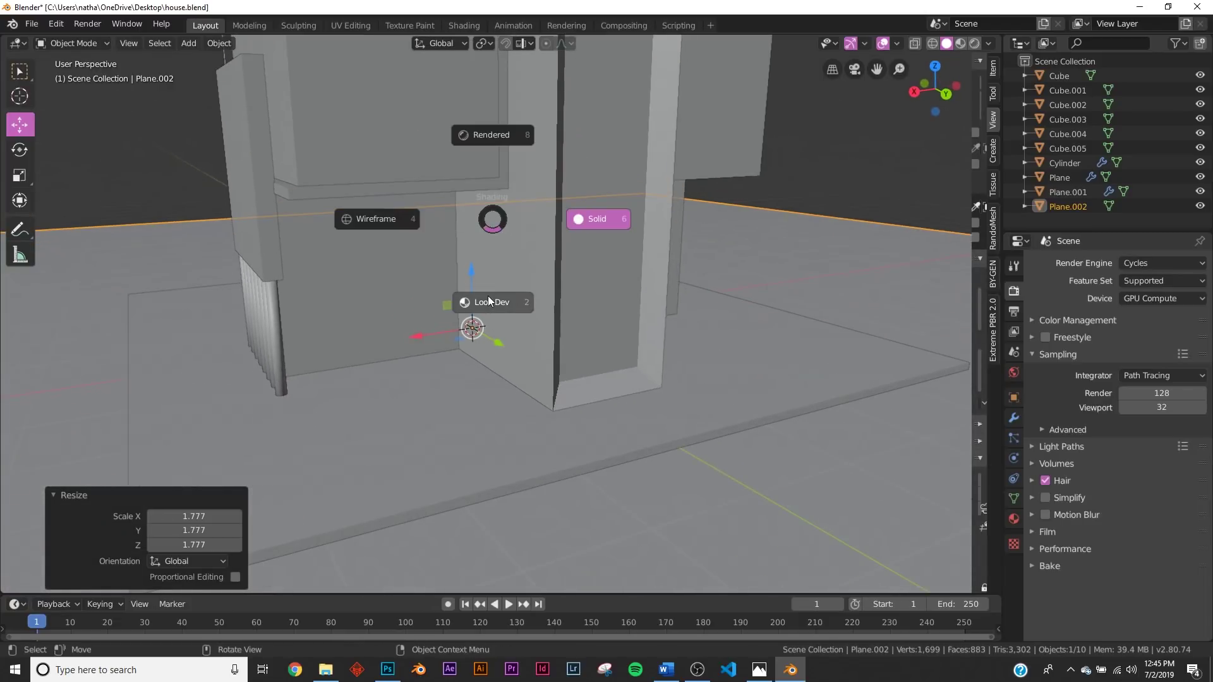
{"action": "left_click", "coordinate": [472, 330]}
{"action": "mouse_move", "coordinate": [545, 319]}
{"action": "middle_mouse_down"}
{"action": "mouse_move", "coordinate": [719, 313]}
{"action": "mouse_move", "coordinate": [442, 336]}
{"action": "mouse_move", "coordinate": [585, 280]}
{"action": "mouse_move", "coordinate": [577, 298]}
{"action": "middle_mouse_up"}
{"action": "scroll", "coordinate": [441, 337], "scroll_direction": "down", "scroll_amount": 4}
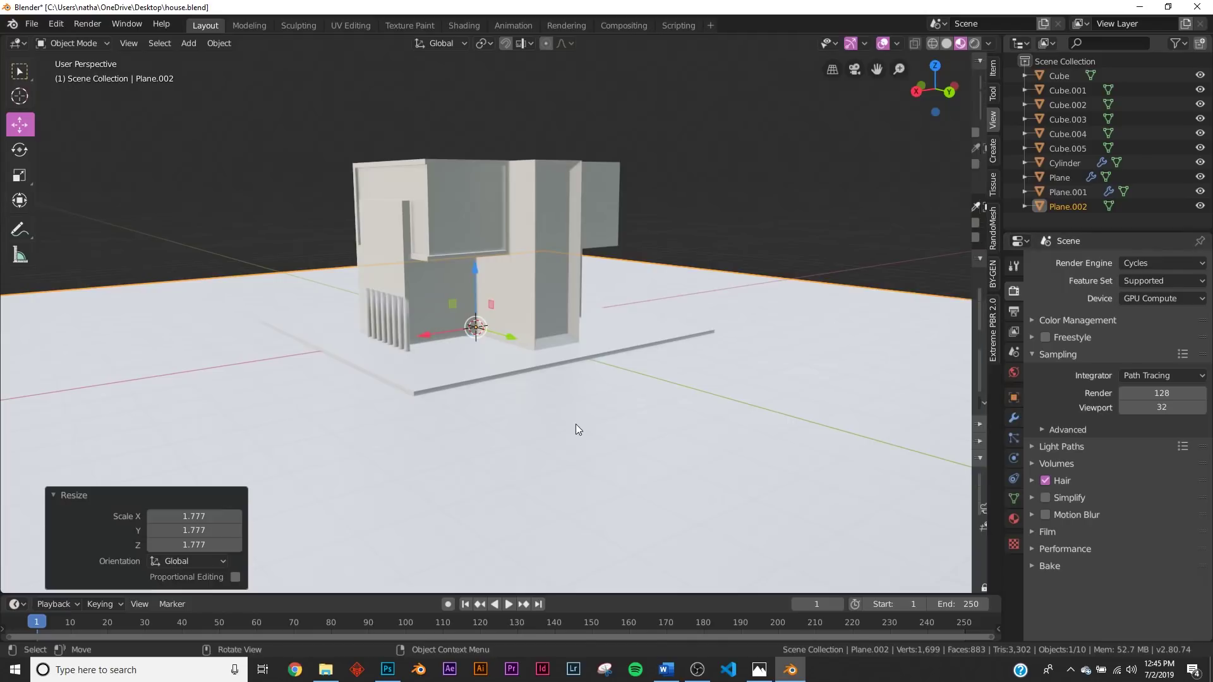
Create a new material for the large ground plane
{"action": "left_click", "coordinate": [1014, 418]}
{"action": "left_click", "coordinate": [1137, 264]}
{"action": "left_click", "coordinate": [1136, 264]}
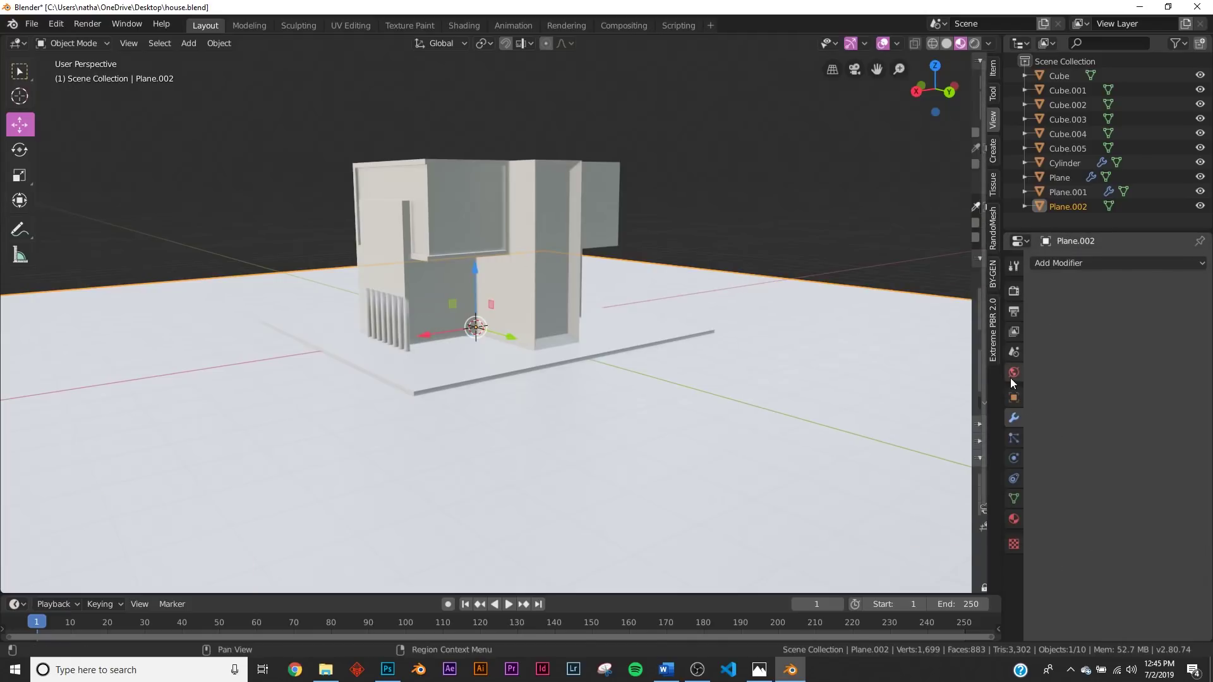
{"action": "left_click", "coordinate": [1014, 518]}
{"action": "left_click", "coordinate": [1091, 305]}
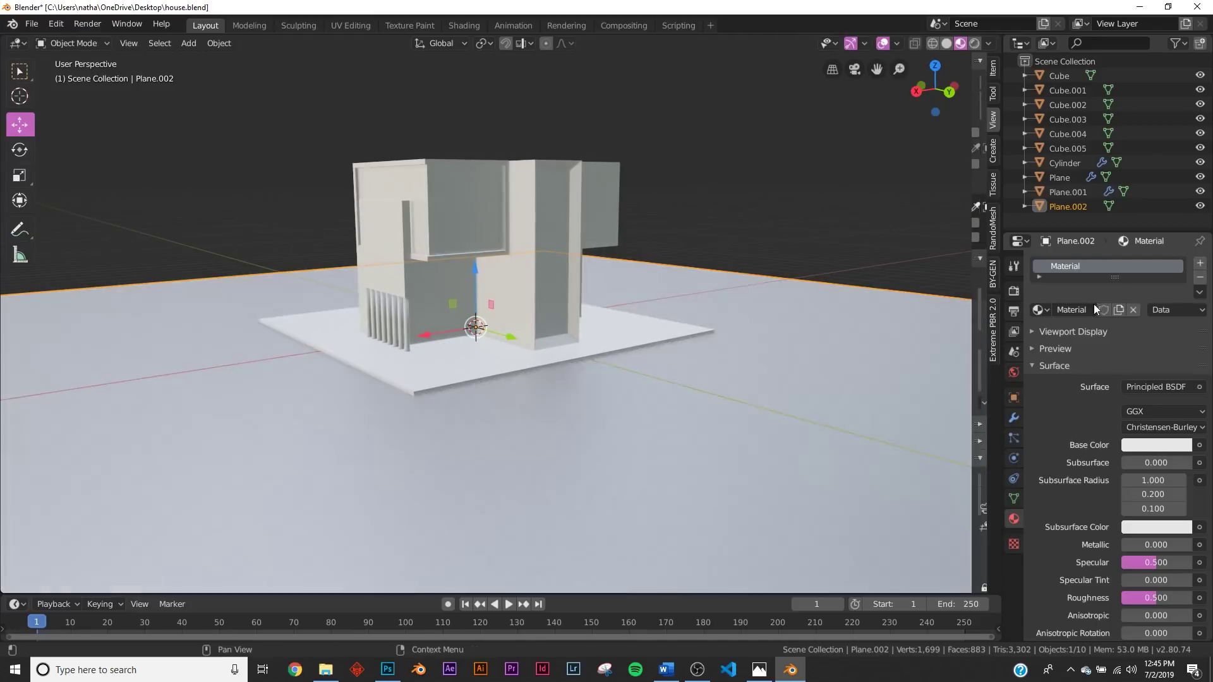
Set the ground plane material's roughness to 0 and transmission to 1
{"action": "scroll", "coordinate": [1160, 551], "scroll_direction": "down", "scroll_amount": 4}
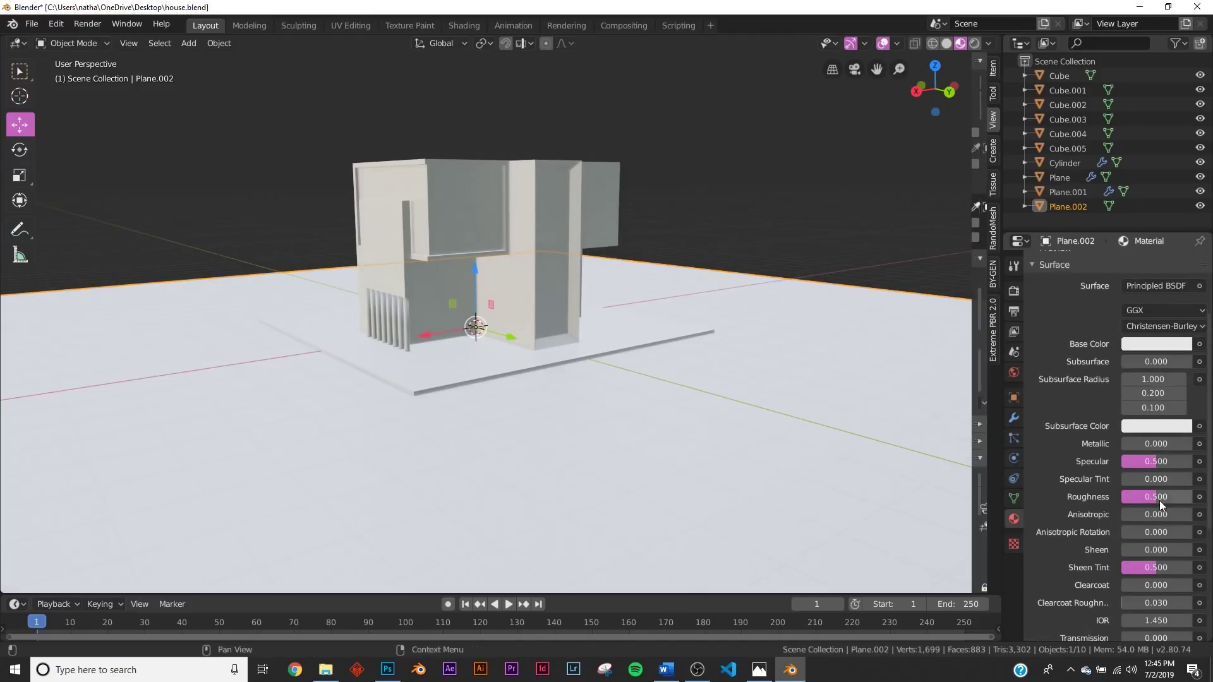
{"action": "left_click_drag", "start_coordinate": [1159, 500], "coordinate": [1112, 500]}
{"action": "scroll", "coordinate": [1160, 529], "scroll_direction": "down", "scroll_amount": 4}
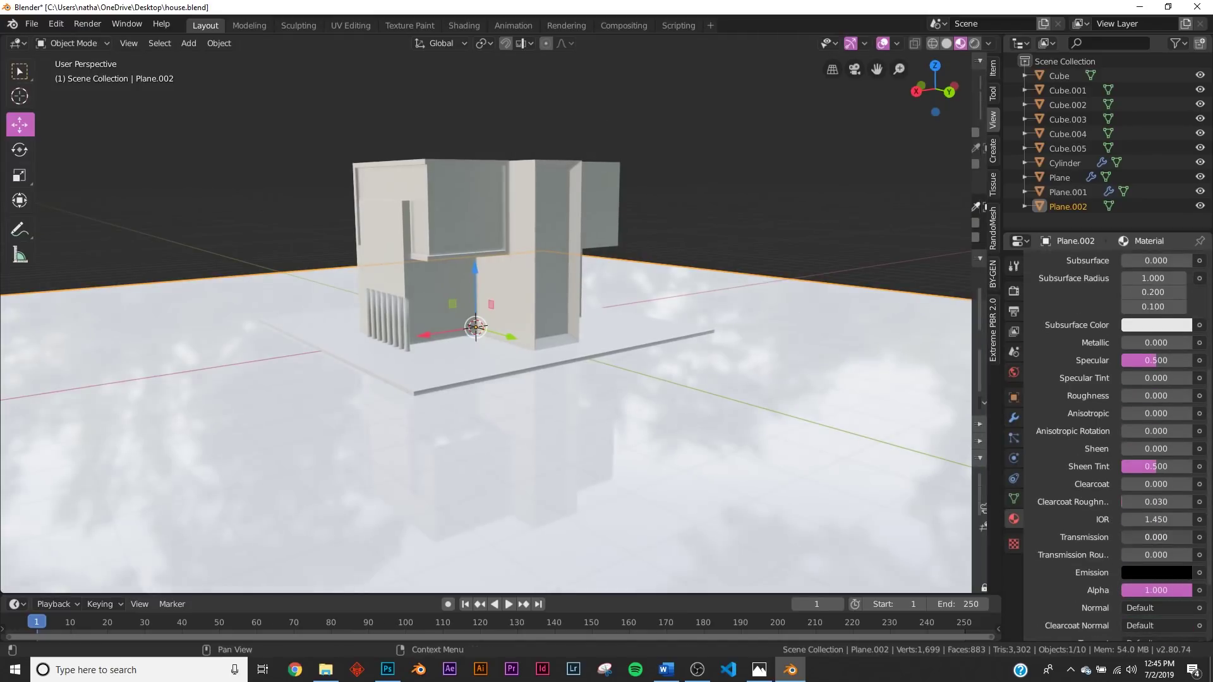
{"action": "left_click_drag", "start_coordinate": [1156, 542], "coordinate": [1187, 542]}
{"action": "middle_click_drag", "start_coordinate": [813, 350], "coordinate": [726, 303]}
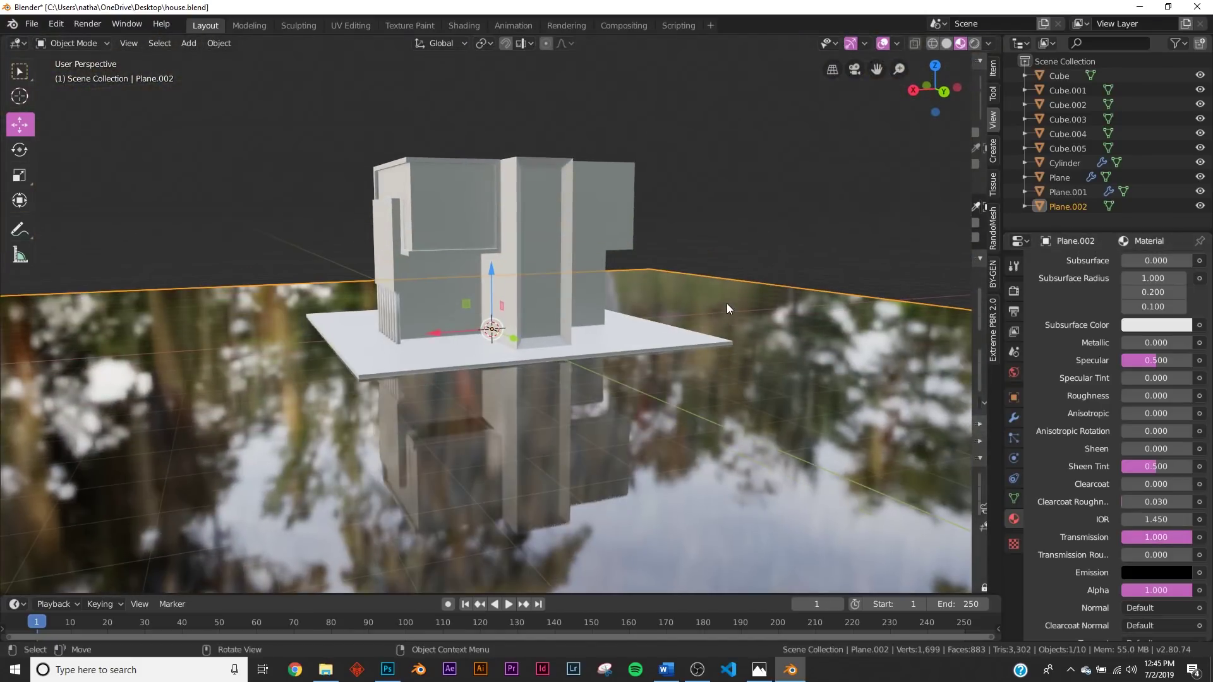
Switch to the Shading workspace and show the whole building there in LookDev shading
{"action": "left_click", "coordinate": [459, 25]}
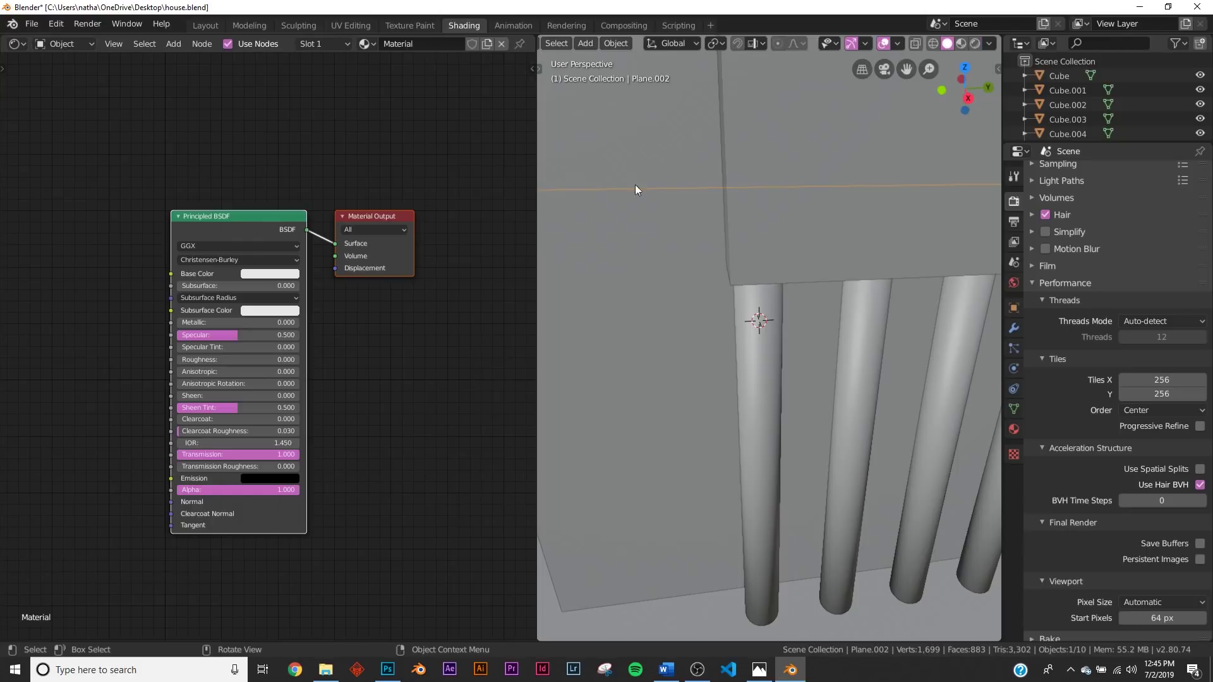
{"action": "scroll", "coordinate": [677, 267], "scroll_direction": "down", "scroll_amount": 9}
{"action": "scroll", "coordinate": [861, 378], "scroll_direction": "down", "scroll_amount": 4}
{"action": "middle_click_drag", "start_coordinate": [862, 383], "coordinate": [753, 373]}
{"action": "key", "text": "z"}
{"action": "left_click", "coordinate": [746, 436]}
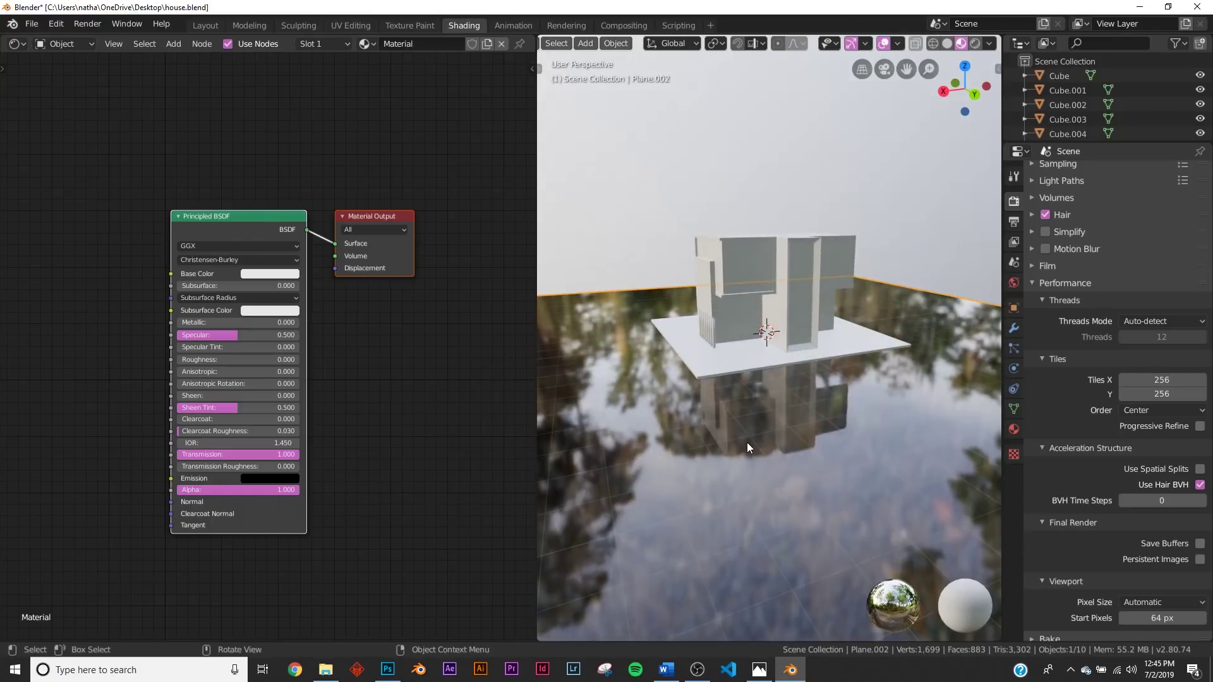
Add a Bump node to the ground plane's material and connect its output to the Principled BSDF's Normal input
{"action": "scroll", "coordinate": [191, 347], "scroll_direction": "up", "scroll_amount": 2}
{"action": "key", "text": "shift+a"}
{"action": "left_click", "coordinate": [225, 311]}
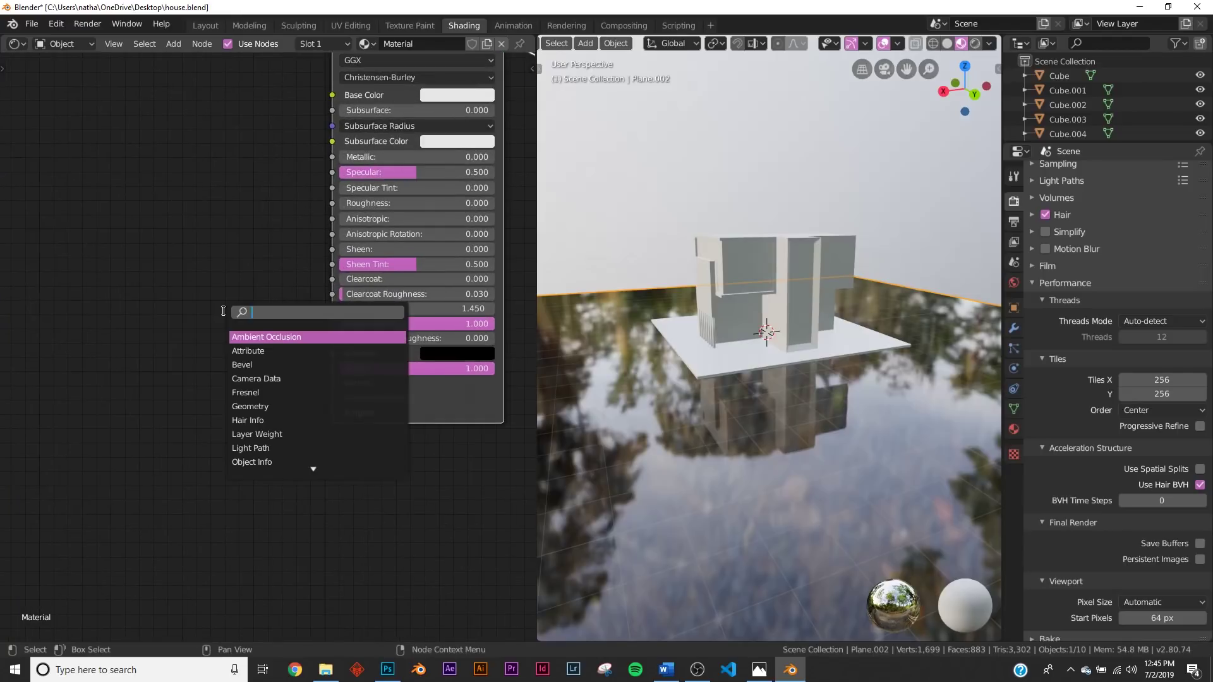
{"action": "type", "text": "bum"}
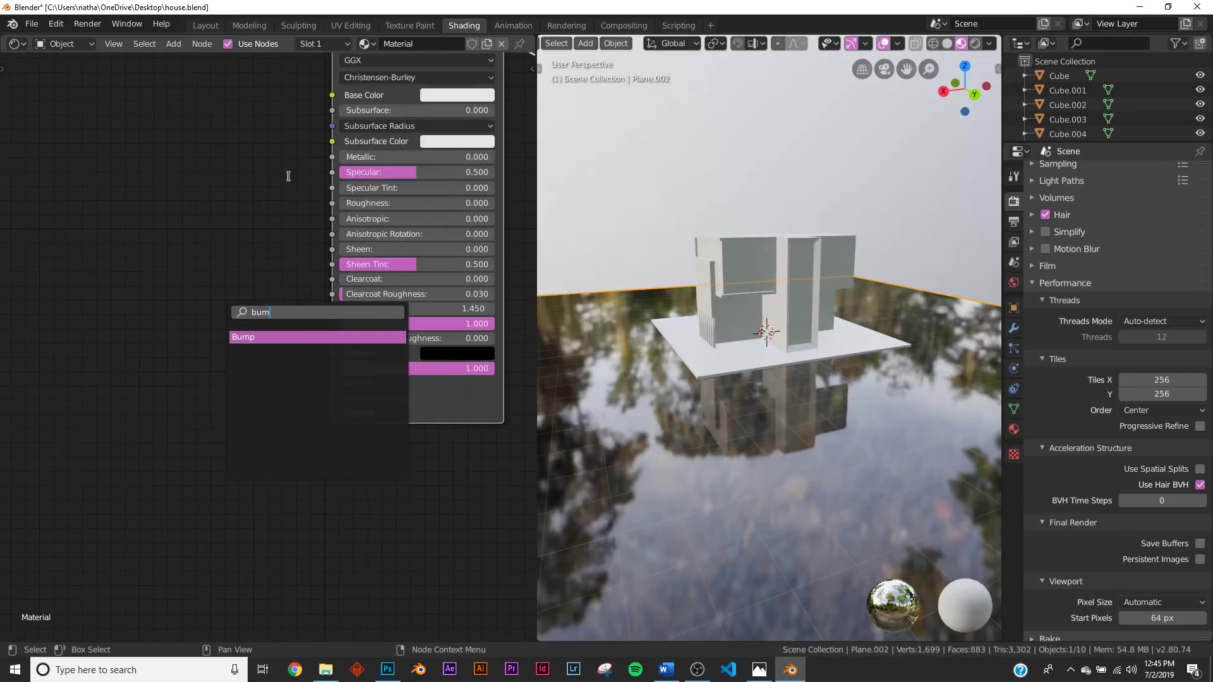
{"action": "left_click", "coordinate": [293, 337]}
{"action": "left_click_drag", "start_coordinate": [300, 386], "coordinate": [338, 388]}
{"action": "middle_click_drag", "start_coordinate": [135, 365], "coordinate": [373, 313]}
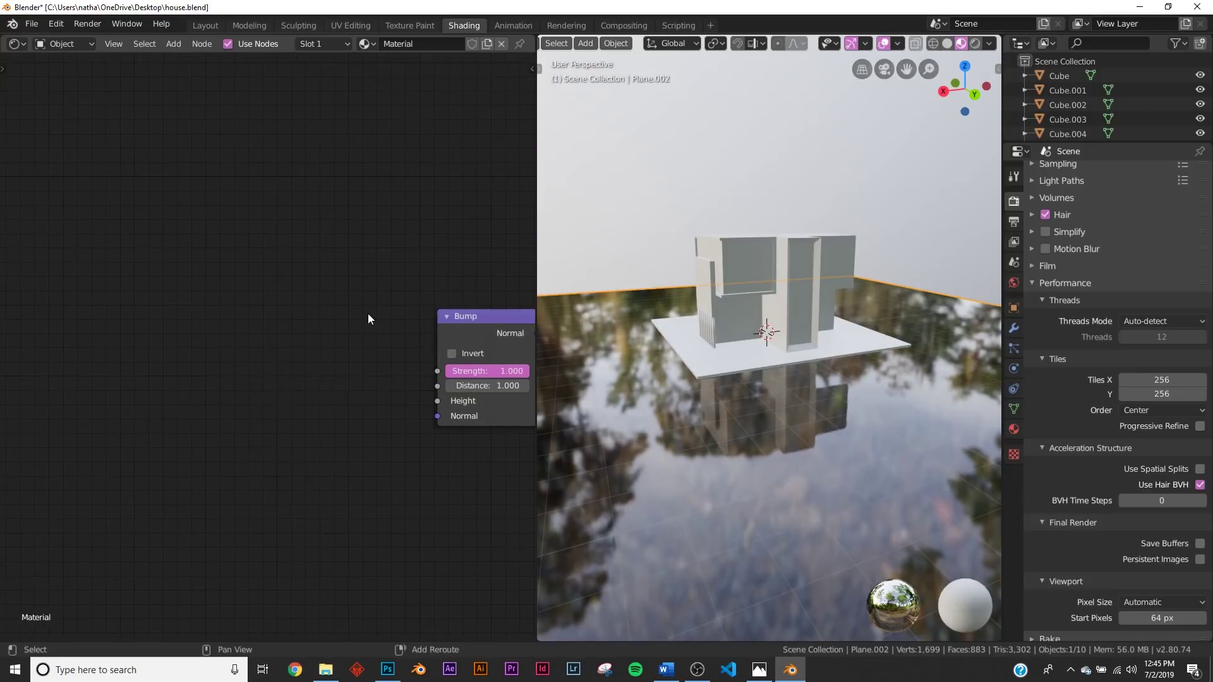
Add a Noise Texture node before the Bump node and connect its Color output to the Bump's Height input
{"action": "key", "text": "shift+a"}
{"action": "left_click", "coordinate": [365, 313]}
{"action": "type", "text": "noi"}
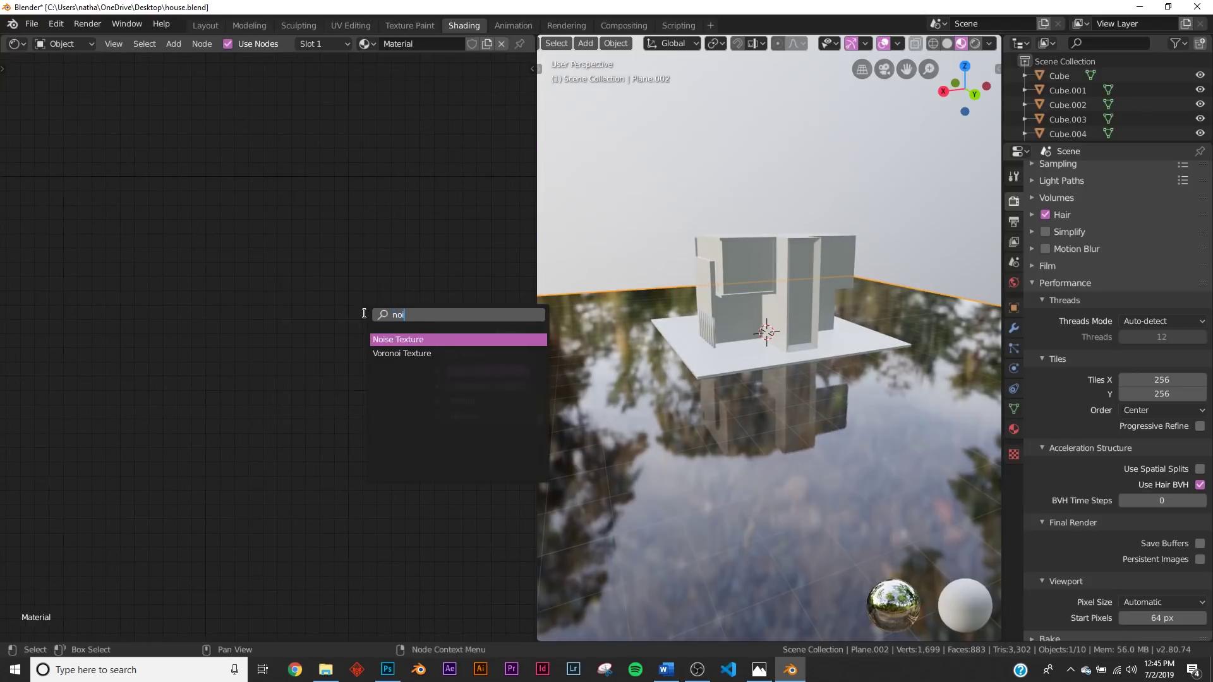
{"action": "left_click", "coordinate": [382, 342]}
{"action": "left_click", "coordinate": [415, 357]}
{"action": "left_click_drag", "start_coordinate": [400, 362], "coordinate": [437, 400]}
{"action": "left_click", "coordinate": [436, 387]}
{"action": "mouse_move", "coordinate": [836, 388]}
{"action": "middle_mouse_down"}
{"action": "mouse_move", "coordinate": [831, 470]}
{"action": "mouse_move", "coordinate": [825, 366]}
{"action": "middle_mouse_up"}
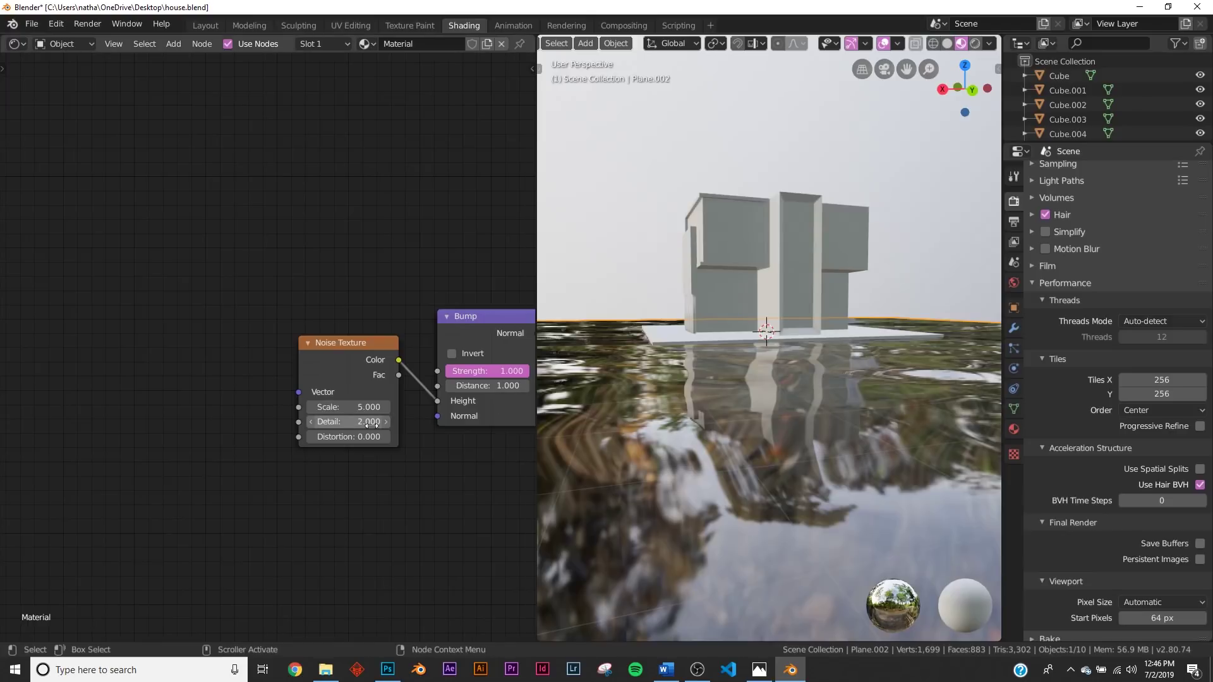
Set the noise texture's scale to 10.2 and detail to 2.5, and the bump strength to 0.572
{"action": "mouse_move", "coordinate": [351, 422]}
{"action": "left_mouse_down"}
{"action": "mouse_move", "coordinate": [424, 422]}
{"action": "mouse_move", "coordinate": [370, 408]}
{"action": "left_mouse_up"}
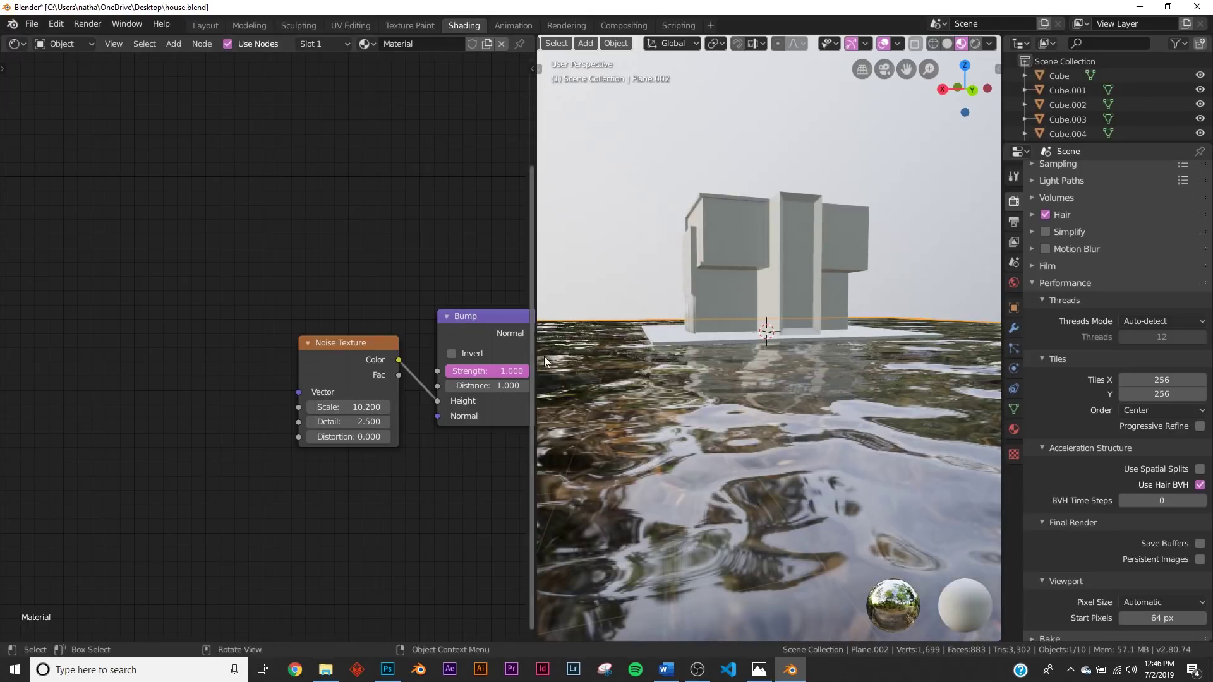
{"action": "left_click_drag", "start_coordinate": [516, 373], "coordinate": [475, 373]}
{"action": "scroll", "coordinate": [845, 332], "scroll_direction": "up", "scroll_amount": 3}
{"action": "middle_click_drag", "start_coordinate": [844, 333], "coordinate": [846, 331]}
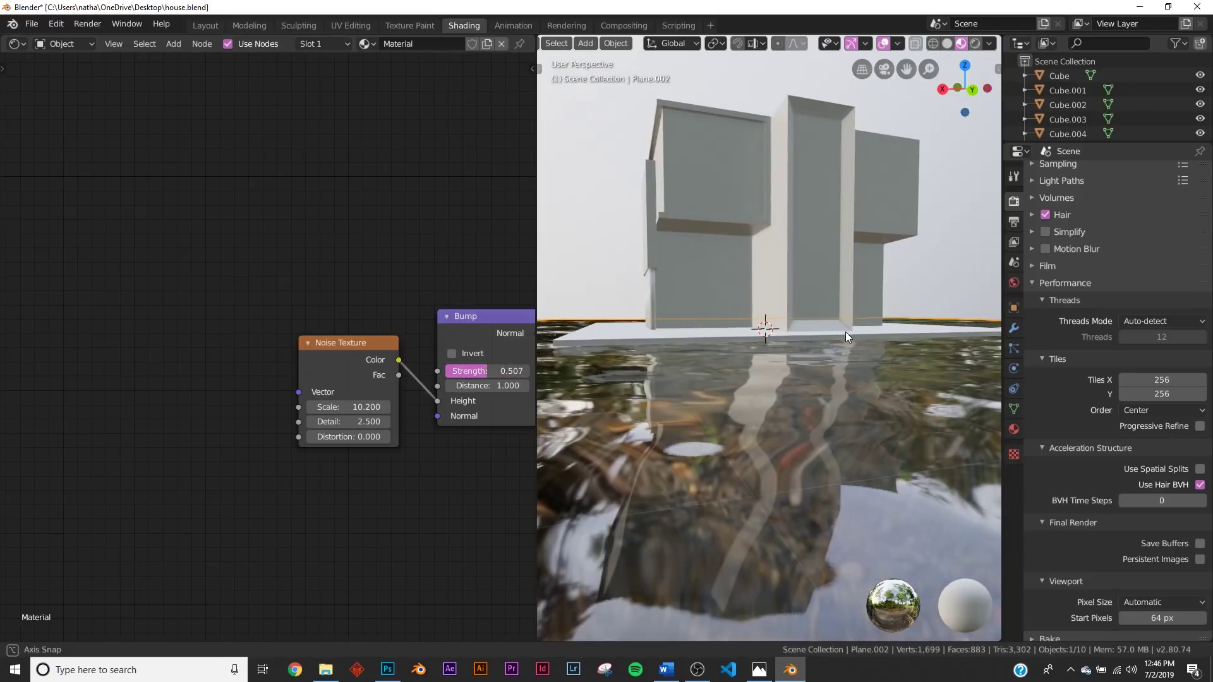
{"action": "type", "text": "0.572"}
{"action": "key", "text": "Return"}
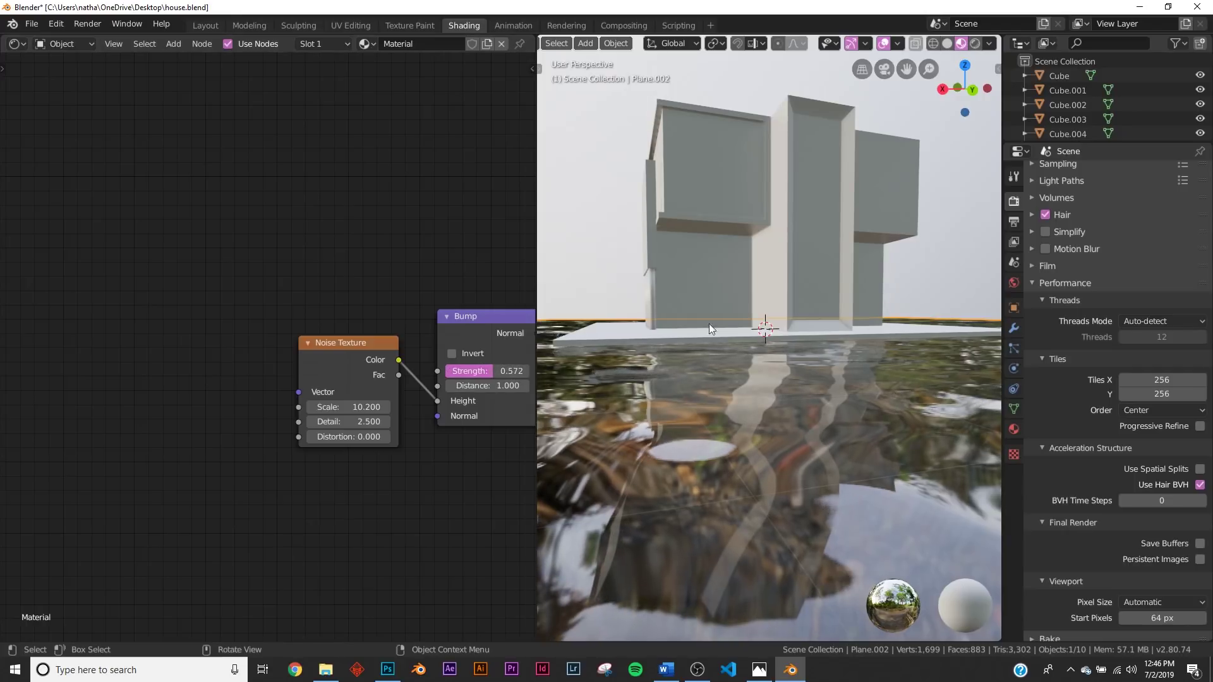
Select the overhanging upper block beside the tower, opposite the framed facade, and create a new material for it
{"action": "scroll", "coordinate": [798, 326], "scroll_direction": "down", "scroll_amount": 5}
{"action": "mouse_move", "coordinate": [801, 326]}
{"action": "middle_mouse_down"}
{"action": "mouse_move", "coordinate": [776, 301]}
{"action": "mouse_move", "coordinate": [775, 313]}
{"action": "mouse_move", "coordinate": [772, 274]}
{"action": "mouse_move", "coordinate": [796, 348]}
{"action": "middle_mouse_up"}
{"action": "scroll", "coordinate": [796, 348], "scroll_direction": "up", "scroll_amount": 5}
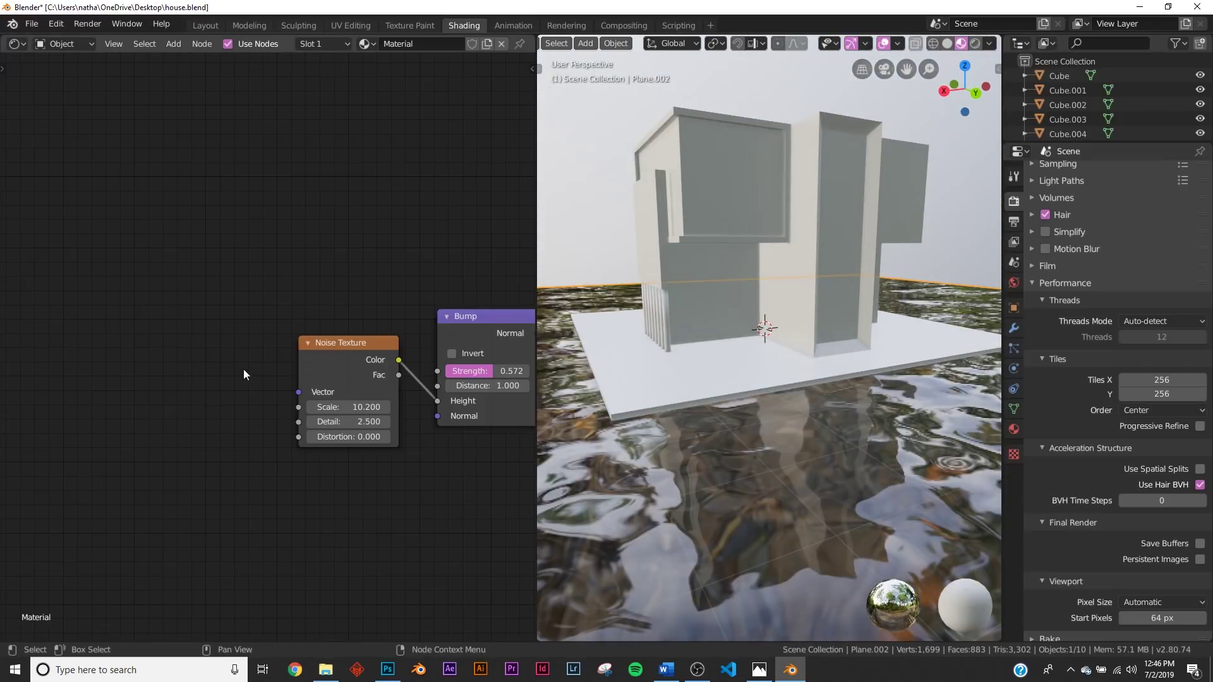
{"action": "mouse_move", "coordinate": [812, 354]}
{"action": "middle_mouse_down"}
{"action": "mouse_move", "coordinate": [855, 343]}
{"action": "mouse_move", "coordinate": [835, 456]}
{"action": "mouse_move", "coordinate": [822, 330]}
{"action": "mouse_move", "coordinate": [844, 456]}
{"action": "mouse_move", "coordinate": [812, 354]}
{"action": "mouse_move", "coordinate": [821, 336]}
{"action": "middle_mouse_up"}
{"action": "middle_click_drag", "start_coordinate": [825, 202], "coordinate": [836, 181]}
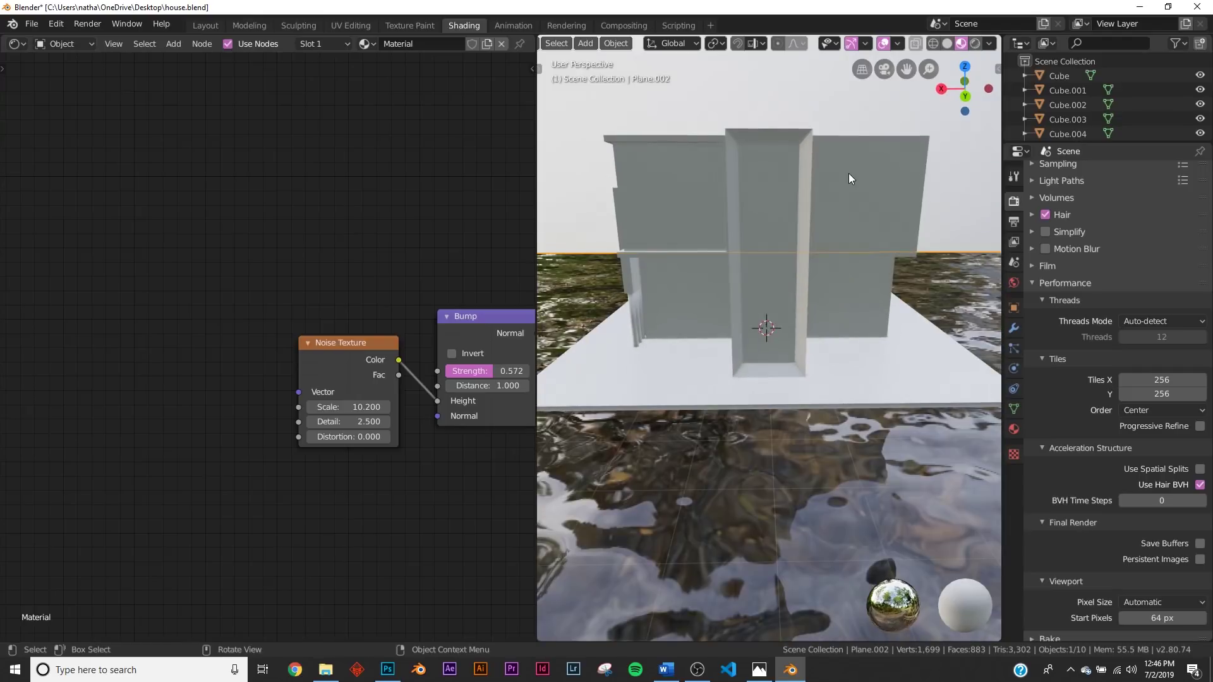
{"action": "left_click", "coordinate": [848, 172]}
{"action": "left_click", "coordinate": [345, 47]}
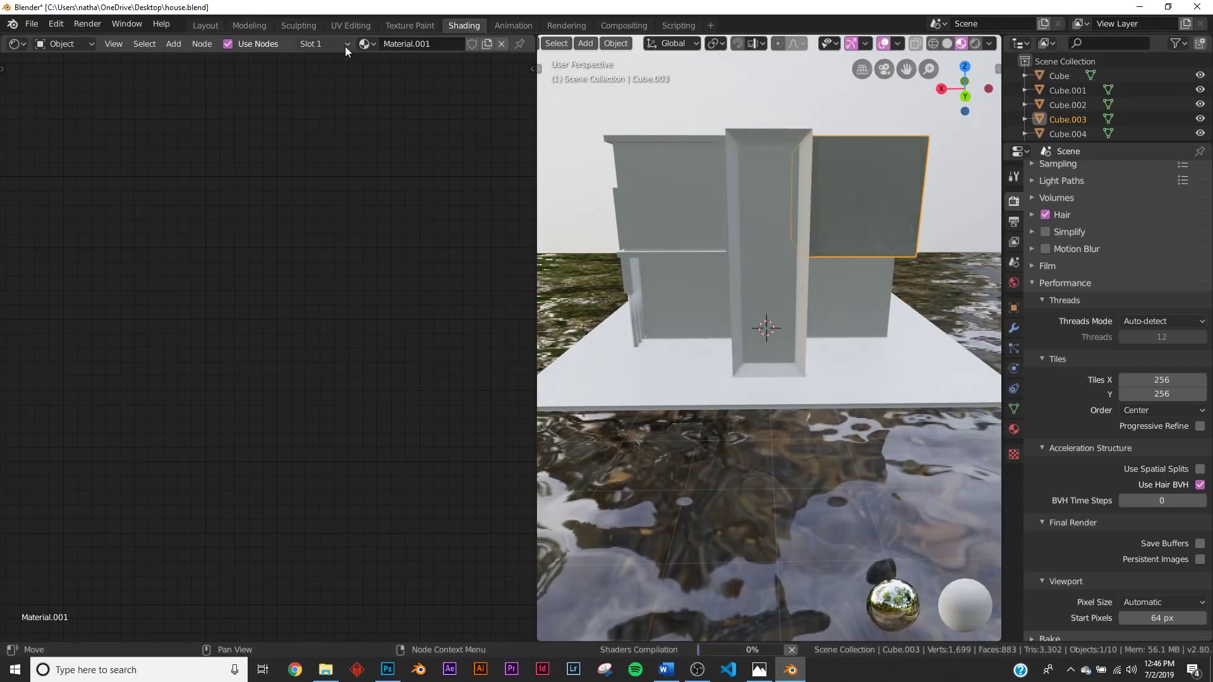
{"action": "middle_click_drag", "start_coordinate": [401, 120], "coordinate": [291, 152]}
{"action": "scroll", "coordinate": [323, 249], "scroll_direction": "up", "scroll_amount": 4}
{"action": "middle_click_drag", "start_coordinate": [295, 245], "coordinate": [240, 326]}
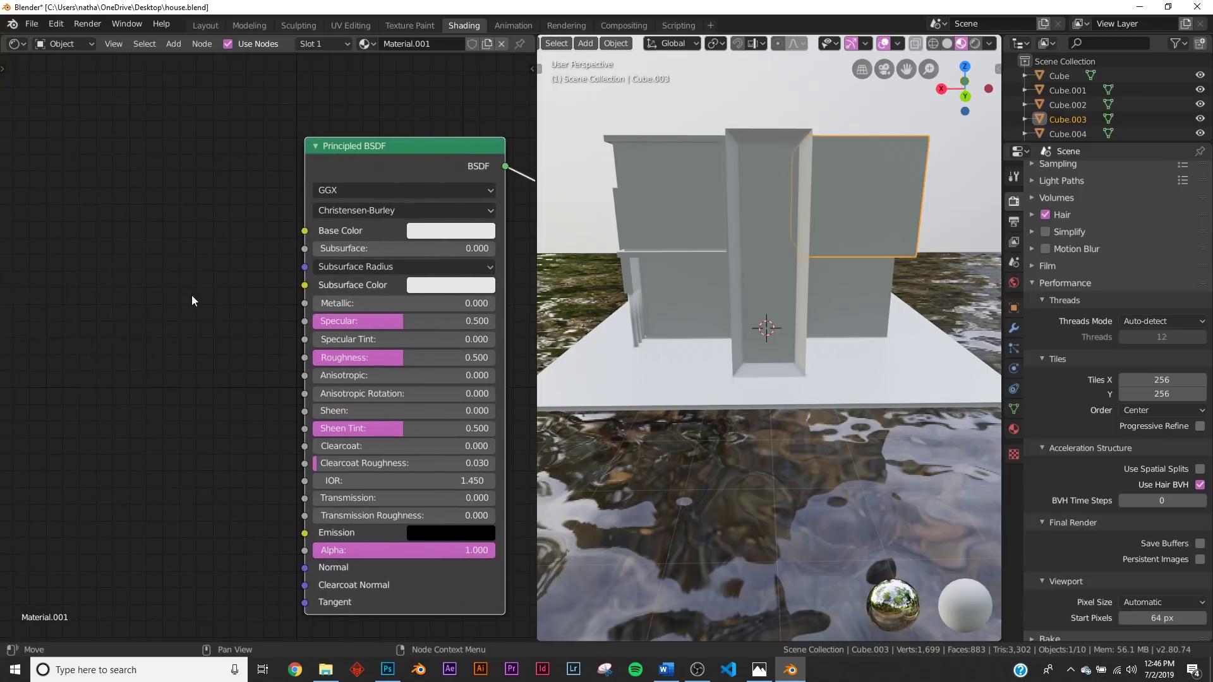
Add a ColorRamp node to the upper block's material and connect its Color output to the Base Color
{"action": "key", "text": "shift+a"}
{"action": "left_click", "coordinate": [144, 231]}
{"action": "type", "text": "col"}
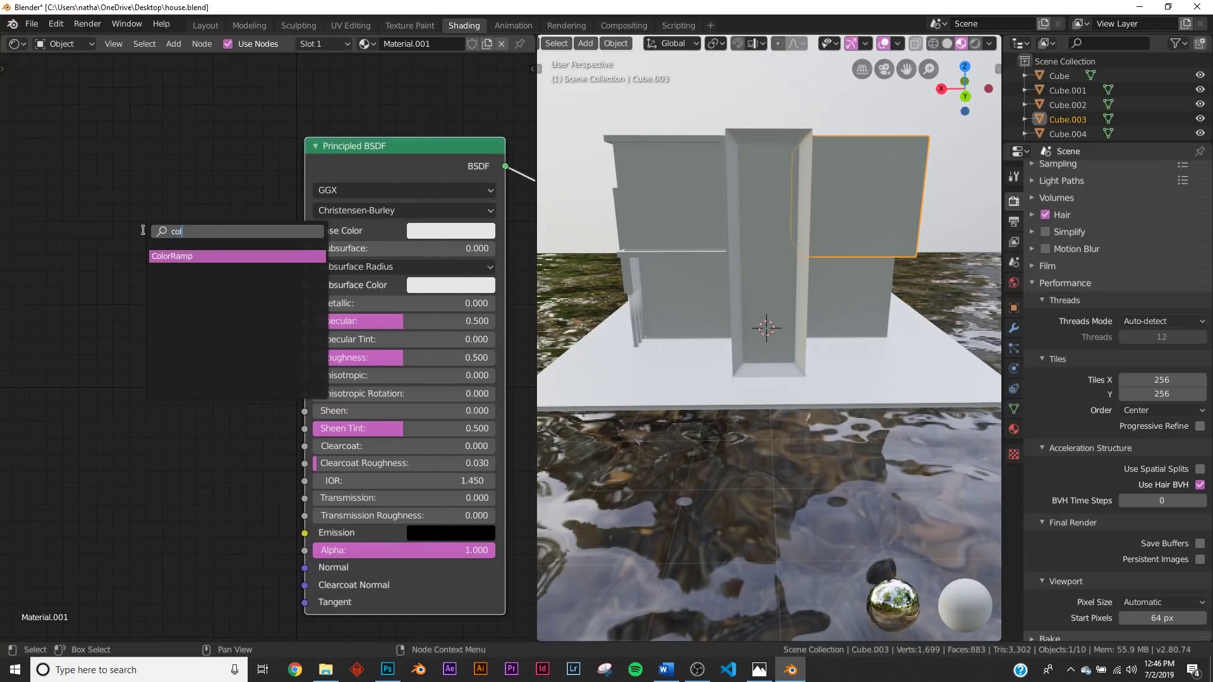
{"action": "left_click", "coordinate": [169, 256]}
{"action": "left_click", "coordinate": [169, 264]}
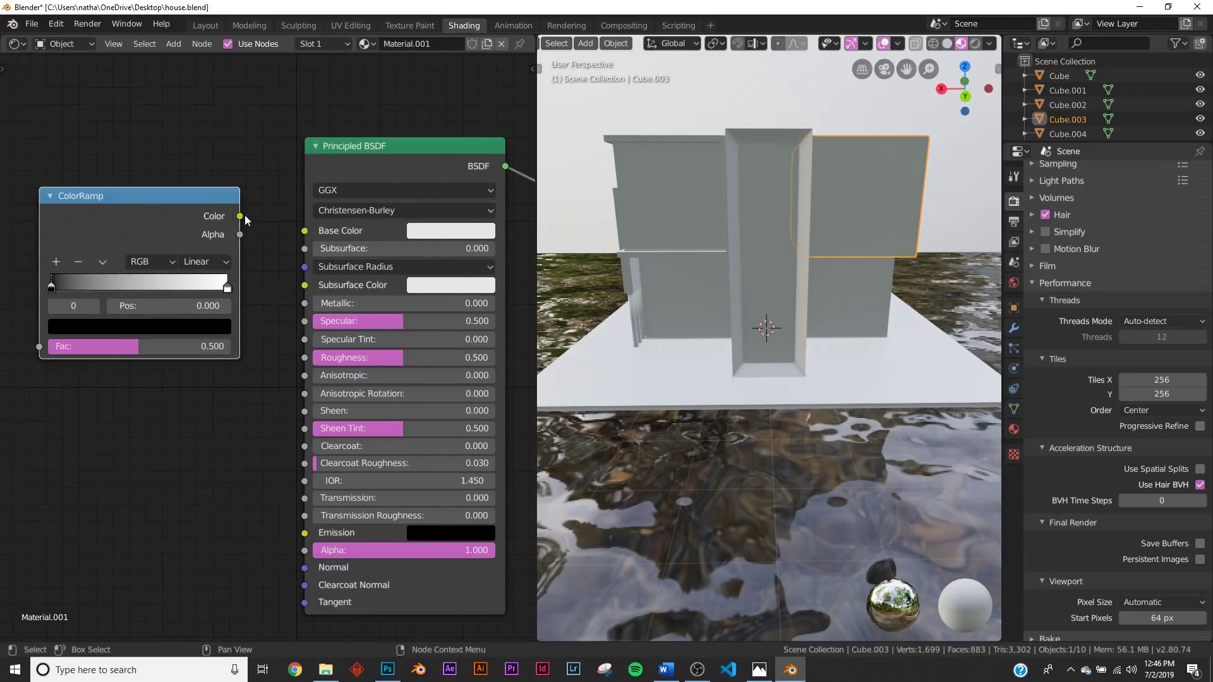
{"action": "left_click_drag", "start_coordinate": [240, 216], "coordinate": [305, 231]}
Connect a new Noise Texture's Color output to the ColorRamp's Fac input and set the noise detail to 16
{"action": "middle_click_drag", "start_coordinate": [199, 293], "coordinate": [445, 313]}
{"action": "key", "text": "shift+a"}
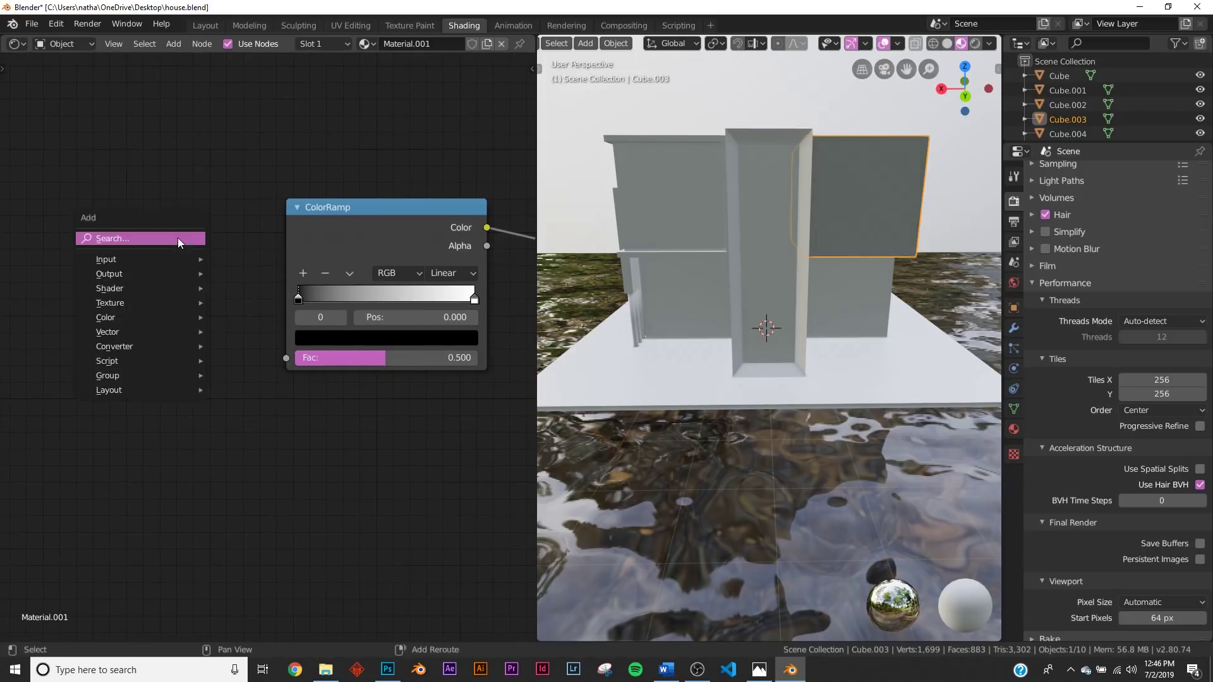
{"action": "left_click", "coordinate": [179, 239]}
{"action": "type", "text": "noi"}
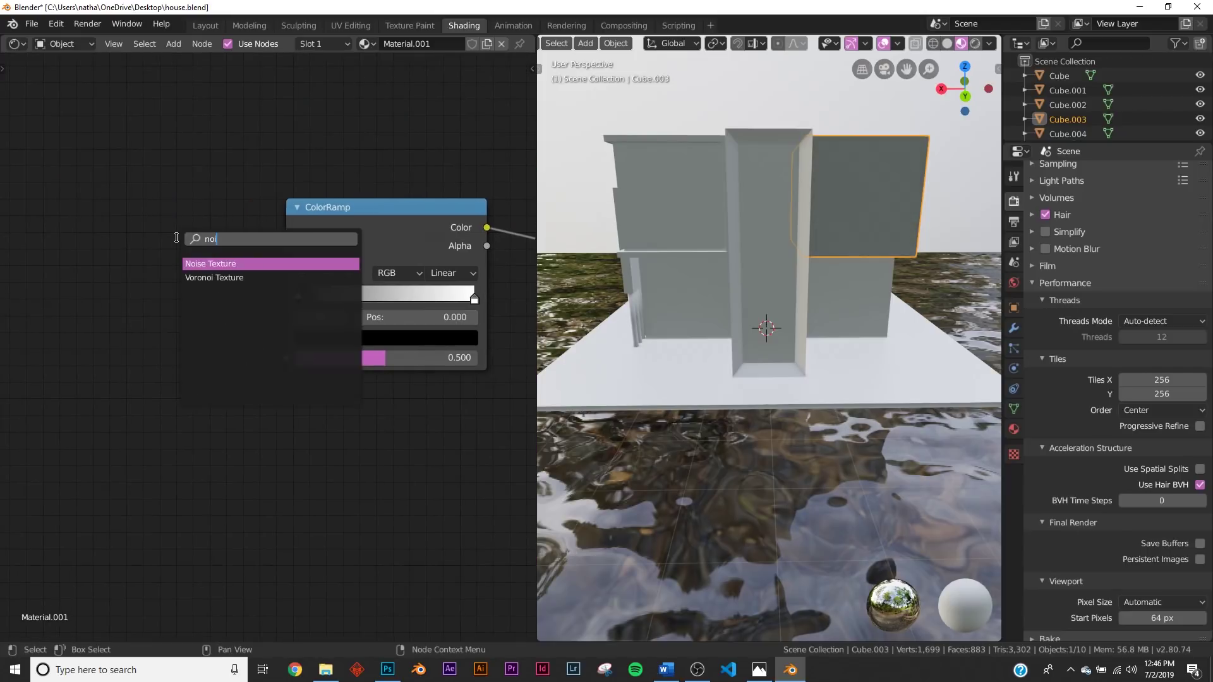
{"action": "left_click", "coordinate": [213, 263]}
{"action": "left_click", "coordinate": [209, 306]}
{"action": "left_click_drag", "start_coordinate": [240, 318], "coordinate": [283, 360]}
{"action": "middle_click_drag", "start_coordinate": [857, 312], "coordinate": [764, 461]}
{"action": "middle_click_drag", "start_coordinate": [826, 405], "coordinate": [817, 402]}
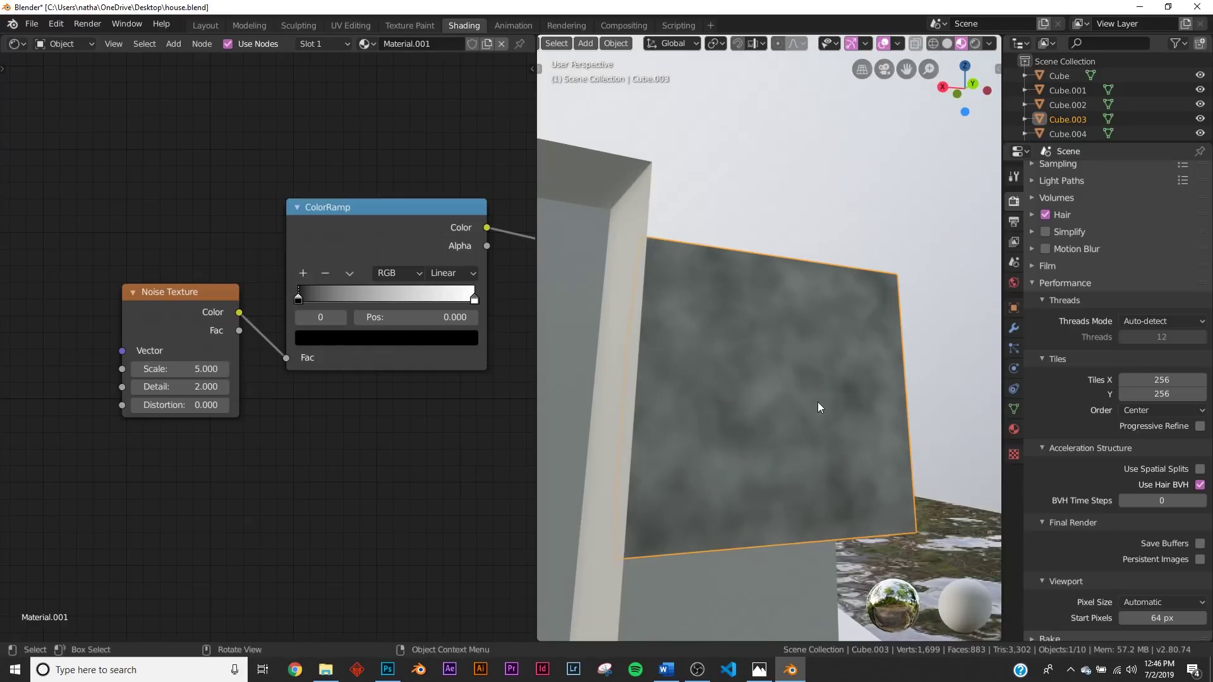
{"action": "left_click_drag", "start_coordinate": [136, 387], "coordinate": [190, 387]}
Add a Mapping node and place it ahead of the upper block's Noise Texture node
{"action": "middle_click_drag", "start_coordinate": [377, 396], "coordinate": [561, 346]}
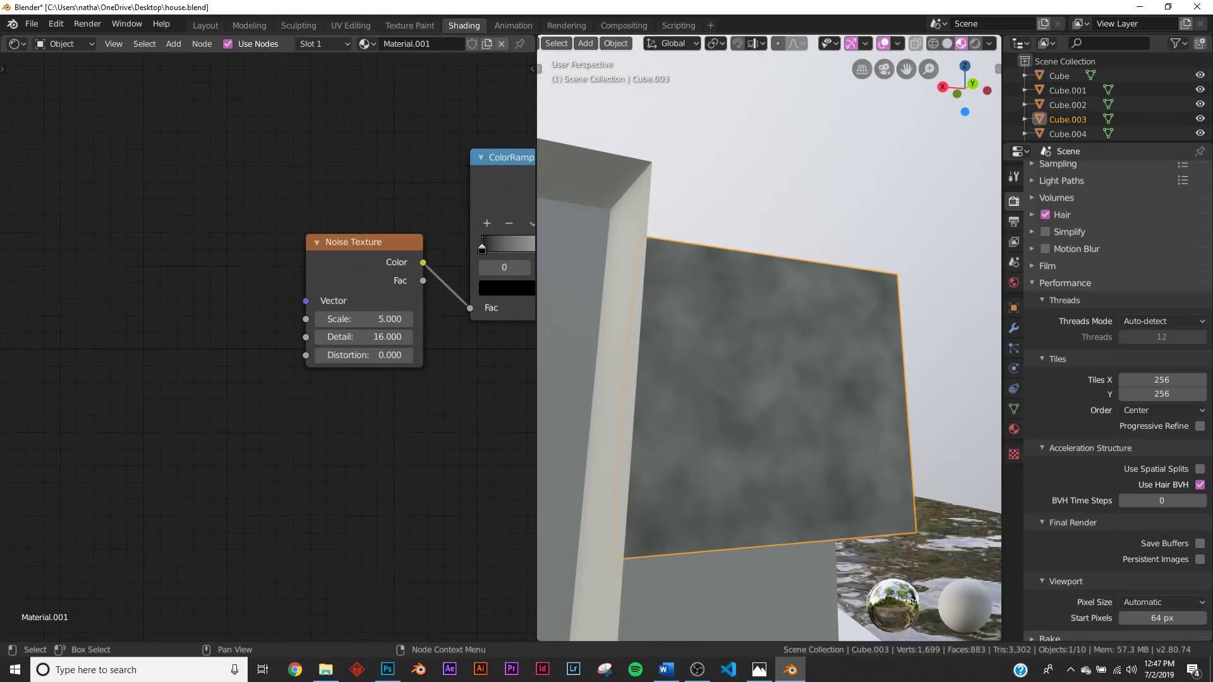
{"action": "key", "text": "shift+a"}
{"action": "type", "text": "map"}
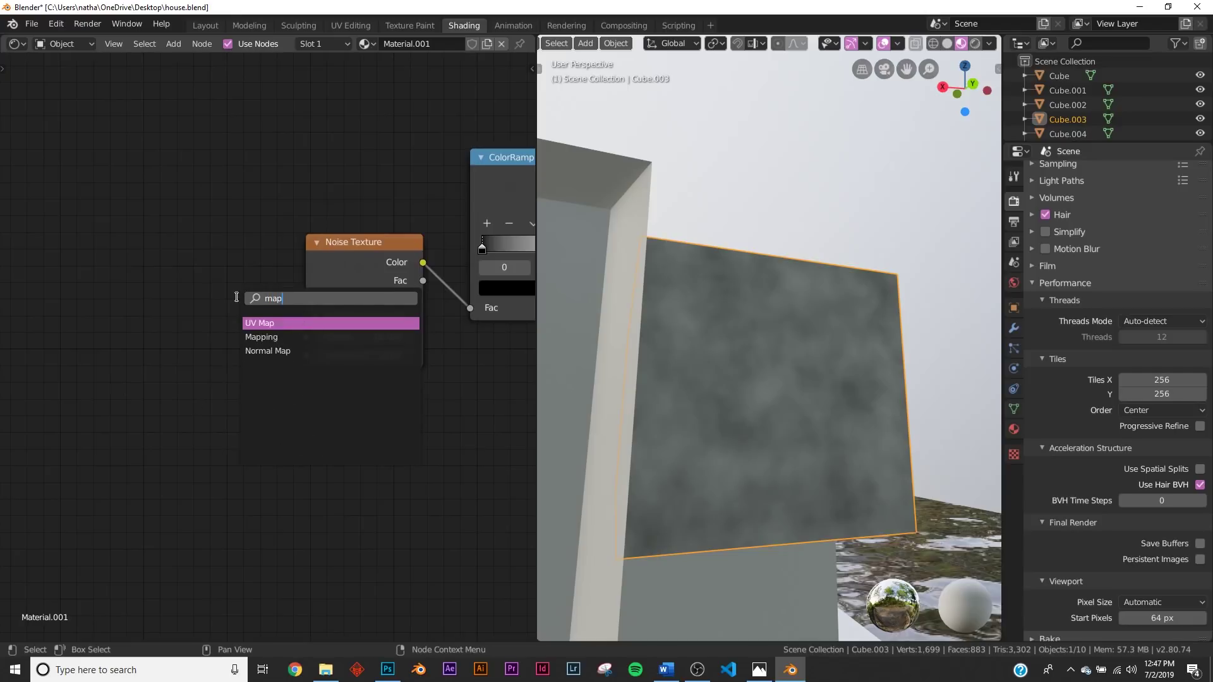
{"action": "left_click", "coordinate": [304, 337]}
{"action": "left_click", "coordinate": [77, 324]}
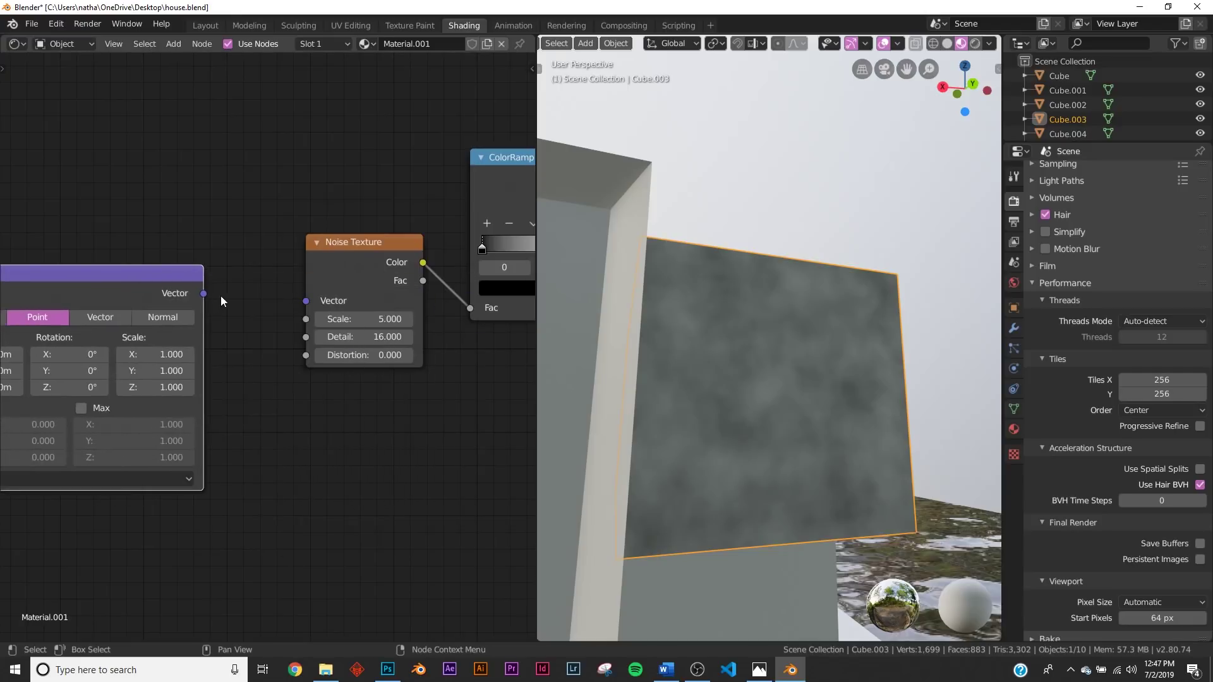
Connect the Mapping node's output to the Noise Texture's Vector input and place a Texture Coordinate node ahead of the Mapping node
{"action": "left_click_drag", "start_coordinate": [204, 294], "coordinate": [306, 301]}
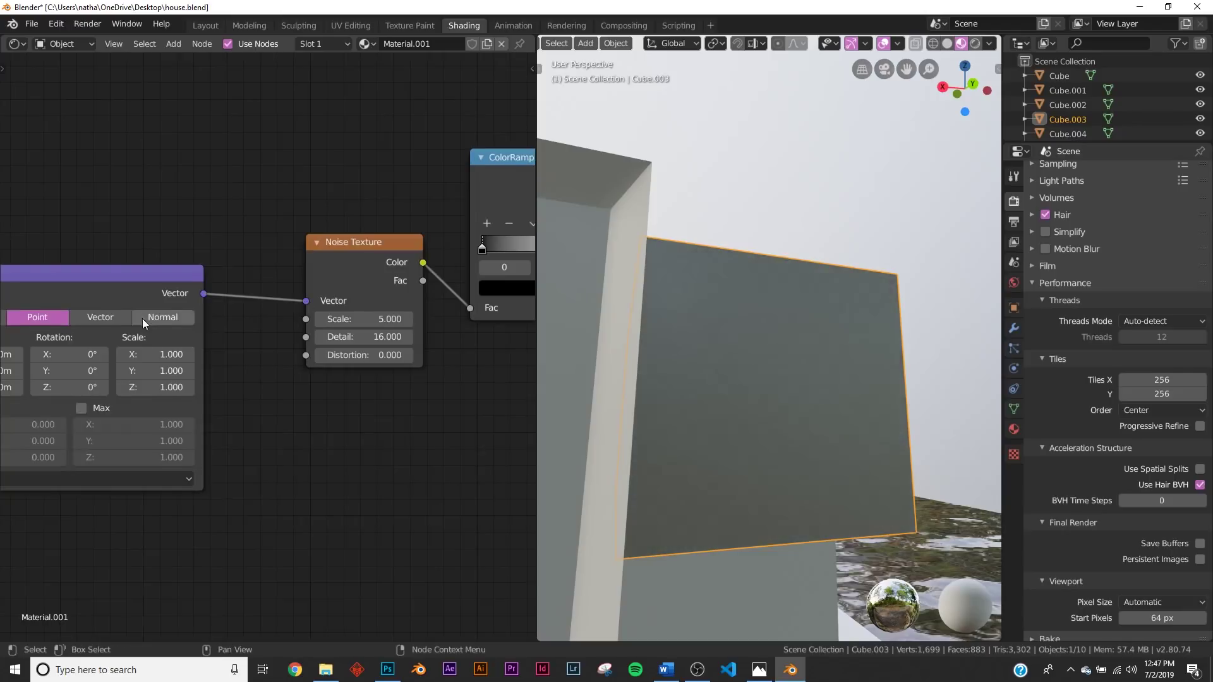
{"action": "middle_click_drag", "start_coordinate": [25, 303], "coordinate": [388, 300]}
{"action": "key", "text": "shift+a"}
{"action": "left_click", "coordinate": [200, 294]}
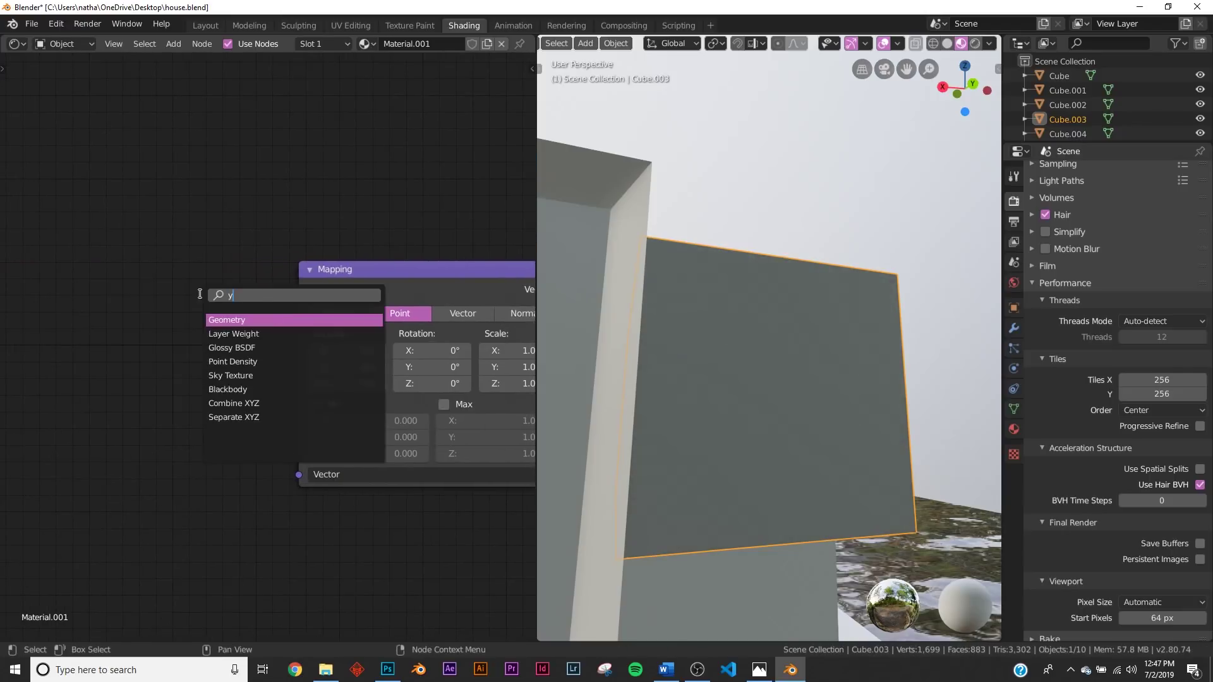
{"action": "type", "text": "tex"}
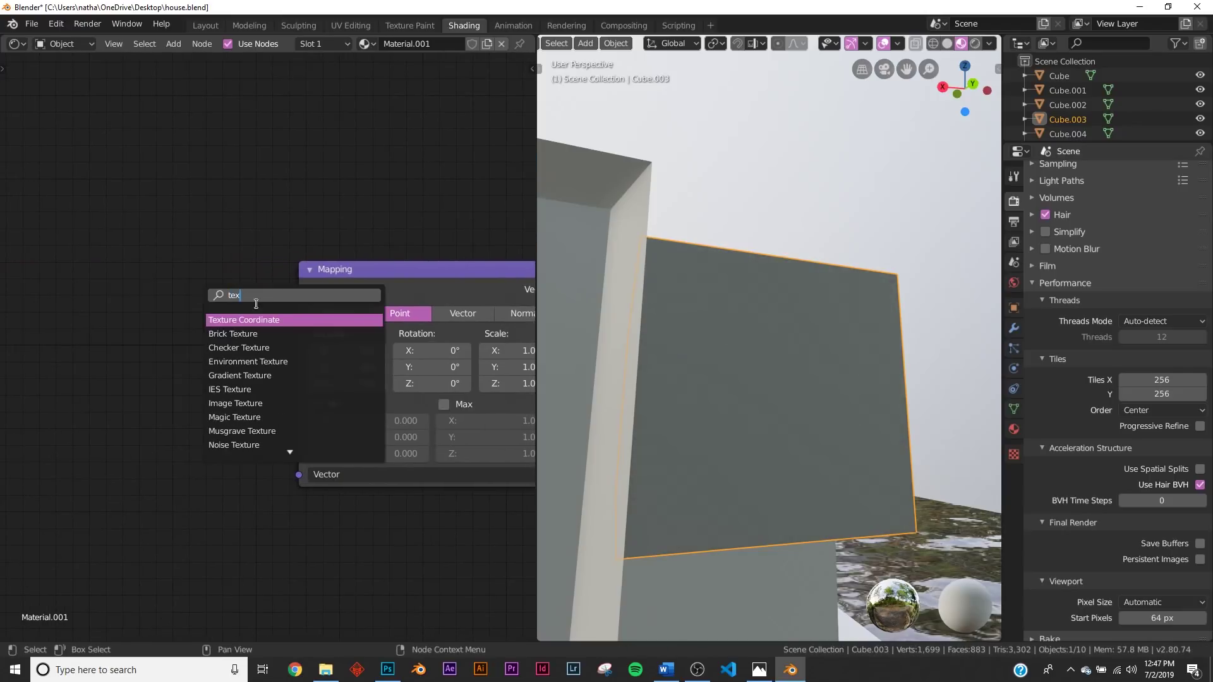
{"action": "left_click", "coordinate": [262, 319]}
{"action": "left_click", "coordinate": [42, 307]}
Connect the Texture Coordinate node's Object output to the Mapping node's Vector input
{"action": "scroll", "coordinate": [769, 436], "scroll_direction": "up", "scroll_amount": 1}
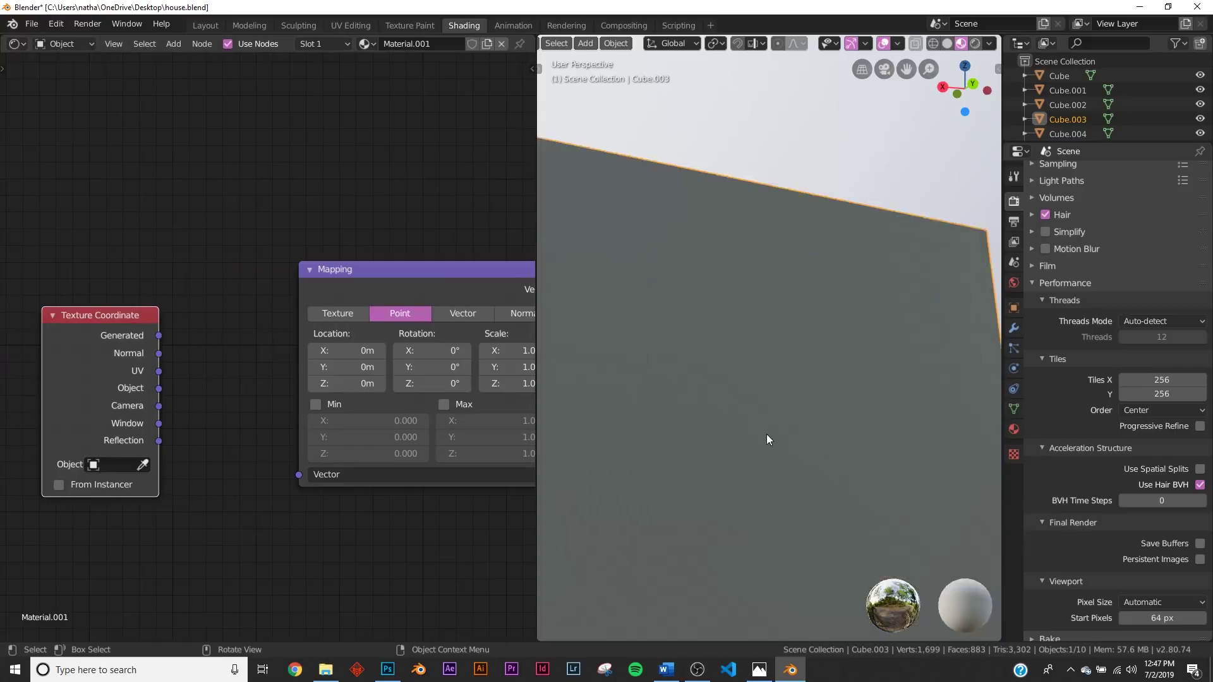
{"action": "scroll", "coordinate": [769, 435], "scroll_direction": "down", "scroll_amount": 2}
{"action": "middle_click_drag", "start_coordinate": [186, 372], "coordinate": [282, 330]}
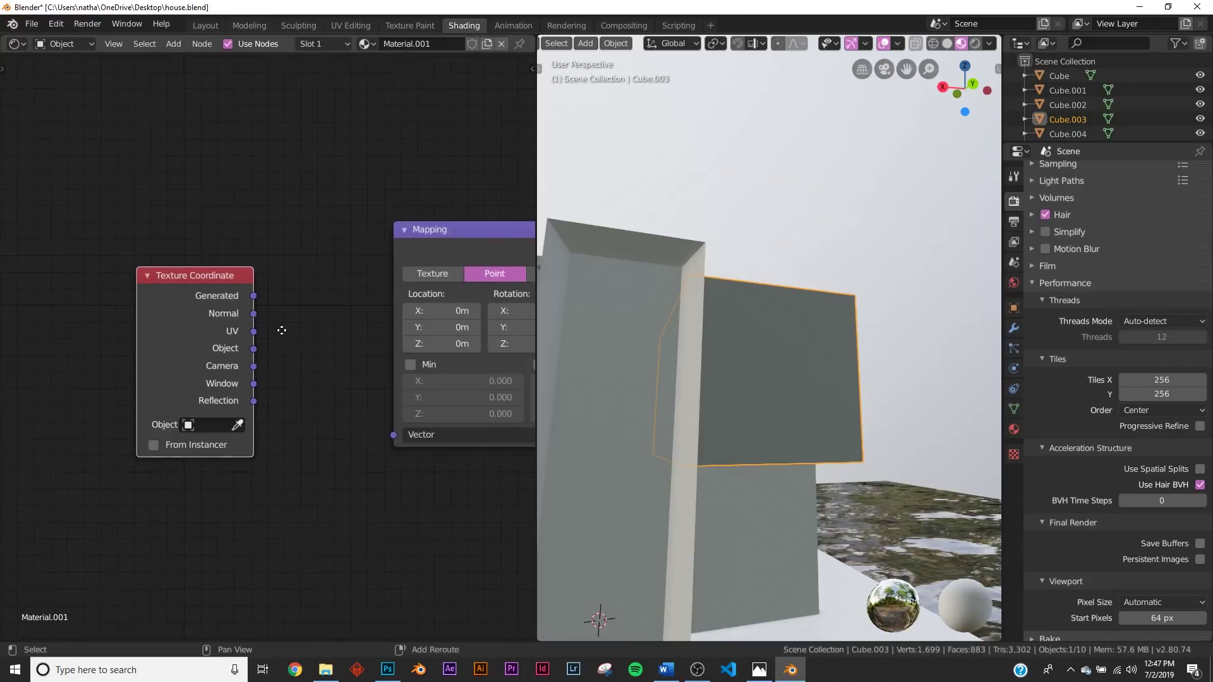
{"action": "scroll", "coordinate": [282, 331], "scroll_direction": "up", "scroll_amount": 1}
{"action": "left_click_drag", "start_coordinate": [253, 350], "coordinate": [402, 442]}
Check the texture on the upper block beside the tower and apply the block's object transform
{"action": "middle_click_drag", "start_coordinate": [850, 360], "coordinate": [779, 374]}
{"action": "scroll", "coordinate": [778, 374], "scroll_direction": "up", "scroll_amount": 2}
{"action": "scroll", "coordinate": [778, 374], "scroll_direction": "up", "scroll_amount": 3}
{"action": "scroll", "coordinate": [619, 410], "scroll_direction": "down", "scroll_amount": 3}
{"action": "middle_click_drag", "start_coordinate": [663, 403], "coordinate": [618, 370]}
{"action": "key", "text": "ctrl+a"}
{"action": "left_click", "coordinate": [727, 321]}
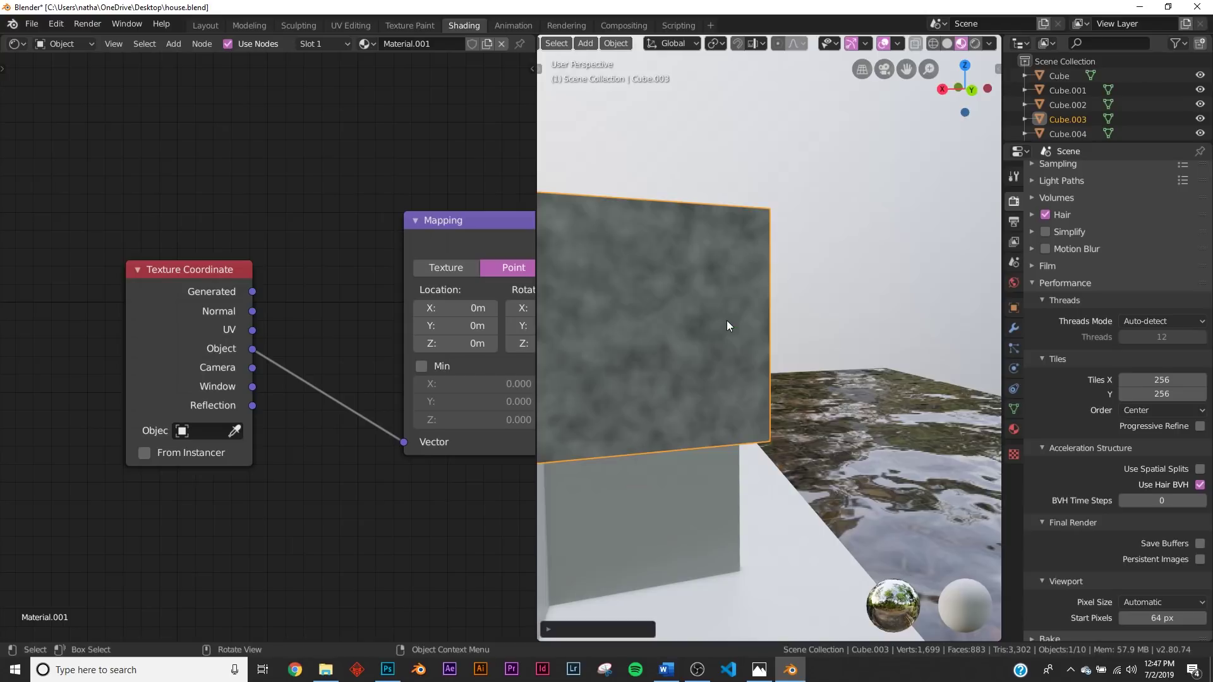
Set the Noise Texture scale to 1.8 and lighten the ColorRamp's black stop to a grey of about 0.365 value
{"action": "middle_click_drag", "start_coordinate": [531, 340], "coordinate": [109, 357]}
{"action": "middle_click_drag", "start_coordinate": [296, 338], "coordinate": [156, 386]}
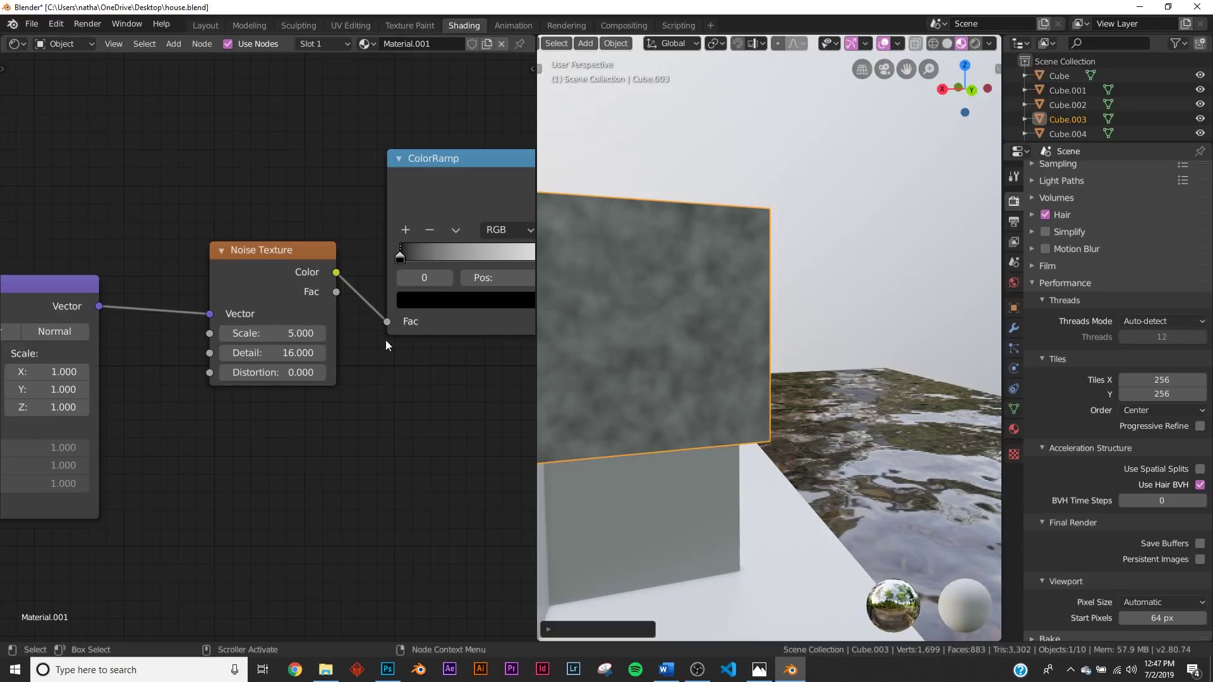
{"action": "middle_click_drag", "start_coordinate": [811, 319], "coordinate": [565, 340]}
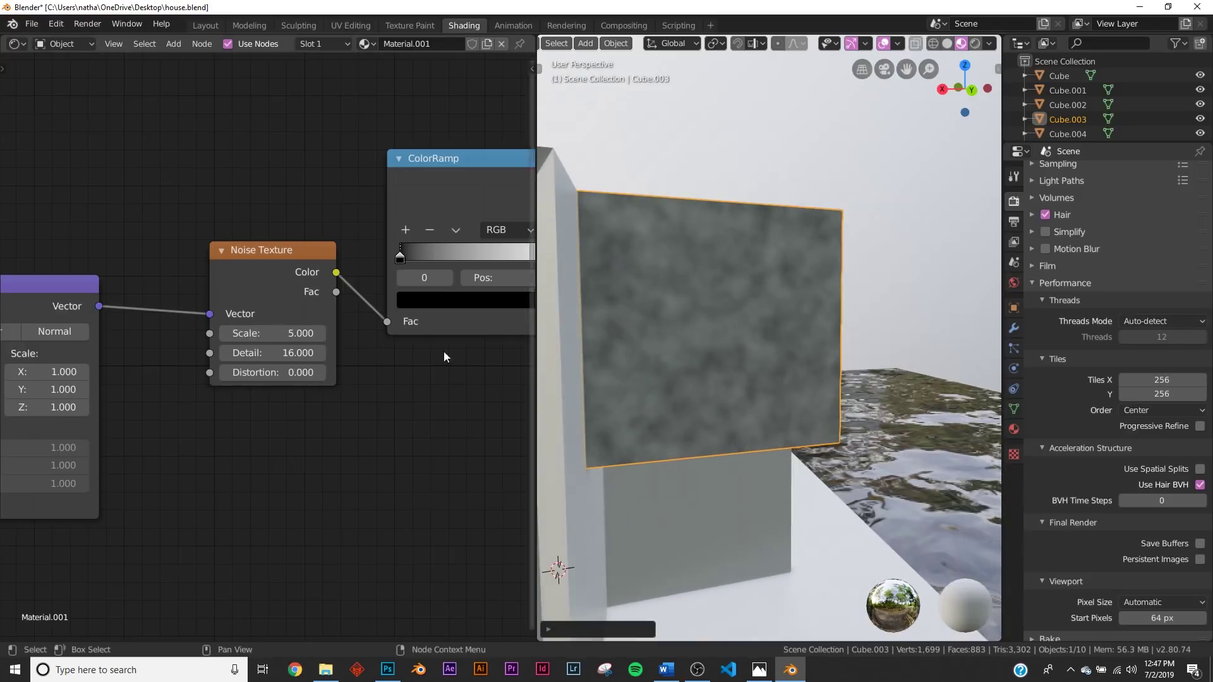
{"action": "left_click_drag", "start_coordinate": [266, 336], "coordinate": [246, 336]}
{"action": "middle_click_drag", "start_coordinate": [266, 333], "coordinate": [157, 379]}
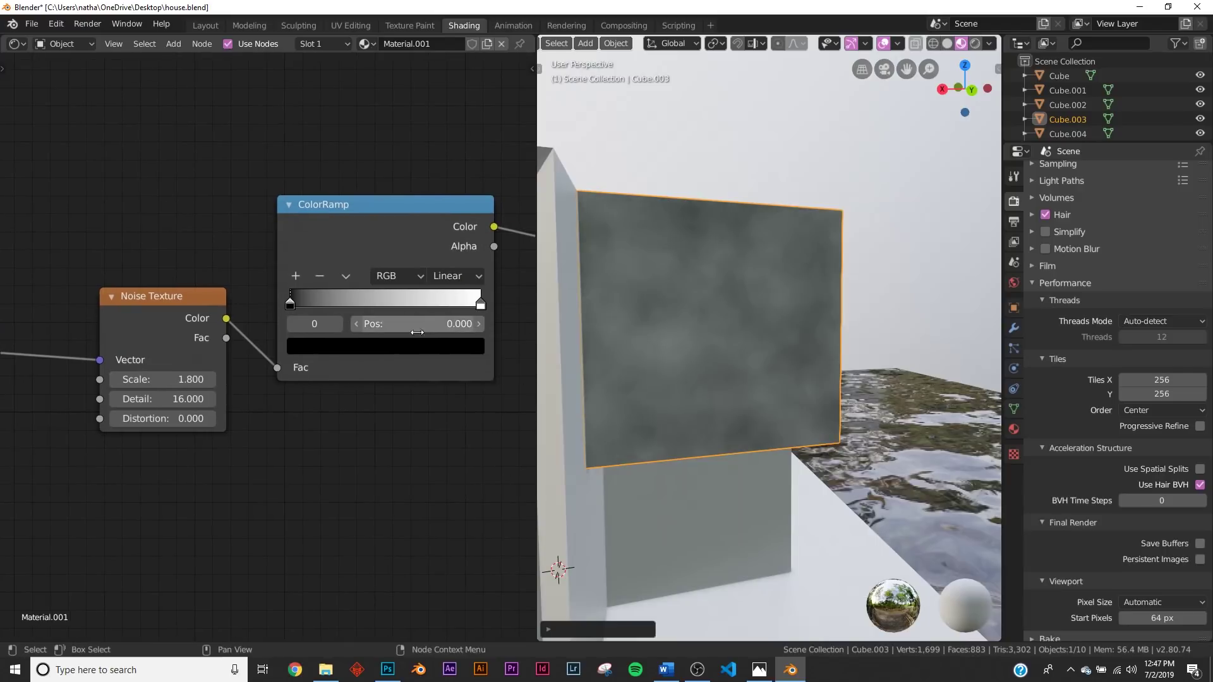
{"action": "left_click_drag", "start_coordinate": [441, 221], "coordinate": [441, 179]}
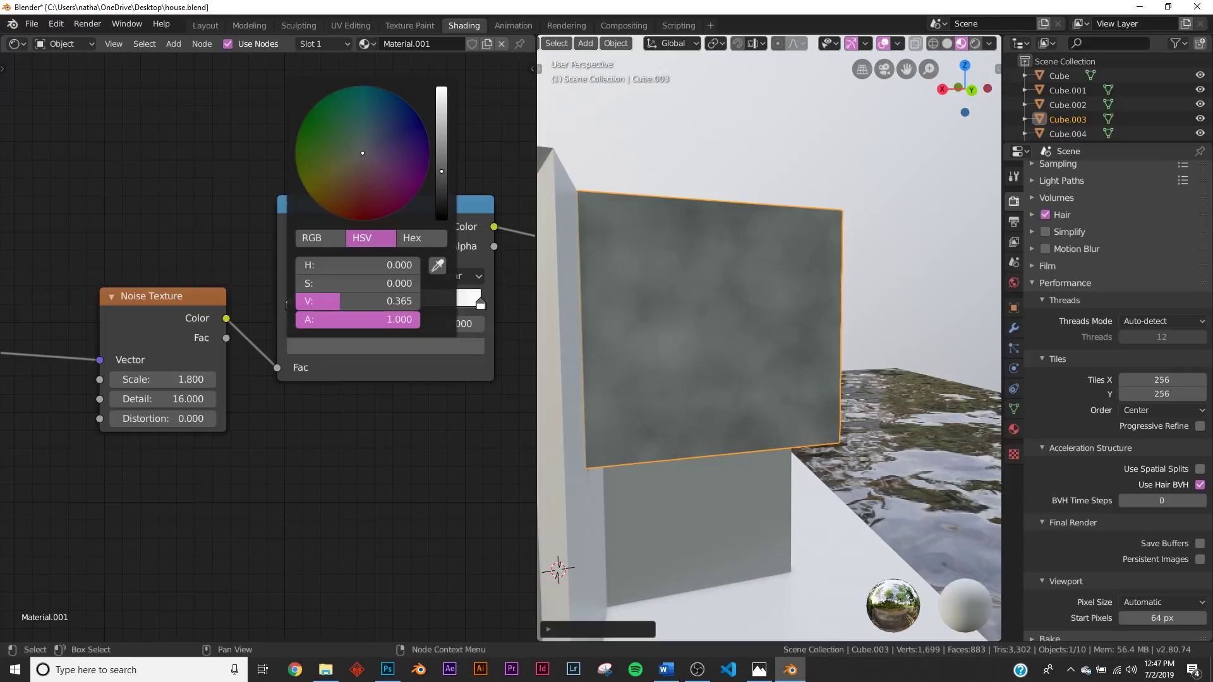
{"action": "scroll", "coordinate": [362, 414], "scroll_direction": "down", "scroll_amount": 1}
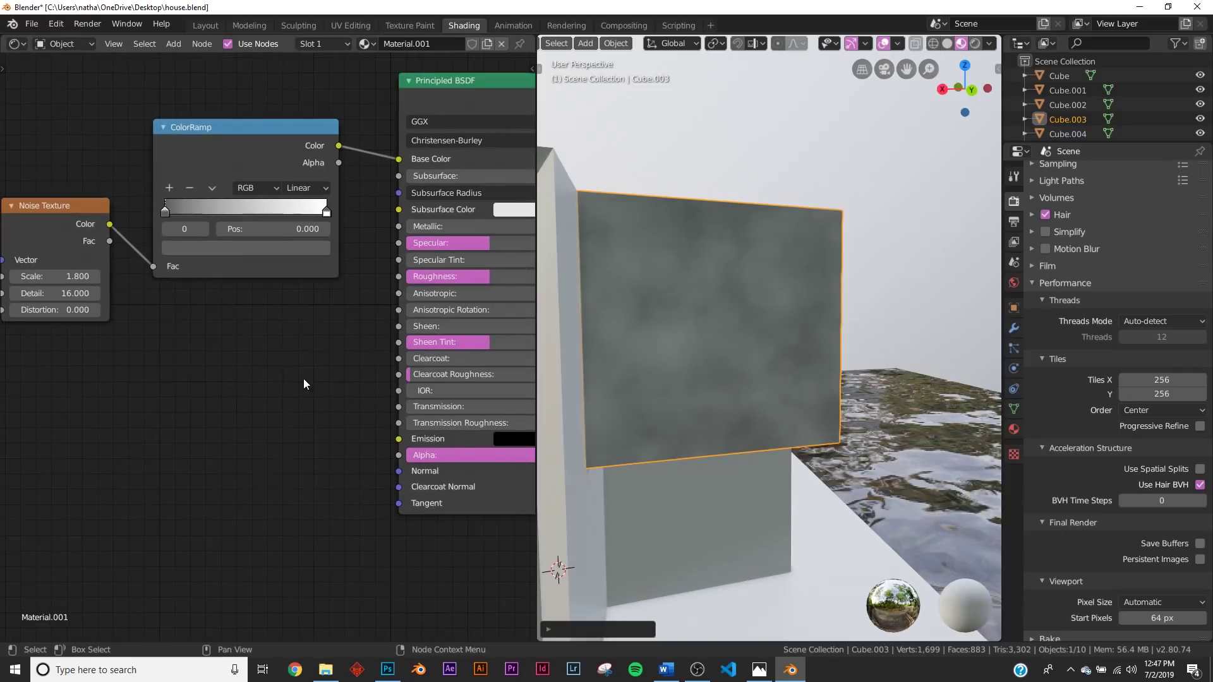
Add a Bump node feeding the Principled BSDF's Normal input and drive its Height with the Noise Texture's Color output
{"action": "key", "text": "shift+a"}
{"action": "left_click", "coordinate": [302, 378]}
{"action": "type", "text": "bum"}
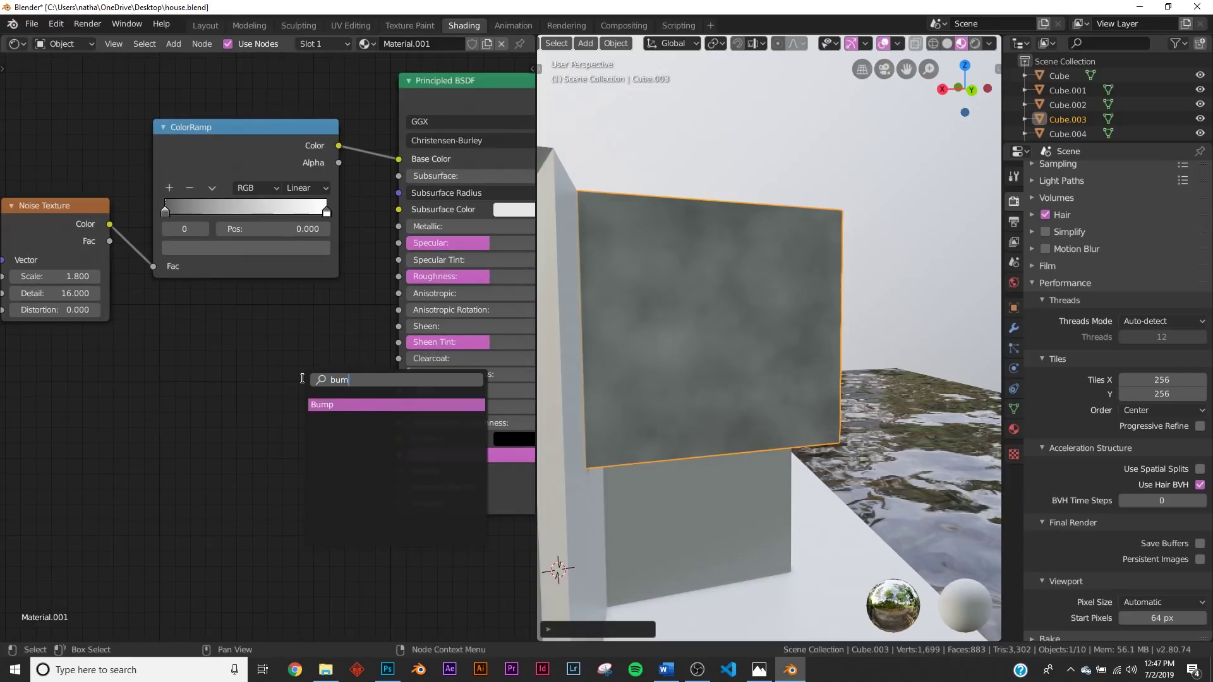
{"action": "left_click", "coordinate": [310, 407]}
{"action": "left_click_drag", "start_coordinate": [328, 455], "coordinate": [399, 470]}
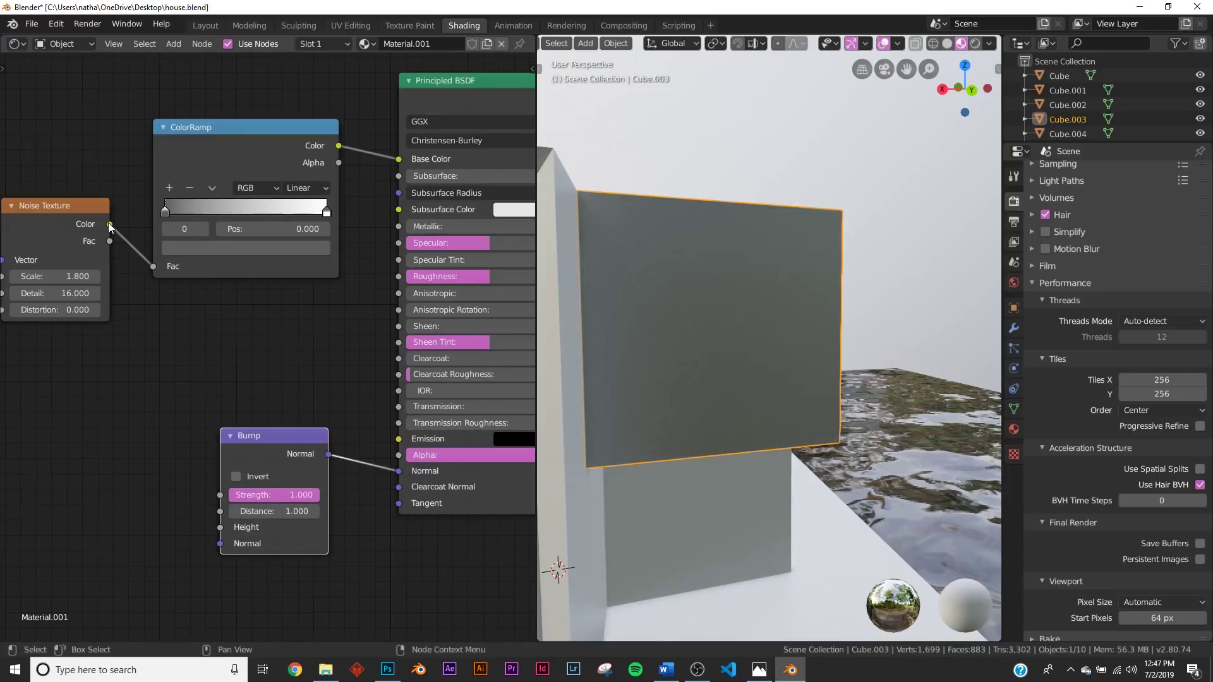
{"action": "left_click_drag", "start_coordinate": [110, 225], "coordinate": [127, 242]}
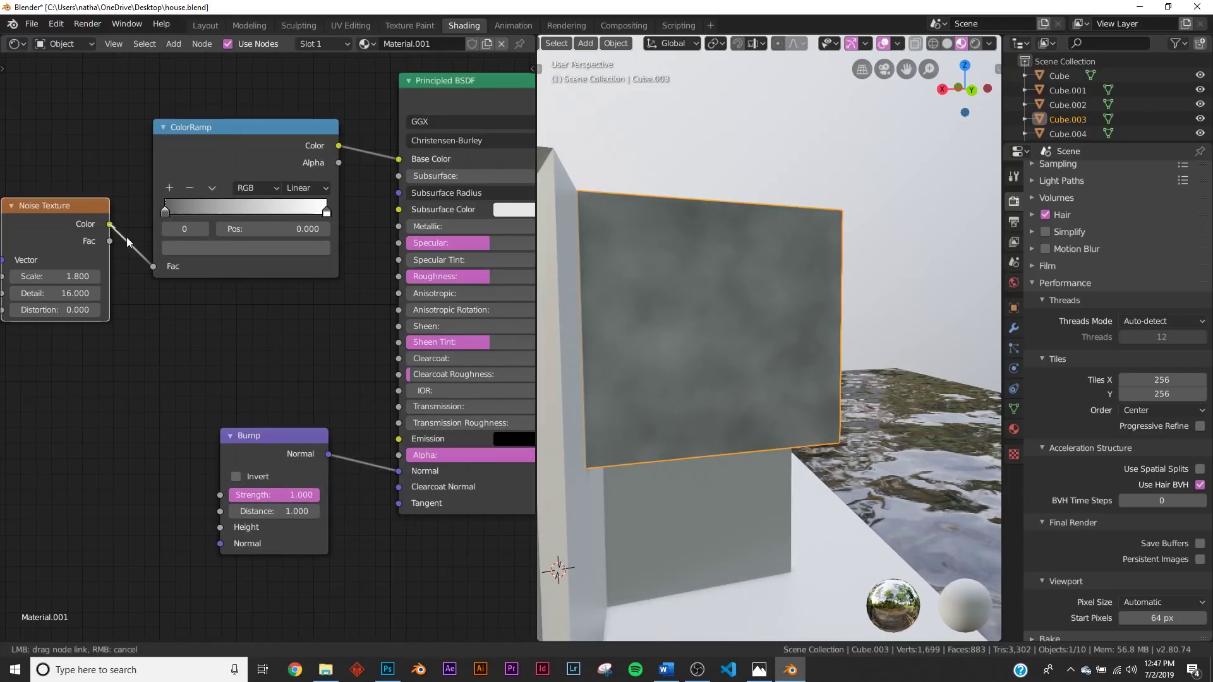
{"action": "left_click_drag", "start_coordinate": [180, 435], "coordinate": [214, 528]}
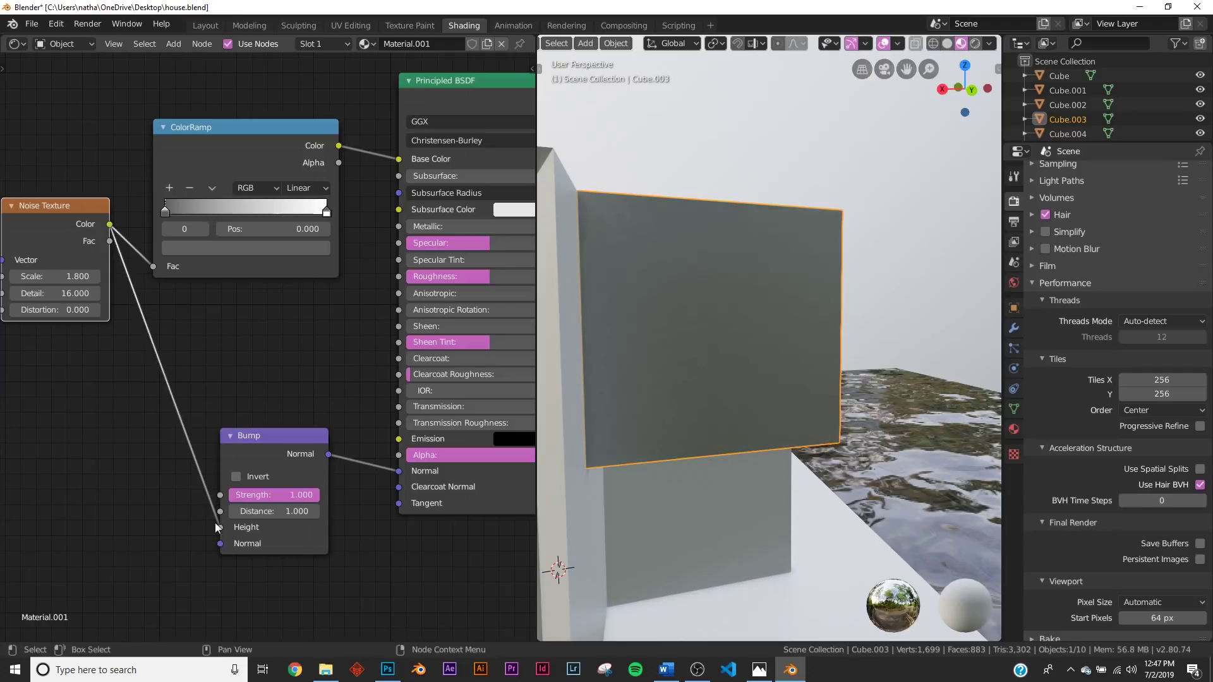
Lower the Bump node's strength to about 0.16, judging the relief on the upper block
{"action": "middle_click_drag", "start_coordinate": [730, 301], "coordinate": [726, 385]}
{"action": "scroll", "coordinate": [756, 395], "scroll_direction": "up", "scroll_amount": 3}
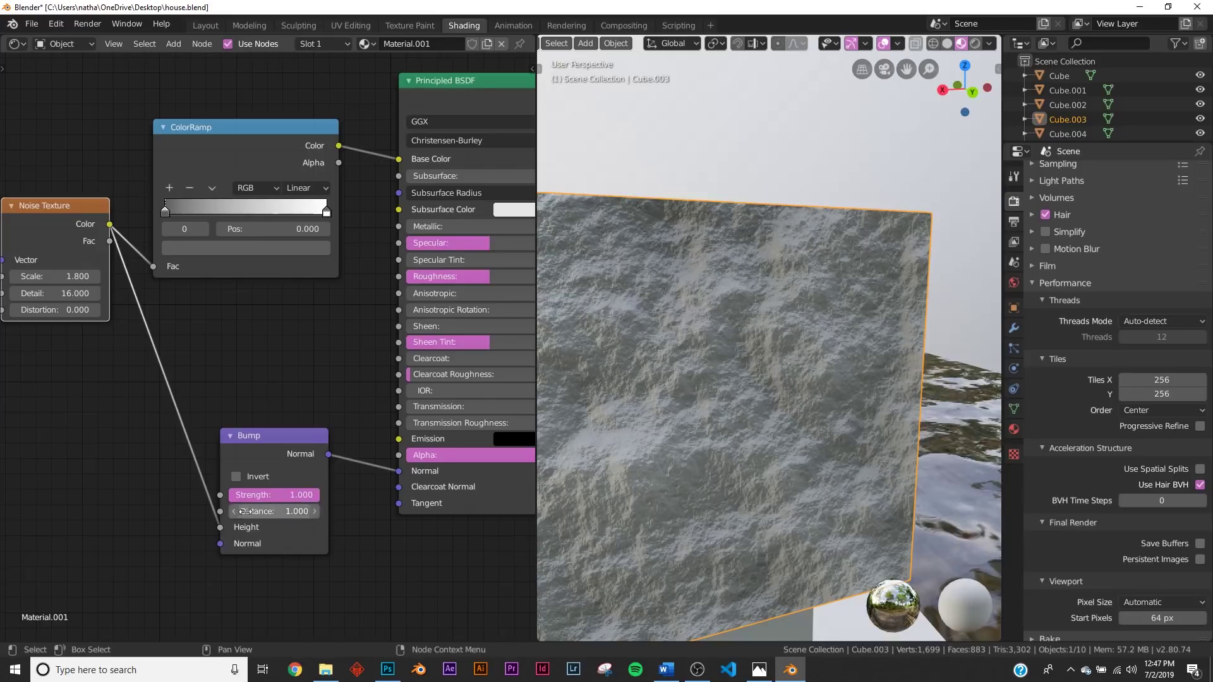
{"action": "scroll", "coordinate": [316, 515], "scroll_direction": "up", "scroll_amount": 2}
{"action": "left_click_drag", "start_coordinate": [284, 510], "coordinate": [189, 511]}
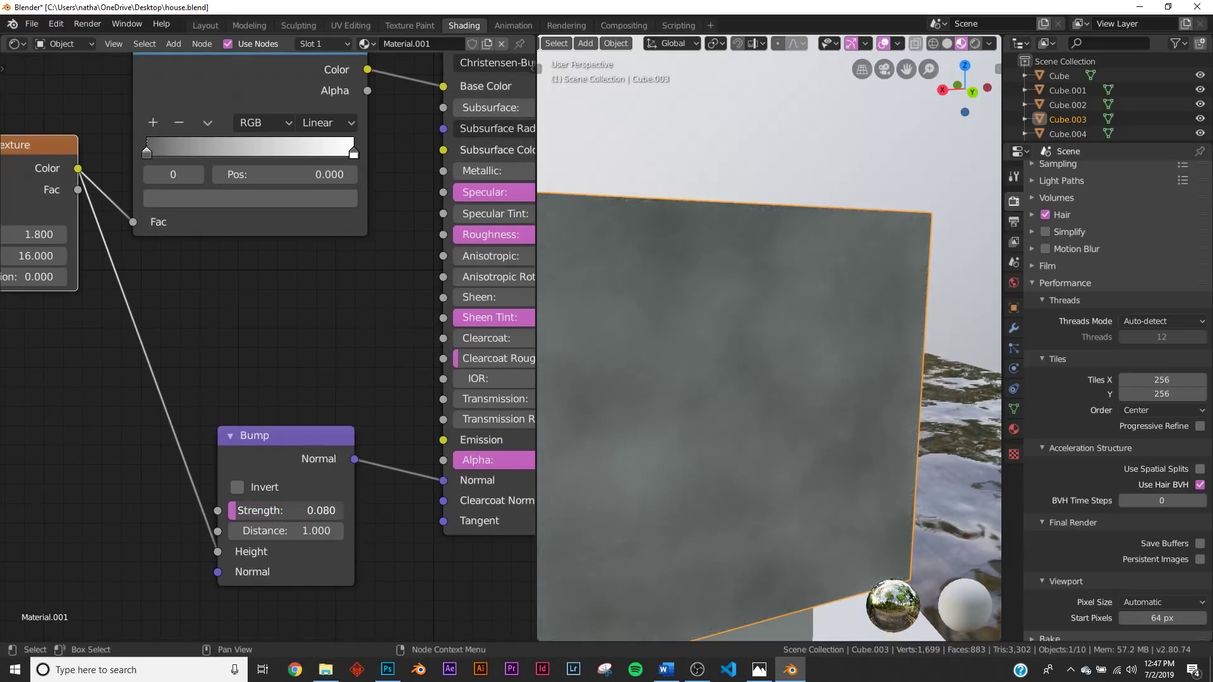
{"action": "middle_click_drag", "start_coordinate": [727, 408], "coordinate": [755, 381]}
{"action": "scroll", "coordinate": [754, 381], "scroll_direction": "up", "scroll_amount": 3}
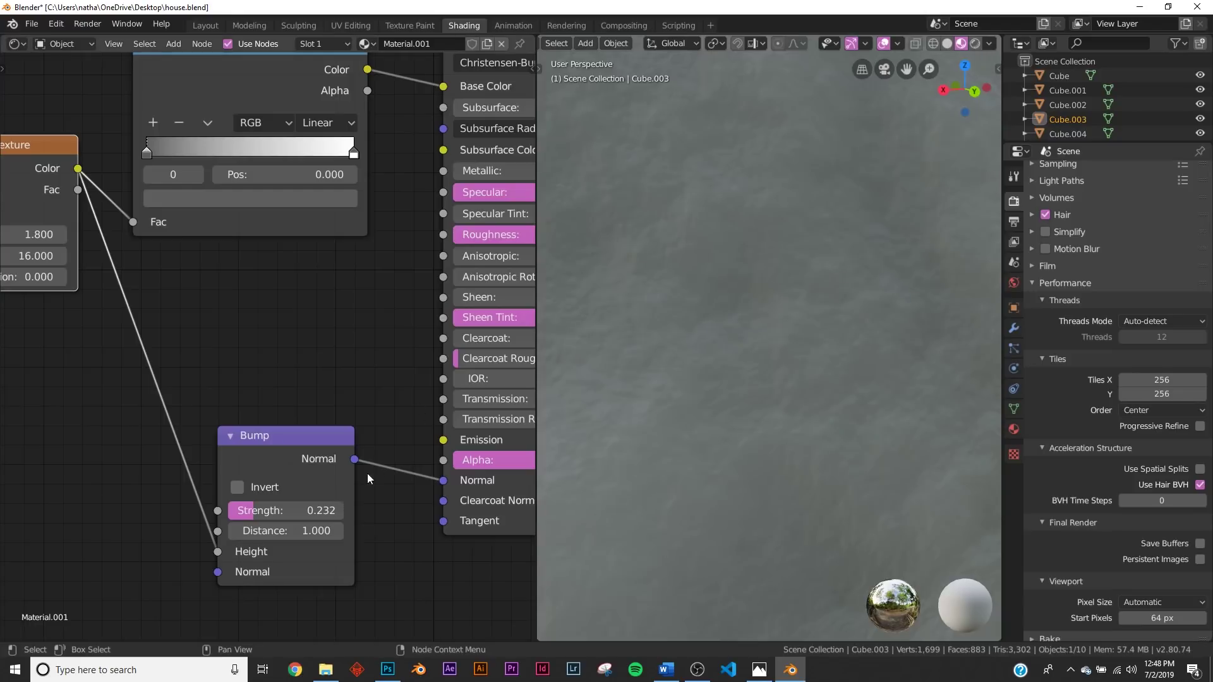
{"action": "scroll", "coordinate": [749, 356], "scroll_direction": "down", "scroll_amount": 6}
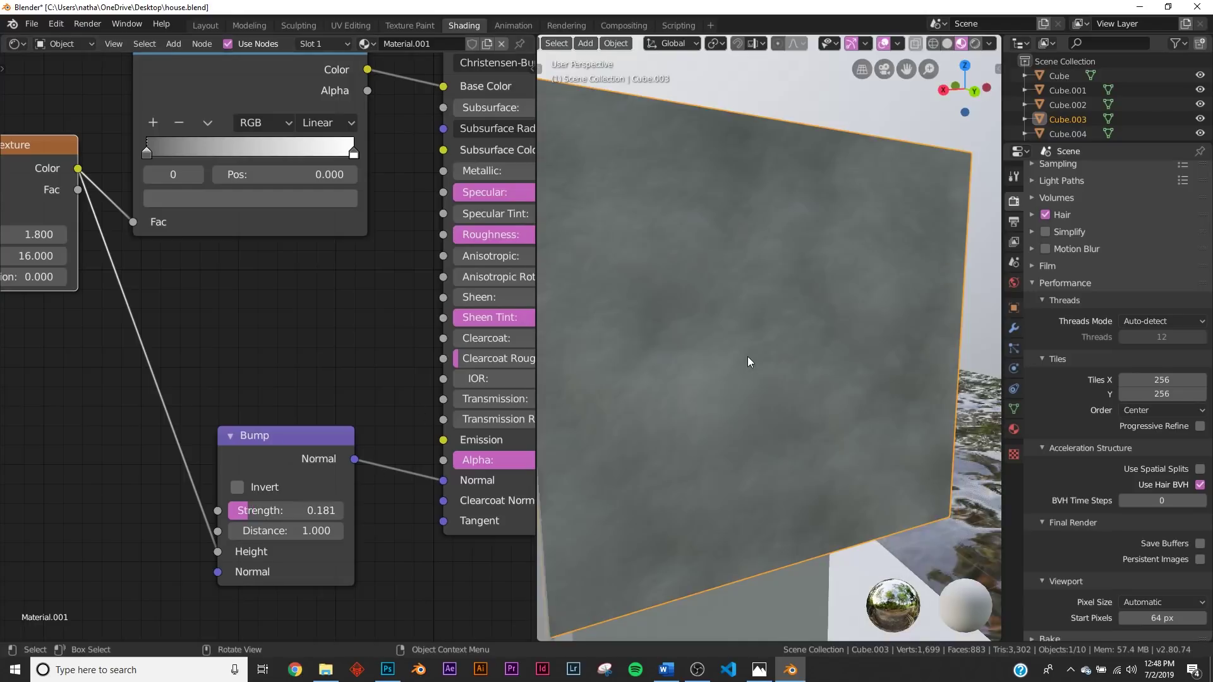
{"action": "mouse_move", "coordinate": [748, 356]}
{"action": "middle_mouse_down"}
{"action": "mouse_move", "coordinate": [771, 358]}
{"action": "mouse_move", "coordinate": [757, 364]}
{"action": "middle_mouse_up"}
{"action": "scroll", "coordinate": [757, 364], "scroll_direction": "up", "scroll_amount": 7}
{"action": "scroll", "coordinate": [757, 364], "scroll_direction": "down", "scroll_amount": 2}
{"action": "left_click_drag", "start_coordinate": [266, 513], "coordinate": [262, 513]}
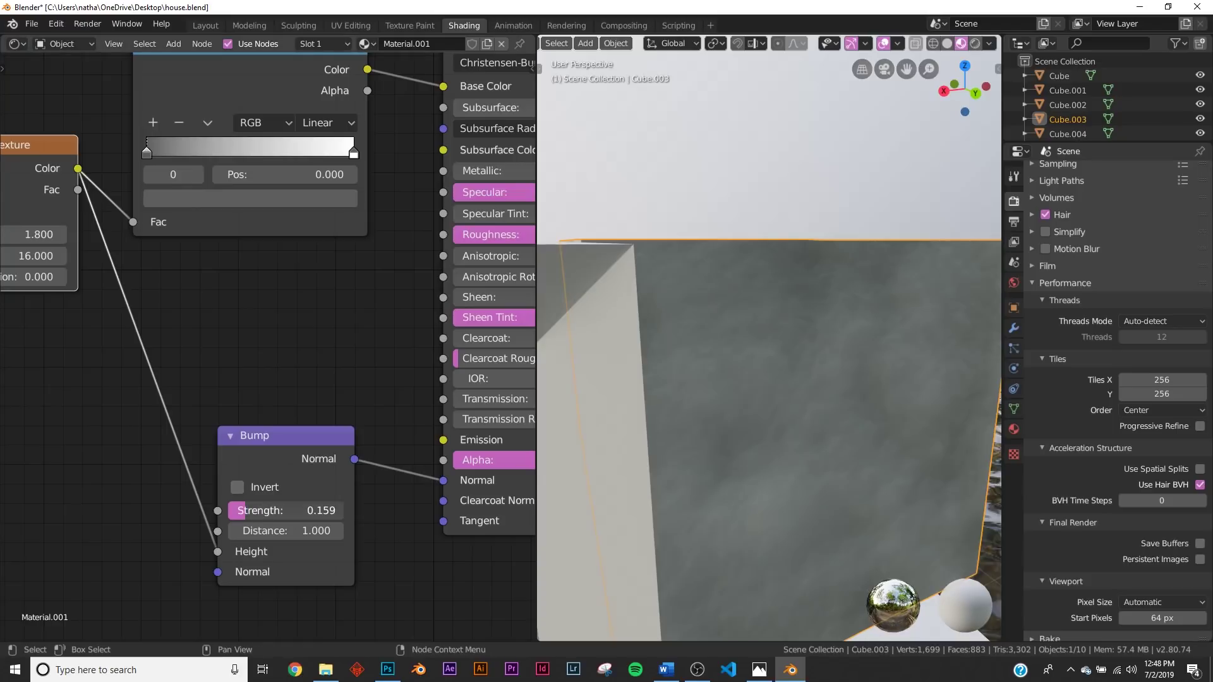
Assign the existing Material.001 to the upper block with the framed facade in the Layout workspace
{"action": "middle_click_drag", "start_coordinate": [679, 387], "coordinate": [806, 359]}
{"action": "scroll", "coordinate": [669, 332], "scroll_direction": "down", "scroll_amount": 4}
{"action": "scroll", "coordinate": [747, 403], "scroll_direction": "down", "scroll_amount": 4}
{"action": "middle_click_drag", "start_coordinate": [747, 400], "coordinate": [733, 453]}
{"action": "middle_click_drag", "start_coordinate": [737, 400], "coordinate": [732, 438]}
{"action": "left_click", "coordinate": [719, 378]}
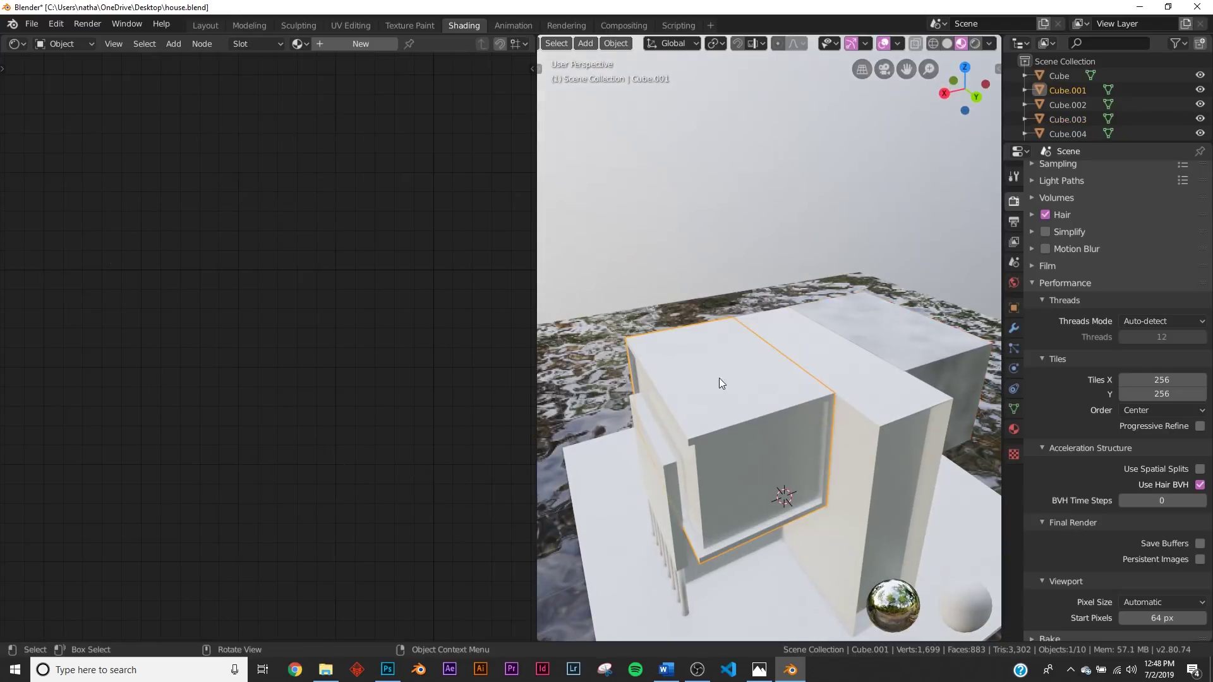
{"action": "left_click", "coordinate": [205, 25]}
{"action": "scroll", "coordinate": [436, 242], "scroll_direction": "up", "scroll_amount": 6}
{"action": "scroll", "coordinate": [438, 238], "scroll_direction": "up", "scroll_amount": 3}
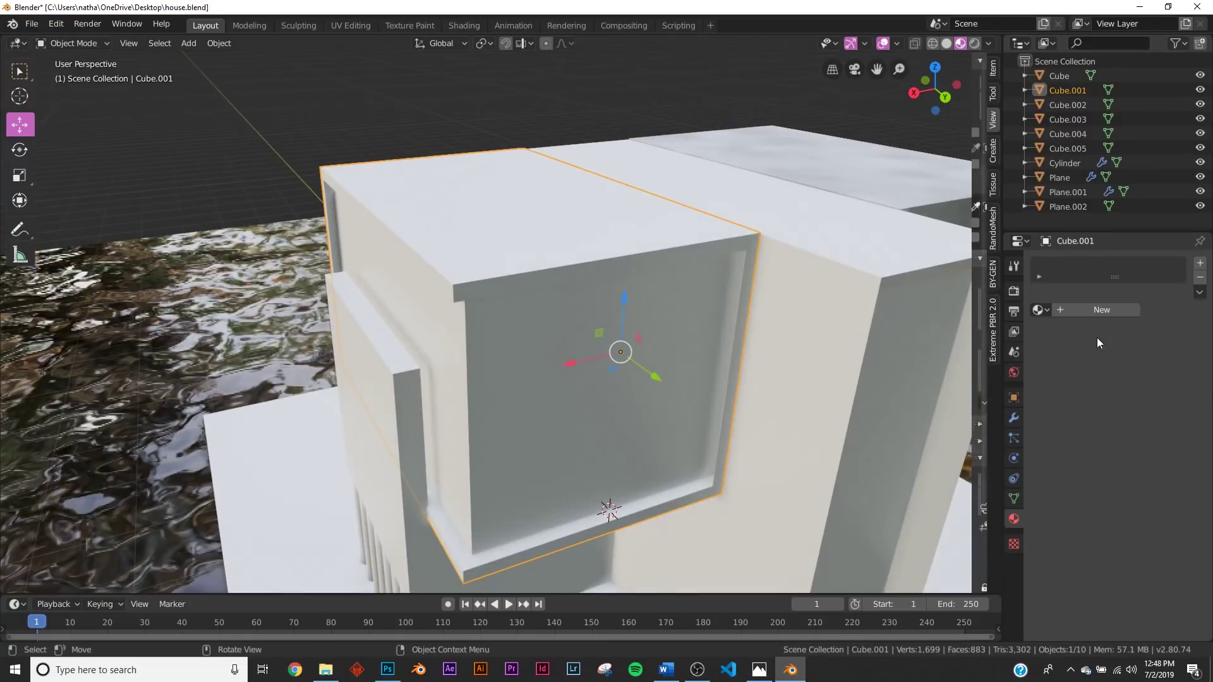
{"action": "left_click", "coordinate": [1036, 311]}
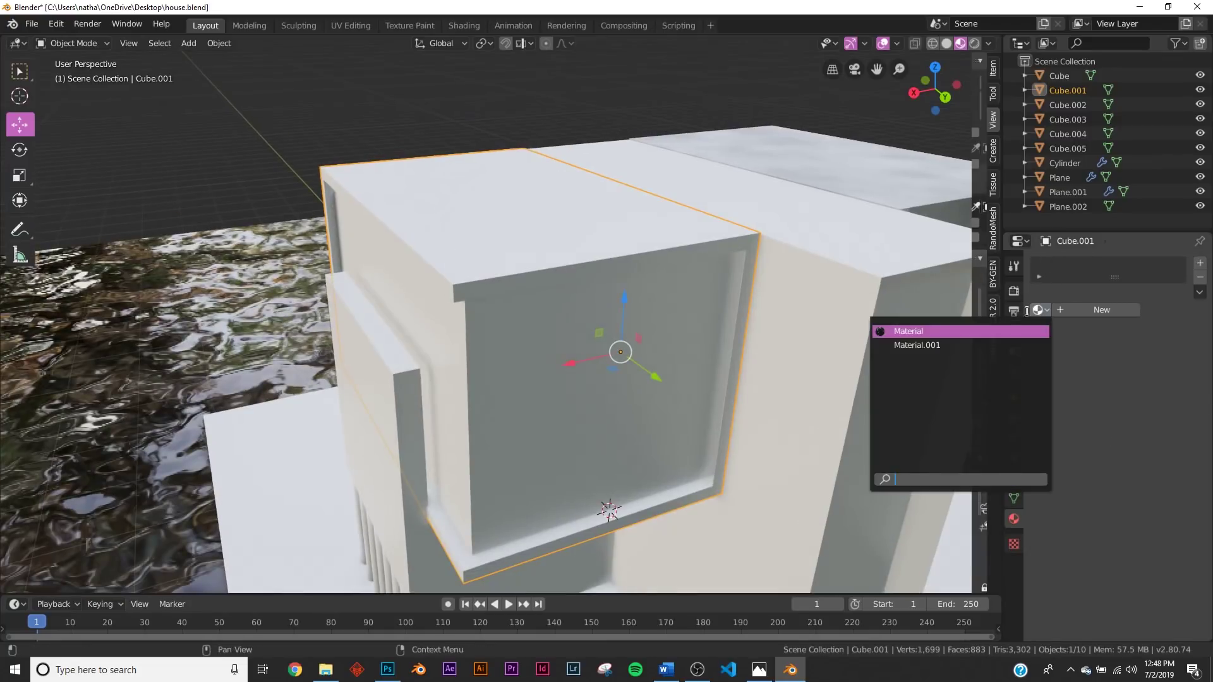
{"action": "left_click", "coordinate": [903, 347]}
Give the central tower a new material with a dark grey base color
{"action": "middle_click_drag", "start_coordinate": [595, 362], "coordinate": [605, 422]}
{"action": "middle_click_drag", "start_coordinate": [591, 490], "coordinate": [620, 336]}
{"action": "scroll", "coordinate": [620, 332], "scroll_direction": "up", "scroll_amount": 2}
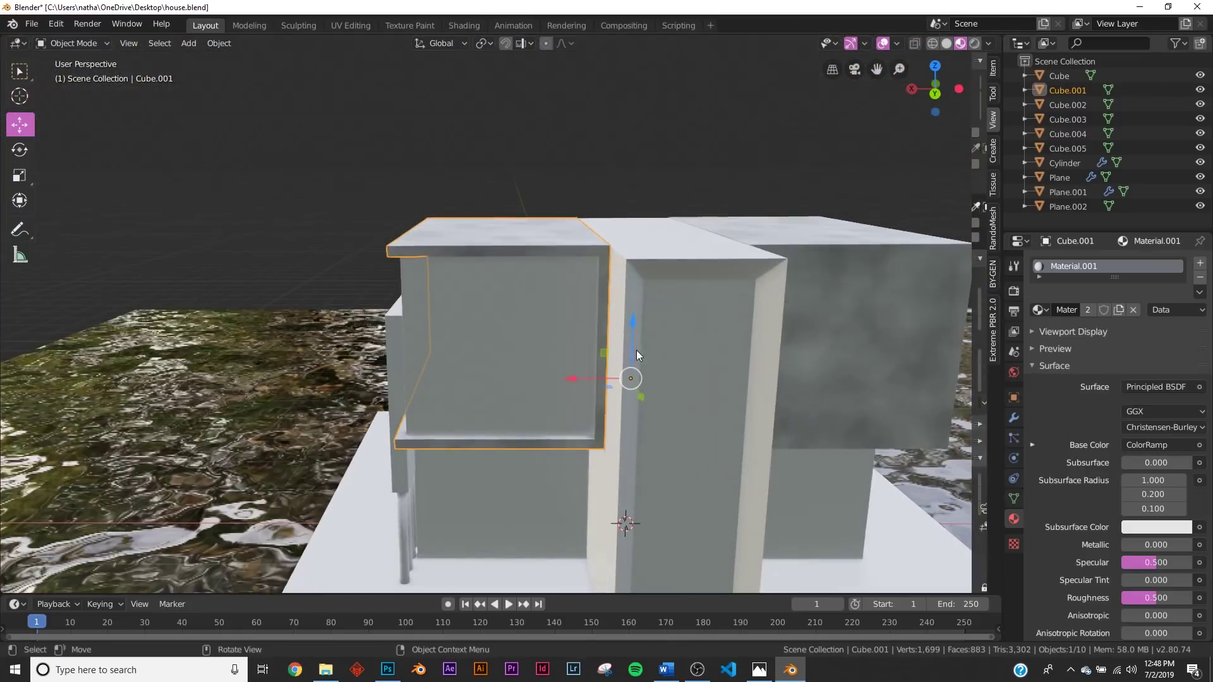
{"action": "scroll", "coordinate": [635, 350], "scroll_direction": "up", "scroll_amount": 2}
{"action": "left_click", "coordinate": [685, 253]}
{"action": "left_click", "coordinate": [1124, 311]}
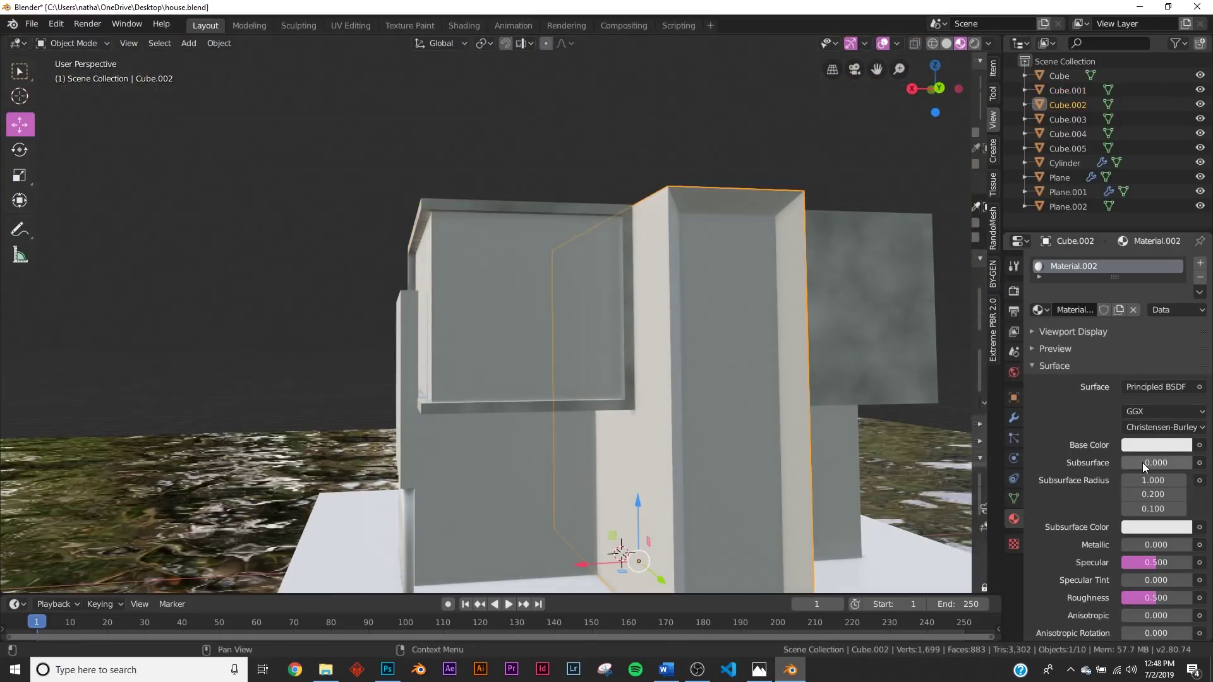
{"action": "left_click", "coordinate": [1163, 444]}
{"action": "left_click_drag", "start_coordinate": [1180, 284], "coordinate": [1180, 338]}
Assign the existing Material.001 to the base slab beneath the building
{"action": "middle_click_drag", "start_coordinate": [564, 320], "coordinate": [559, 212]}
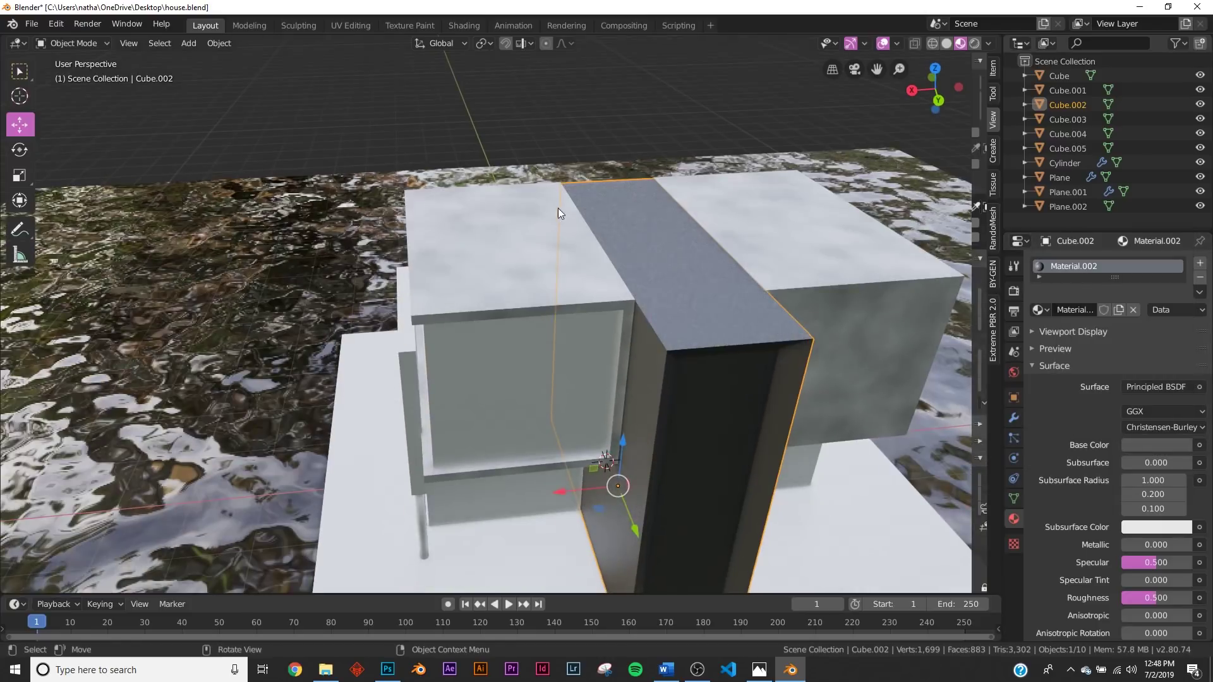
{"action": "middle_click_drag", "start_coordinate": [893, 335], "coordinate": [878, 282]}
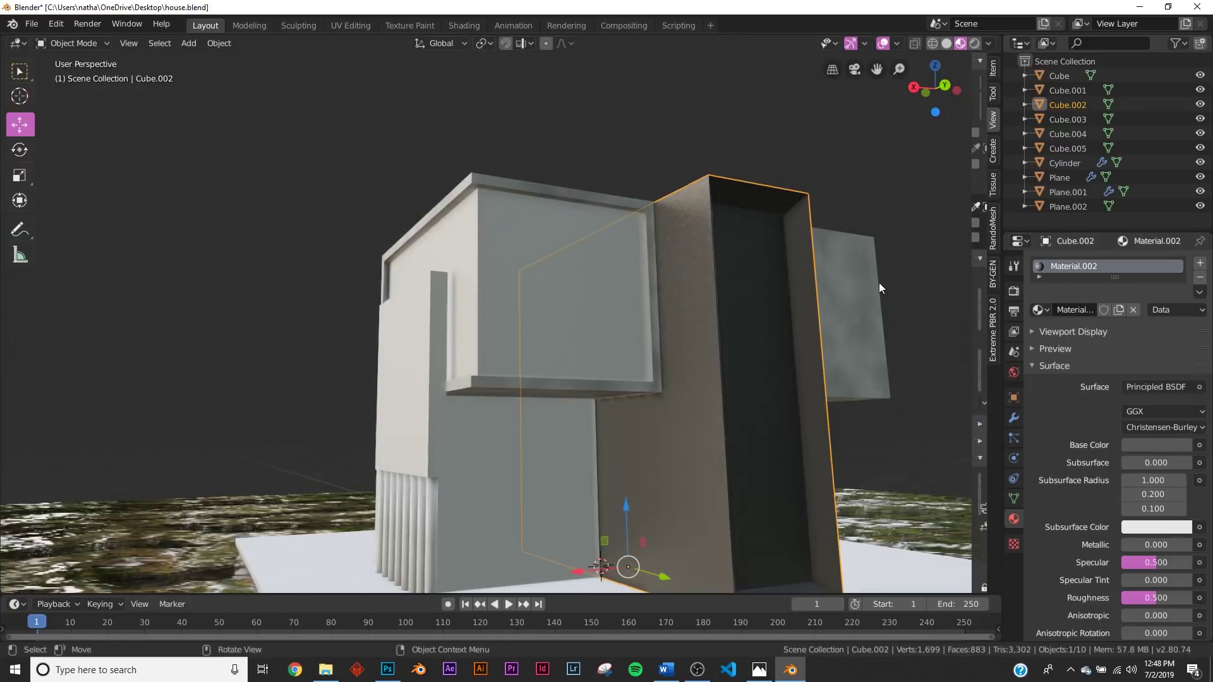
{"action": "middle_click_drag", "start_coordinate": [644, 412], "coordinate": [615, 322], "text": "shift"}
{"action": "left_click", "coordinate": [509, 491]}
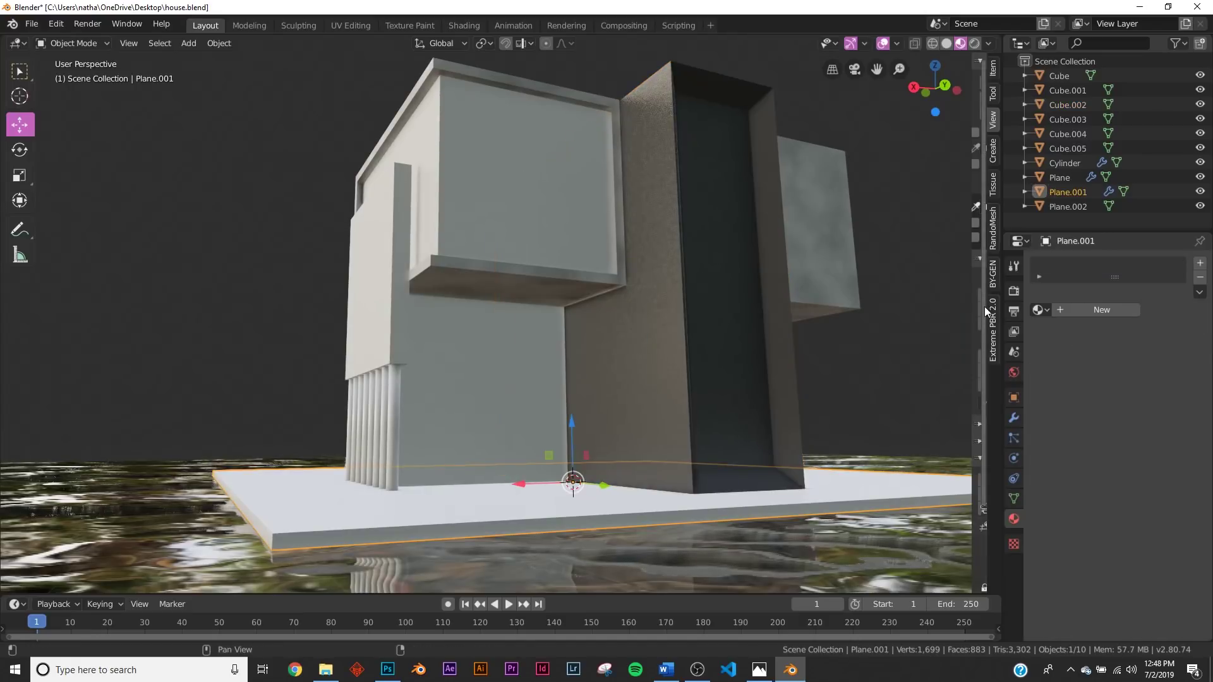
{"action": "left_click", "coordinate": [1039, 309]}
{"action": "left_click", "coordinate": [916, 359]}
{"action": "middle_click_drag", "start_coordinate": [532, 360], "coordinate": [554, 378]}
{"action": "left_click", "coordinate": [1038, 310]}
{"action": "left_click", "coordinate": [916, 345]}
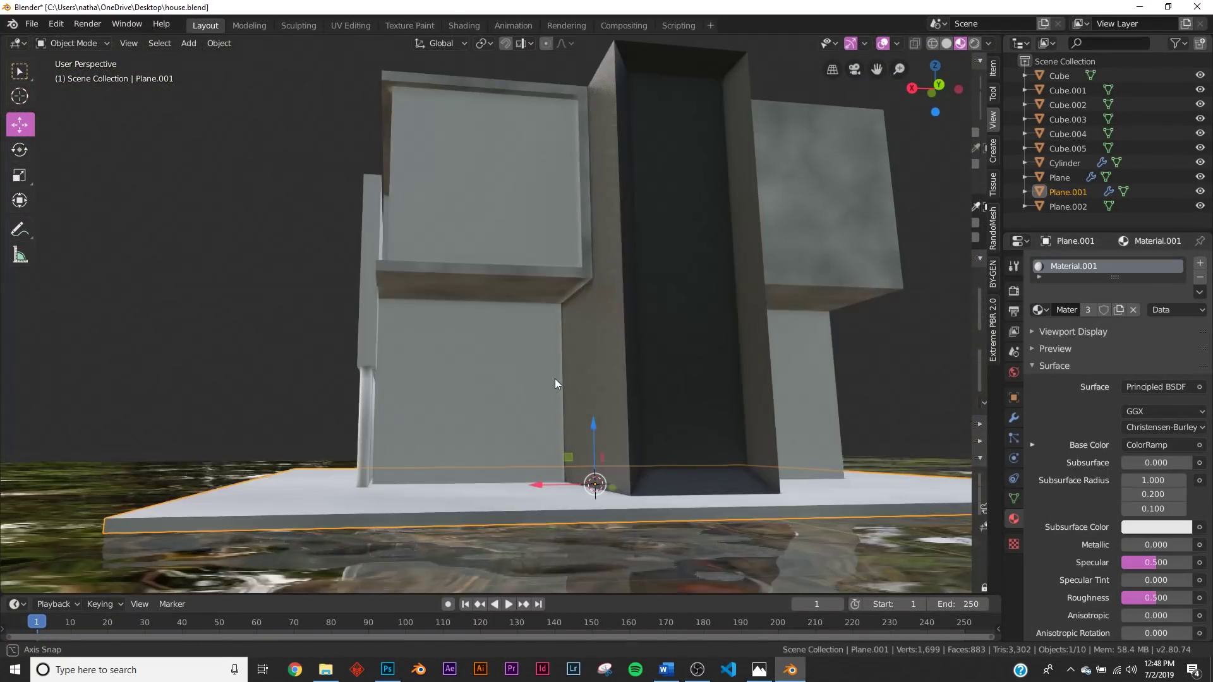
Select the thin facade panel above the row of columns and create a new material for it in the Shading workspace
{"action": "middle_click_drag", "start_coordinate": [616, 328], "coordinate": [504, 397]}
{"action": "scroll", "coordinate": [666, 382], "scroll_direction": "up", "scroll_amount": 3}
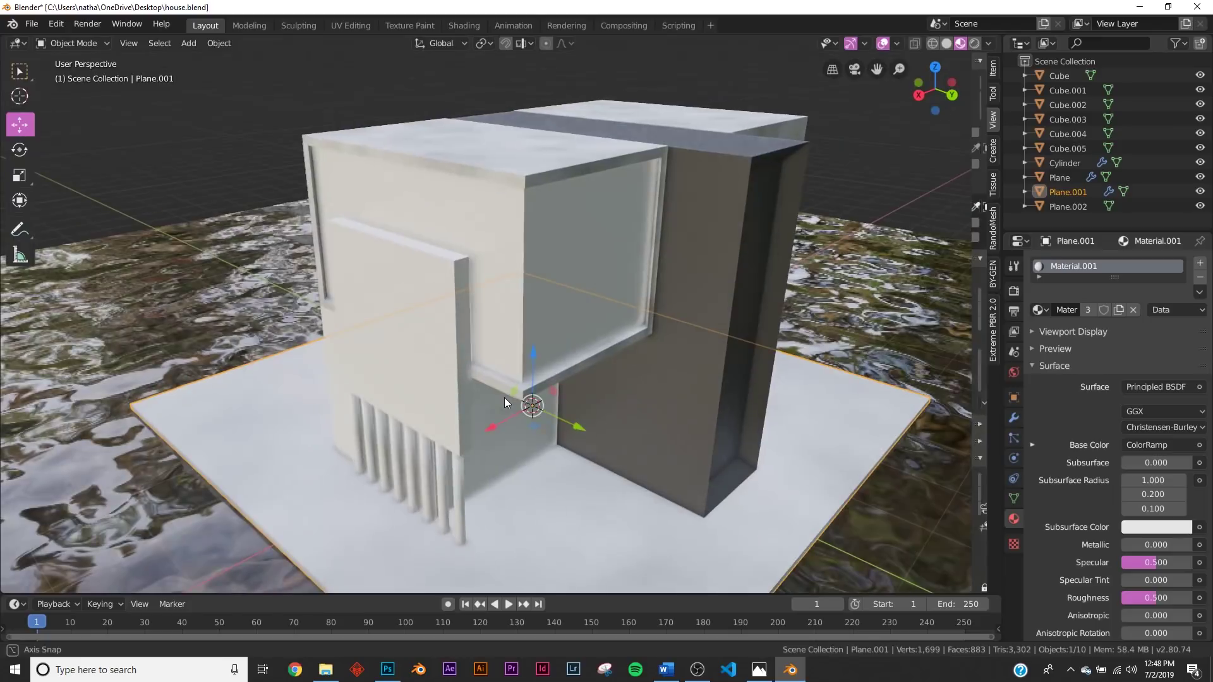
{"action": "left_click", "coordinate": [445, 269]}
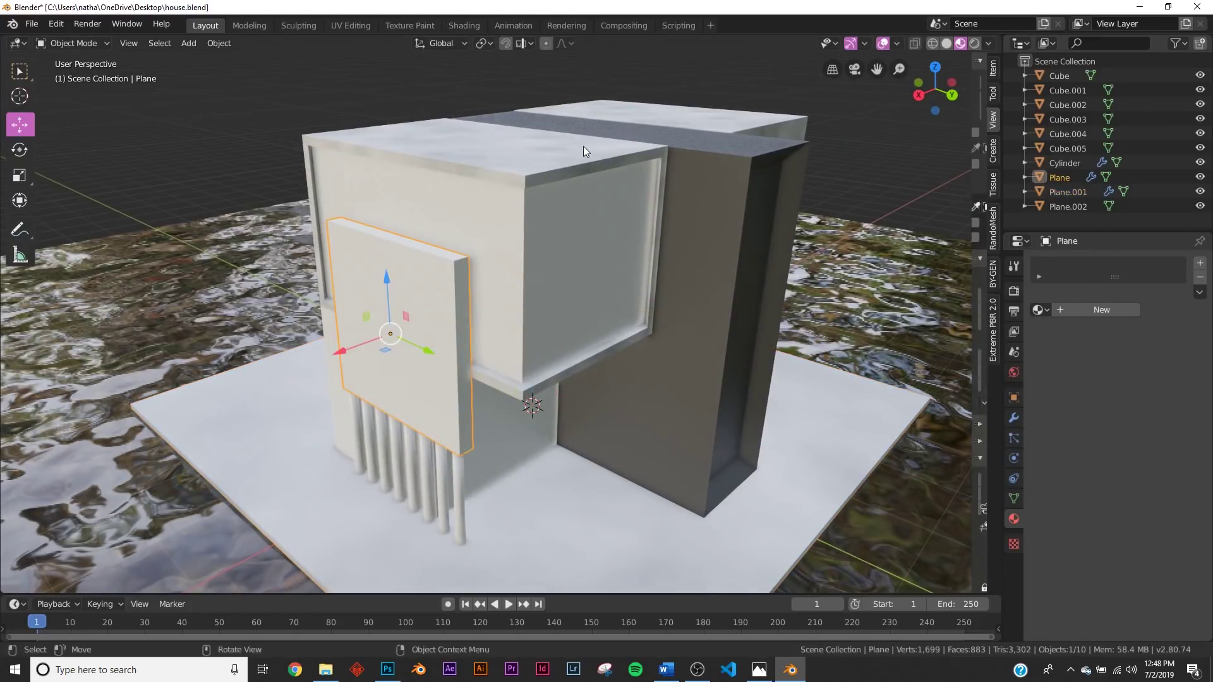
{"action": "left_click", "coordinate": [465, 28]}
{"action": "mouse_move", "coordinate": [677, 420]}
{"action": "middle_mouse_down"}
{"action": "mouse_move", "coordinate": [834, 362]}
{"action": "mouse_move", "coordinate": [637, 339]}
{"action": "mouse_move", "coordinate": [750, 344]}
{"action": "middle_mouse_up"}
{"action": "scroll", "coordinate": [814, 381], "scroll_direction": "up", "scroll_amount": 2}
{"action": "scroll", "coordinate": [750, 343], "scroll_direction": "up", "scroll_amount": 2}
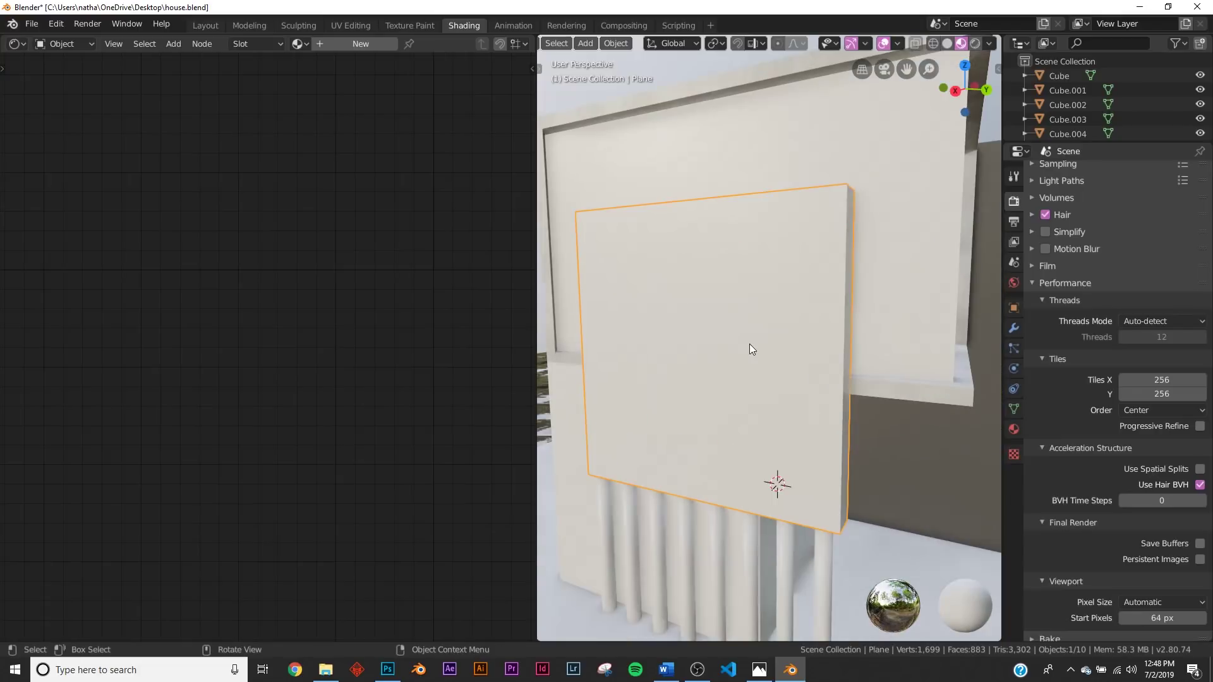
{"action": "left_click", "coordinate": [347, 45]}
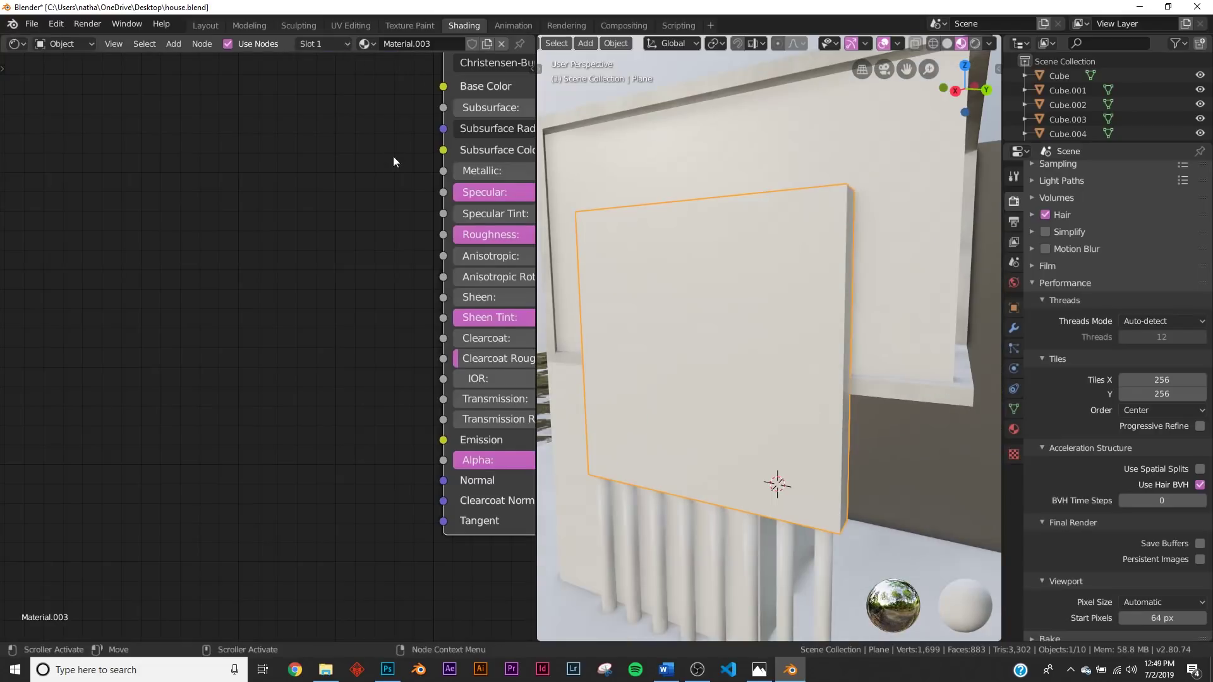
Make the facade panel's material fully metallic with a muted reddish-grey base color: hue 0.005, saturation 0.126, value 0.519
{"action": "middle_click_drag", "start_coordinate": [393, 157], "coordinate": [204, 302]}
{"action": "left_click_drag", "start_coordinate": [284, 294], "coordinate": [442, 295]}
{"action": "left_click", "coordinate": [441, 215]}
{"action": "left_click", "coordinate": [453, 215]}
{"action": "left_click_drag", "start_coordinate": [525, 260], "coordinate": [532, 299]}
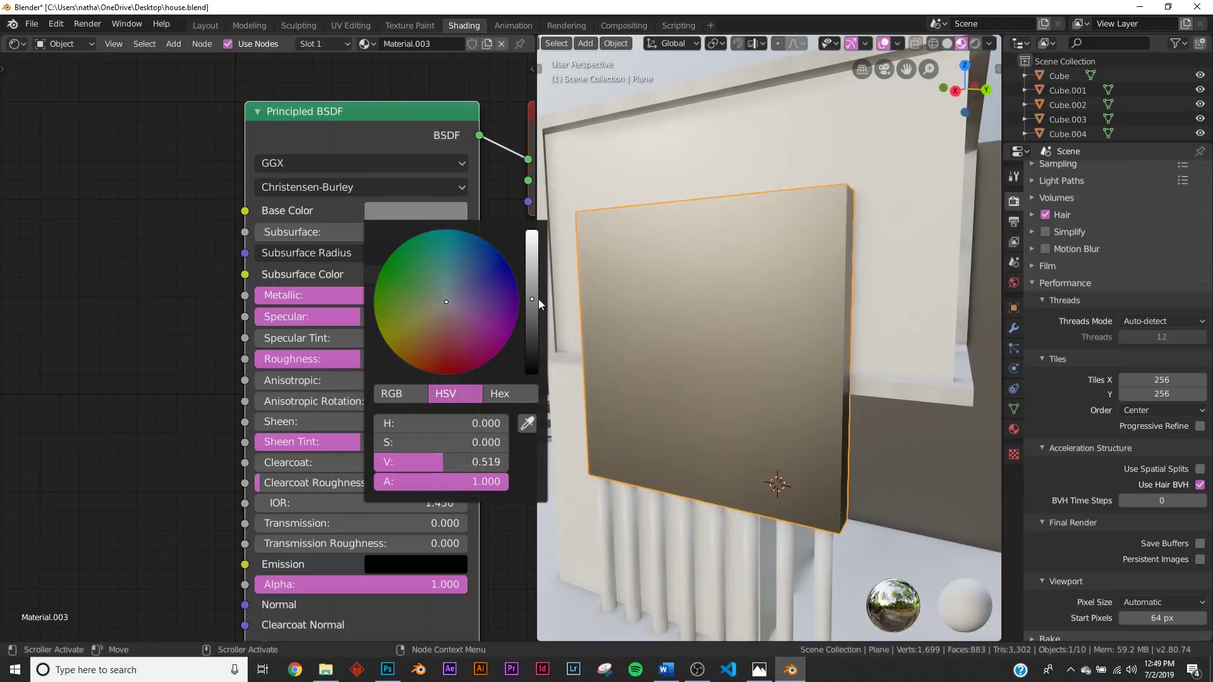
{"action": "left_click_drag", "start_coordinate": [448, 303], "coordinate": [446, 311]}
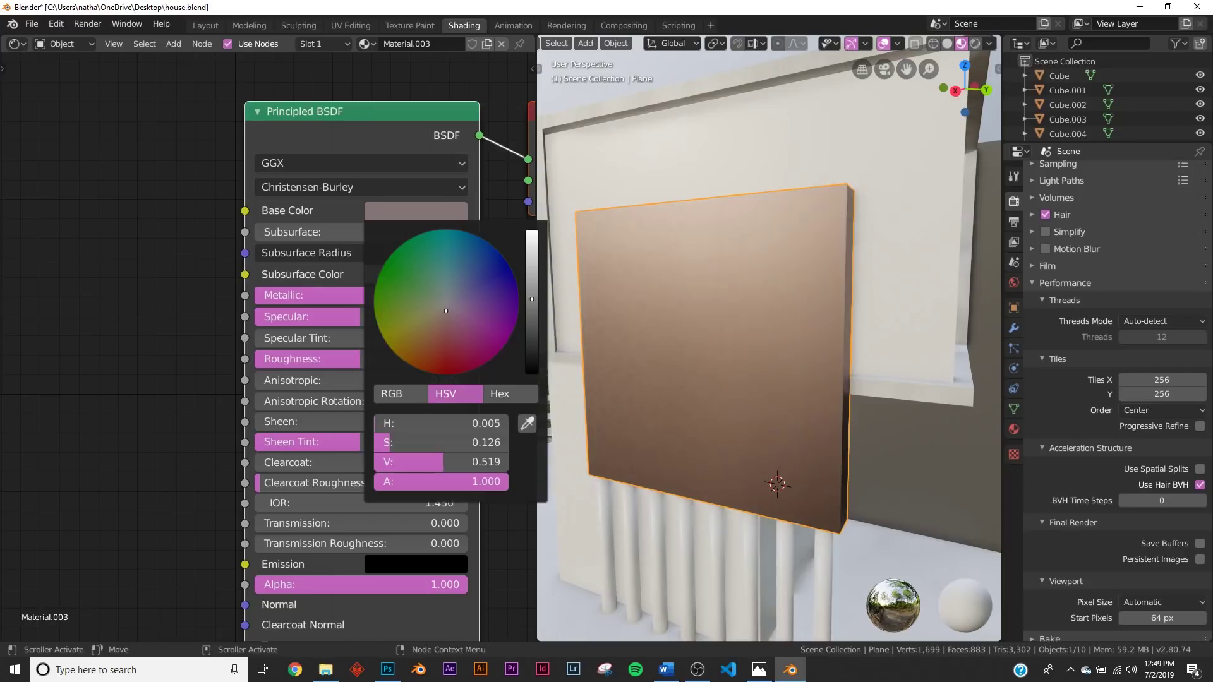
{"action": "scroll", "coordinate": [767, 358], "scroll_direction": "down", "scroll_amount": 4}
{"action": "mouse_move", "coordinate": [767, 358]}
{"action": "middle_mouse_down"}
{"action": "mouse_move", "coordinate": [685, 360]}
{"action": "mouse_move", "coordinate": [772, 360]}
{"action": "mouse_move", "coordinate": [753, 360]}
{"action": "middle_mouse_up"}
Add a Wave Texture node to the facade panel's material, placed with free space before the Principled BSDF
{"action": "middle_click_drag", "start_coordinate": [286, 395], "coordinate": [315, 335]}
{"action": "key", "text": "shift+a"}
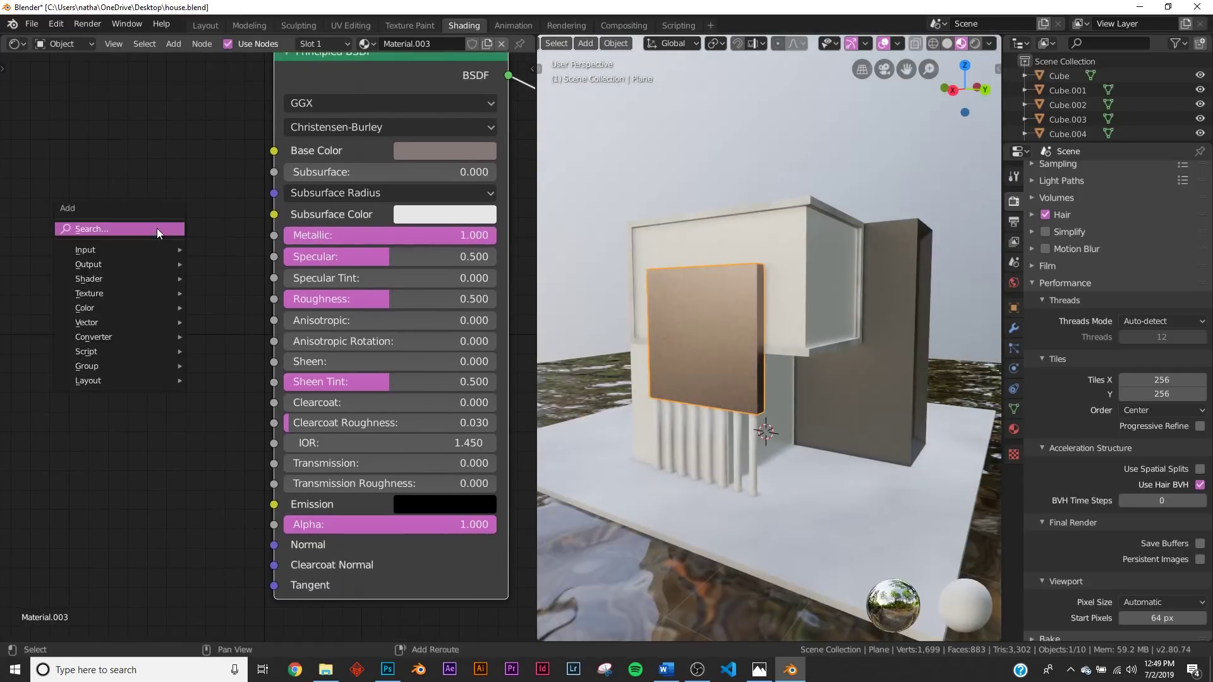
{"action": "left_click", "coordinate": [156, 228]}
{"action": "type", "text": "wav"}
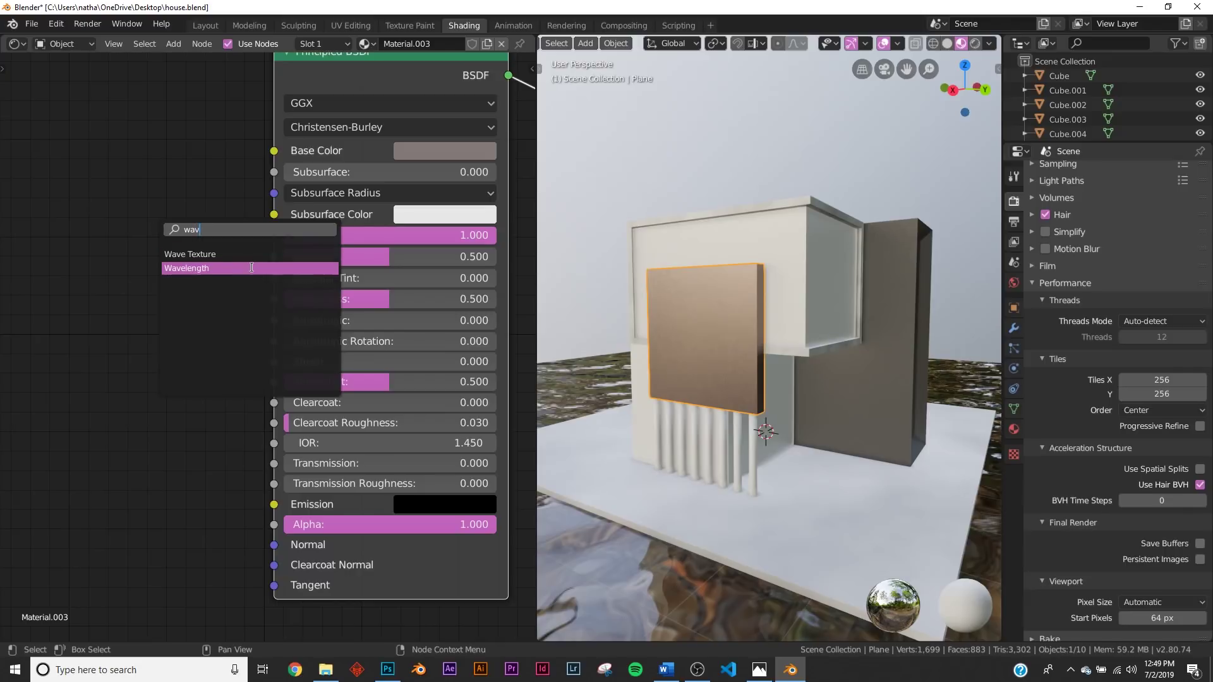
{"action": "left_click", "coordinate": [236, 255]}
{"action": "left_click", "coordinate": [477, 350]}
{"action": "middle_click_drag", "start_coordinate": [236, 423], "coordinate": [437, 353]}
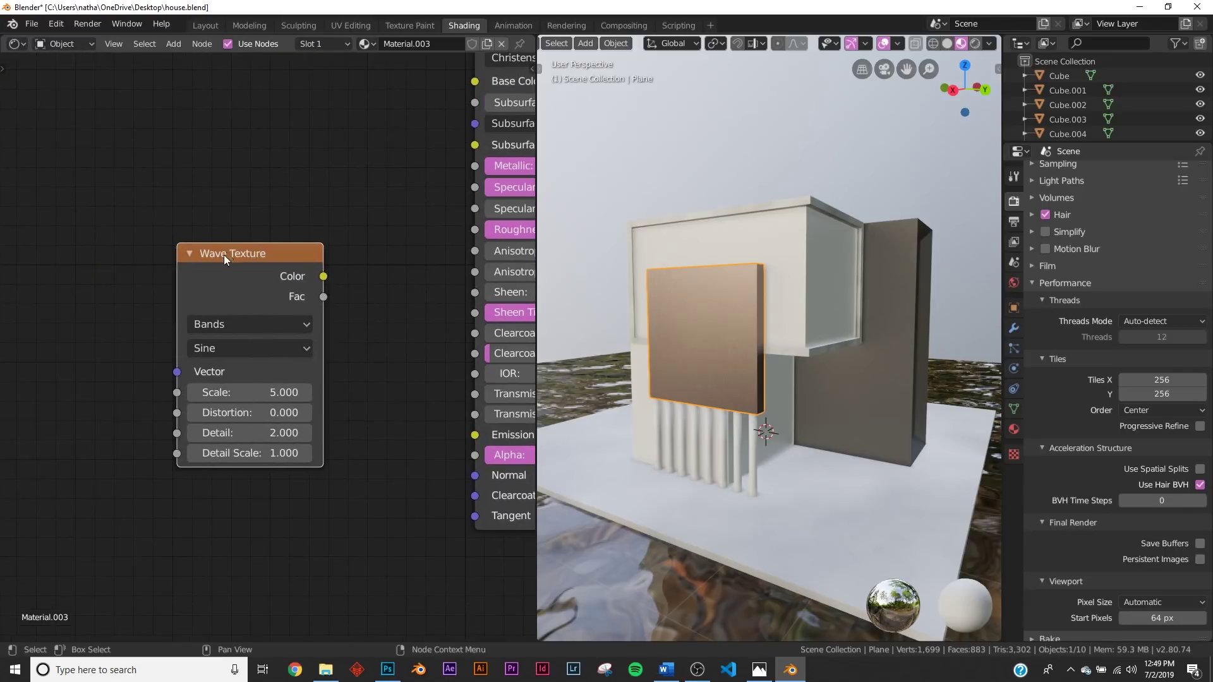
{"action": "left_click_drag", "start_coordinate": [227, 253], "coordinate": [23, 317]}
Add a Bump node, feed the Wave Texture's Color into its Height, and link it to the Principled BSDF's Normal
{"action": "key", "text": "shift+a"}
{"action": "left_click", "coordinate": [200, 282]}
{"action": "type", "text": "bum"}
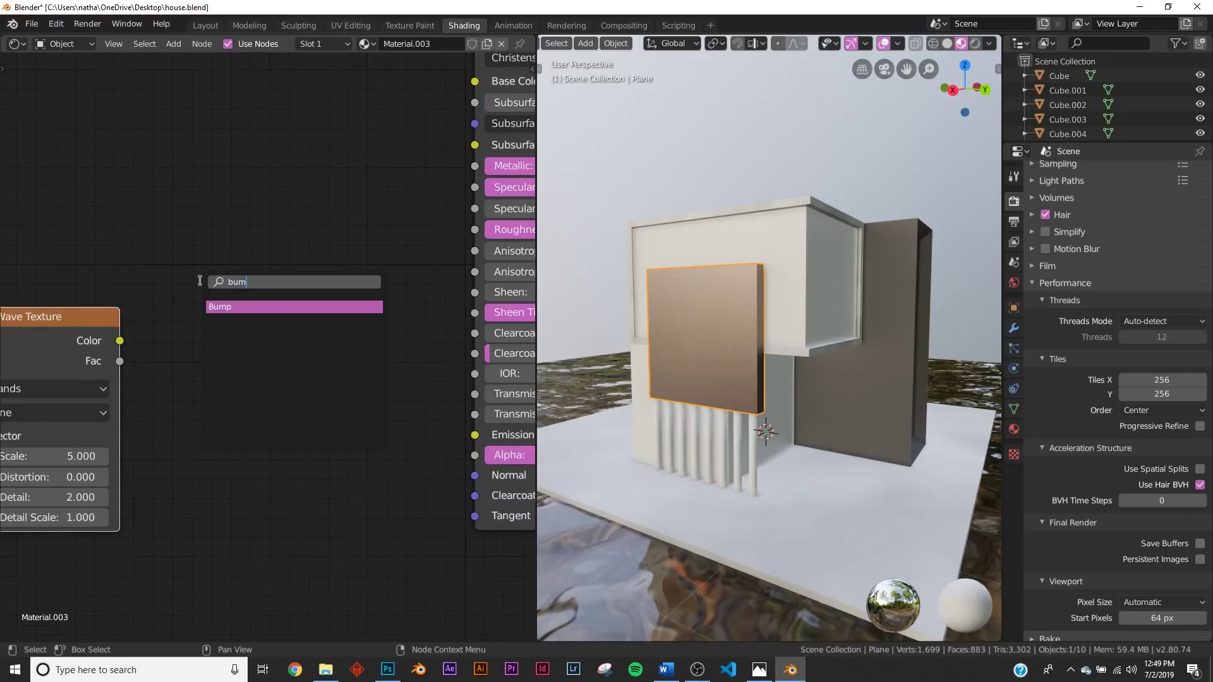
{"action": "left_click", "coordinate": [285, 305]}
{"action": "left_click_drag", "start_coordinate": [398, 468], "coordinate": [475, 475]}
{"action": "left_click_drag", "start_coordinate": [119, 341], "coordinate": [261, 560]}
{"action": "middle_click_drag", "start_coordinate": [266, 455], "coordinate": [407, 439]}
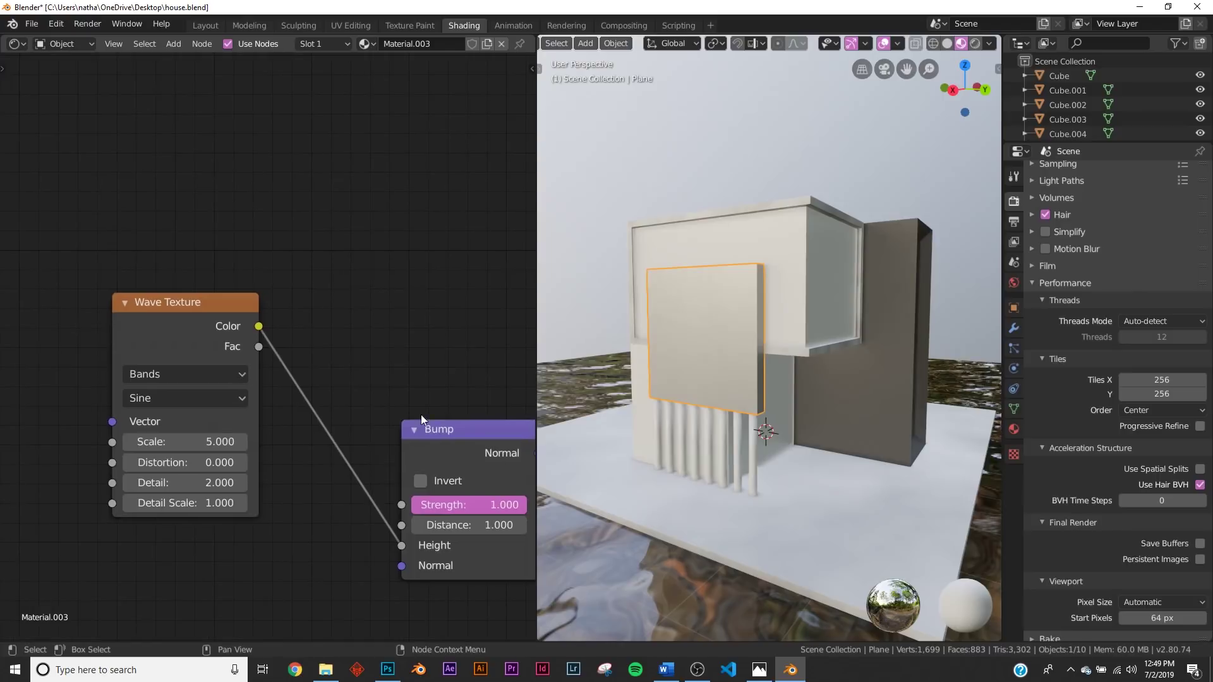
{"action": "middle_click_drag", "start_coordinate": [372, 349], "coordinate": [282, 314]}
{"action": "scroll", "coordinate": [776, 351], "scroll_direction": "up", "scroll_amount": 2}
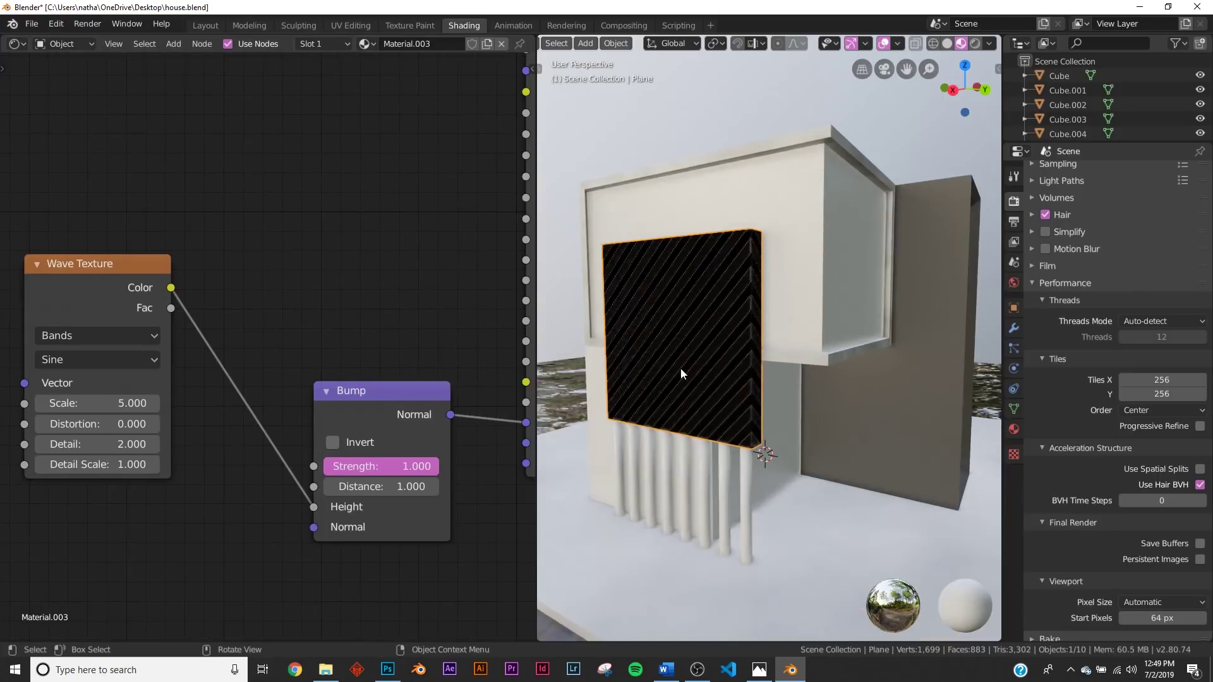
{"action": "middle_click_drag", "start_coordinate": [681, 368], "coordinate": [774, 381]}
{"action": "middle_click_drag", "start_coordinate": [737, 430], "coordinate": [620, 357]}
Add a Mapping node and connect its Vector output to the Wave Texture's Vector input
{"action": "middle_click_drag", "start_coordinate": [195, 401], "coordinate": [328, 398]}
{"action": "left_click_drag", "start_coordinate": [251, 264], "coordinate": [316, 392]}
{"action": "middle_click_drag", "start_coordinate": [243, 377], "coordinate": [420, 314]}
{"action": "key", "text": "shift+a"}
{"action": "left_click", "coordinate": [150, 303]}
{"action": "type", "text": "map"}
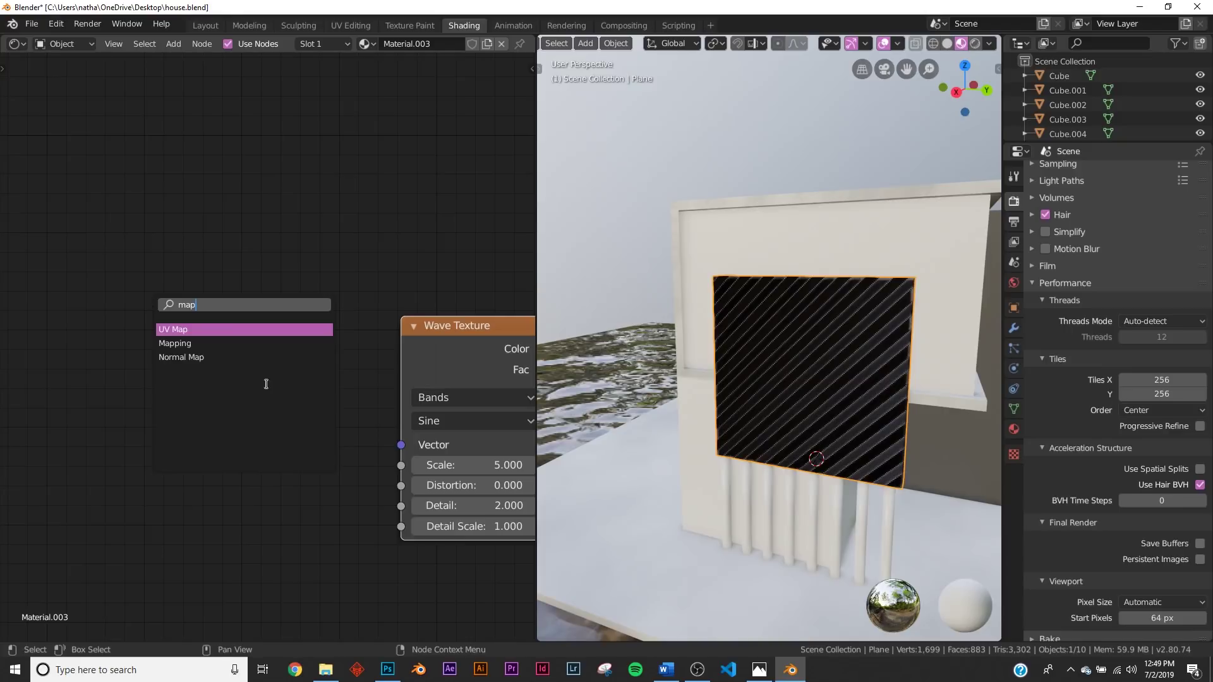
{"action": "left_click", "coordinate": [238, 344]}
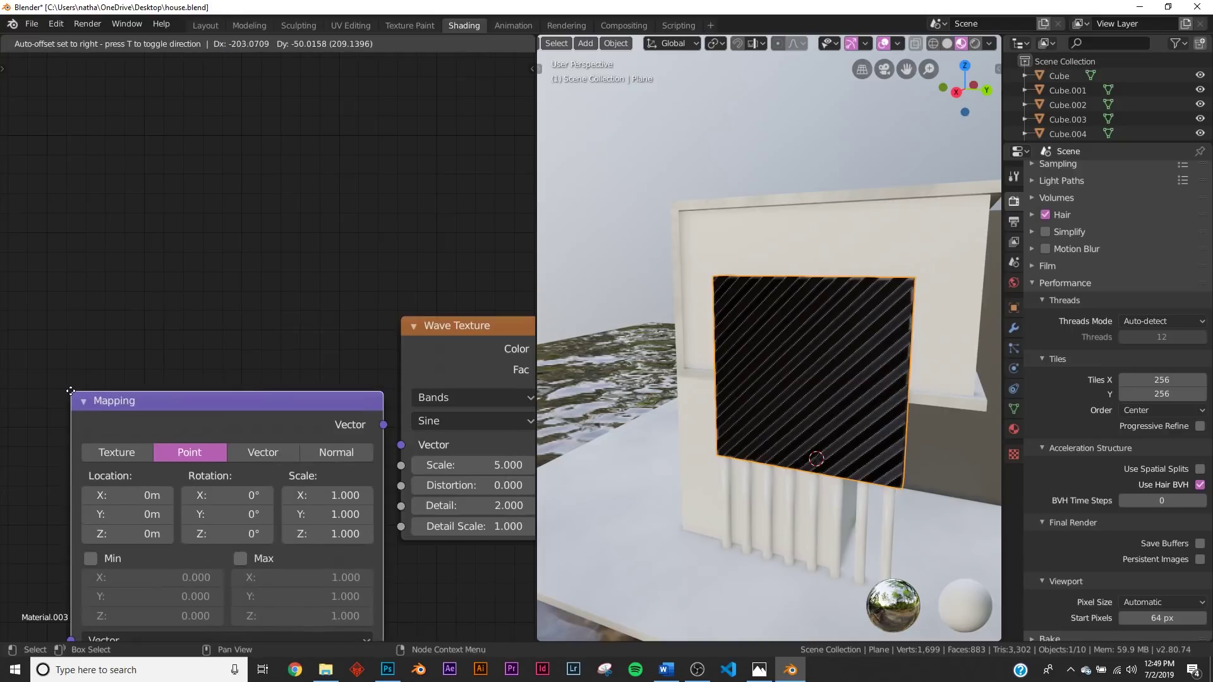
{"action": "left_click", "coordinate": [226, 411]}
{"action": "left_click_drag", "start_coordinate": [306, 423], "coordinate": [401, 445]}
Add a Texture Coordinate node and connect its Object output to the Mapping node's Vector input
{"action": "middle_click_drag", "start_coordinate": [224, 463], "coordinate": [424, 393]}
{"action": "key", "text": "shift+a"}
{"action": "left_click", "coordinate": [63, 336]}
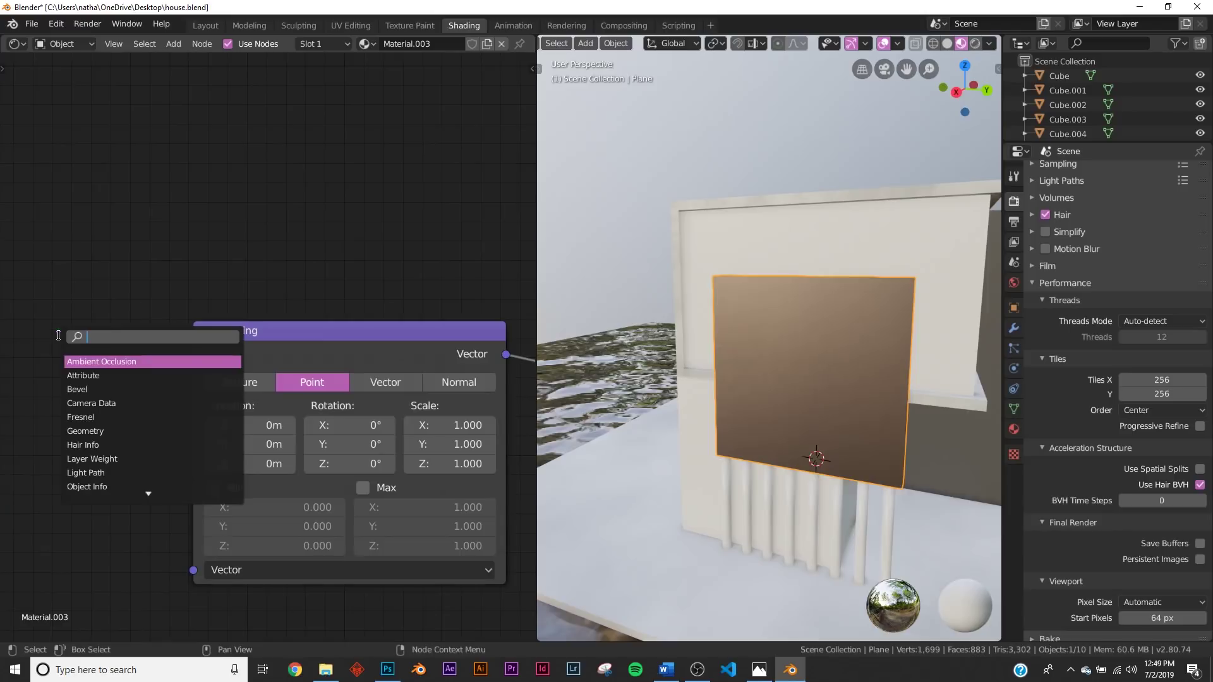
{"action": "type", "text": "te"}
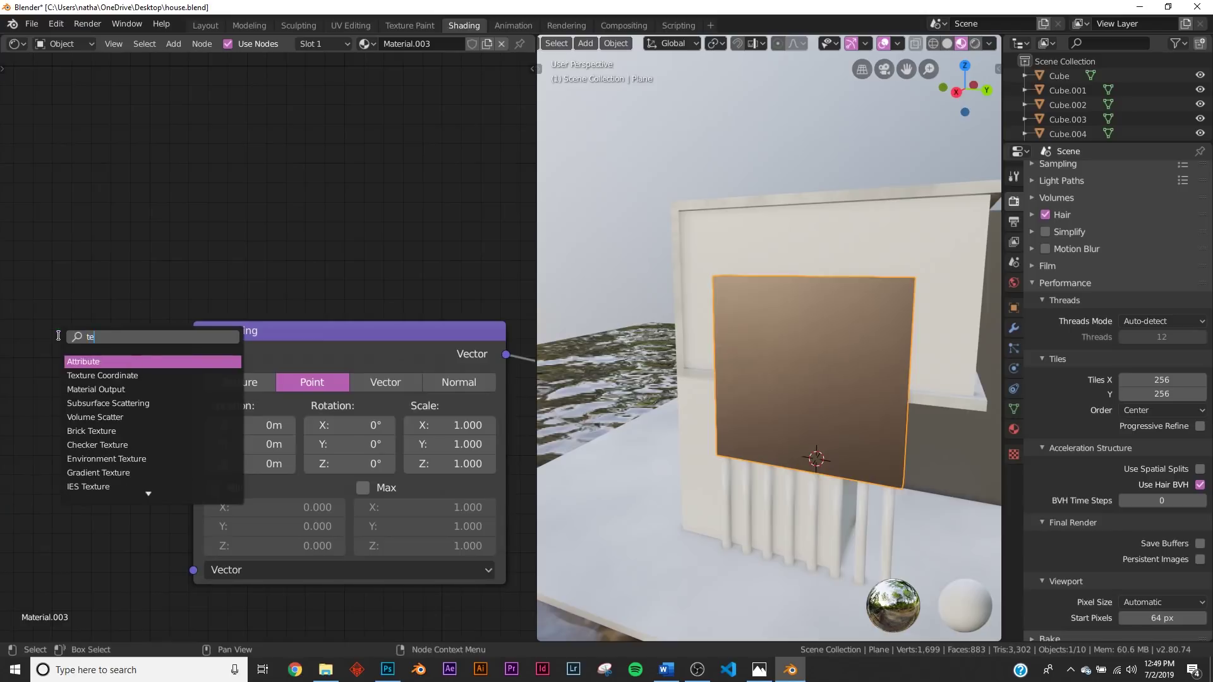
{"action": "left_click", "coordinate": [101, 375]}
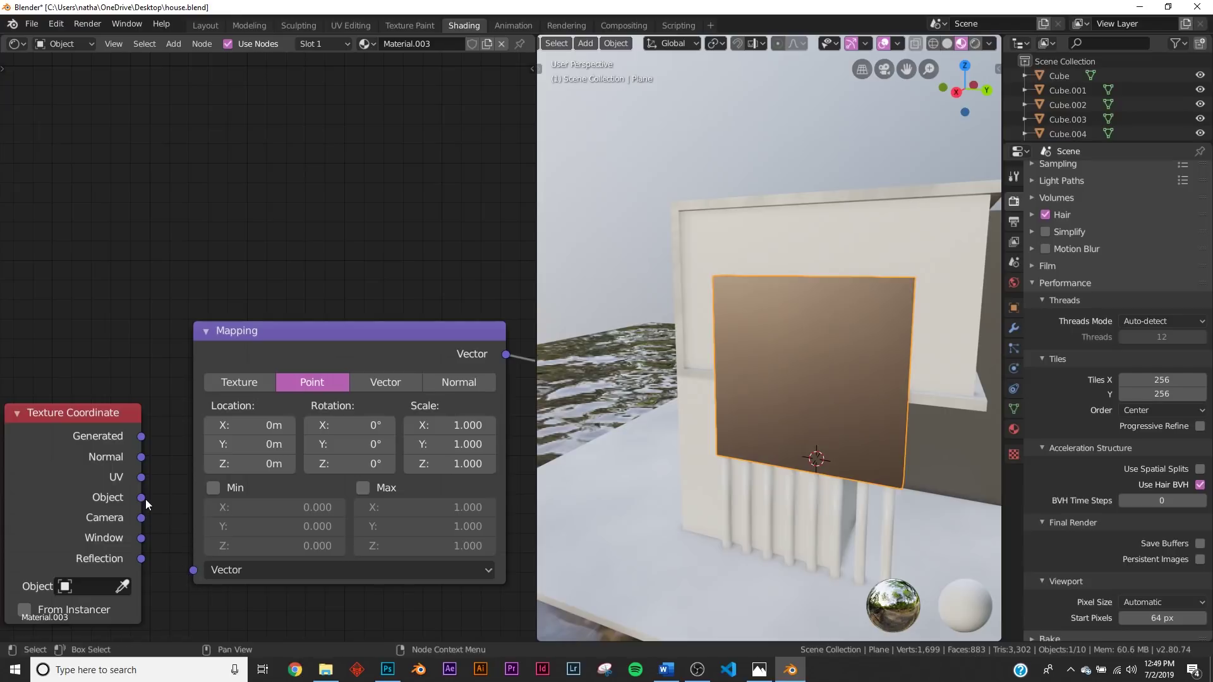
{"action": "left_click_drag", "start_coordinate": [142, 498], "coordinate": [194, 570]}
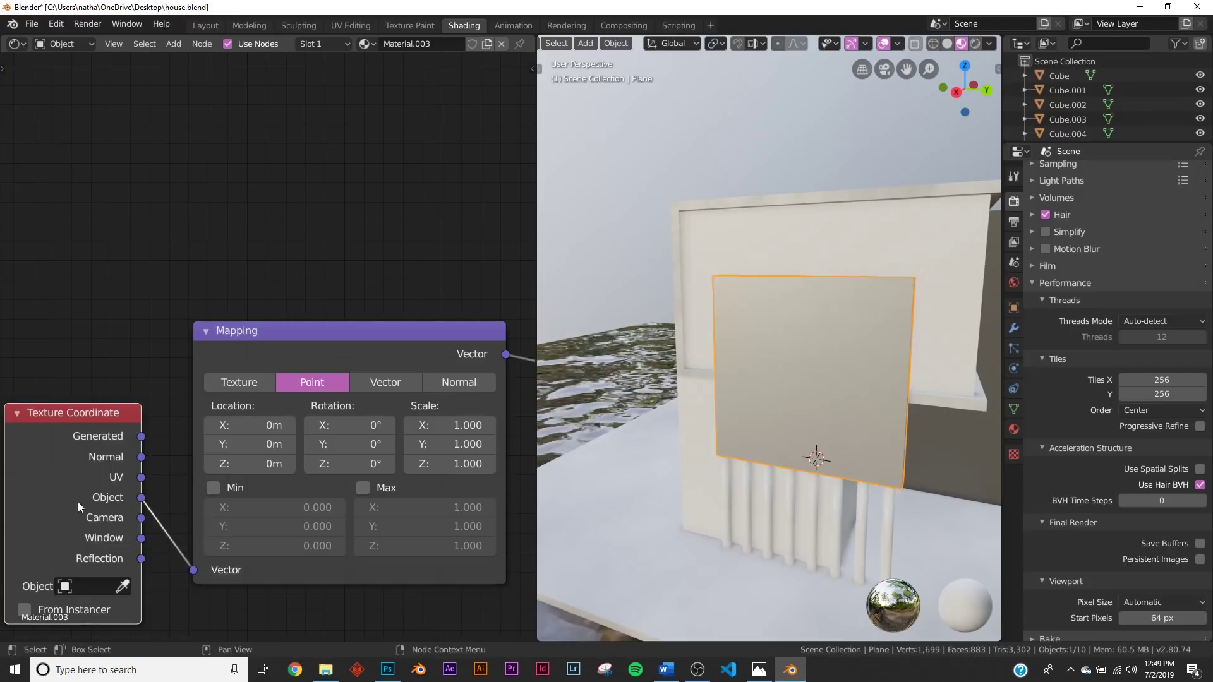
{"action": "scroll", "coordinate": [903, 407], "scroll_direction": "up", "scroll_amount": 3}
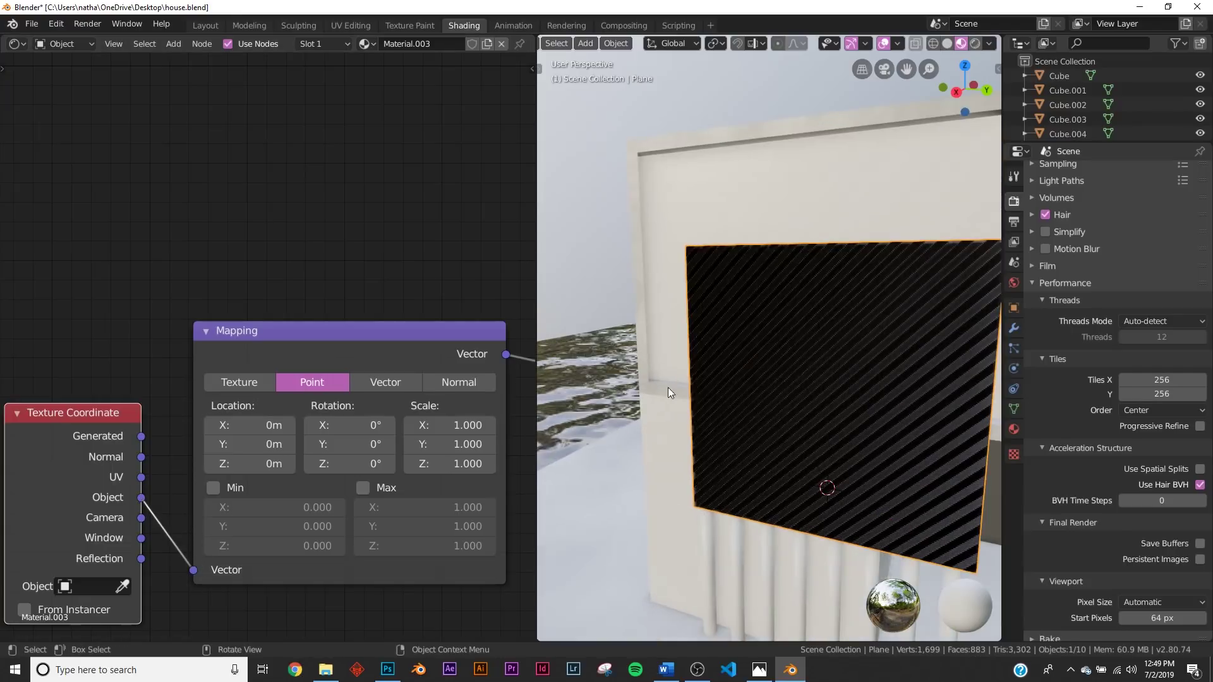
{"action": "middle_click_drag", "start_coordinate": [773, 378], "coordinate": [733, 367]}
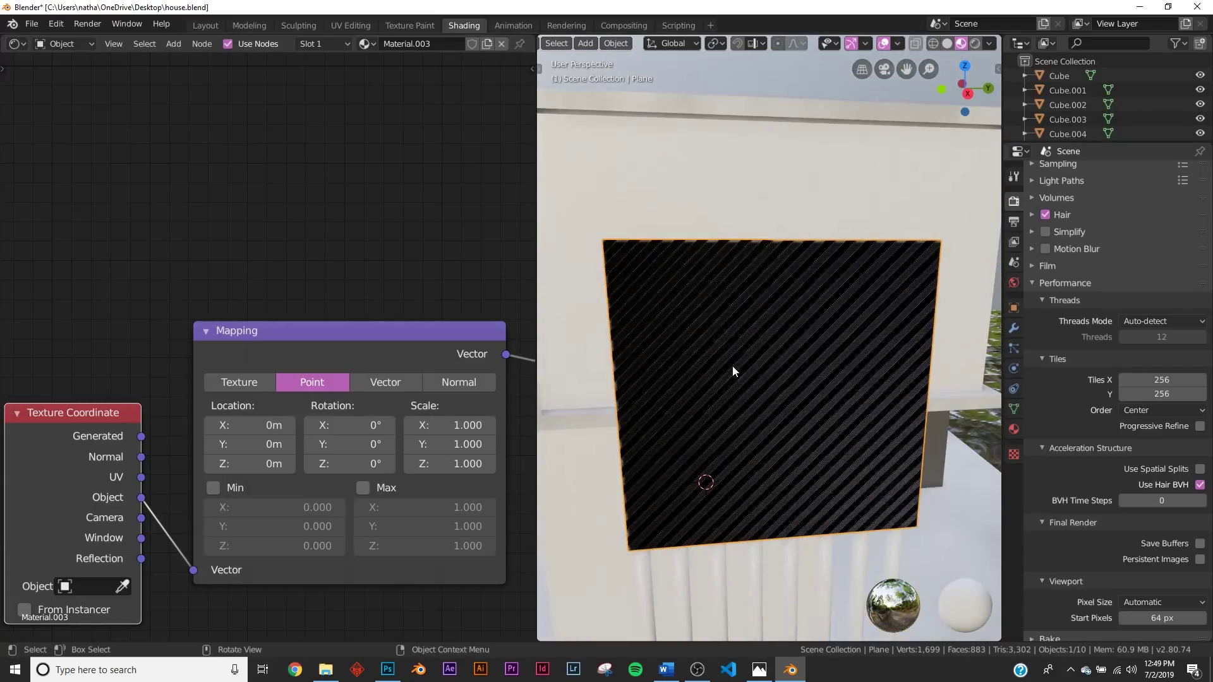
Set the Mapping node's X rotation to -44.3° and the Wave Texture's scale to 4.6 to level the panel's stripes
{"action": "left_click_drag", "start_coordinate": [354, 444], "coordinate": [326, 425]}
{"action": "right_click", "coordinate": [354, 444]}
{"action": "middle_click_drag", "start_coordinate": [659, 398], "coordinate": [809, 284]}
{"action": "middle_click_drag", "start_coordinate": [389, 449], "coordinate": [148, 417]}
{"action": "mouse_move", "coordinate": [443, 366]}
{"action": "left_mouse_down"}
{"action": "mouse_move", "coordinate": [407, 366]}
{"action": "mouse_move", "coordinate": [439, 366]}
{"action": "left_mouse_up"}
{"action": "middle_click_drag", "start_coordinate": [720, 354], "coordinate": [752, 363]}
{"action": "middle_click_drag", "start_coordinate": [631, 331], "coordinate": [665, 328]}
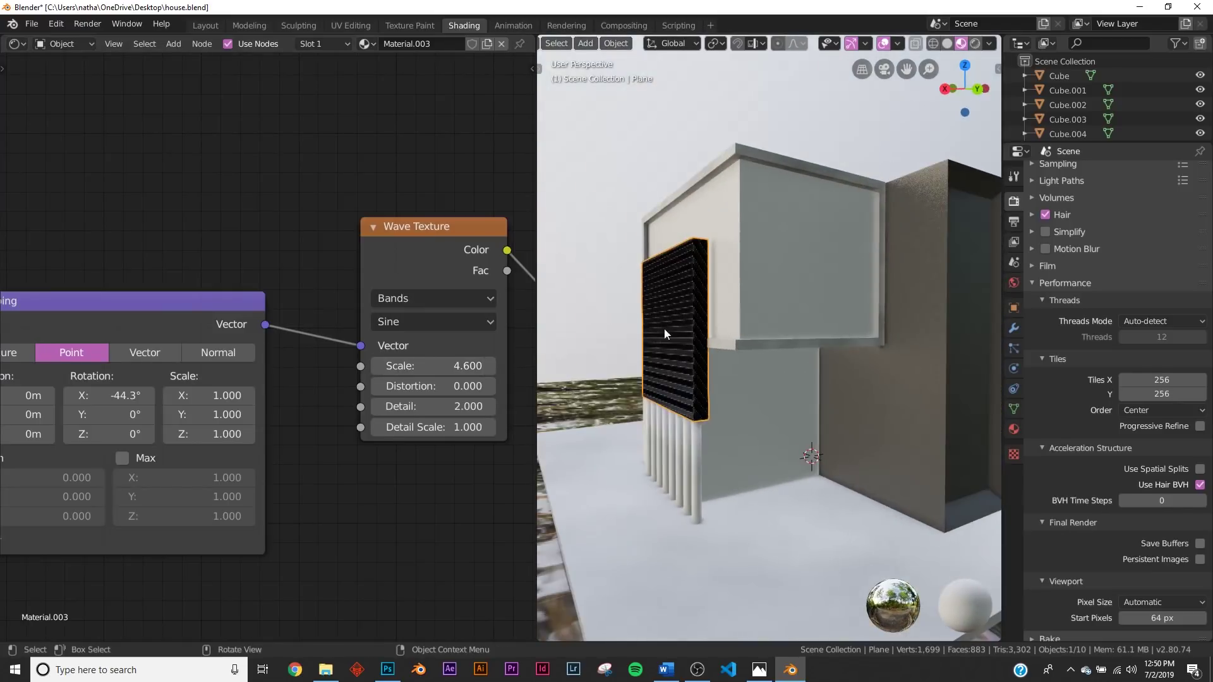
In the Layout workspace, give the row of columns a new material with metallic 1.0 and a slightly darker base color
{"action": "left_click", "coordinate": [218, 25]}
{"action": "mouse_move", "coordinate": [227, 76]}
{"action": "middle_mouse_down"}
{"action": "mouse_move", "coordinate": [567, 378]}
{"action": "mouse_move", "coordinate": [434, 453]}
{"action": "middle_mouse_up"}
{"action": "left_click", "coordinate": [433, 454]}
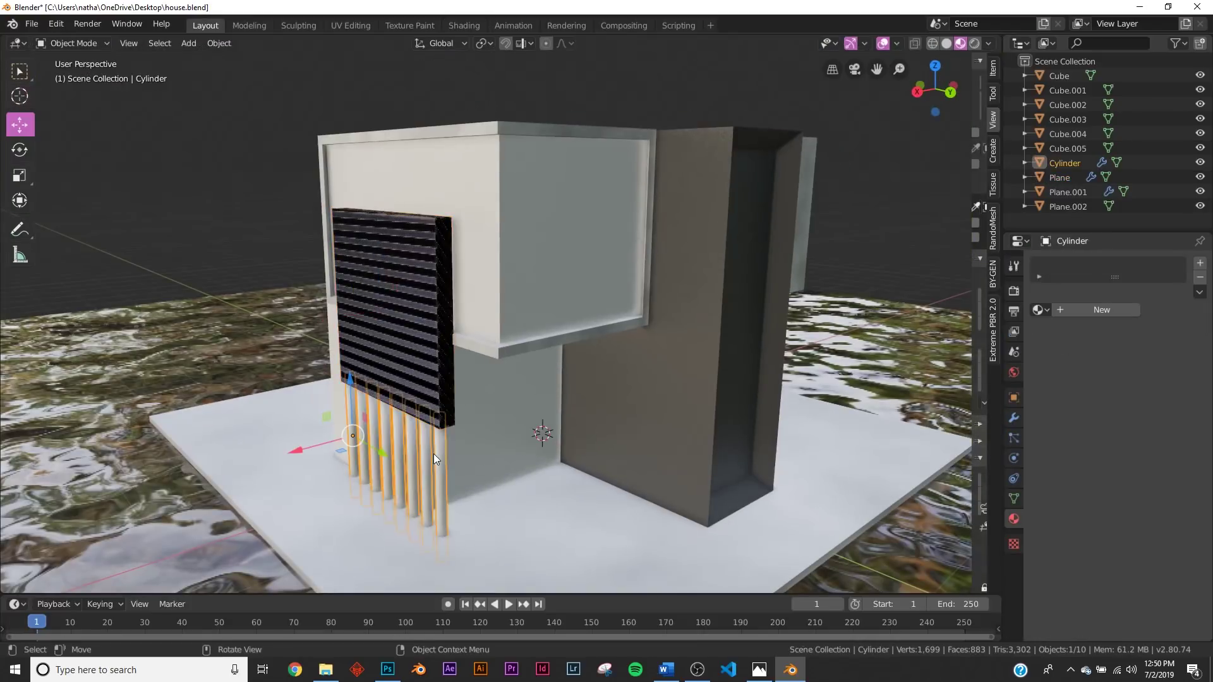
{"action": "left_click", "coordinate": [1134, 311]}
{"action": "left_click_drag", "start_coordinate": [1146, 544], "coordinate": [1185, 543]}
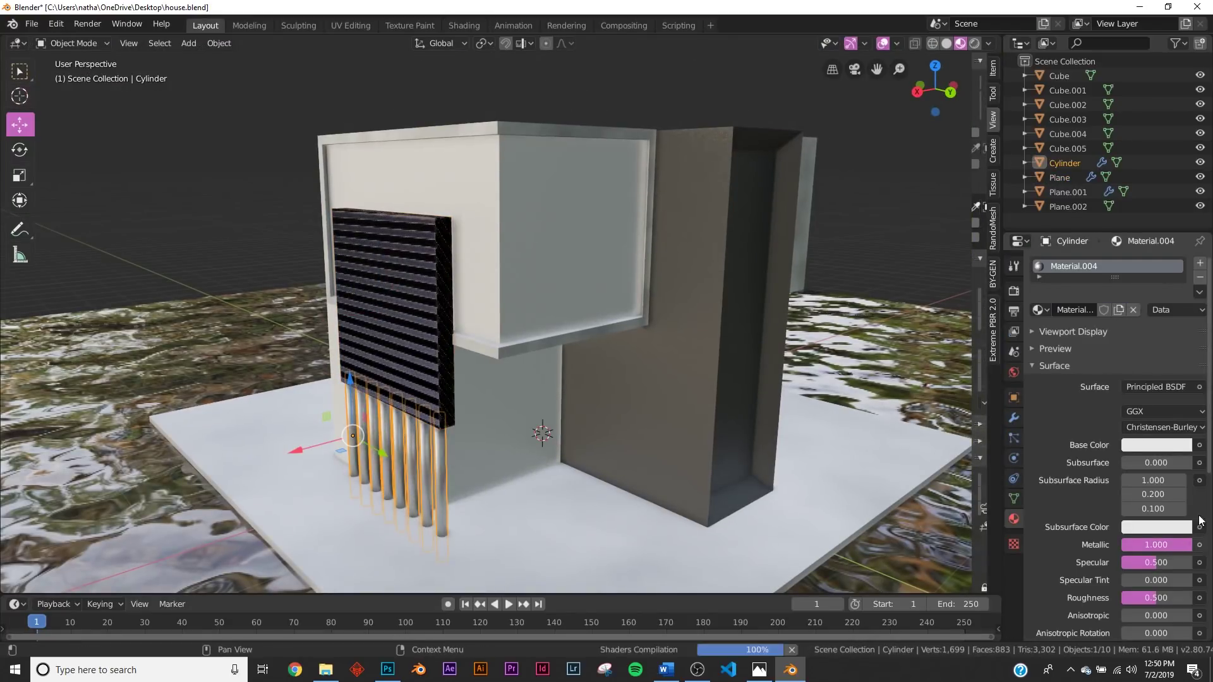
{"action": "left_click", "coordinate": [1177, 446]}
{"action": "left_click_drag", "start_coordinate": [1182, 259], "coordinate": [1182, 270]}
Add a Wireframe modifier to the window box inside the framed upper block, with Replace Original turned off
{"action": "middle_click_drag", "start_coordinate": [608, 382], "coordinate": [597, 449]}
{"action": "left_click", "coordinate": [502, 286]}
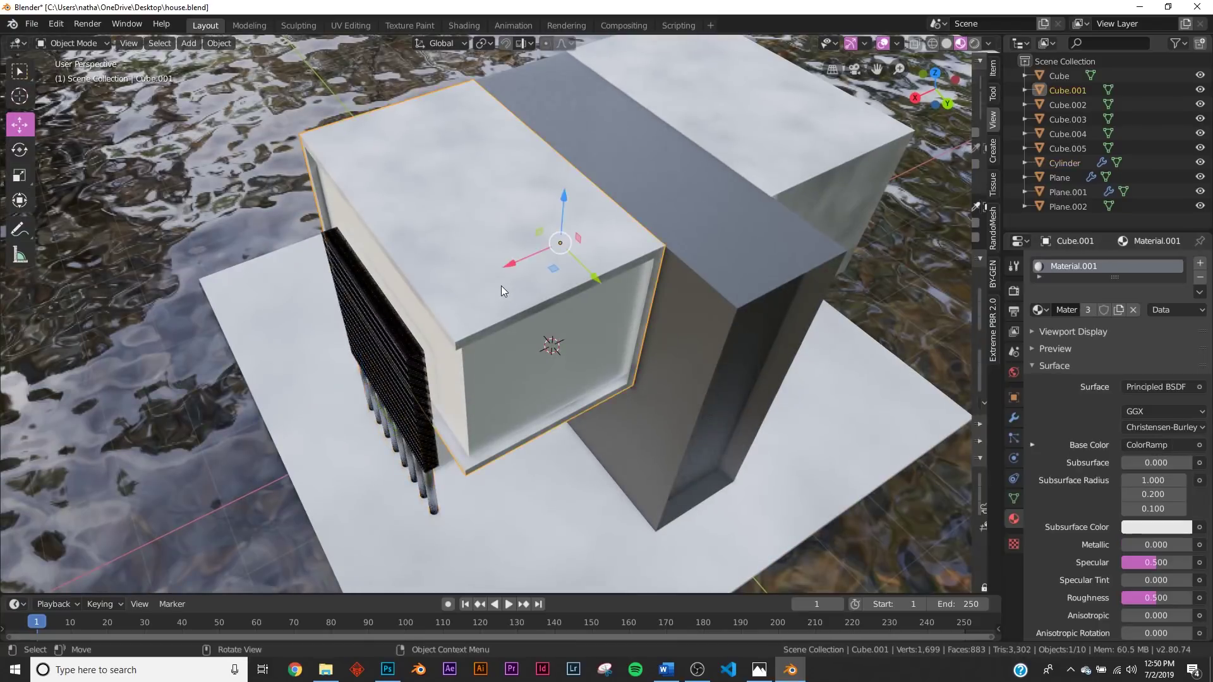
{"action": "middle_click_drag", "start_coordinate": [502, 286], "coordinate": [518, 191]}
{"action": "left_click", "coordinate": [1014, 418]}
{"action": "left_click", "coordinate": [1086, 263]}
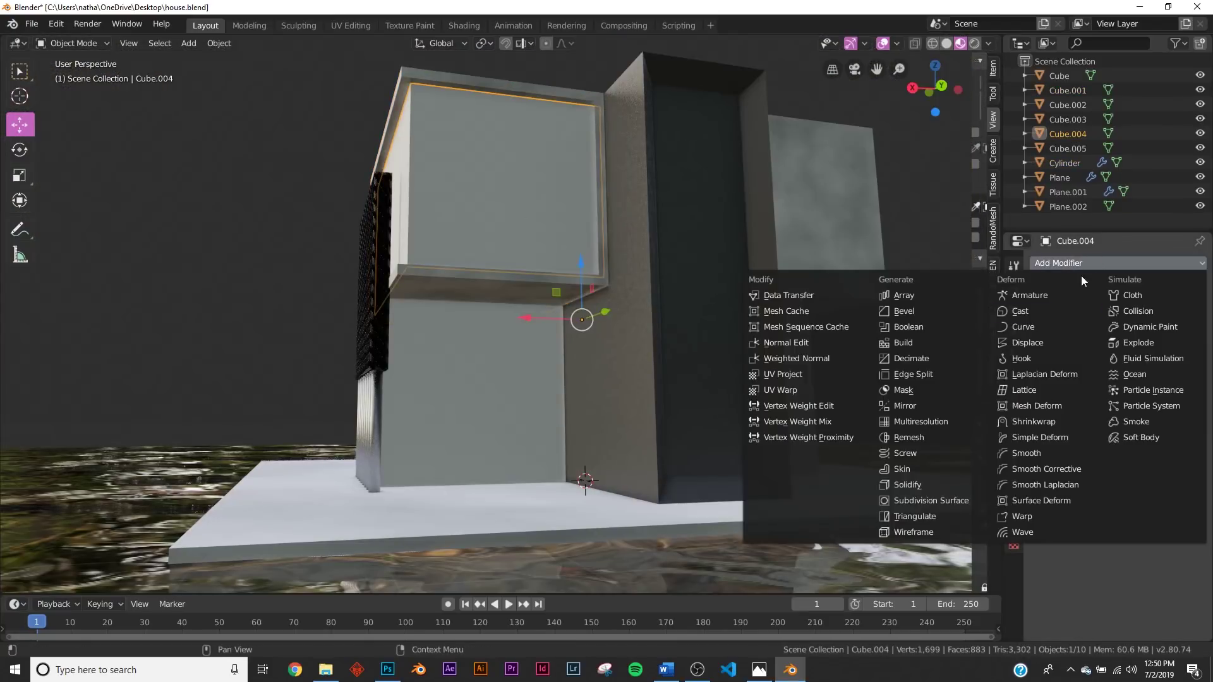
{"action": "left_click", "coordinate": [942, 532]}
{"action": "middle_click_drag", "start_coordinate": [903, 503], "coordinate": [589, 314]}
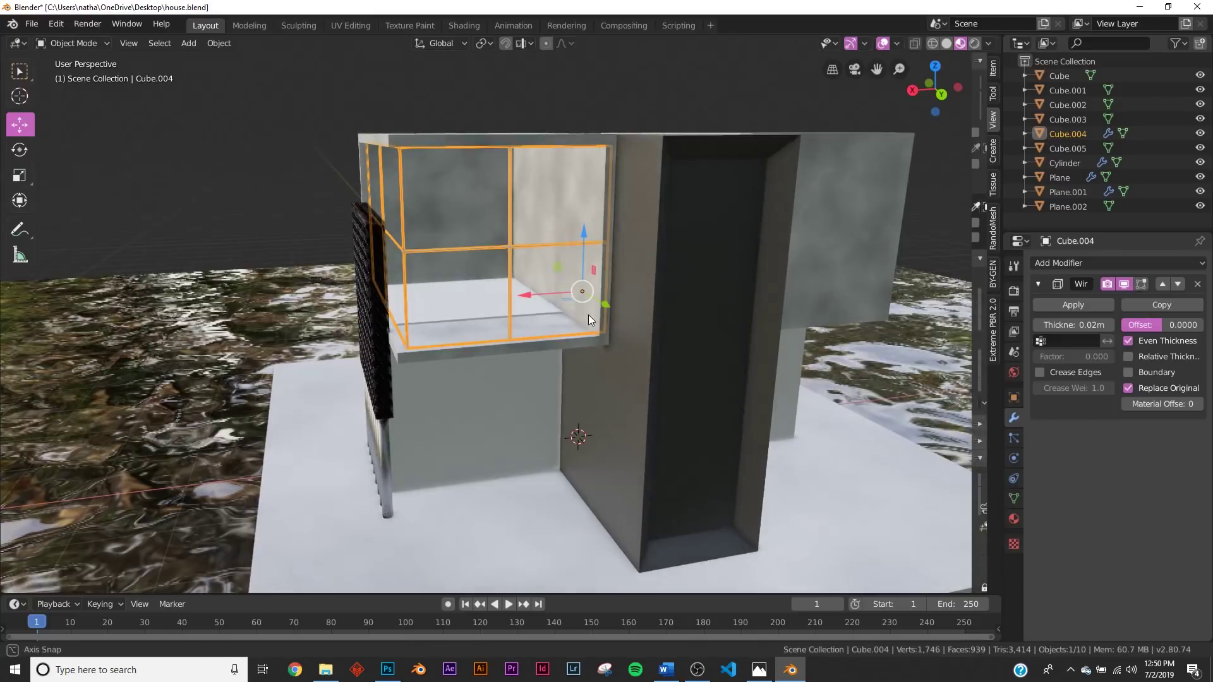
{"action": "left_click", "coordinate": [1129, 387]}
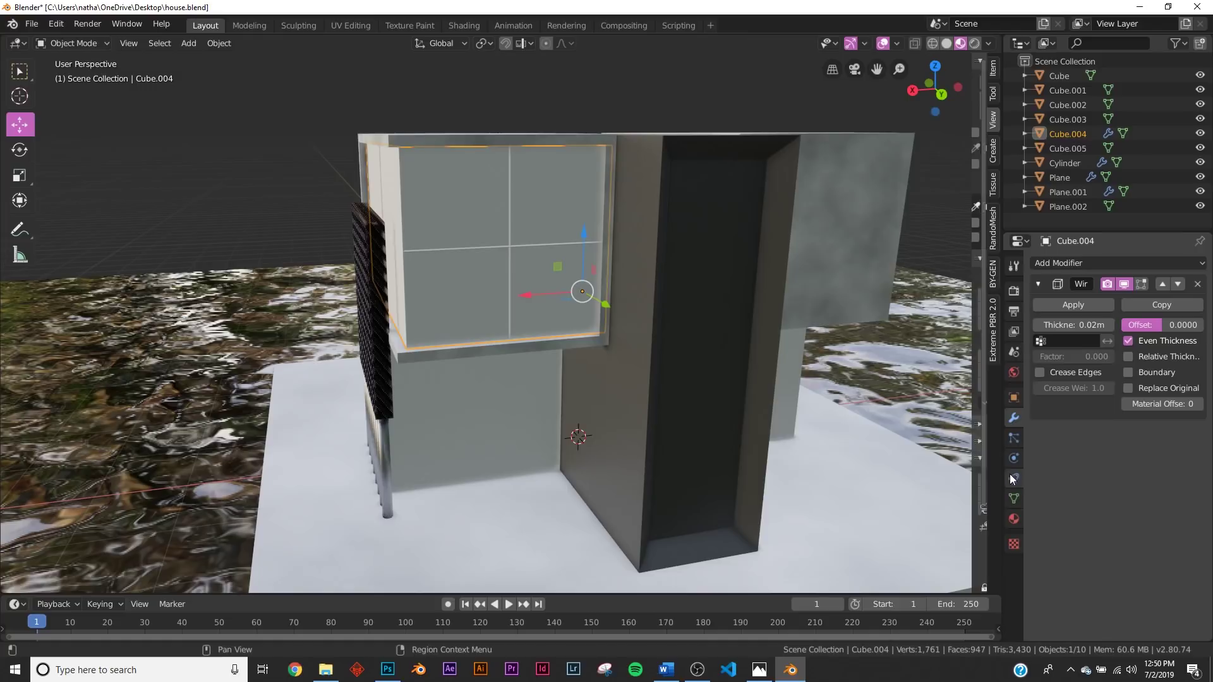
Create a glass material for the window box with transmission 1.0 and roughness 0
{"action": "left_click", "coordinate": [1014, 515]}
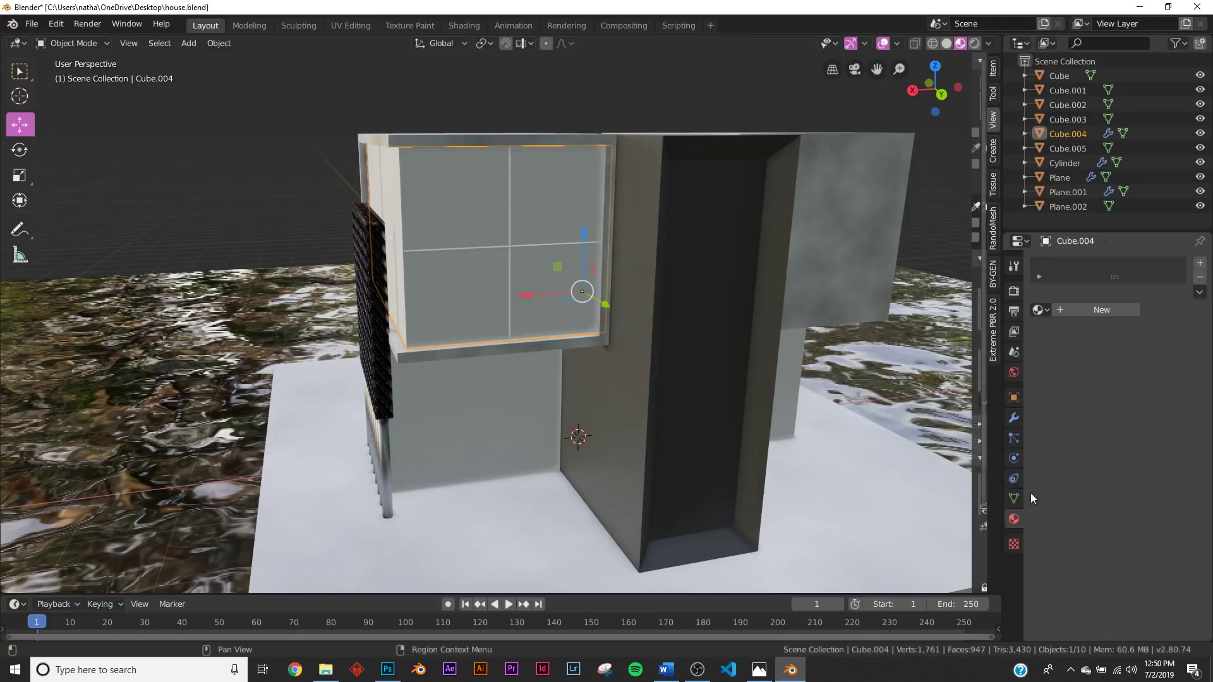
{"action": "left_click", "coordinate": [1090, 311]}
{"action": "scroll", "coordinate": [1138, 505], "scroll_direction": "down", "scroll_amount": 5}
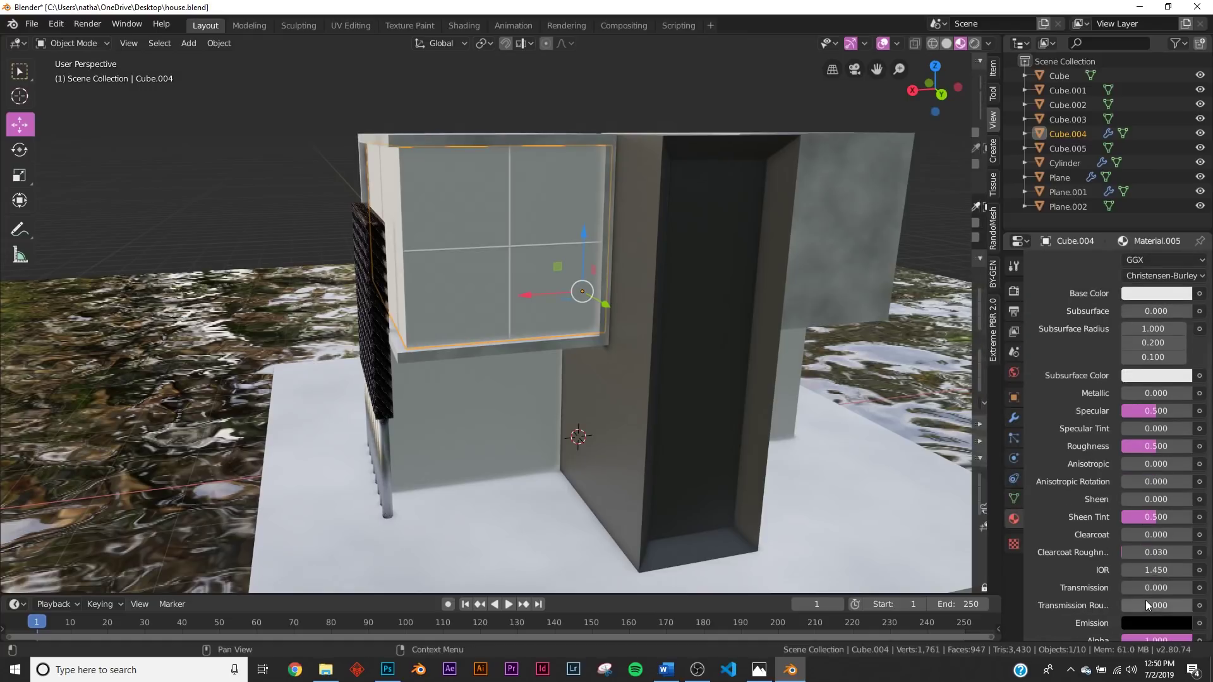
{"action": "left_click_drag", "start_coordinate": [1187, 587], "coordinate": [1204, 588]}
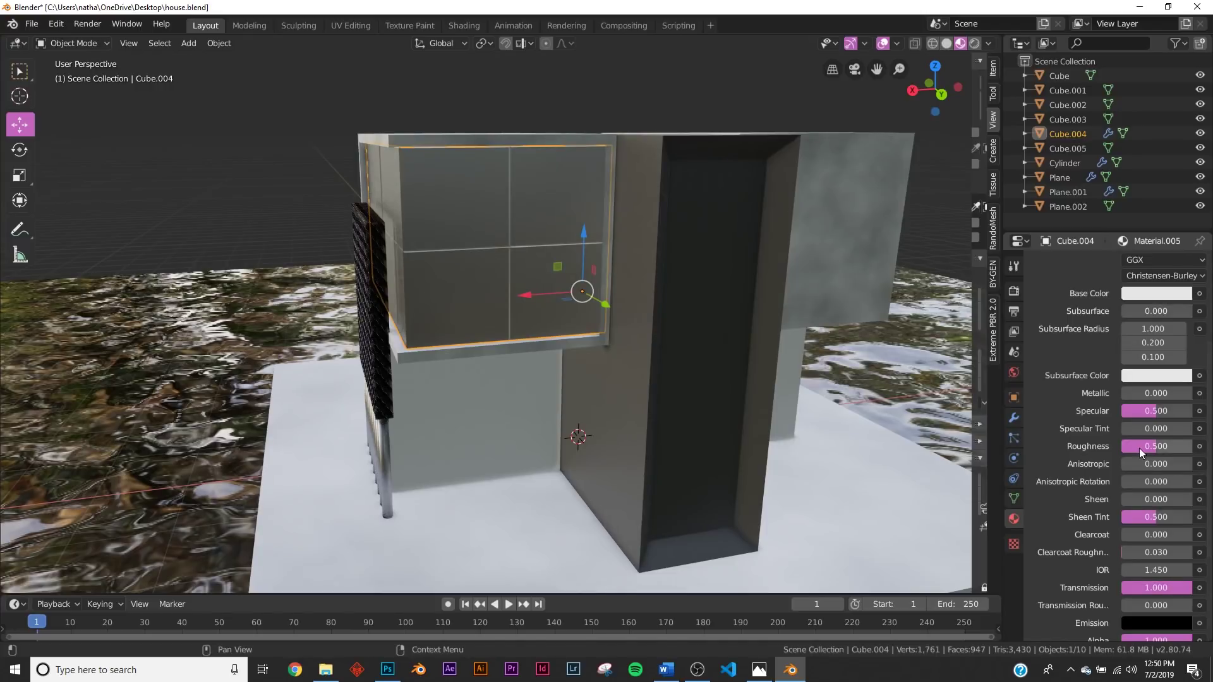
{"action": "left_click_drag", "start_coordinate": [1140, 447], "coordinate": [1122, 447]}
{"action": "middle_click_drag", "start_coordinate": [694, 345], "coordinate": [631, 313]}
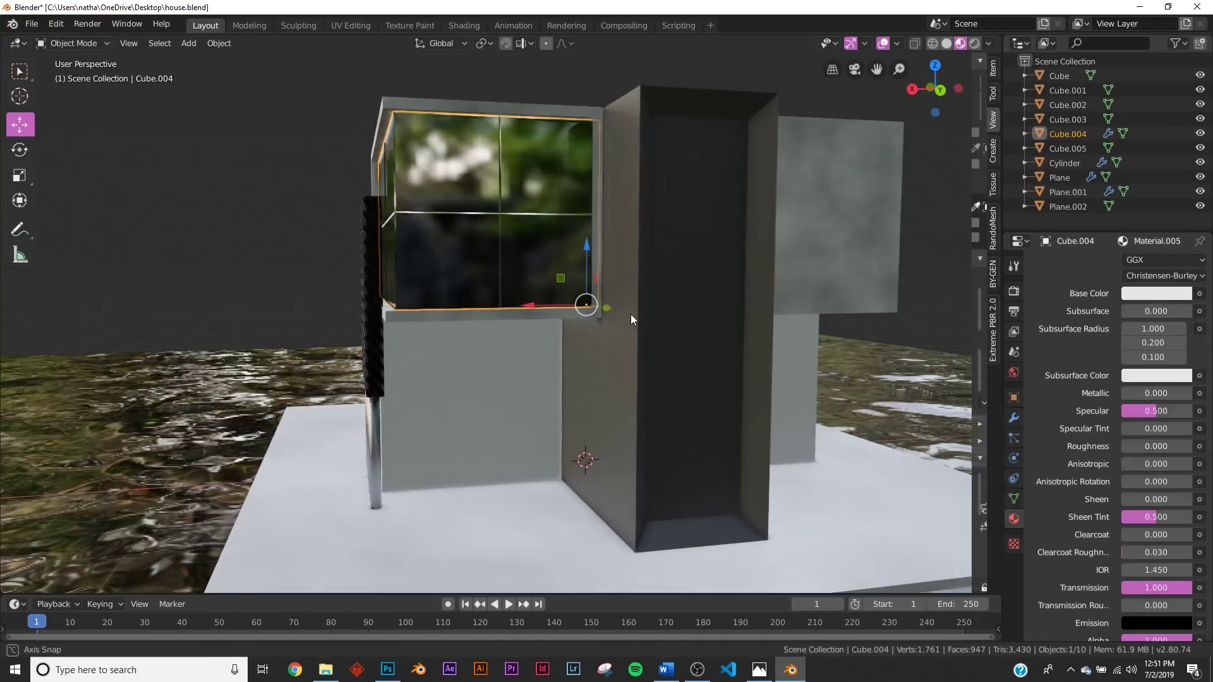
{"action": "scroll", "coordinate": [1166, 357], "scroll_direction": "up", "scroll_amount": 5}
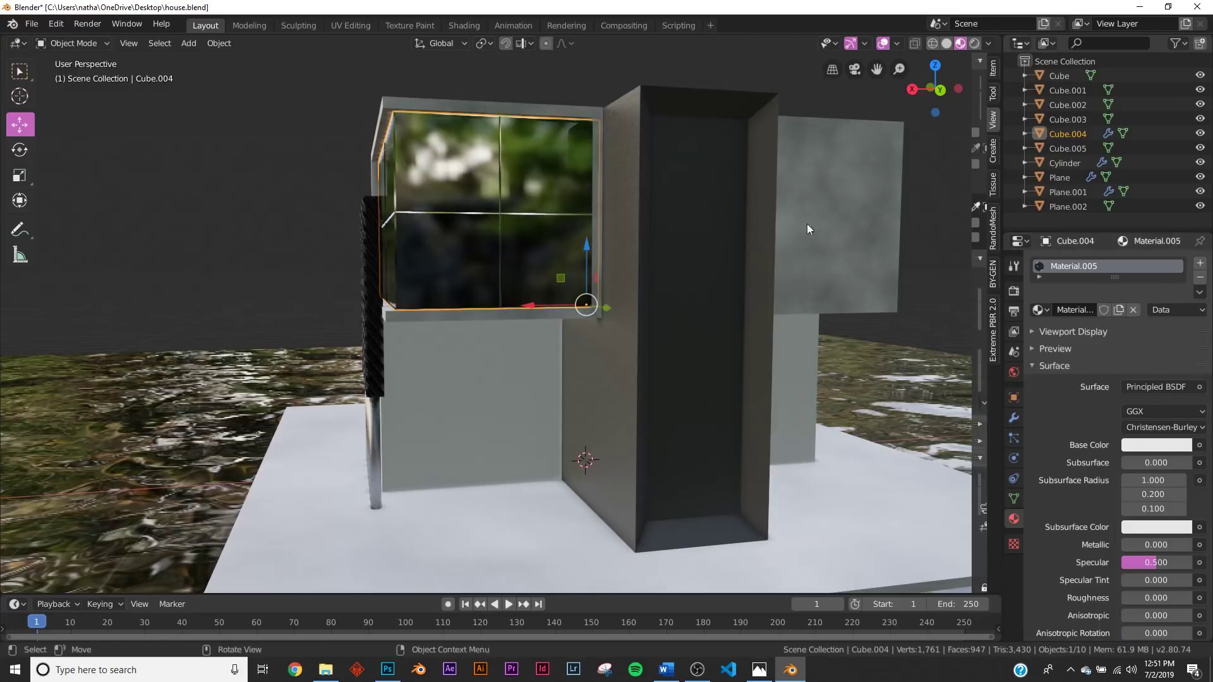
Add a second material slot to the window box with a new grey material and set its metallic to 1.0
{"action": "left_click", "coordinate": [1200, 264]}
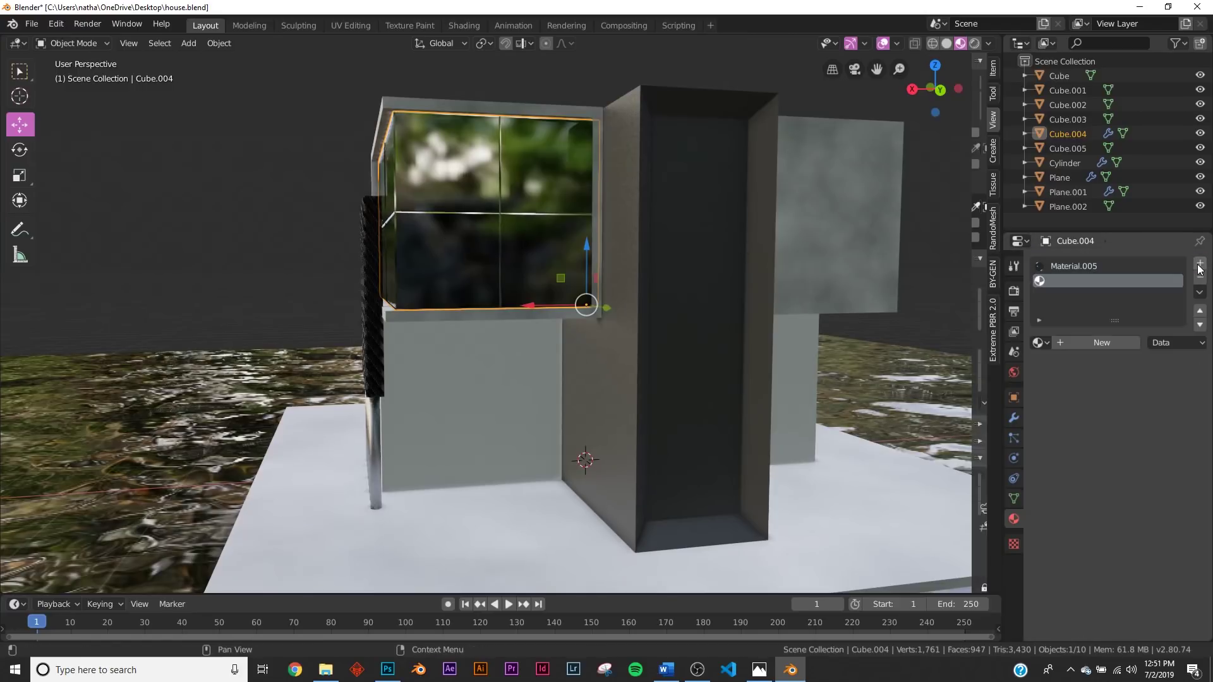
{"action": "left_click", "coordinate": [1079, 341]}
{"action": "scroll", "coordinate": [1133, 511], "scroll_direction": "down", "scroll_amount": 3}
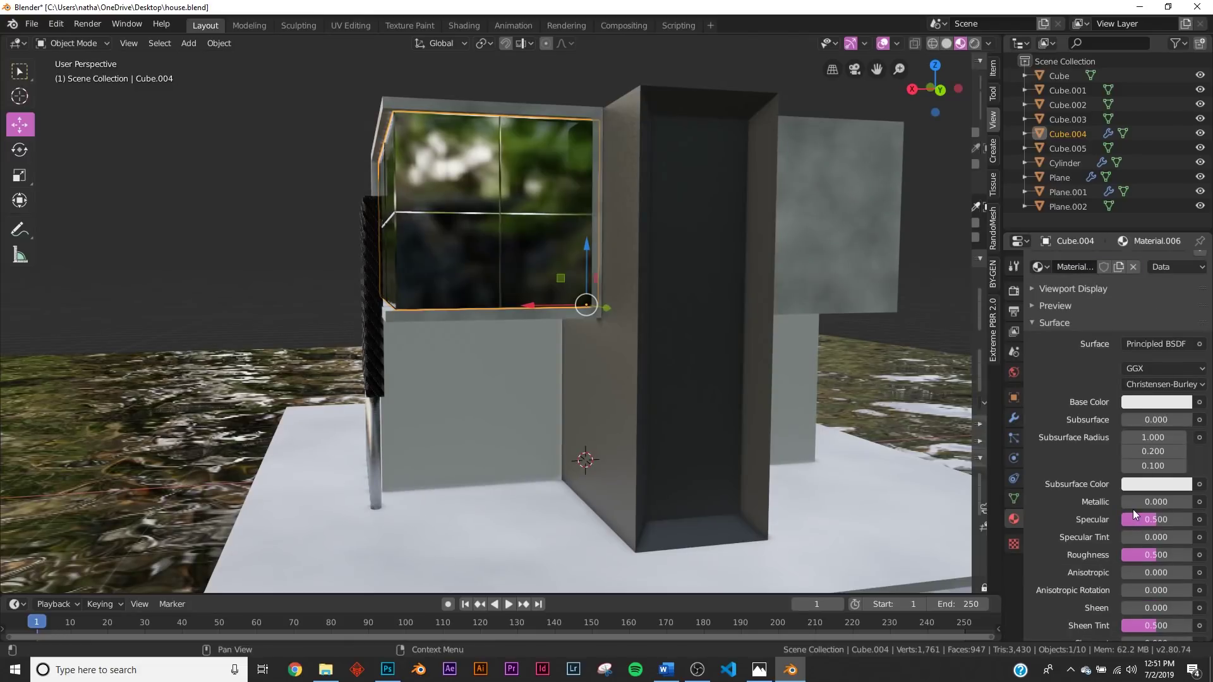
{"action": "left_click", "coordinate": [1169, 402]}
{"action": "left_click_drag", "start_coordinate": [1181, 208], "coordinate": [1182, 241]}
{"action": "middle_click_drag", "start_coordinate": [449, 266], "coordinate": [473, 308]}
{"action": "scroll", "coordinate": [472, 308], "scroll_direction": "up", "scroll_amount": 3}
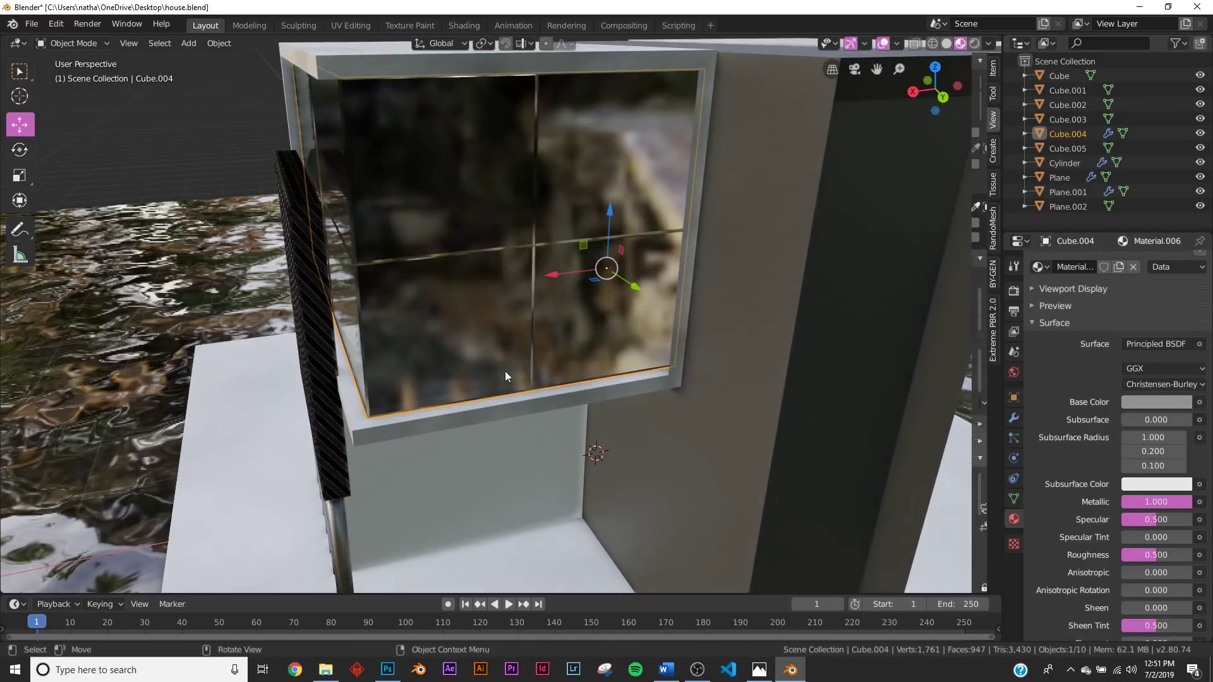
Set the window box's Wireframe modifier to material offset 2 and thickness 0.028 m
{"action": "left_click", "coordinate": [1014, 418]}
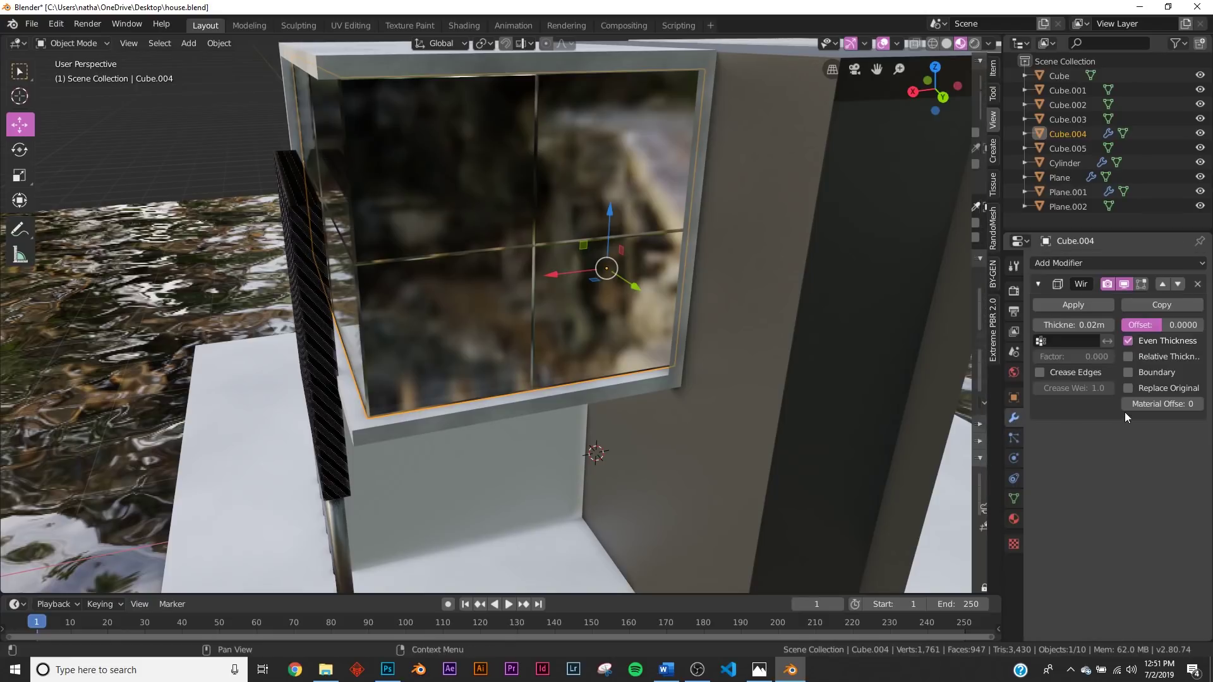
{"action": "left_click", "coordinate": [1154, 405]}
{"action": "type", "text": "2"}
{"action": "key", "text": "Return"}
{"action": "scroll", "coordinate": [734, 350], "scroll_direction": "down", "scroll_amount": 4}
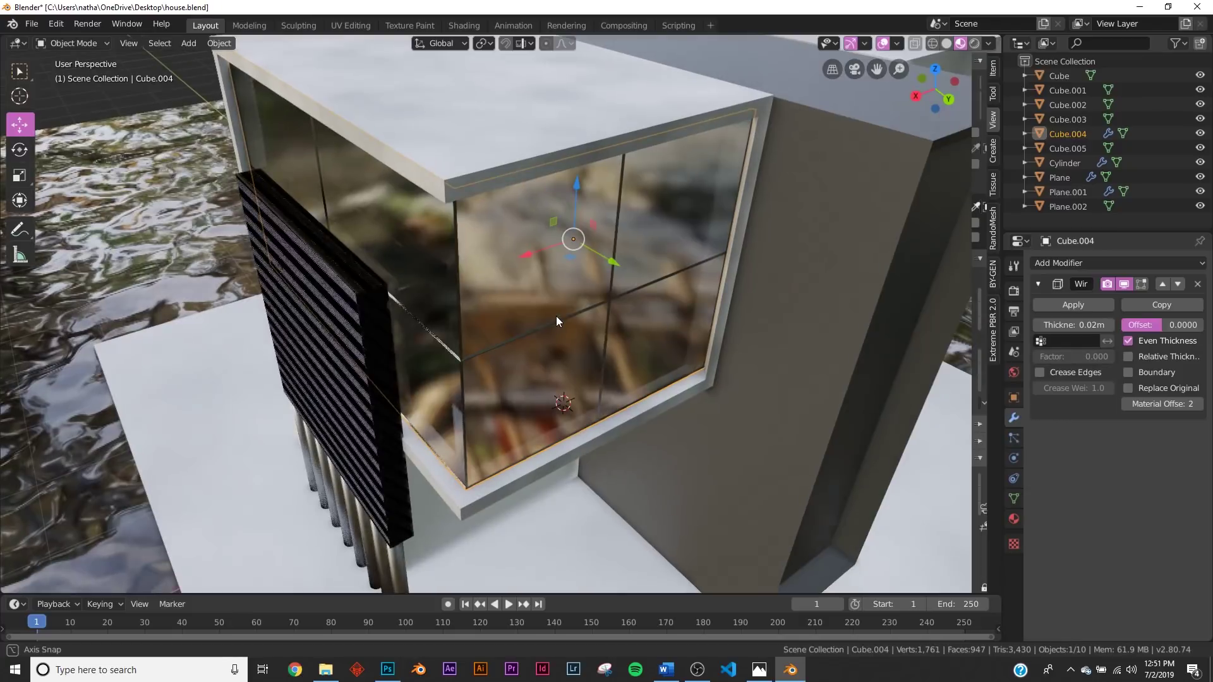
{"action": "left_click_drag", "start_coordinate": [1094, 325], "coordinate": [1127, 325]}
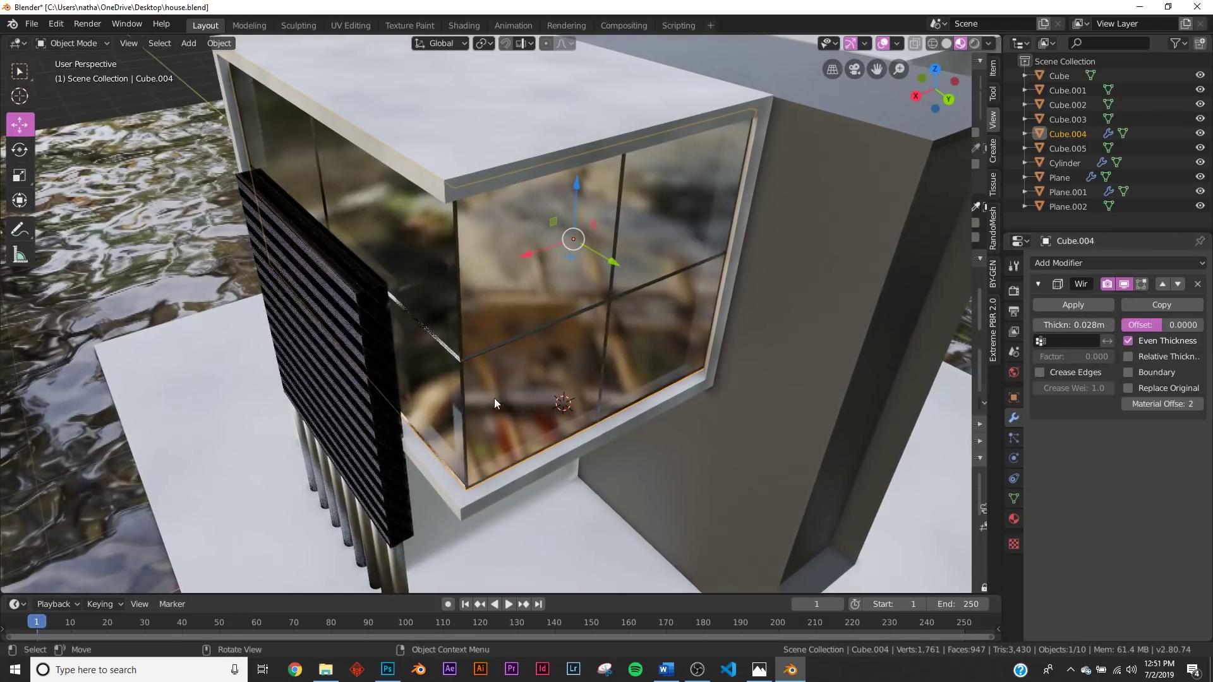
{"action": "middle_click_drag", "start_coordinate": [494, 398], "coordinate": [484, 384]}
{"action": "scroll", "coordinate": [484, 384], "scroll_direction": "up", "scroll_amount": 3}
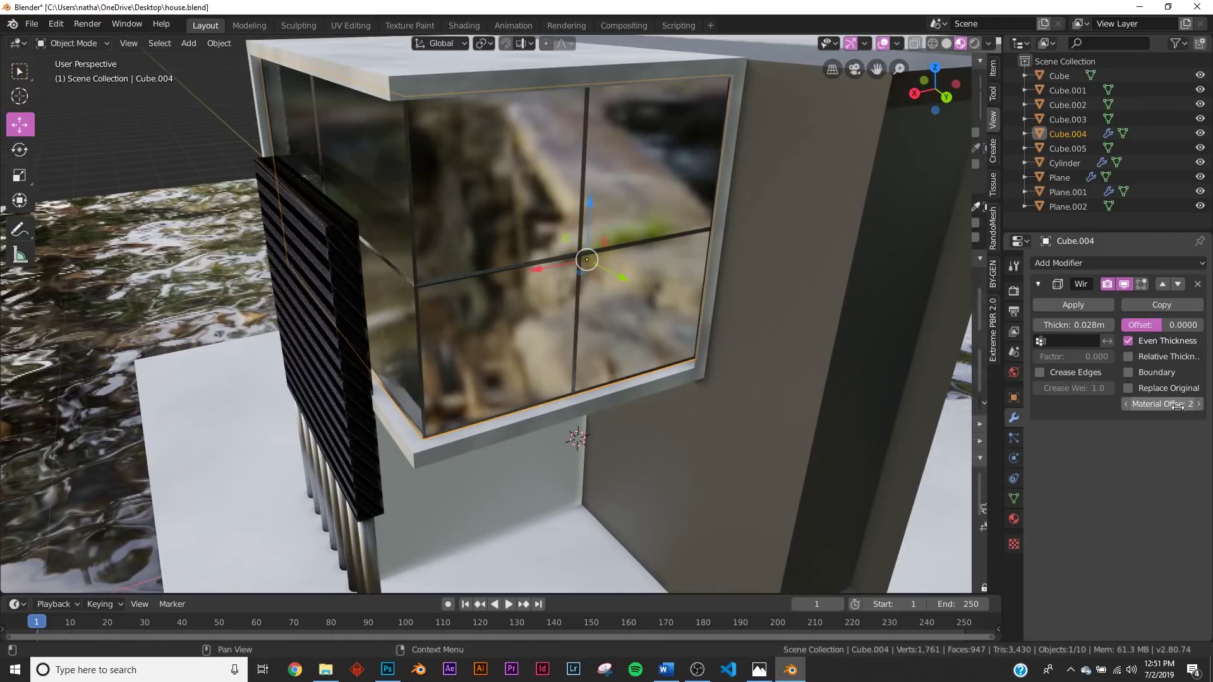
Add a Wireframe modifier to the lower block and assign it the existing glass and metallic grey frame materials, Material.005 and Material.006
{"action": "middle_click_drag", "start_coordinate": [620, 314], "coordinate": [592, 277]}
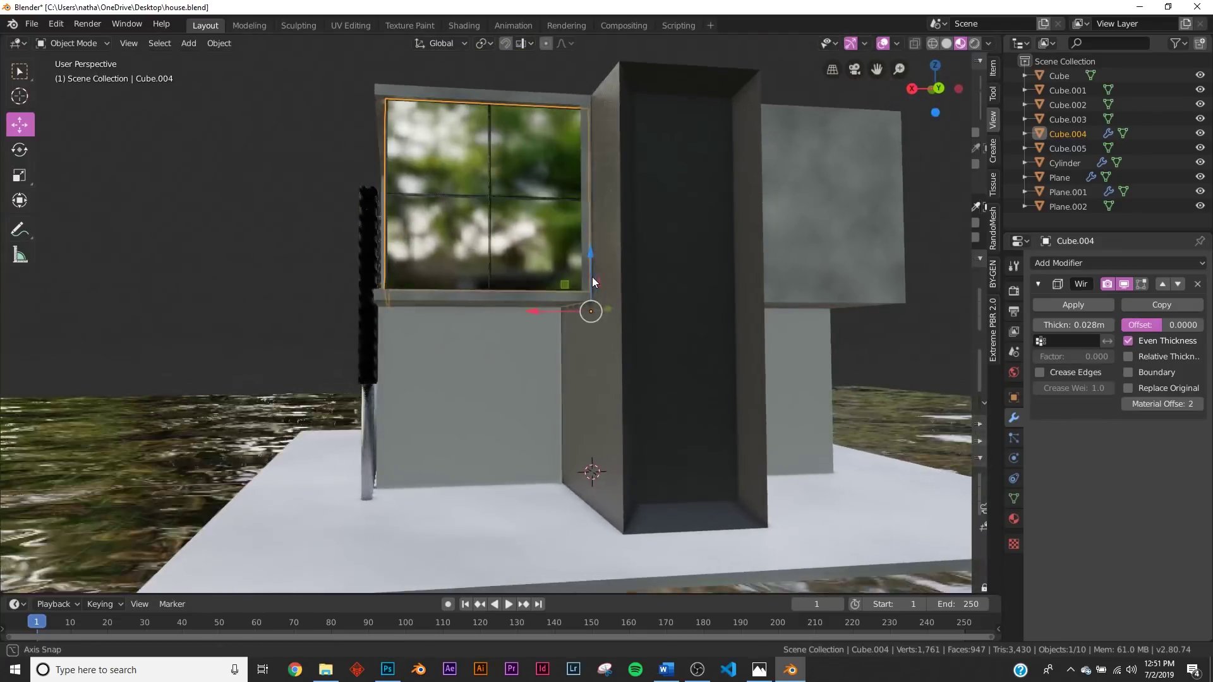
{"action": "scroll", "coordinate": [593, 277], "scroll_direction": "up", "scroll_amount": 5}
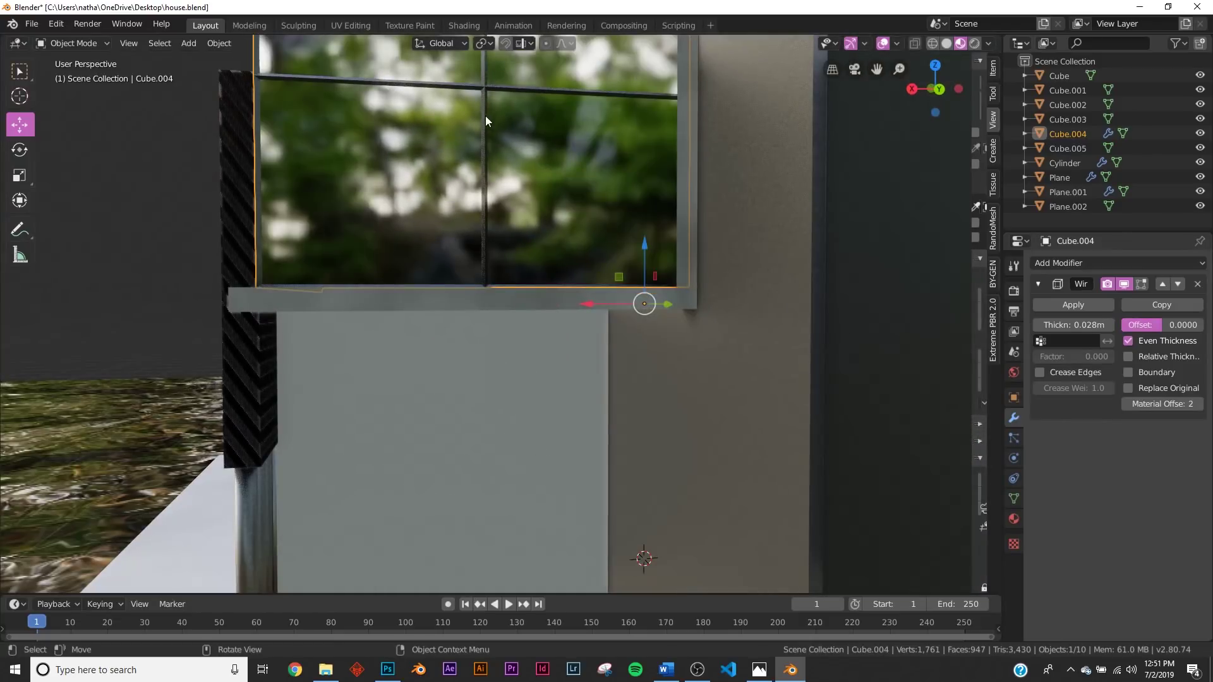
{"action": "left_click", "coordinate": [430, 519]}
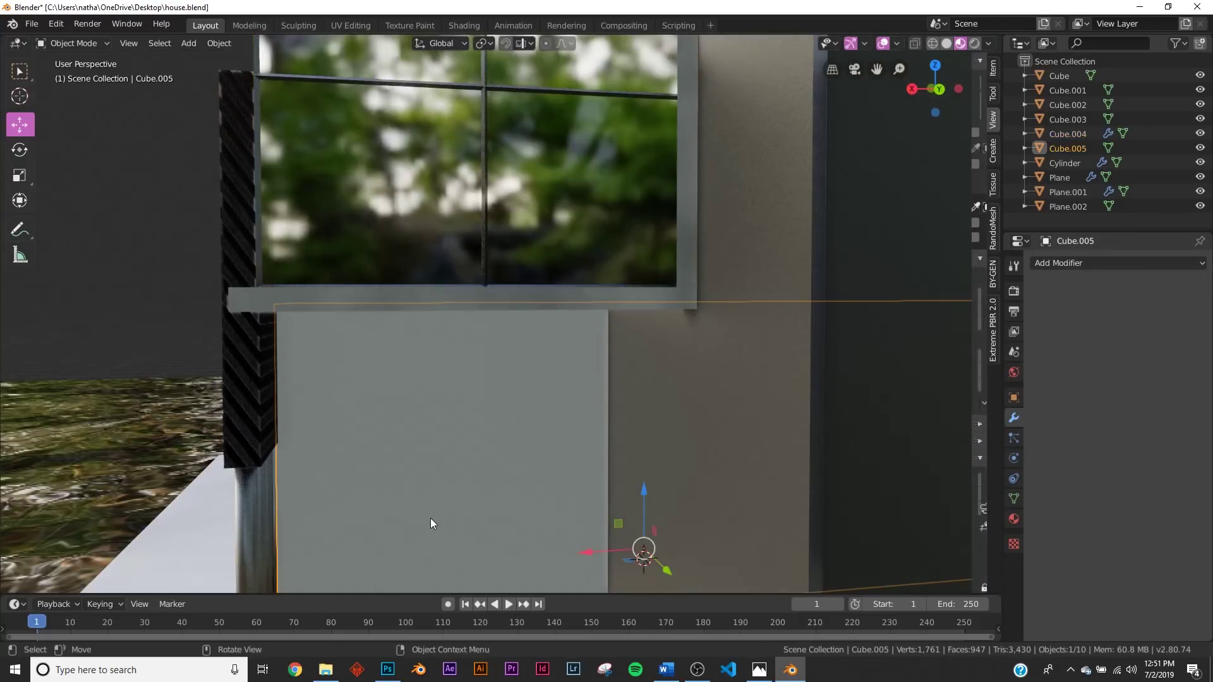
{"action": "left_click", "coordinate": [1099, 269]}
{"action": "scroll", "coordinate": [453, 426], "scroll_direction": "down", "scroll_amount": 3}
{"action": "left_click", "coordinate": [1143, 262]}
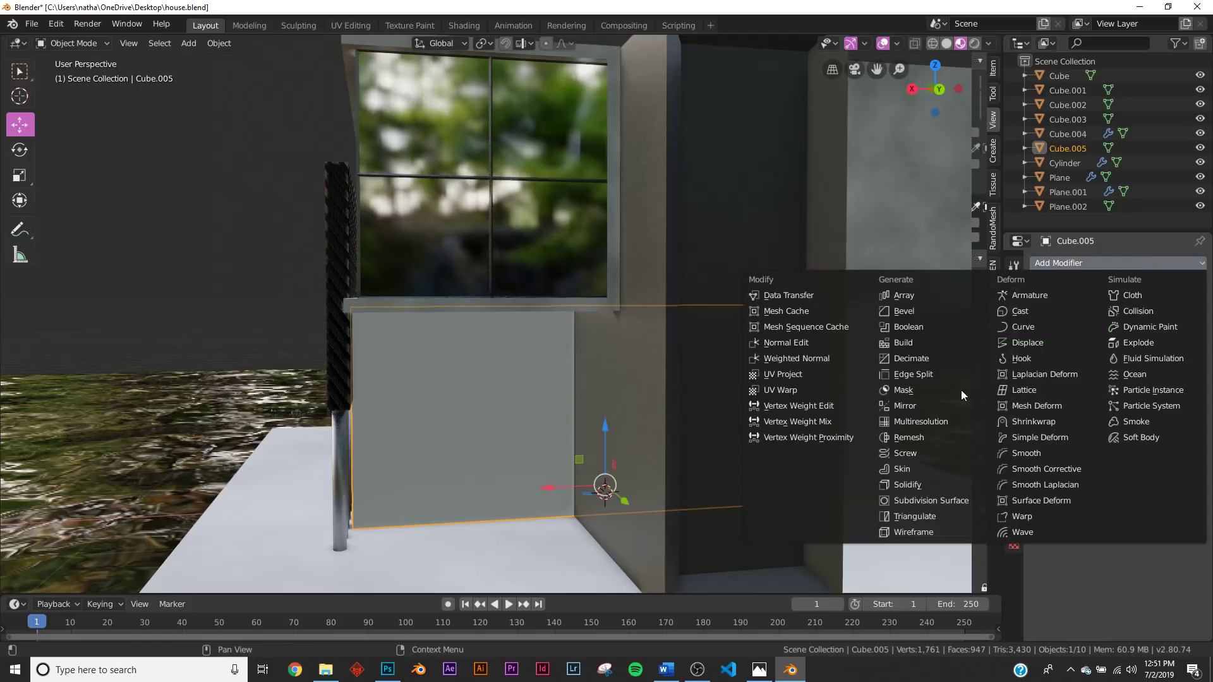
{"action": "left_click", "coordinate": [927, 525]}
{"action": "left_click_drag", "start_coordinate": [1075, 325], "coordinate": [1087, 324]}
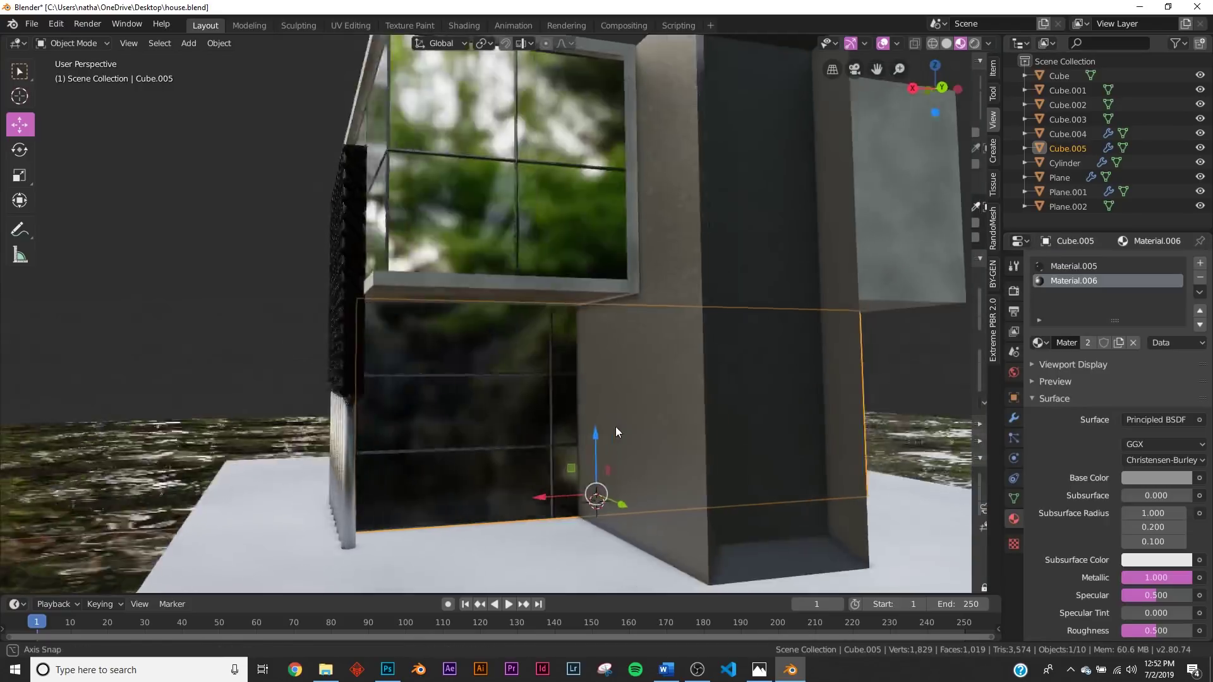
{"action": "middle_click_drag", "start_coordinate": [616, 427], "coordinate": [421, 536]}
{"action": "scroll", "coordinate": [534, 435], "scroll_direction": "down", "scroll_amount": 4}
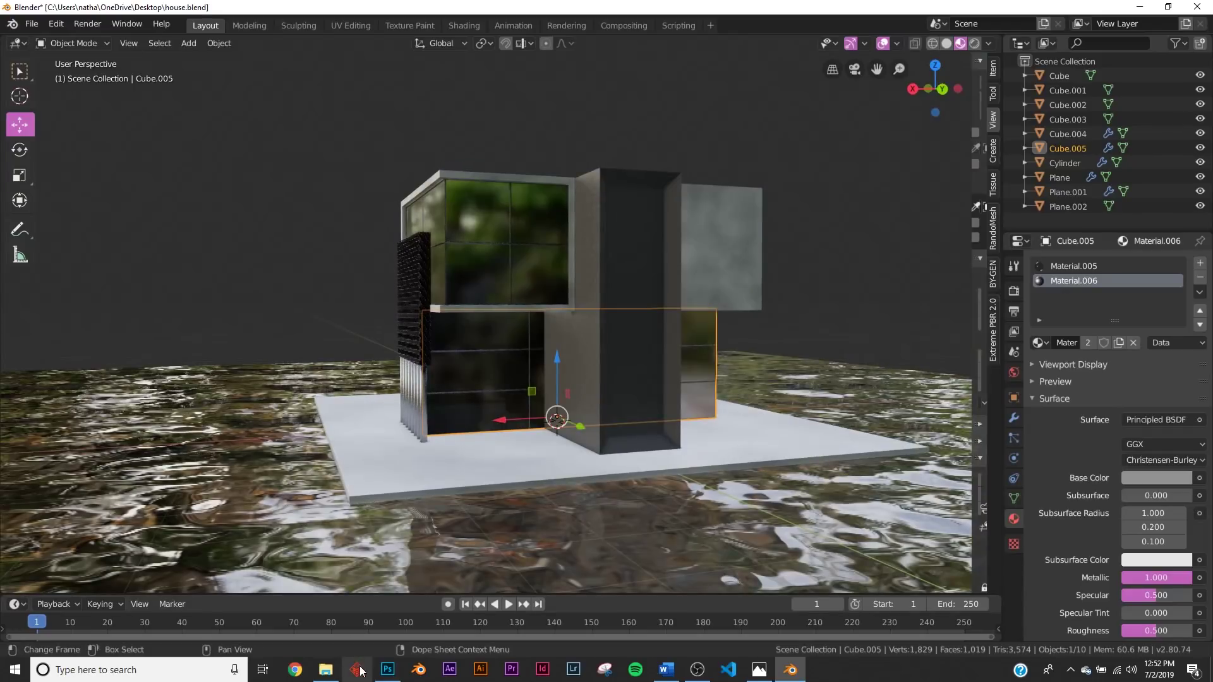
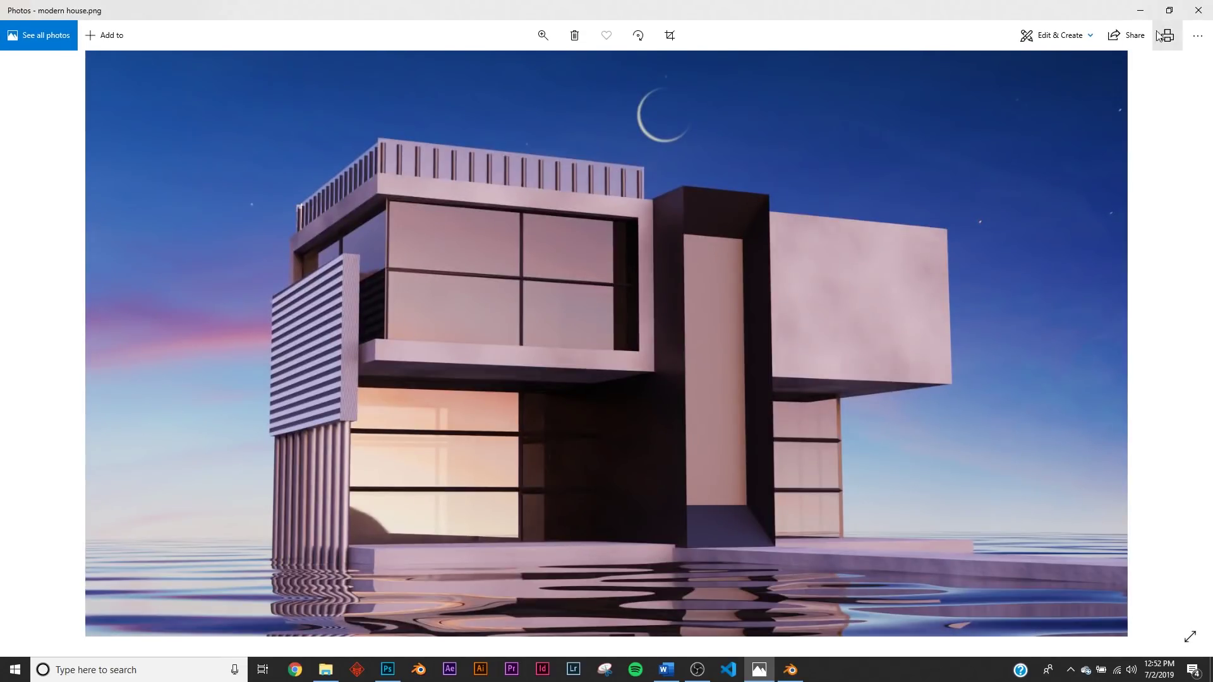
Put away the reference image, switch to Chrome and search Unsplash for sky photos
{"action": "left_click", "coordinate": [1140, 10]}
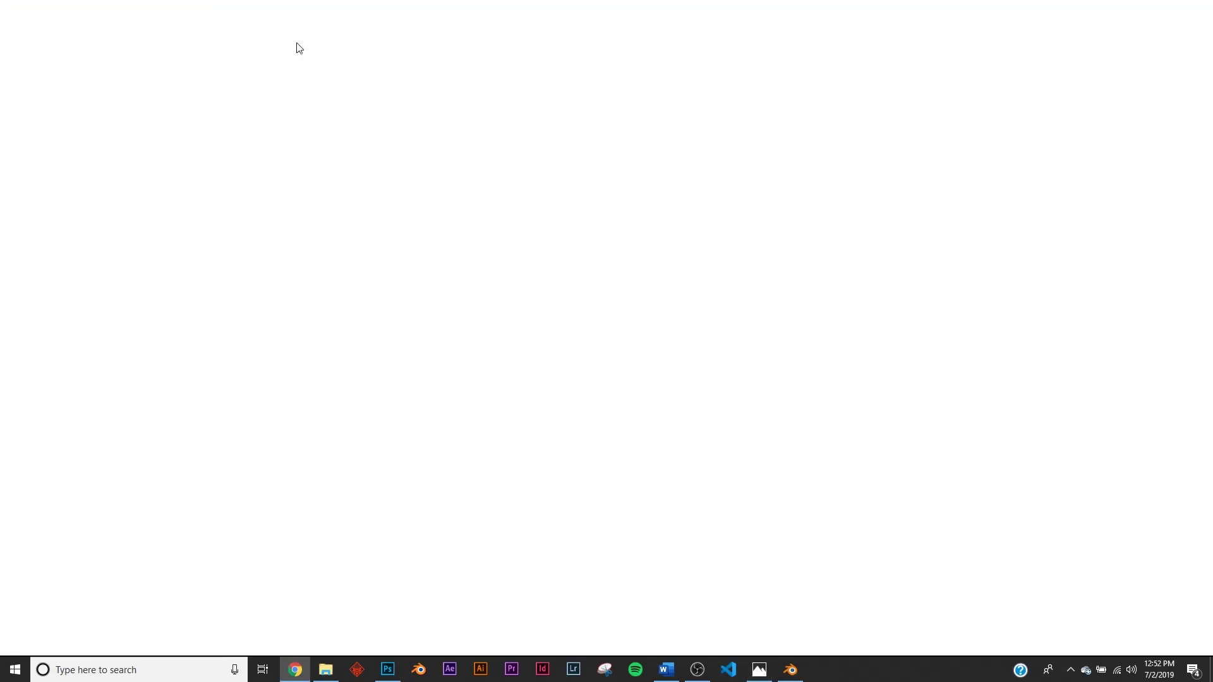
{"action": "type", "text": "un"}
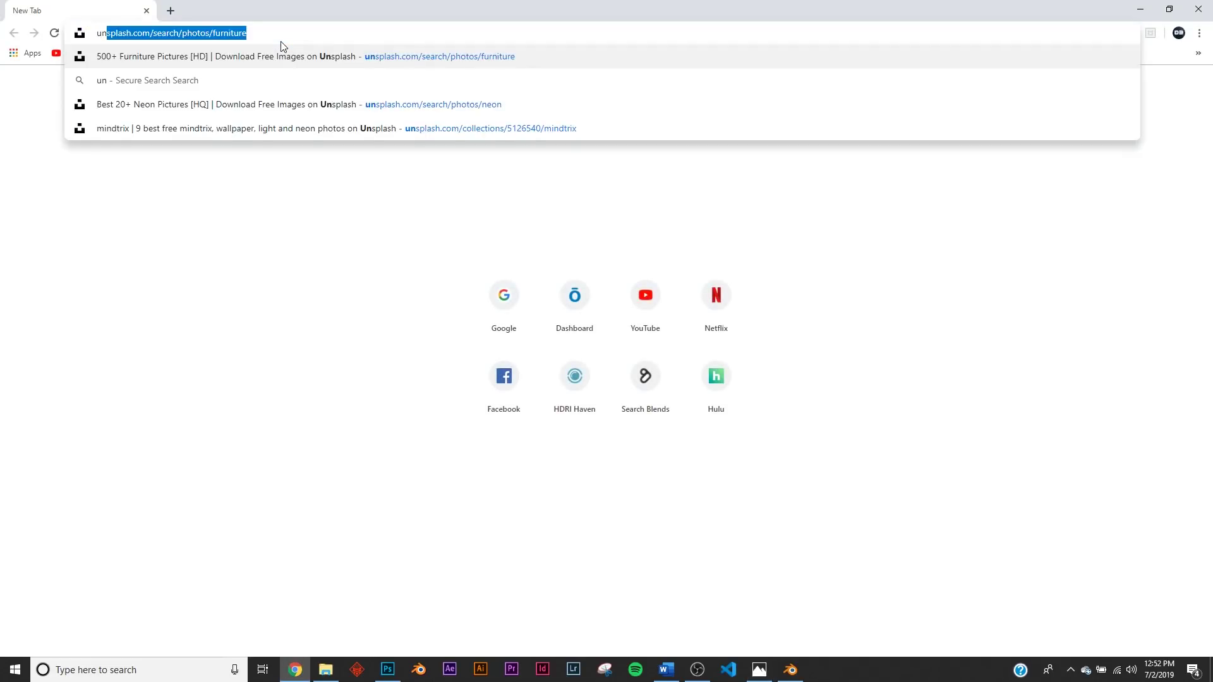
{"action": "key", "text": "Return"}
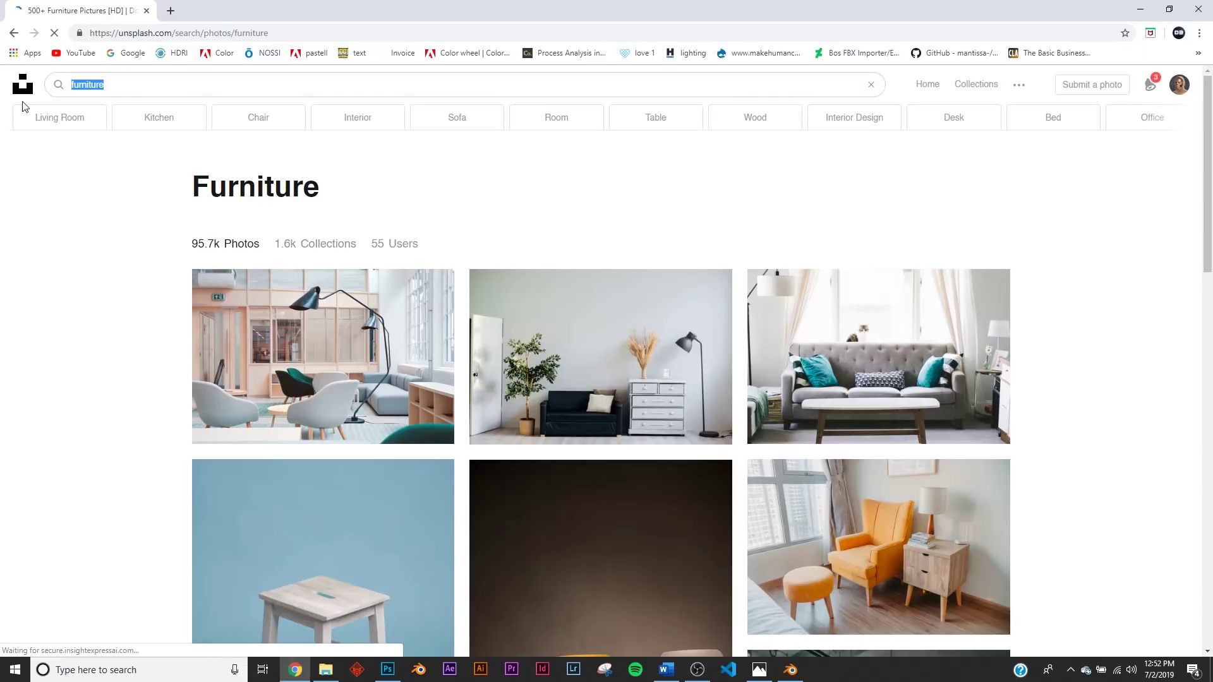
{"action": "type", "text": "sky"}
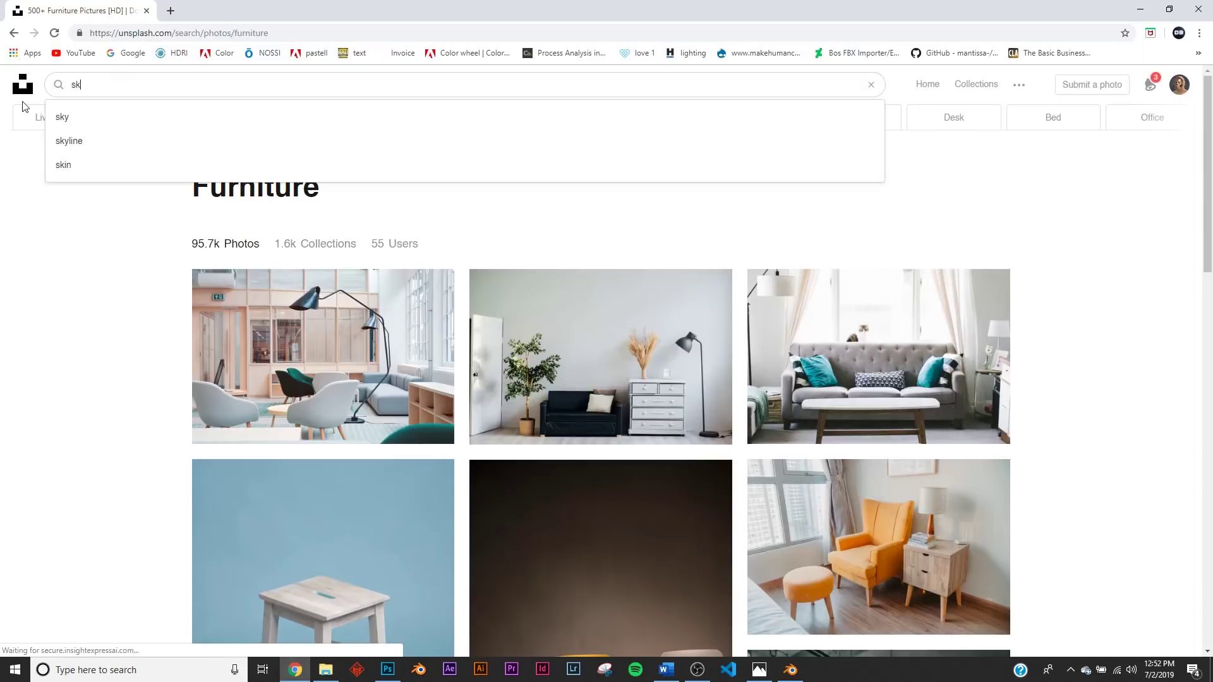
{"action": "key", "text": "Return"}
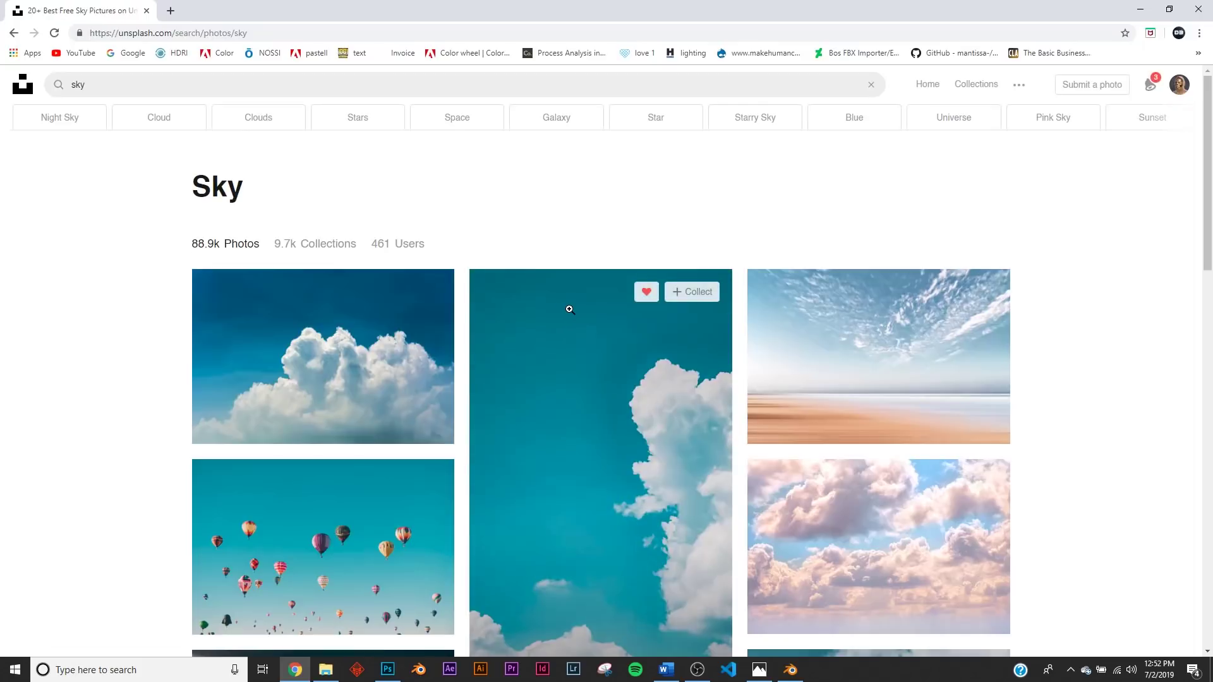
Browse the sky photos and download the one of a golden wheat field beneath a blue sky with white clouds
{"action": "scroll", "coordinate": [531, 297], "scroll_direction": "down", "scroll_amount": 4}
{"action": "scroll", "coordinate": [563, 310], "scroll_direction": "up", "scroll_amount": 3}
{"action": "scroll", "coordinate": [563, 310], "scroll_direction": "down", "scroll_amount": 15}
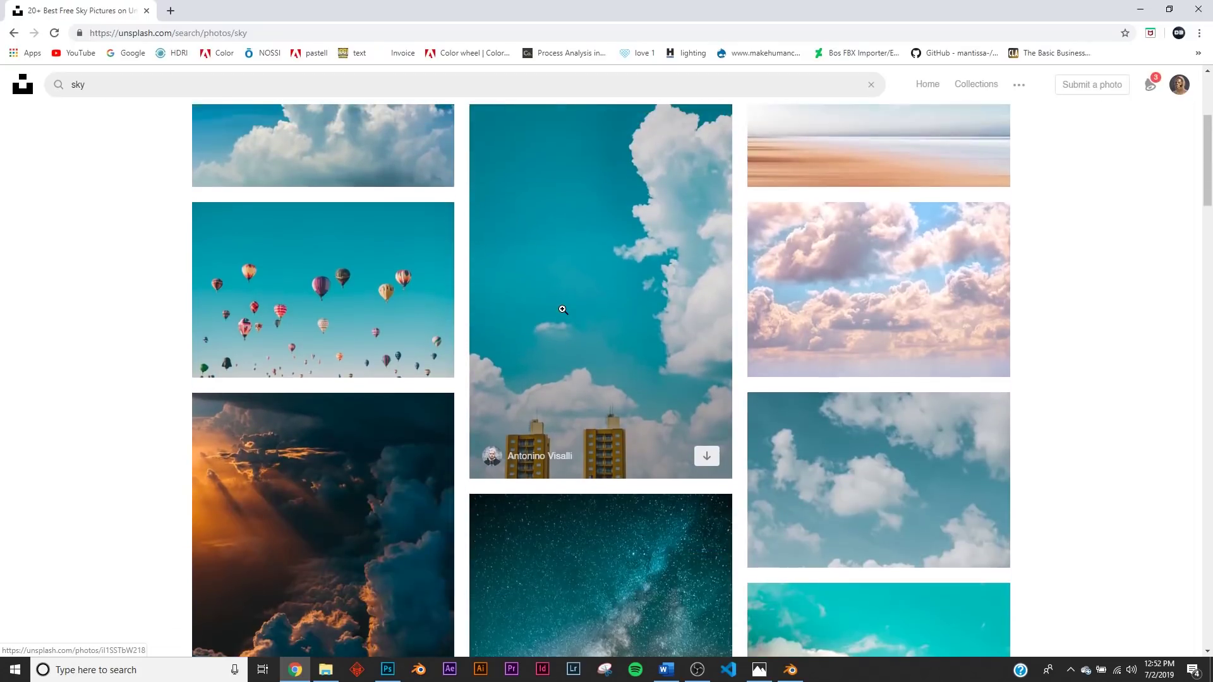
{"action": "scroll", "coordinate": [563, 310], "scroll_direction": "up", "scroll_amount": 16}
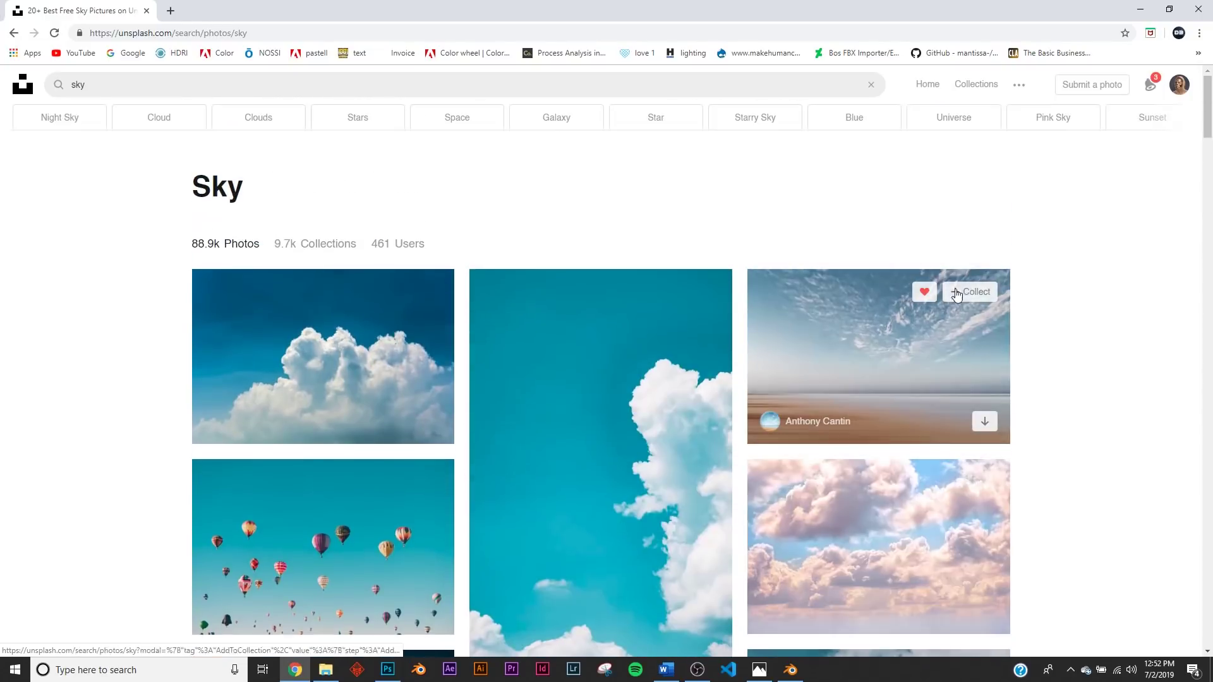
{"action": "left_click", "coordinate": [866, 384]}
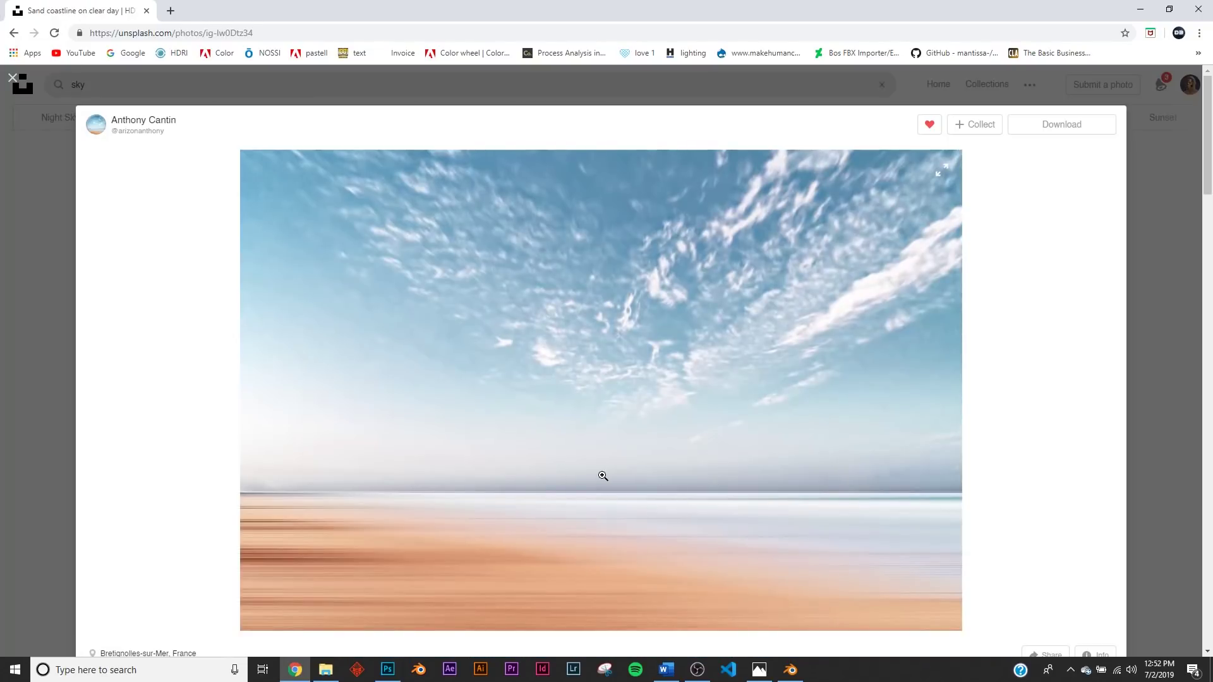
{"action": "left_click", "coordinate": [1163, 155]}
{"action": "scroll", "coordinate": [805, 369], "scroll_direction": "down", "scroll_amount": 10}
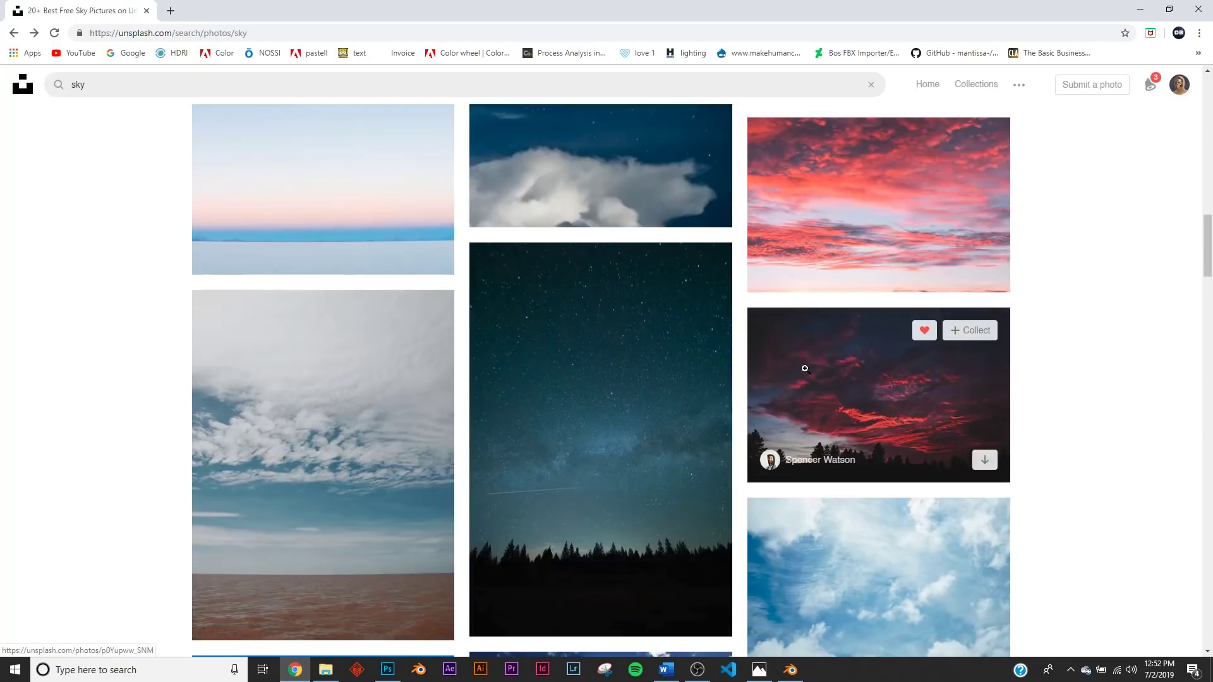
{"action": "left_click", "coordinate": [805, 368]}
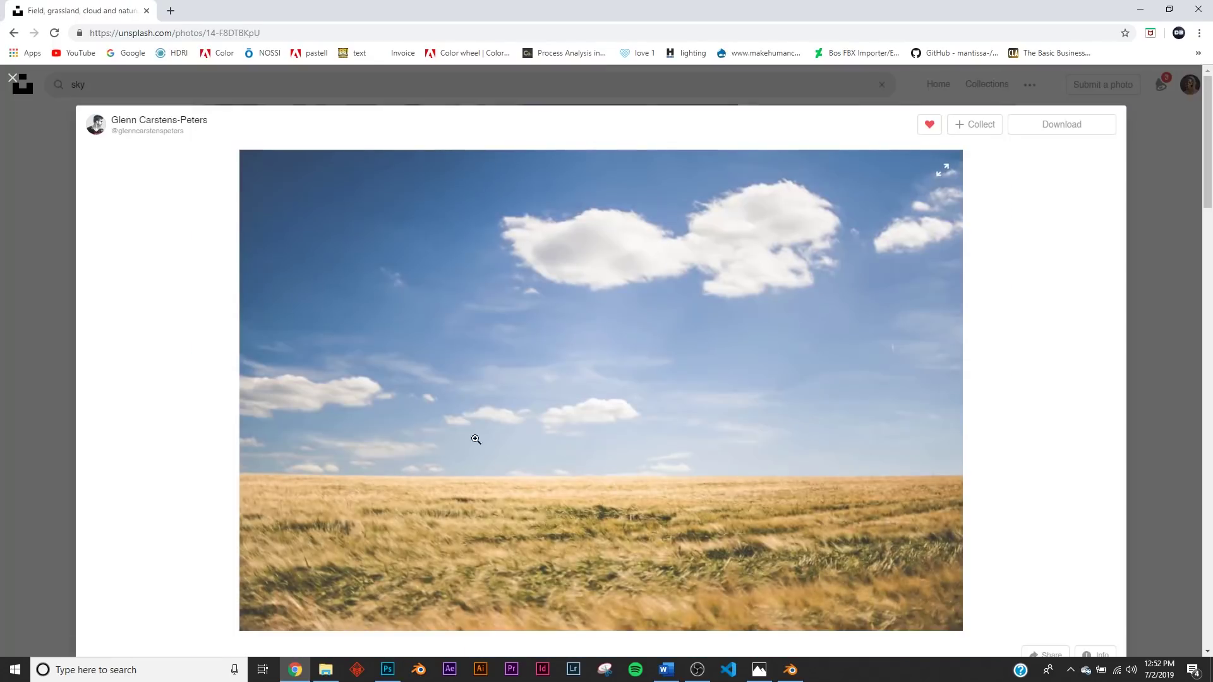
{"action": "left_click", "coordinate": [1062, 124]}
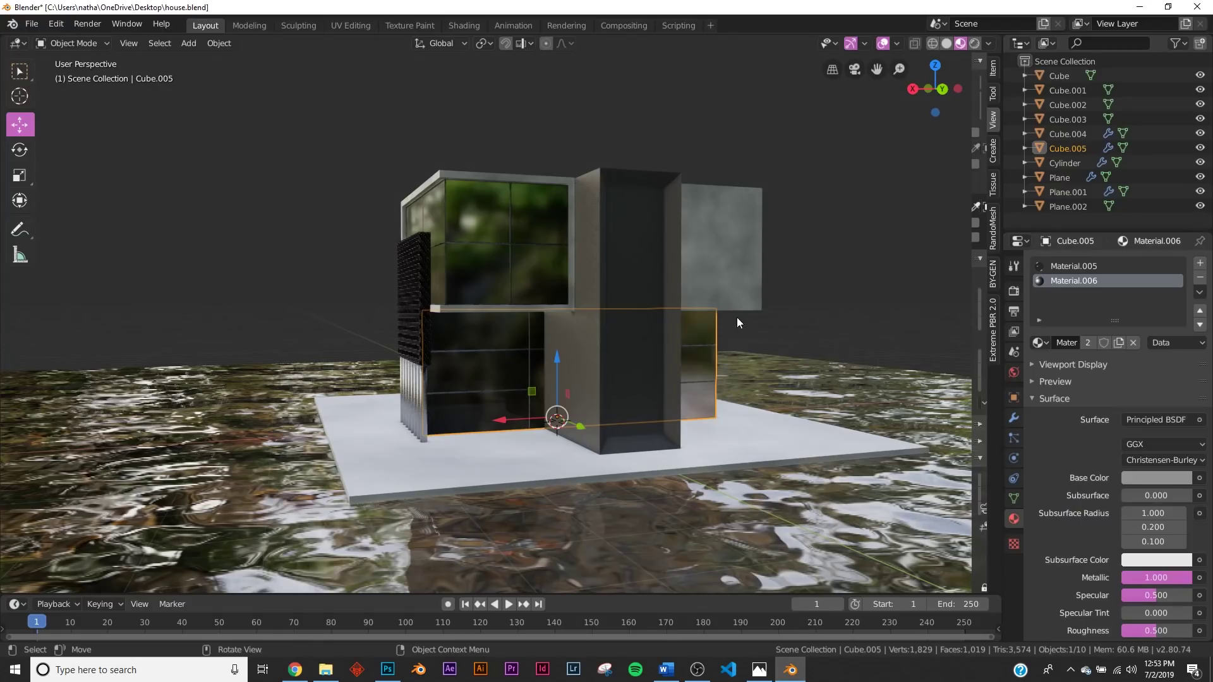
Review the Images as Planes import option and the add-ons section of Blender's preferences
{"action": "key", "text": "shift+a"}
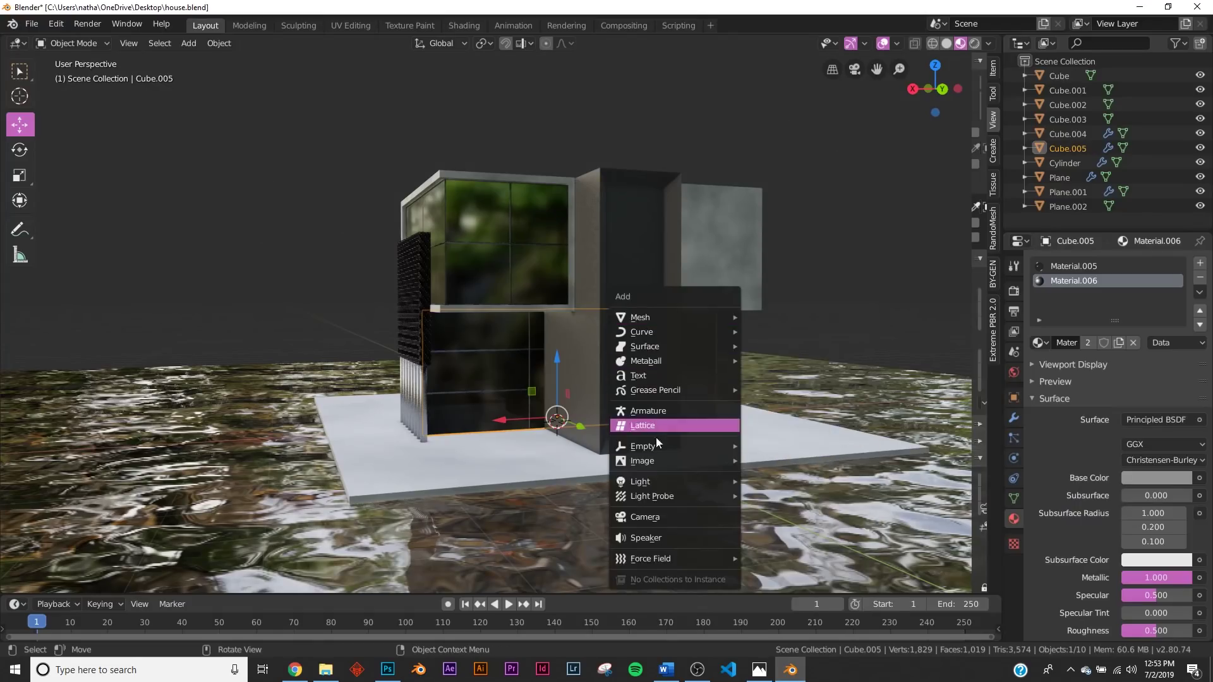
{"action": "mouse_move", "coordinate": [651, 461]}
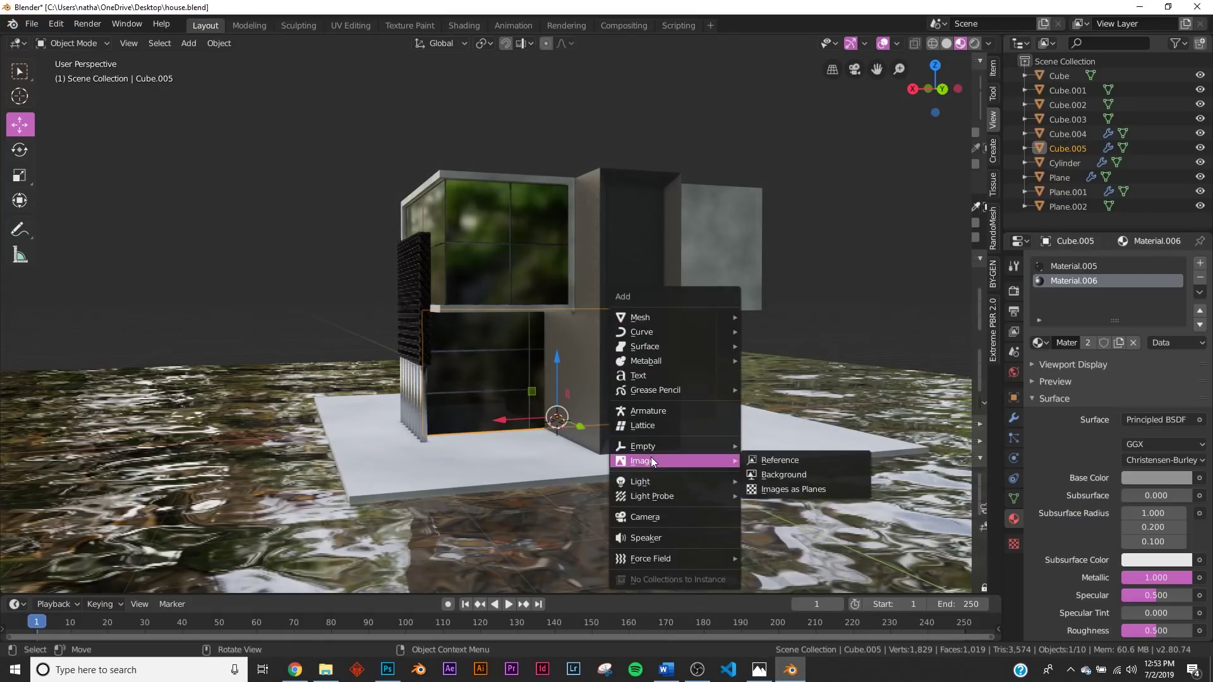
{"action": "left_click", "coordinate": [781, 489]}
{"action": "left_click", "coordinate": [63, 26]}
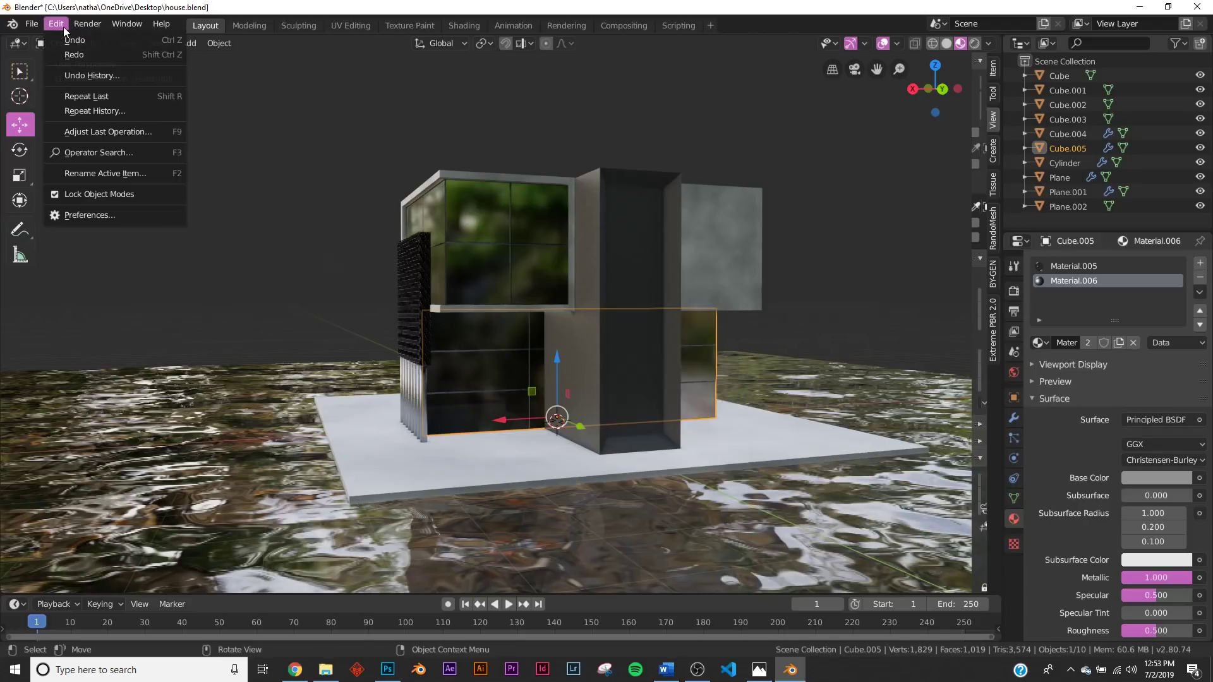
{"action": "left_click", "coordinate": [97, 214]}
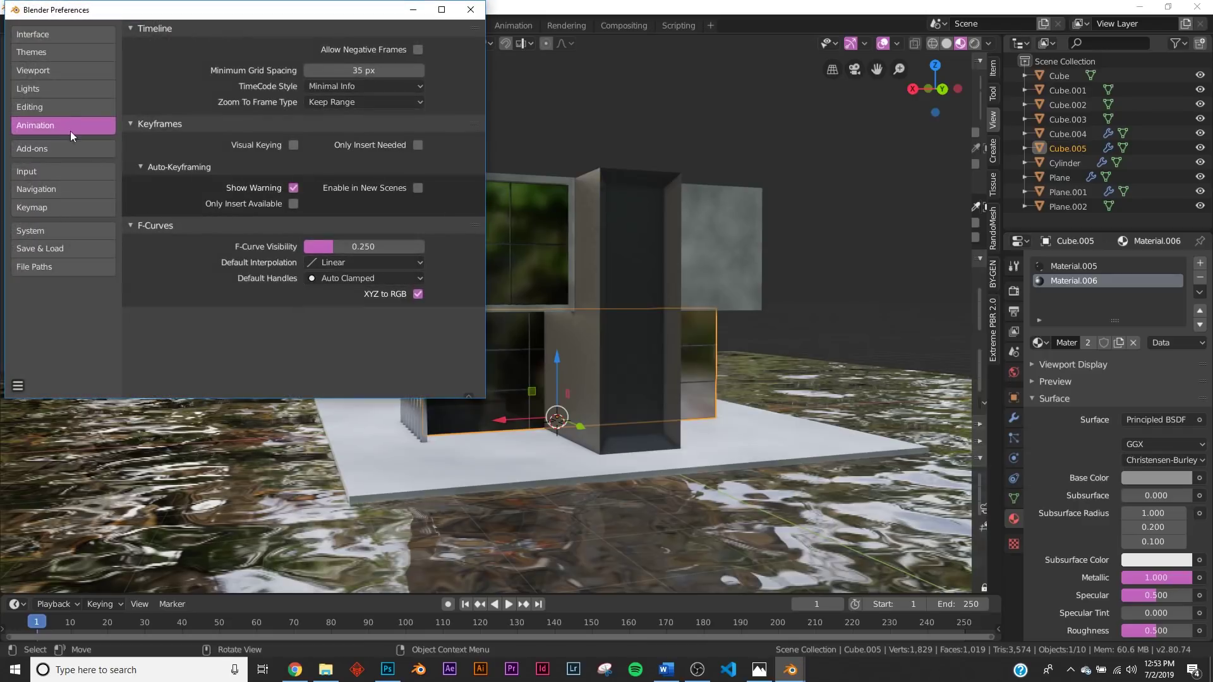
{"action": "left_click", "coordinate": [55, 150]}
{"action": "left_click", "coordinate": [352, 52]}
{"action": "left_click", "coordinate": [470, 9]}
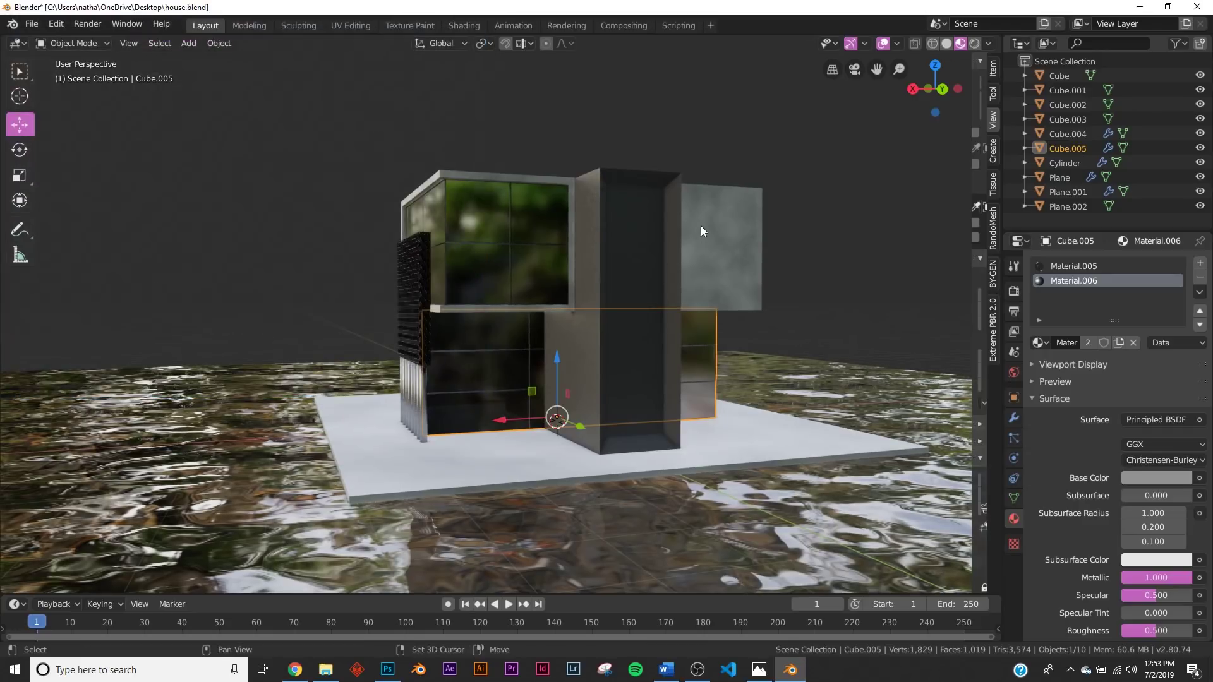
Import the downloaded wheat field photo from the Desktop folder as an image plane with the Emit material setting
{"action": "key", "text": "shift+a"}
{"action": "mouse_move", "coordinate": [708, 370]}
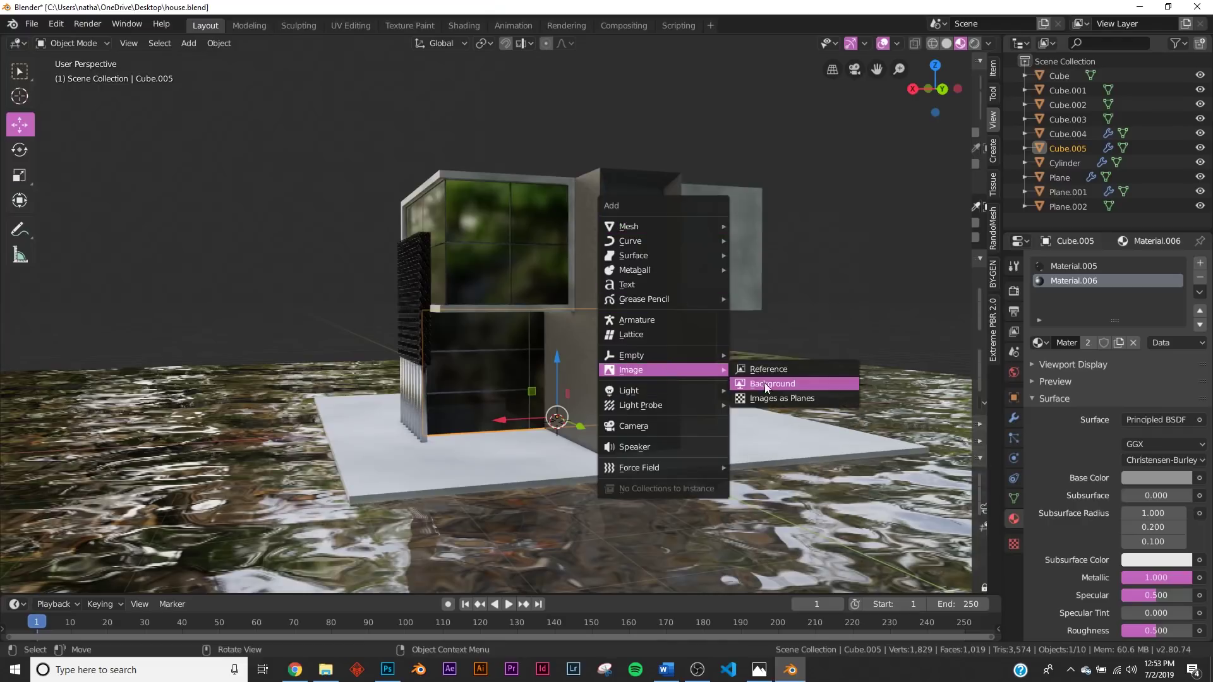
{"action": "left_click", "coordinate": [780, 399]}
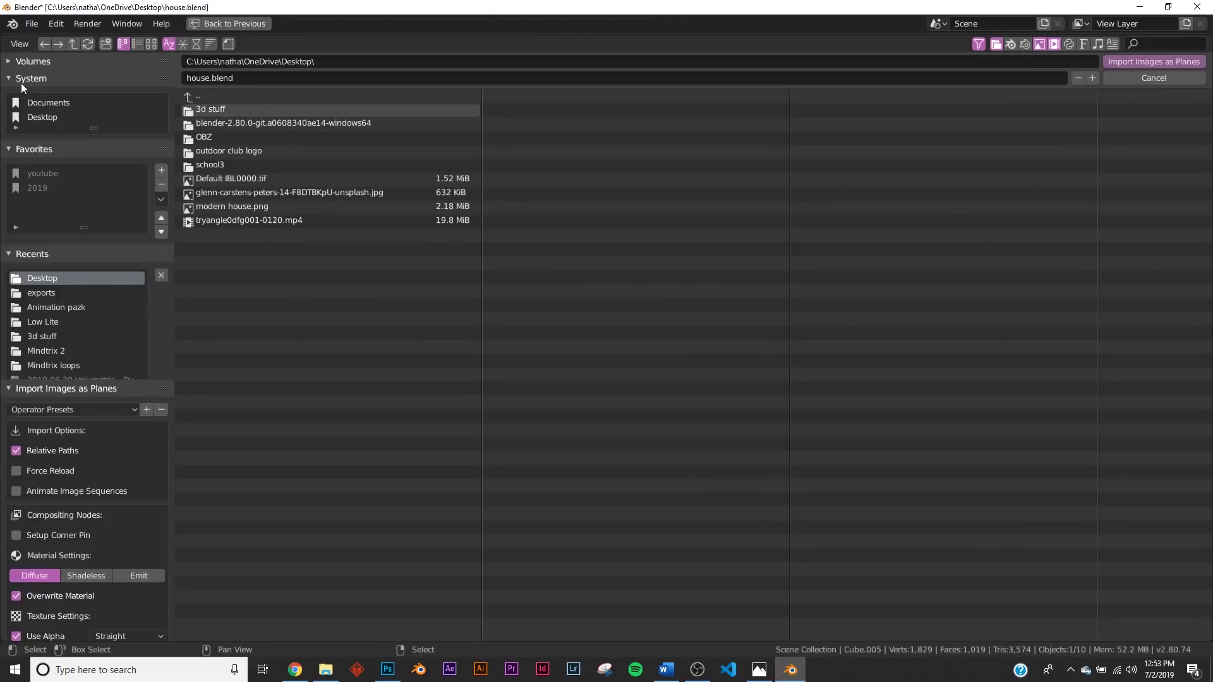
{"action": "left_click", "coordinate": [36, 117]}
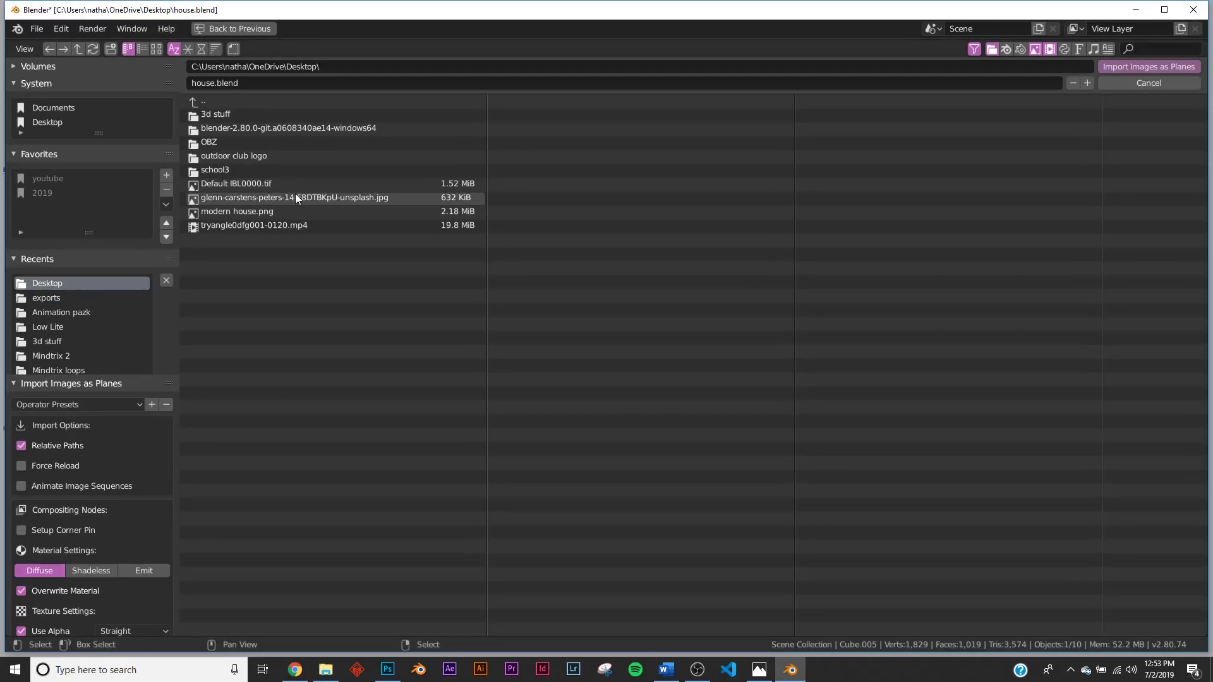
{"action": "left_click", "coordinate": [231, 197]}
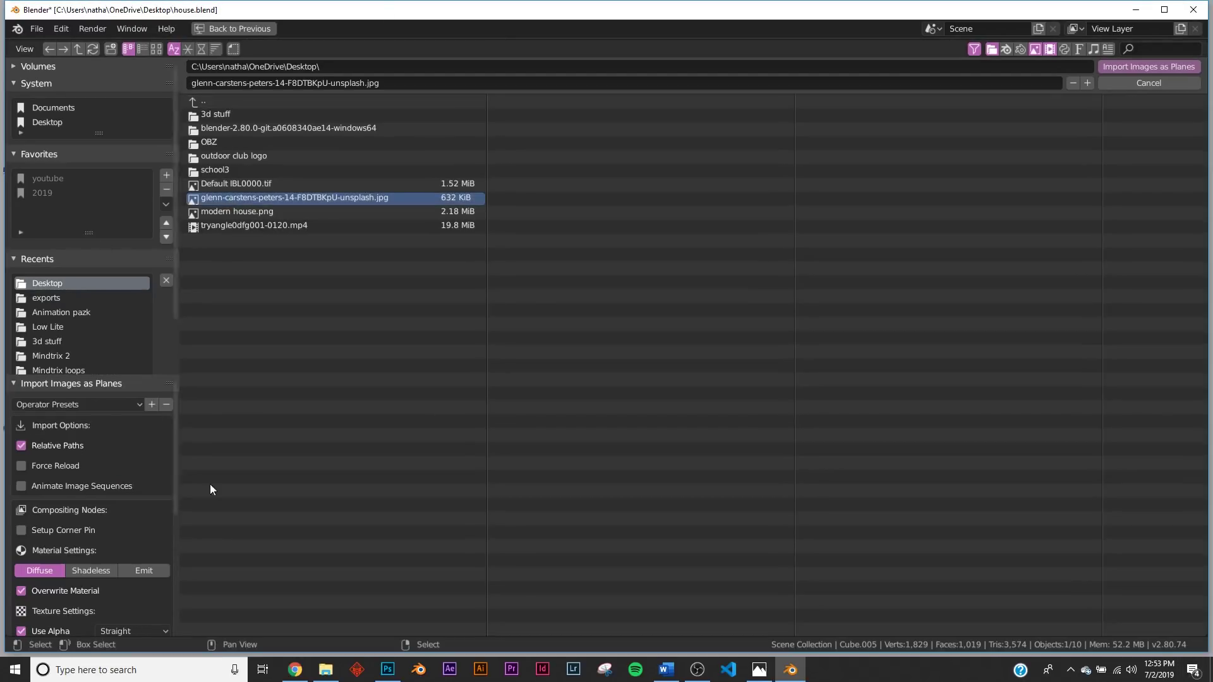
{"action": "left_click", "coordinate": [150, 571]}
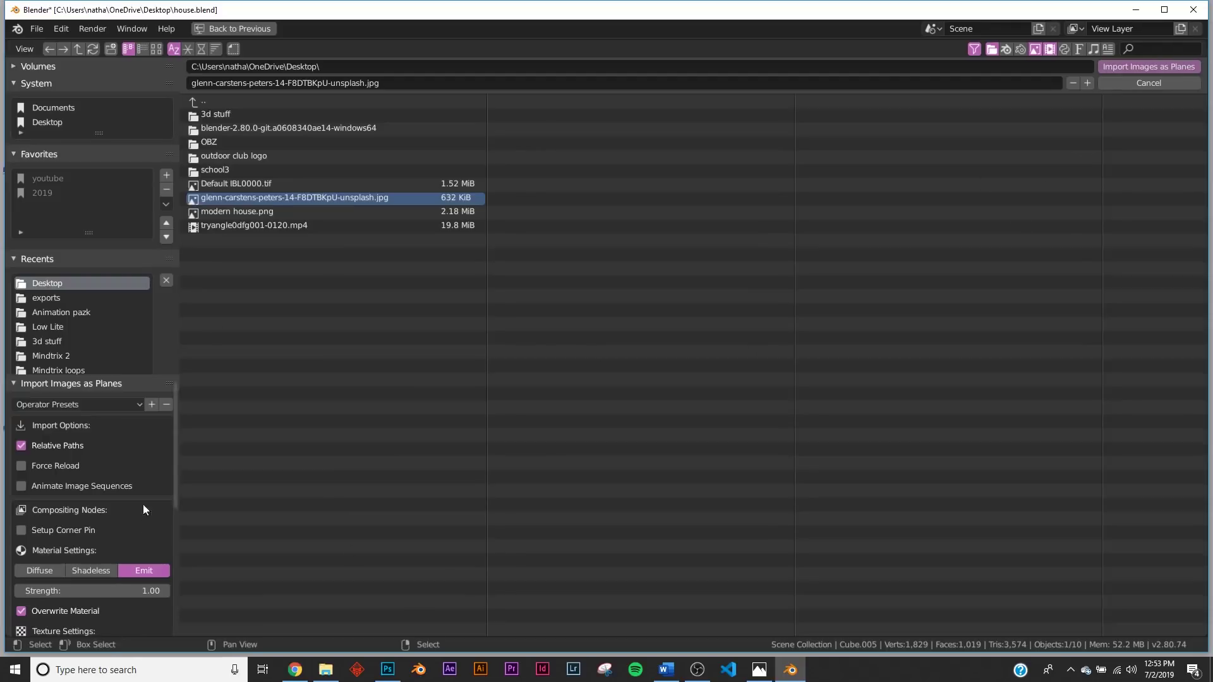
{"action": "left_click", "coordinate": [1170, 68]}
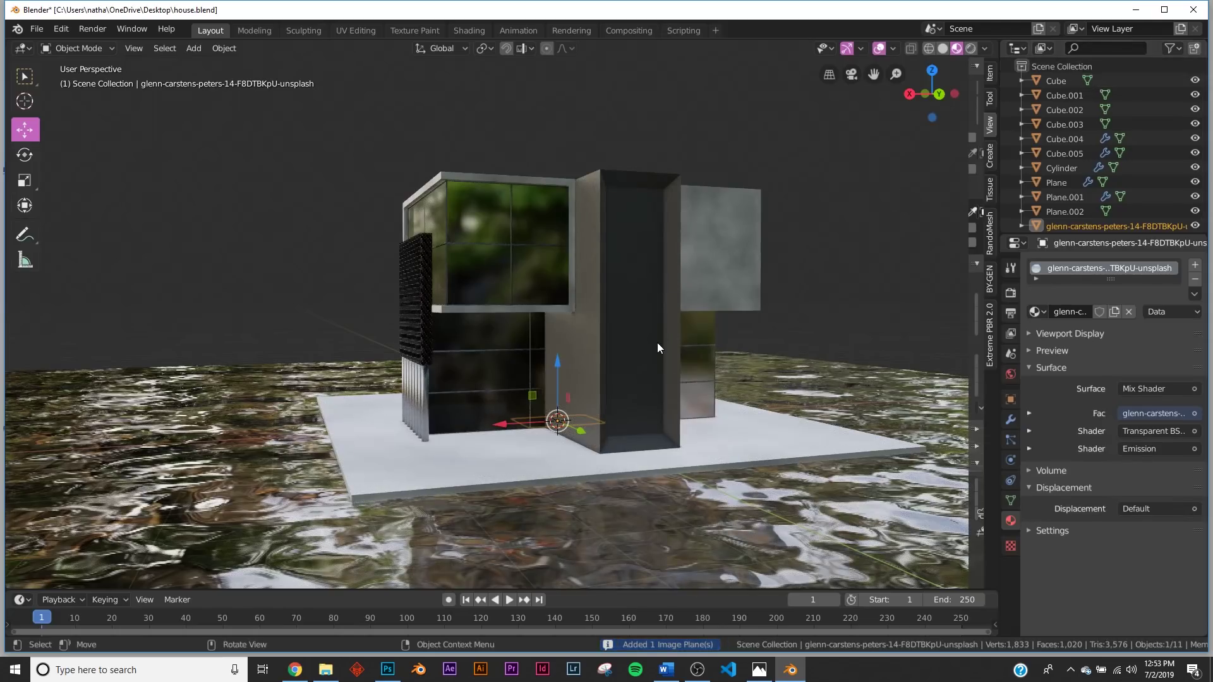
Rotate the imported image plane 90° about the X axis so it stands upright
{"action": "key", "text": "r"}
{"action": "key", "text": "x"}
{"action": "key", "text": "9"}
{"action": "key", "text": "0"}
{"action": "key", "text": "Return"}
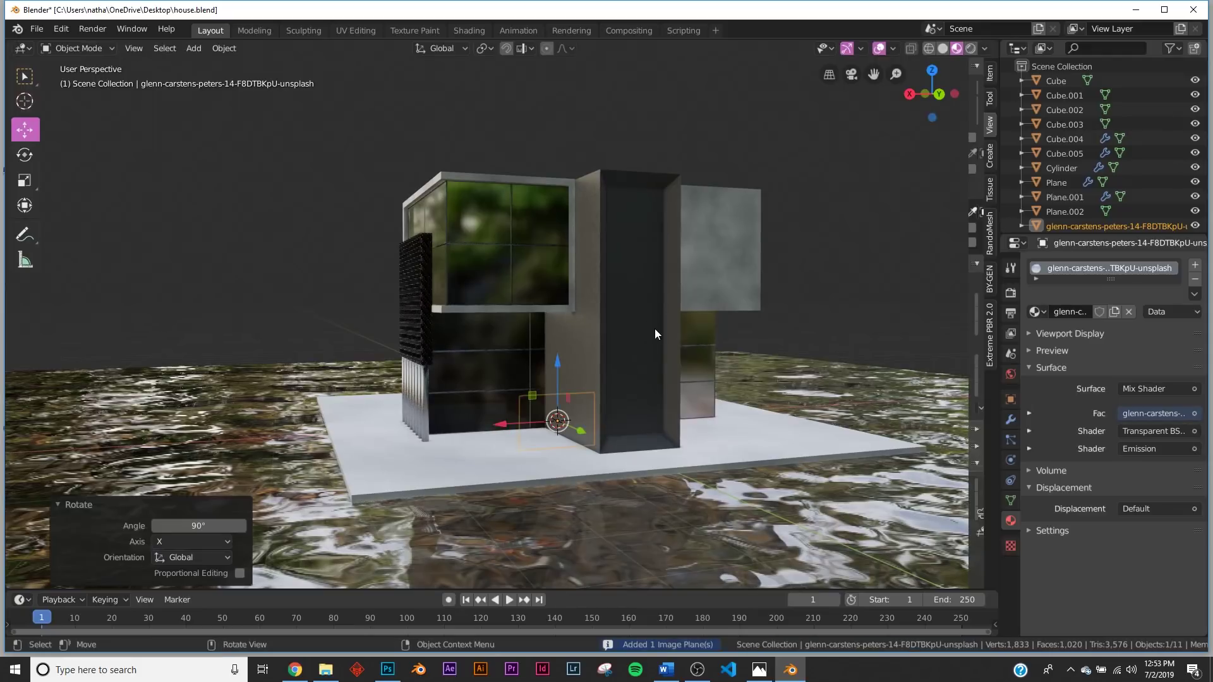
Raise the sky image plane, move it back along Y behind the building and scale it up by about 10.83
{"action": "key", "text": "g"}
{"action": "key", "text": "z"}
{"action": "left_click", "coordinate": [588, 84]}
{"action": "middle_click_drag", "start_coordinate": [587, 133], "coordinate": [566, 209]}
{"action": "scroll", "coordinate": [567, 209], "scroll_direction": "down", "scroll_amount": 5}
{"action": "key", "text": "g"}
{"action": "key", "text": "y"}
{"action": "left_click", "coordinate": [515, 114]}
{"action": "left_click_drag", "start_coordinate": [487, 110], "coordinate": [514, 130]}
{"action": "key", "text": "s"}
{"action": "left_click", "coordinate": [744, 203]}
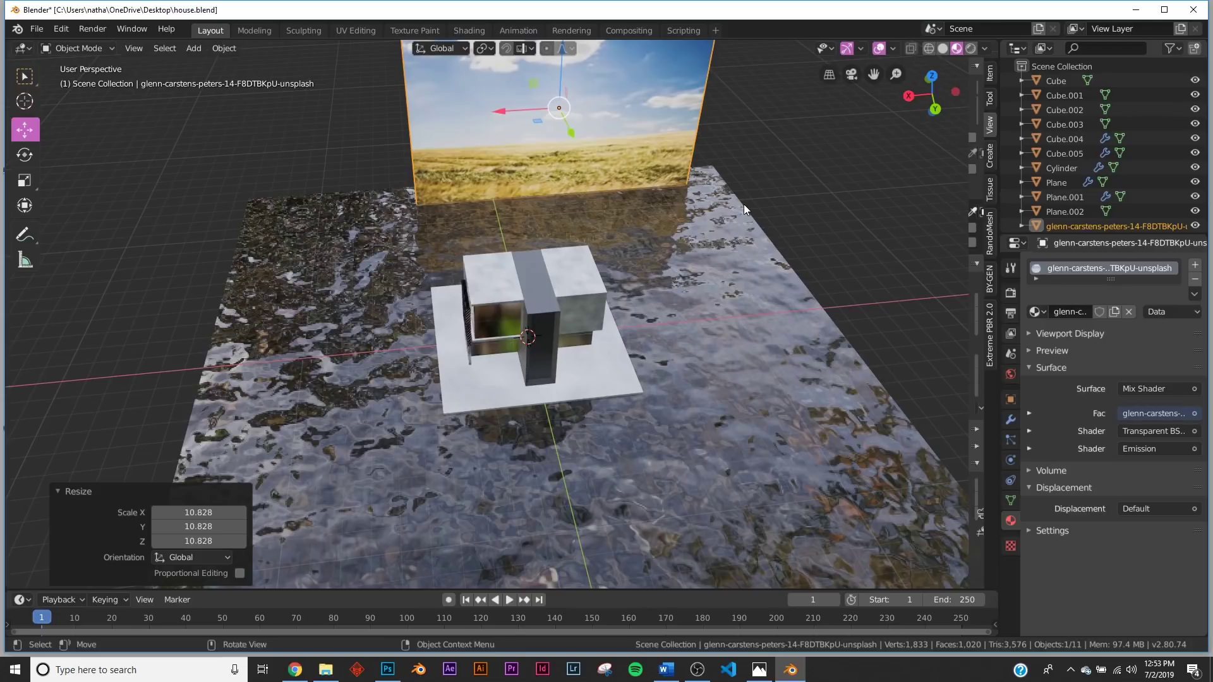
Add a camera and align it to a low front view of the building with the sky image behind it
{"action": "middle_click_drag", "start_coordinate": [783, 265], "coordinate": [712, 263]}
{"action": "scroll", "coordinate": [446, 166], "scroll_direction": "up", "scroll_amount": 1}
{"action": "key", "text": "shift+a"}
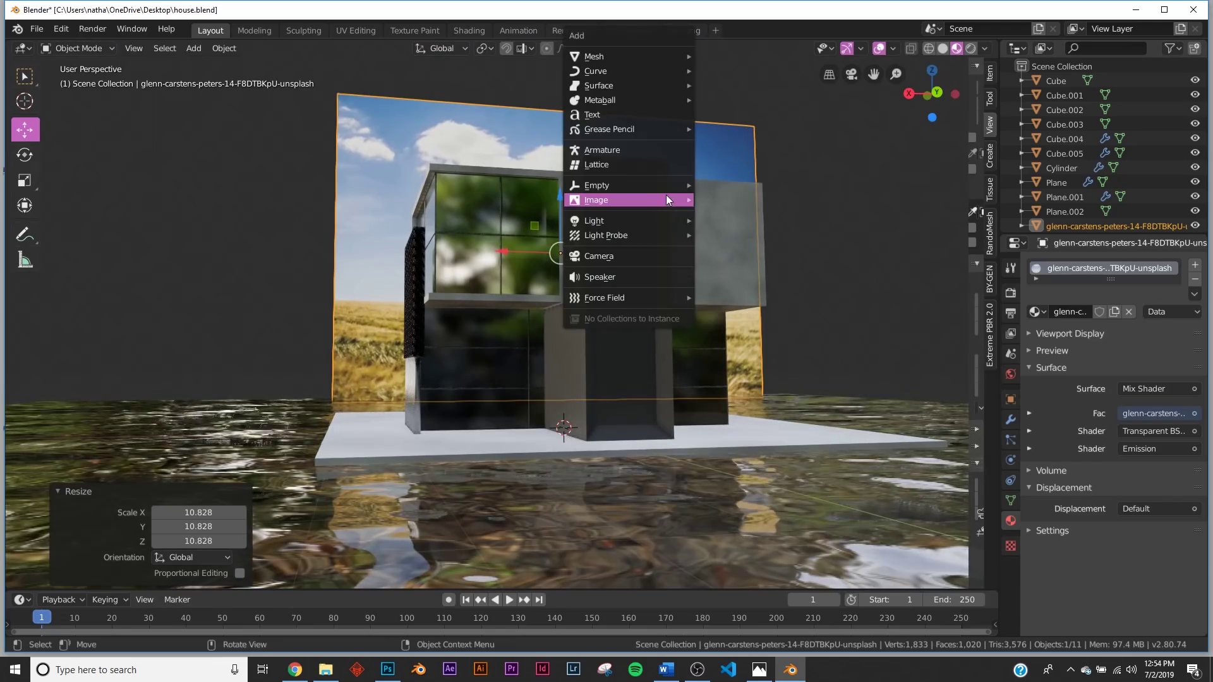
{"action": "left_click", "coordinate": [616, 256]}
{"action": "middle_click_drag", "start_coordinate": [616, 255], "coordinate": [590, 229]}
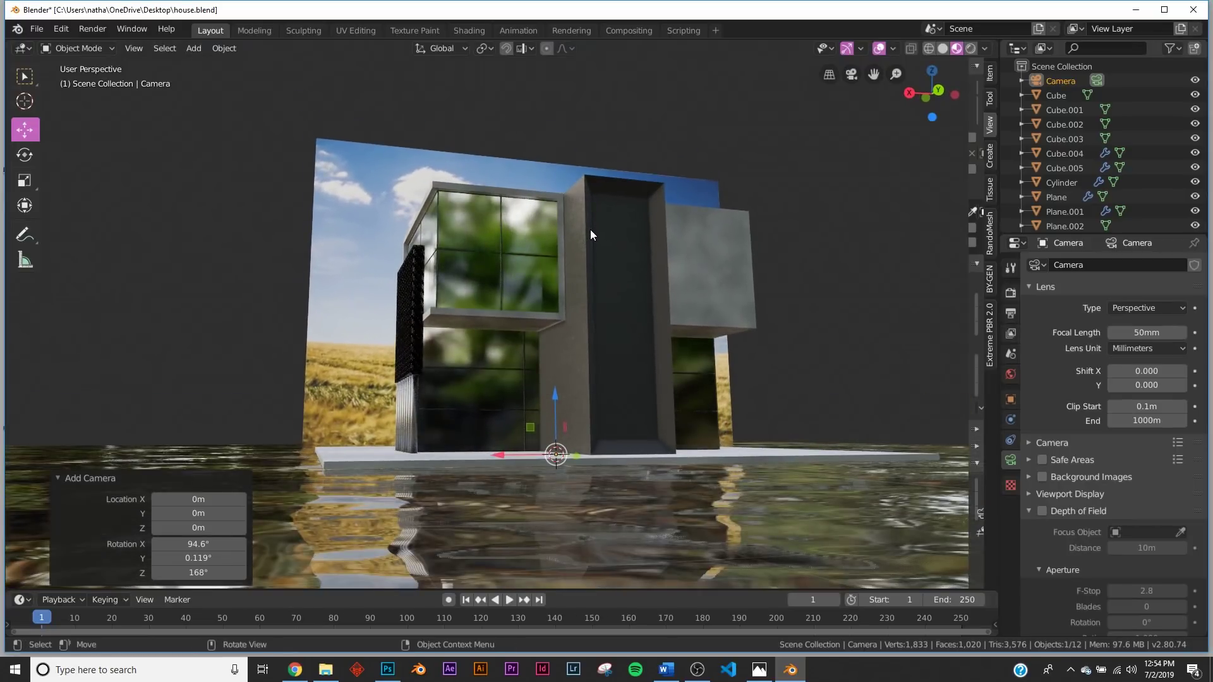
{"action": "key", "text": "ctrl+alt+KP_0"}
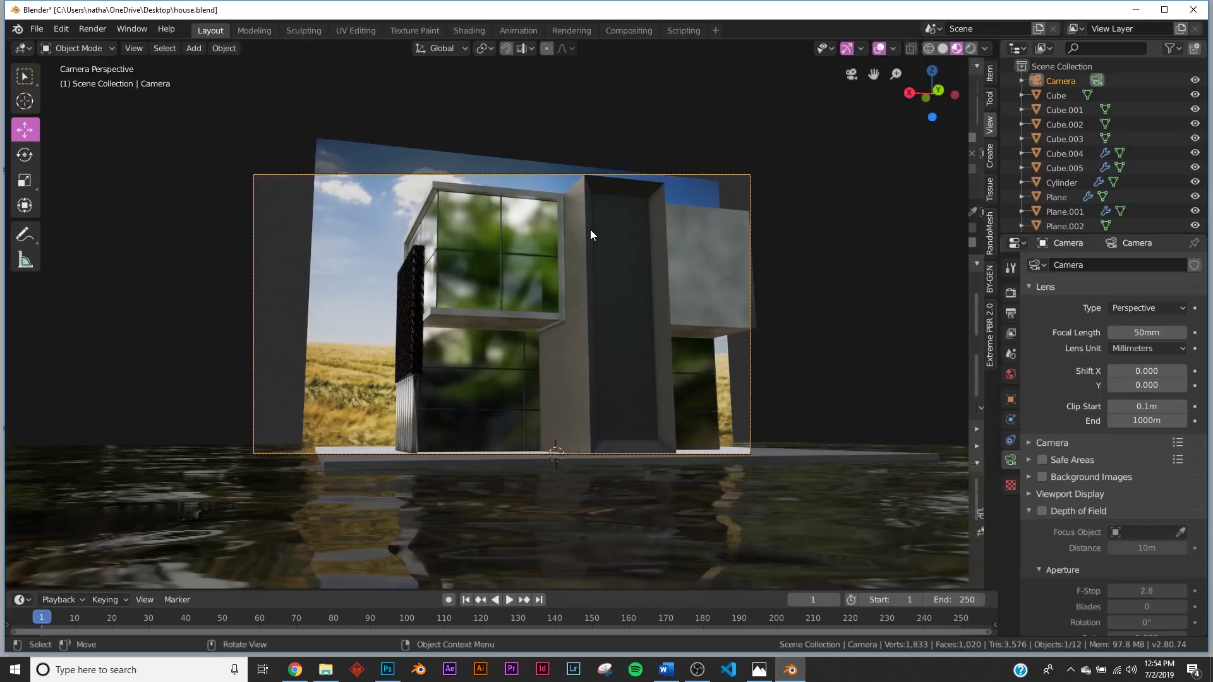
Shift the camera about 0.5 m, pull it back along its local Z axis and tilt it by about 1.15°
{"action": "key", "text": "g"}
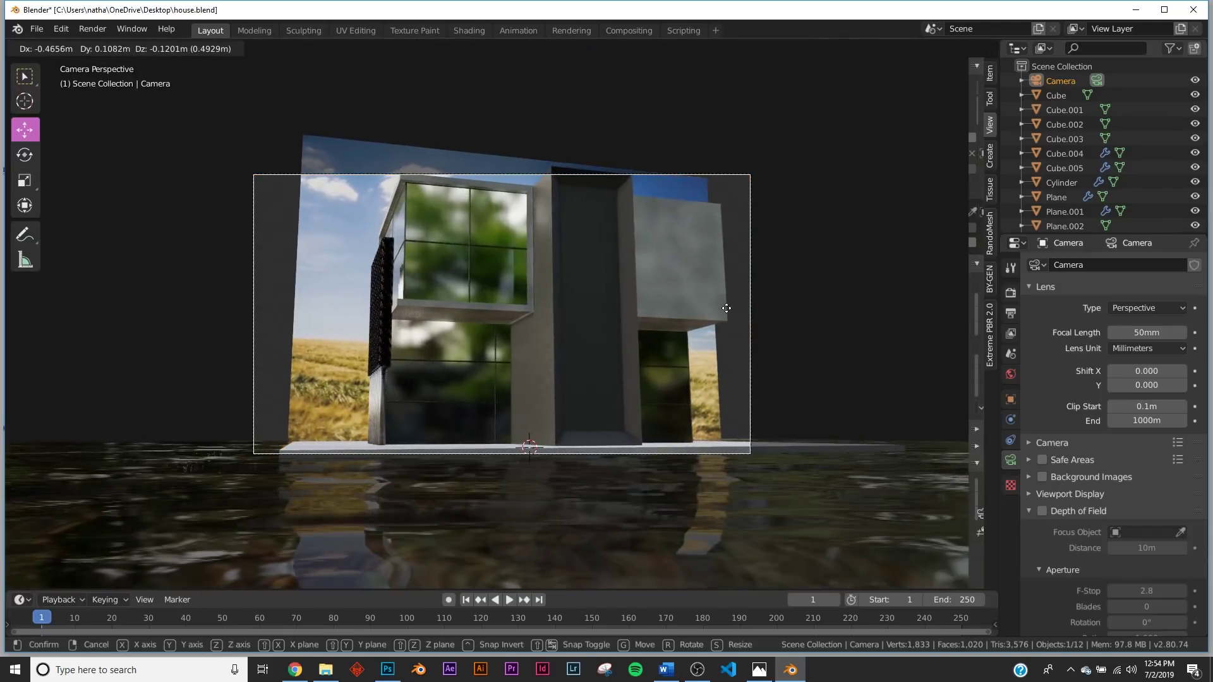
{"action": "left_click", "coordinate": [724, 314]}
{"action": "key", "text": "g"}
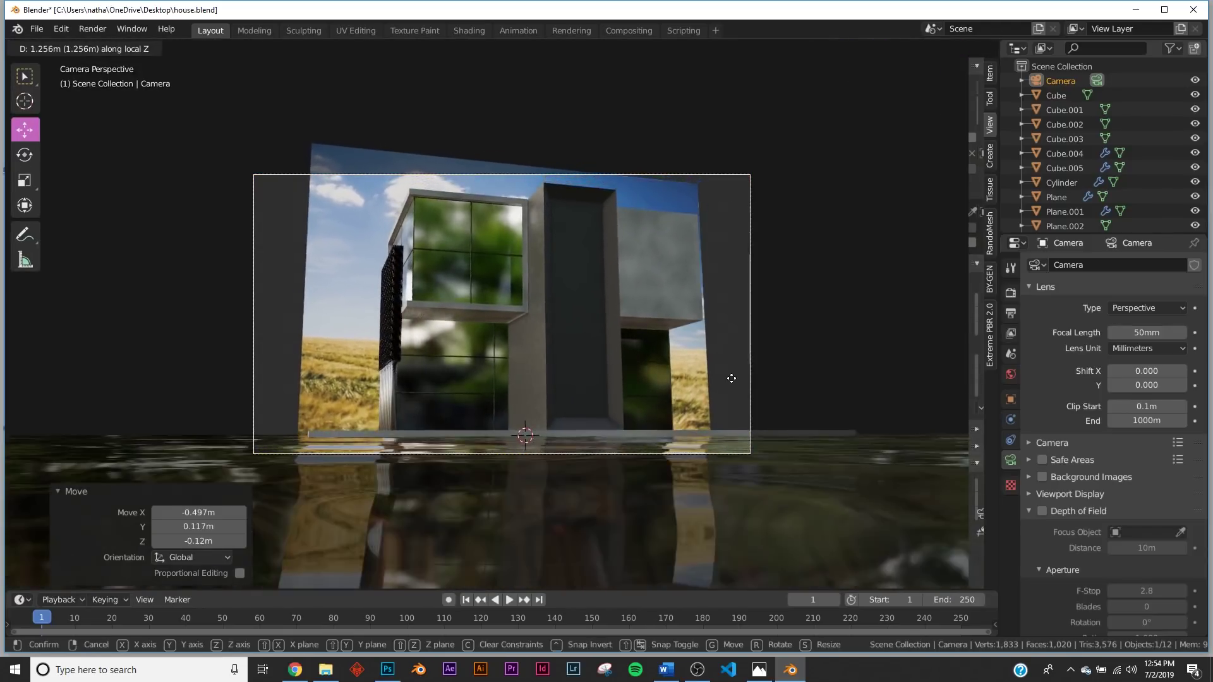
{"action": "left_click", "coordinate": [736, 357]}
{"action": "key", "text": "r"}
{"action": "key", "text": "r"}
{"action": "left_click", "coordinate": [733, 352]}
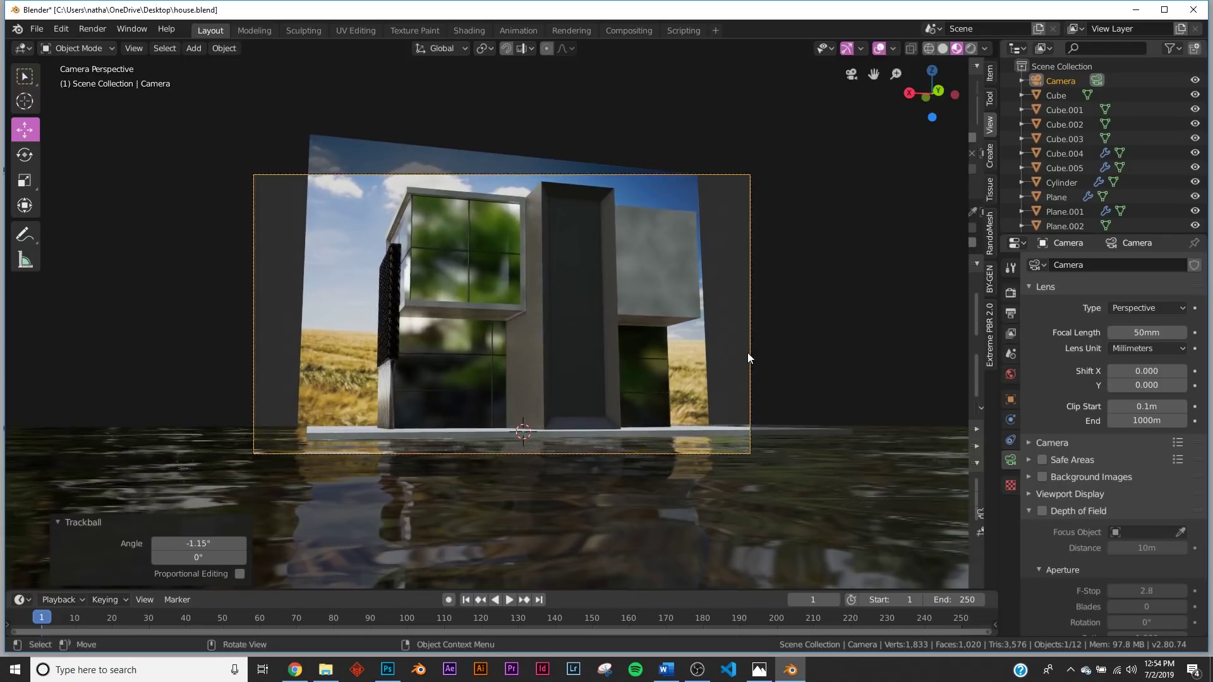
Set the camera's focal length to 41 mm and shift the camera slightly sideways to centre the building
{"action": "left_click_drag", "start_coordinate": [1147, 332], "coordinate": [1125, 333]}
{"action": "key", "text": "g"}
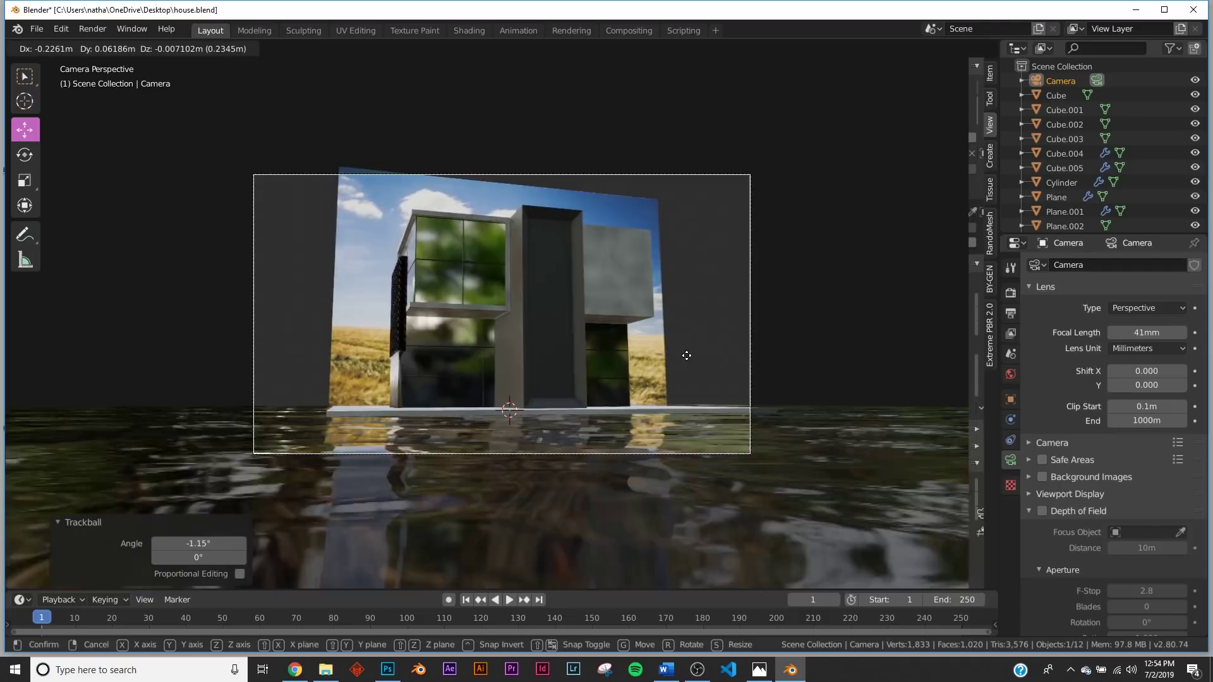
{"action": "left_click", "coordinate": [655, 341]}
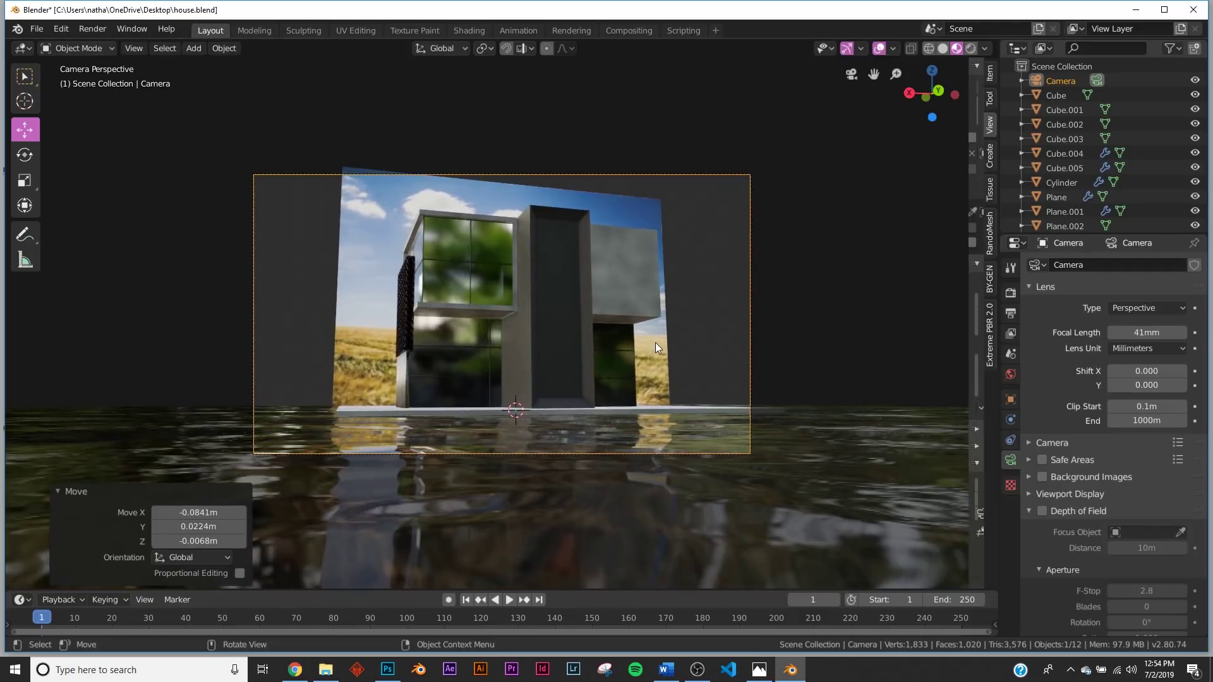
Rotate the sky image plane to face the camera and scale it up by about 1.591
{"action": "left_click", "coordinate": [654, 347]}
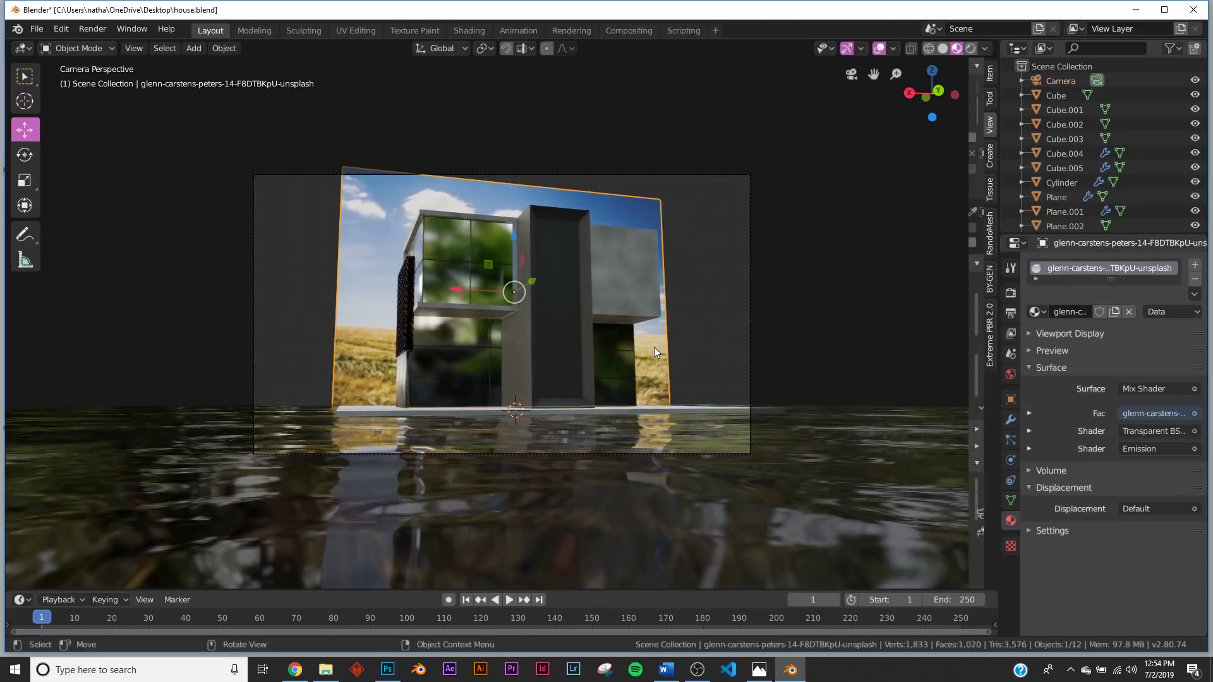
{"action": "left_click", "coordinate": [34, 154]}
{"action": "left_click_drag", "start_coordinate": [504, 285], "coordinate": [564, 279]}
{"action": "key", "text": "s"}
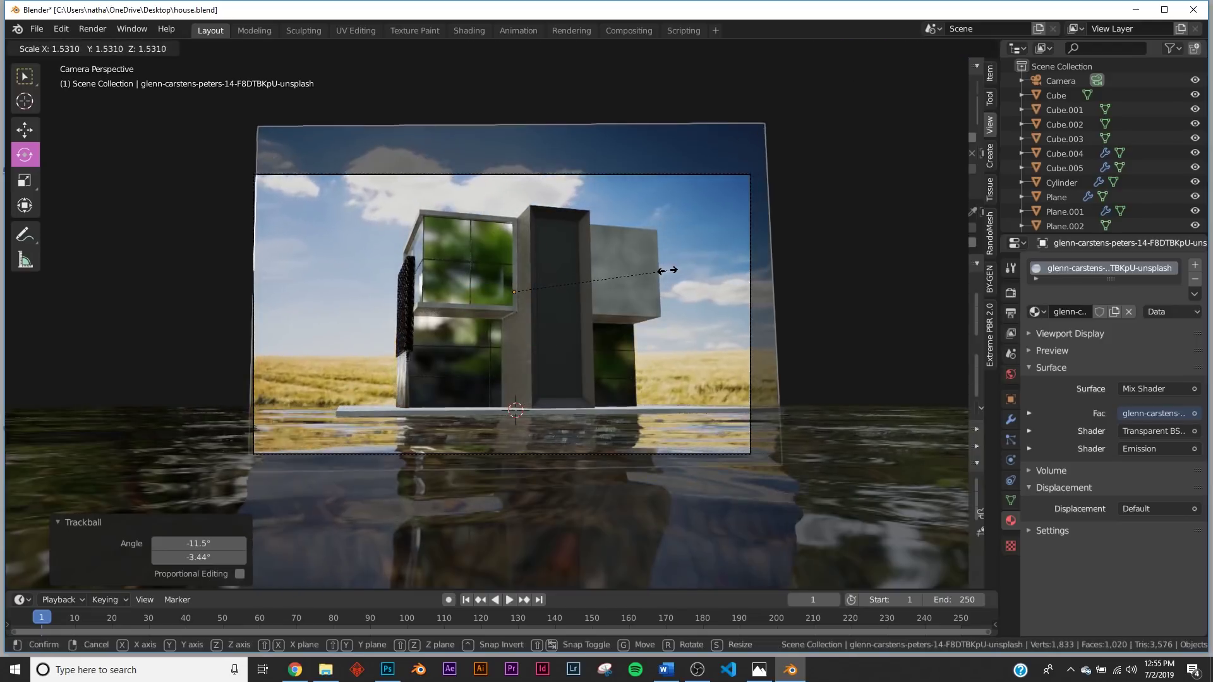
{"action": "left_click", "coordinate": [674, 269]}
{"action": "key", "text": "shift+space"}
{"action": "key", "text": "g"}
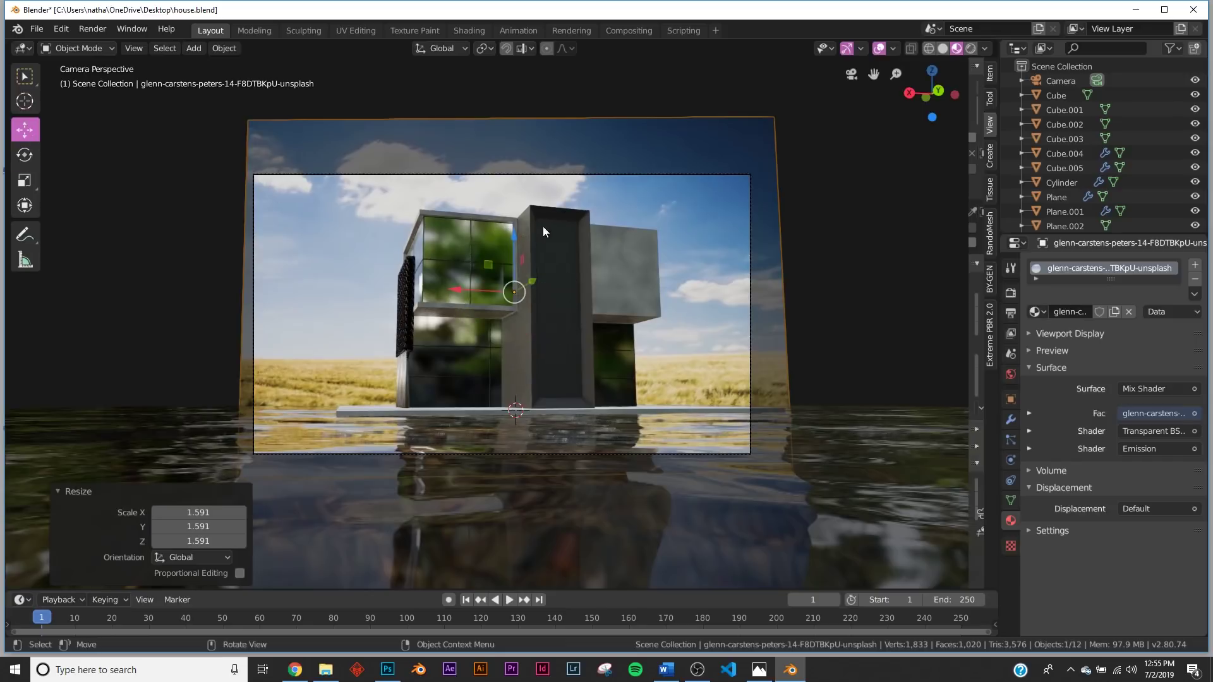
Lower the sky image plane along Z to hide the wheat field and scale it up by about 1.035
{"action": "key", "text": "g"}
{"action": "key", "text": "z"}
{"action": "left_click", "coordinate": [704, 270]}
{"action": "key", "text": "s"}
{"action": "left_click", "coordinate": [755, 260]}
{"action": "scroll", "coordinate": [658, 286], "scroll_direction": "up", "scroll_amount": 3}
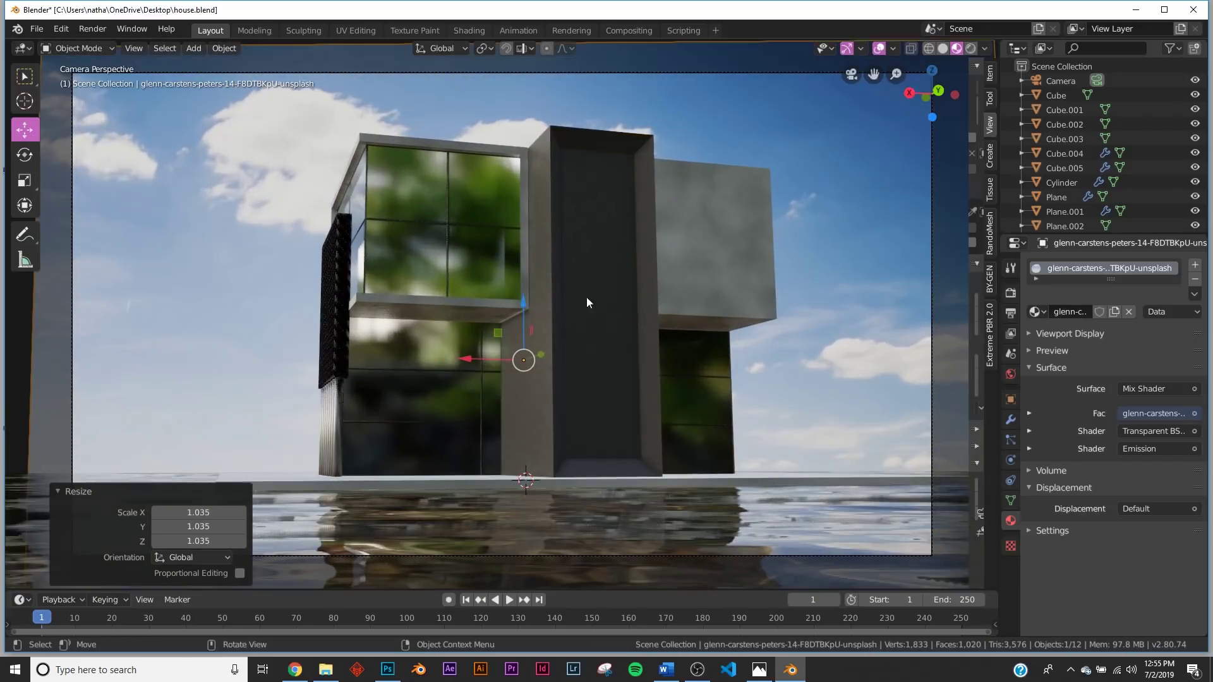
{"action": "left_click", "coordinate": [70, 489]}
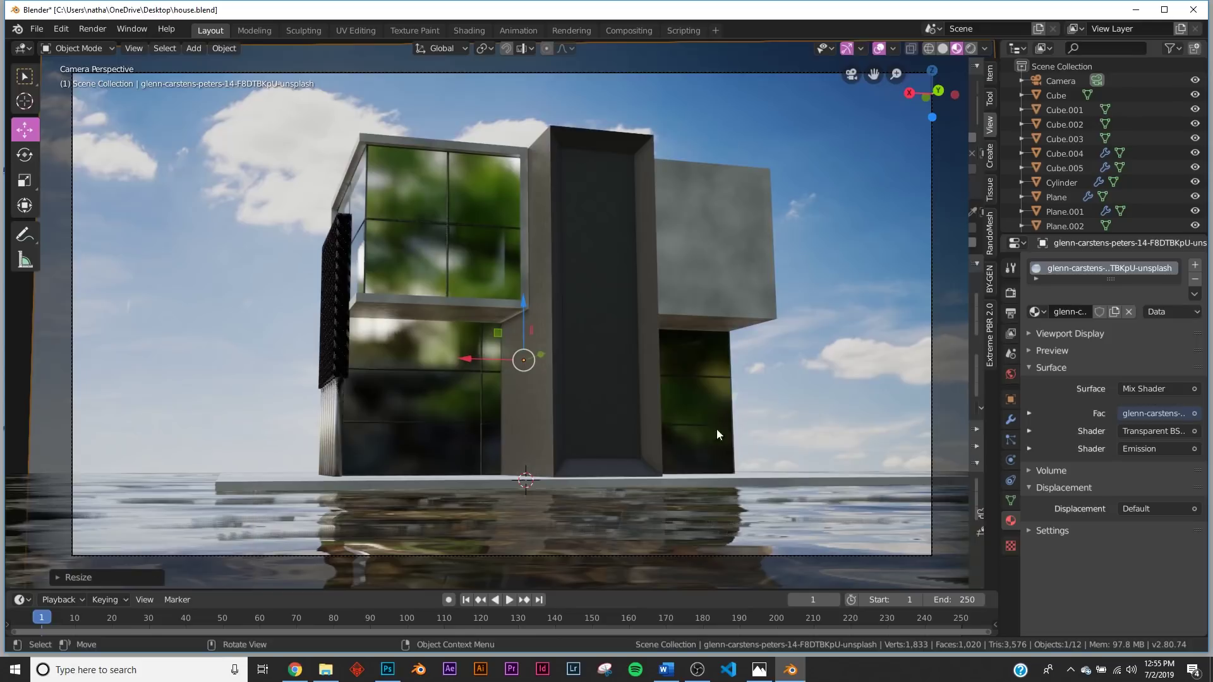
Preview the camera view's lighting in Rendered shading and return to Solid shading
{"action": "key", "text": "z"}
{"action": "left_click", "coordinate": [783, 397]}
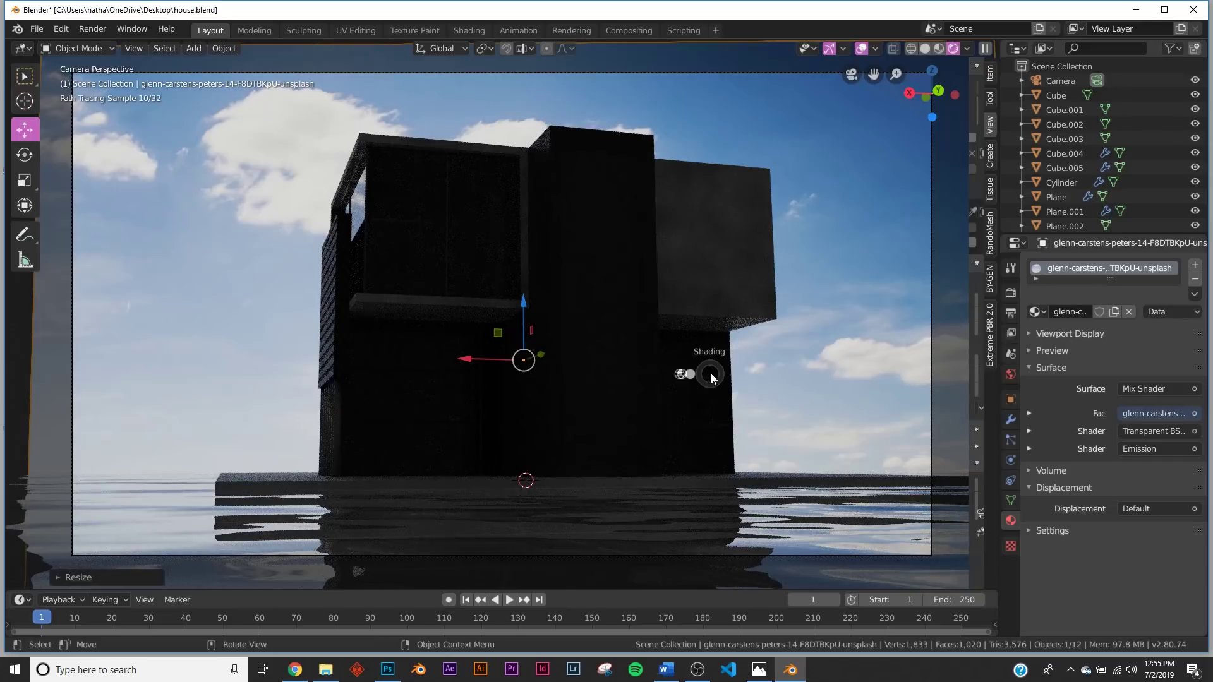
{"action": "key", "text": "z"}
{"action": "left_click", "coordinate": [803, 375]}
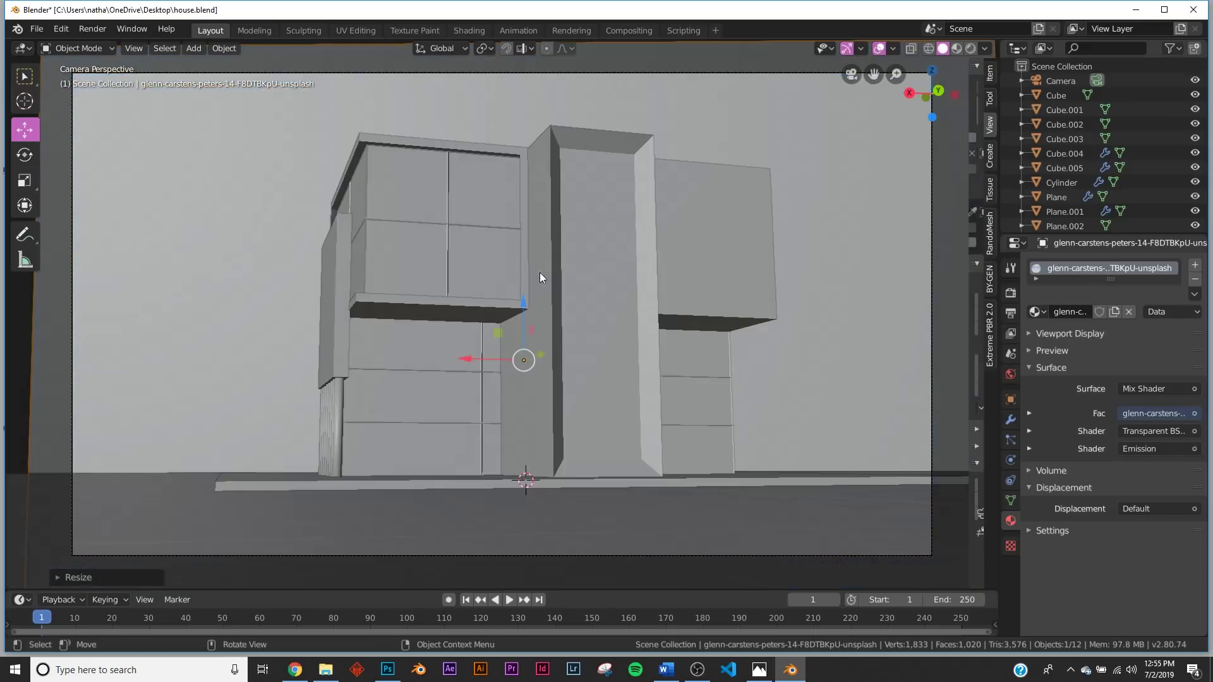
Switch to the Chrome browser and open the Skies category of HDRIs on HDRI Haven
{"action": "left_click", "coordinate": [295, 671]}
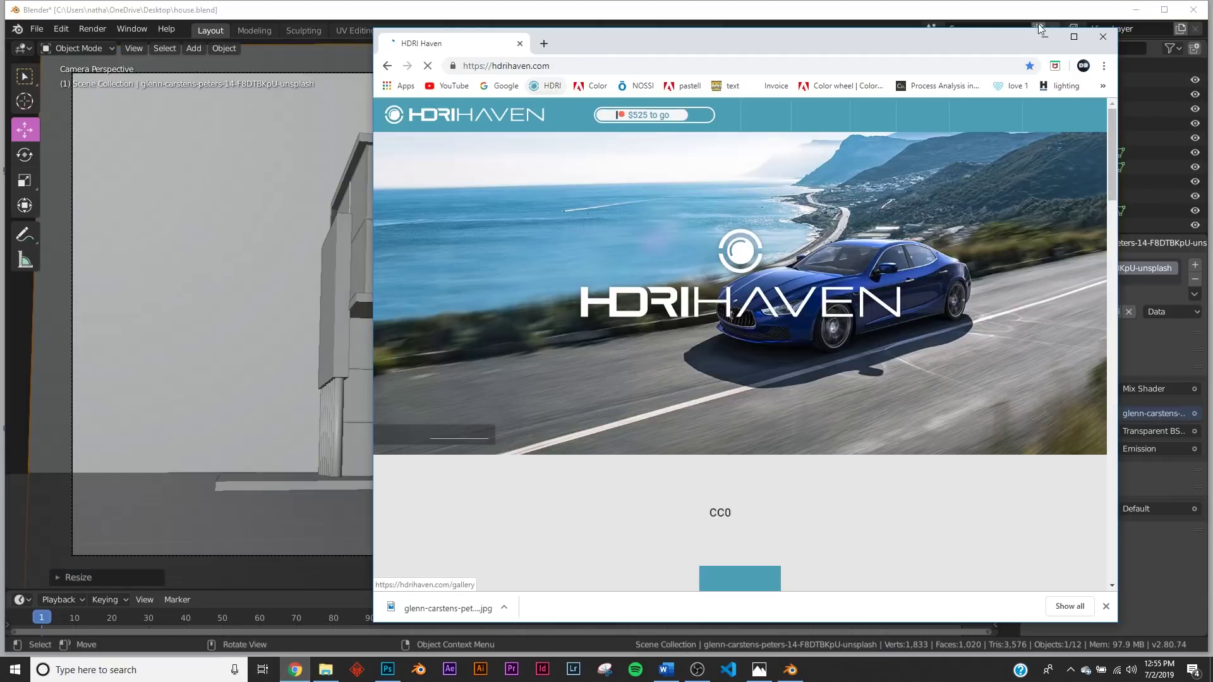
{"action": "left_click", "coordinate": [1074, 37]}
{"action": "left_click", "coordinate": [845, 77]}
{"action": "scroll", "coordinate": [703, 180], "scroll_direction": "down", "scroll_amount": 3}
{"action": "scroll", "coordinate": [467, 306], "scroll_direction": "up", "scroll_amount": 2}
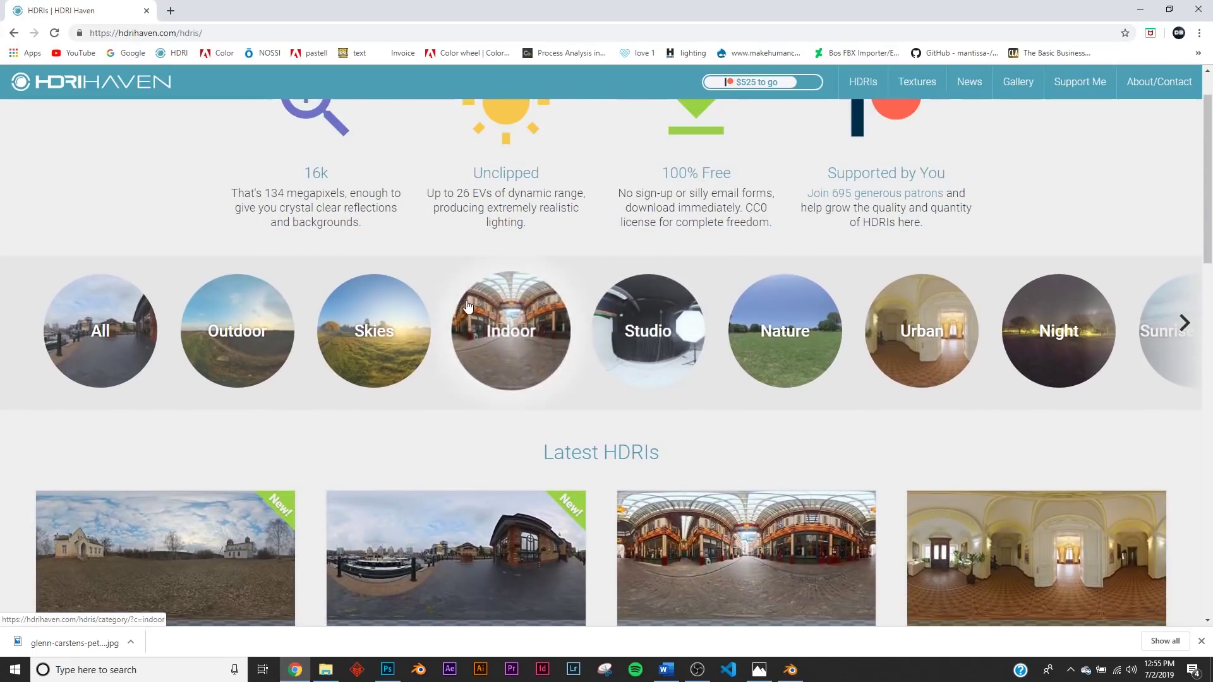
{"action": "scroll", "coordinate": [467, 306], "scroll_direction": "down", "scroll_amount": 5}
{"action": "scroll", "coordinate": [680, 355], "scroll_direction": "up", "scroll_amount": 4}
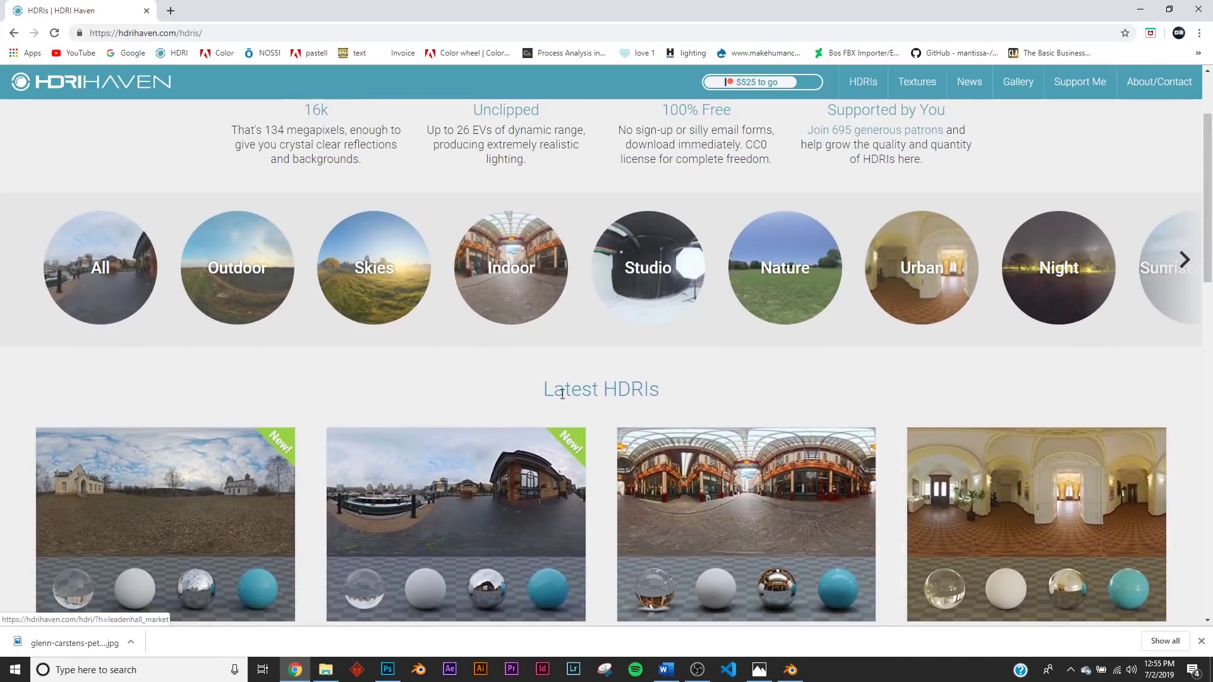
{"action": "left_click", "coordinate": [373, 277]}
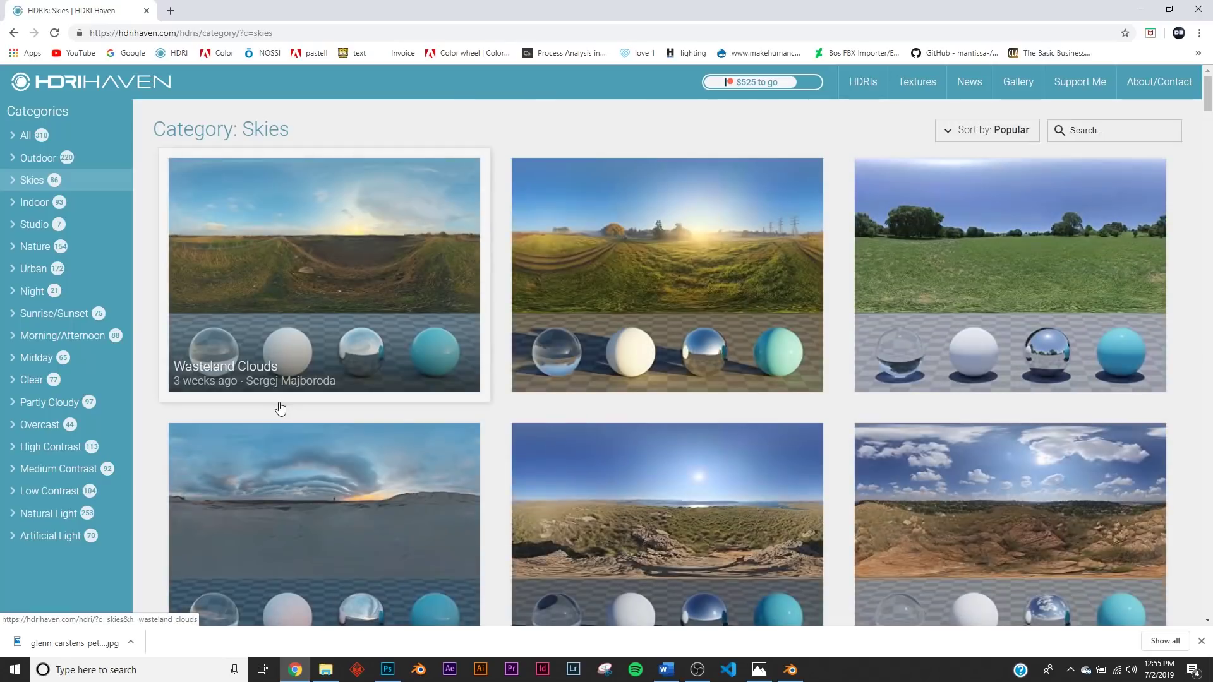
Return to Blender and show the building in Look Dev shading
{"action": "left_click", "coordinate": [1136, 10]}
{"action": "key", "text": "z"}
{"action": "left_click", "coordinate": [657, 335]}
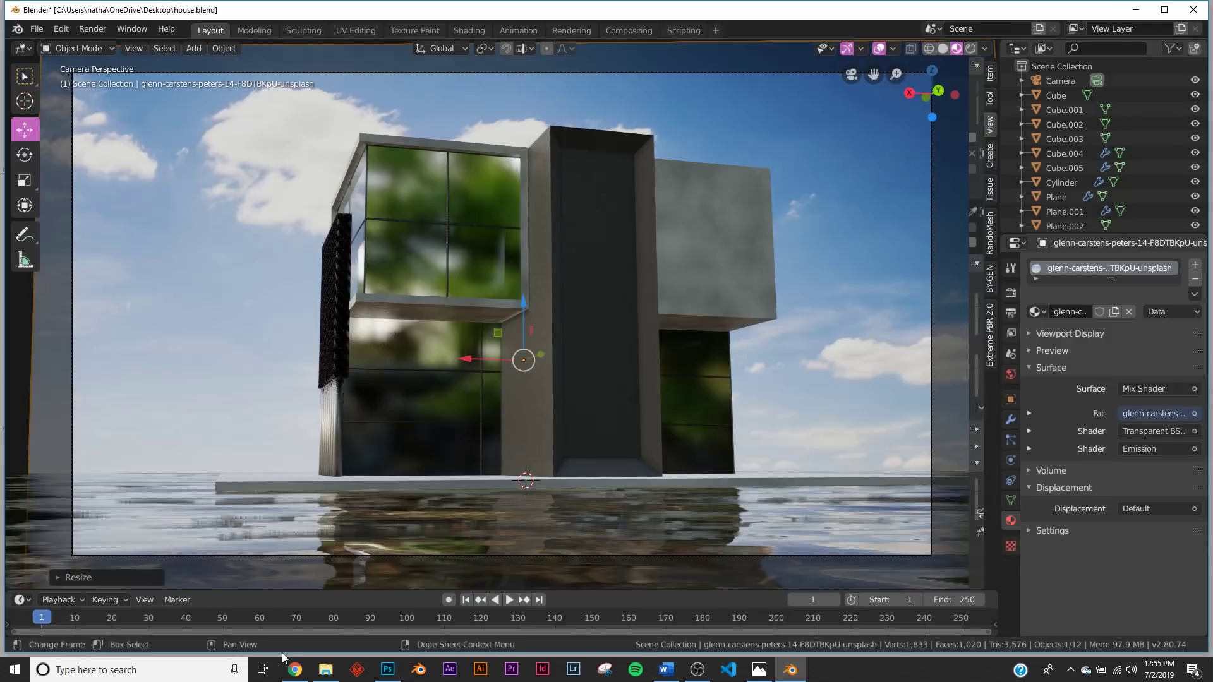
Download the 4k version of the Kloofendal 48d Partly Cloudy HDRI in Chrome and return to Blender
{"action": "left_click", "coordinate": [295, 669]}
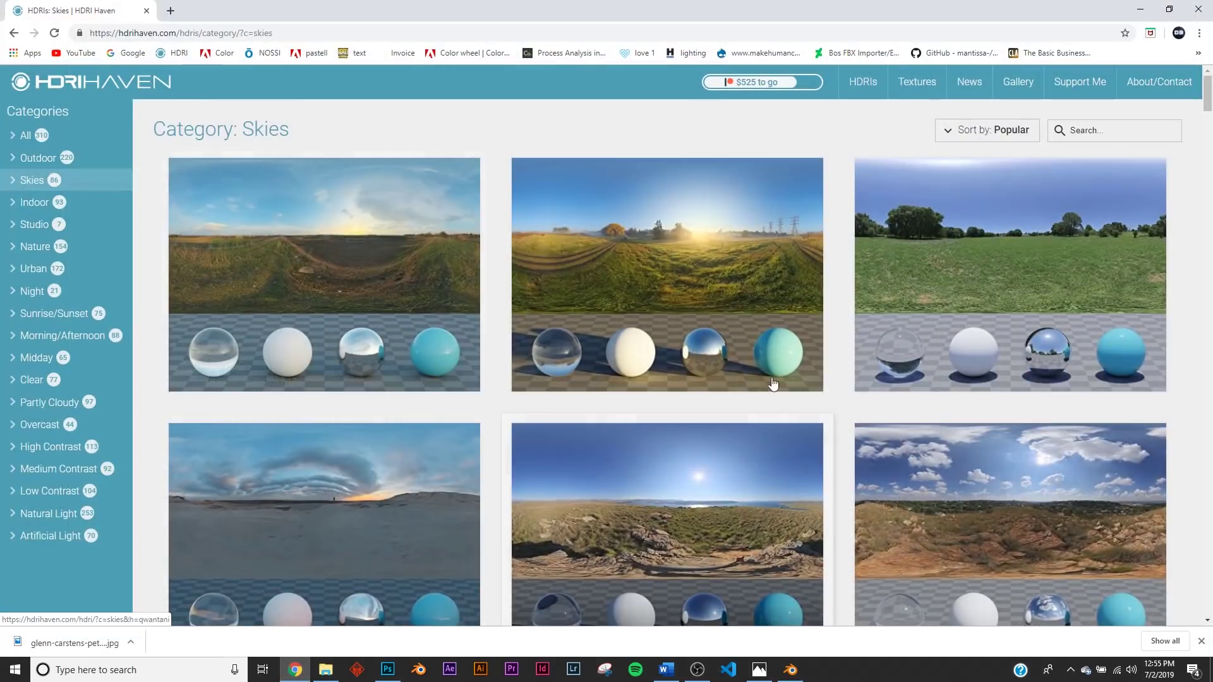
{"action": "left_click", "coordinate": [968, 487]}
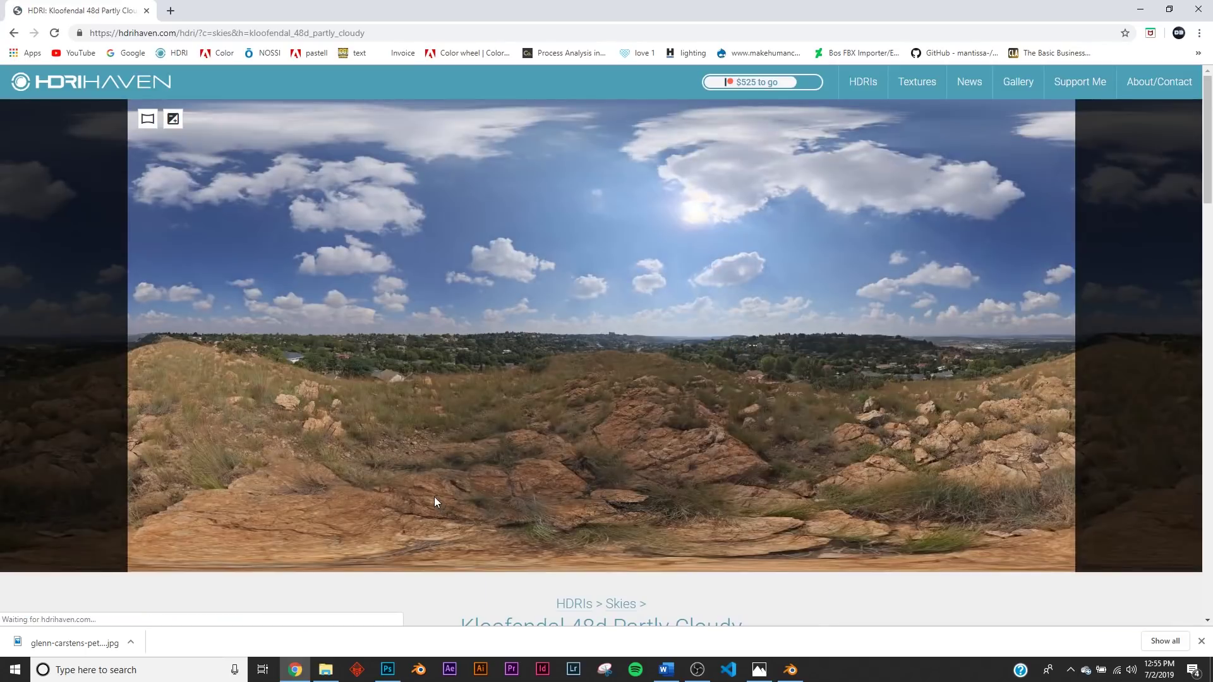
{"action": "scroll", "coordinate": [495, 466], "scroll_direction": "down", "scroll_amount": 10}
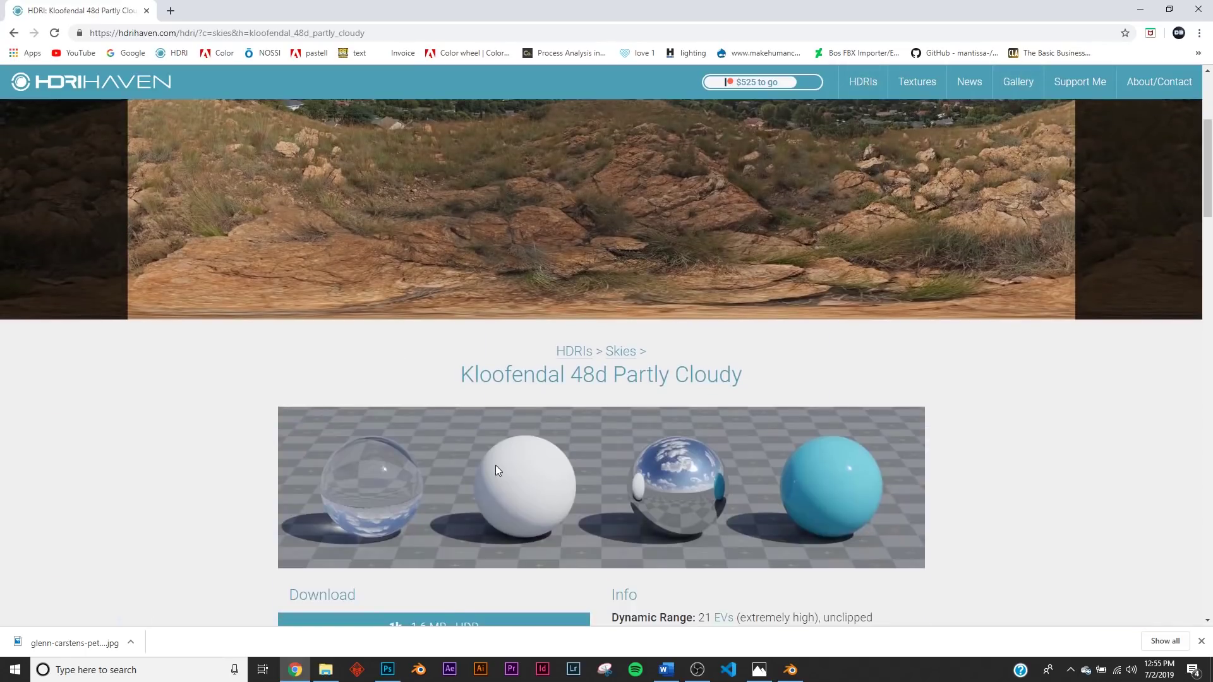
{"action": "left_click", "coordinate": [374, 250]}
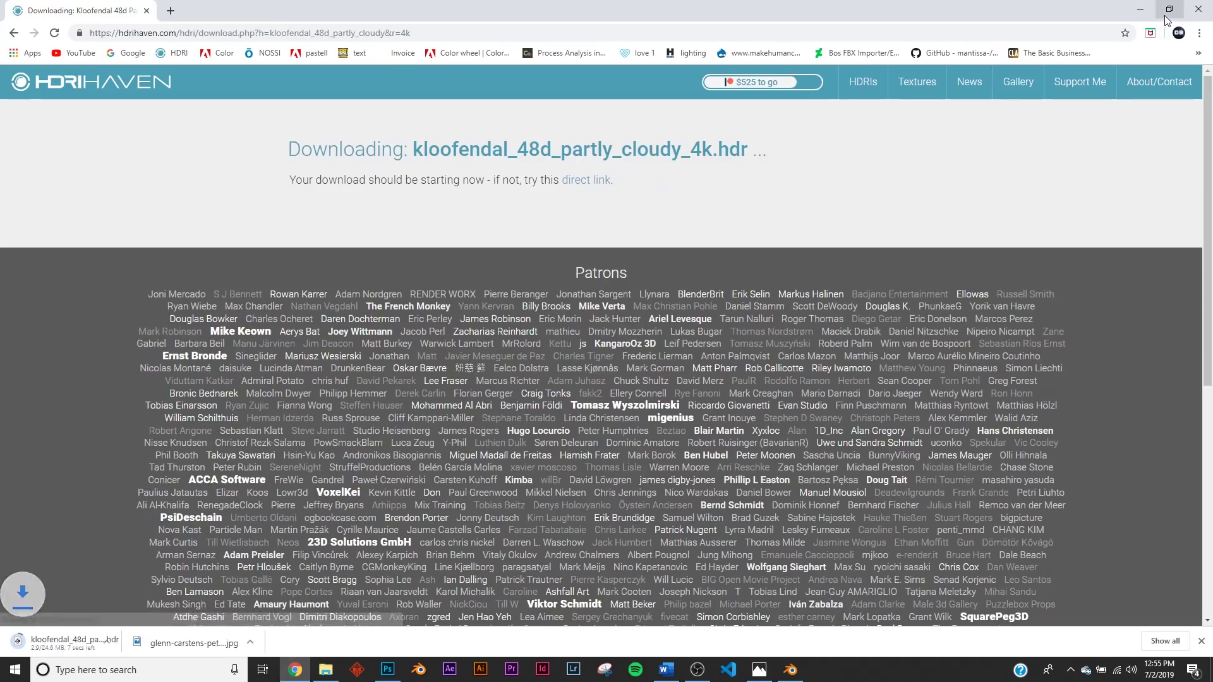
{"action": "left_click", "coordinate": [1169, 10]}
{"action": "left_click", "coordinate": [1143, 253]}
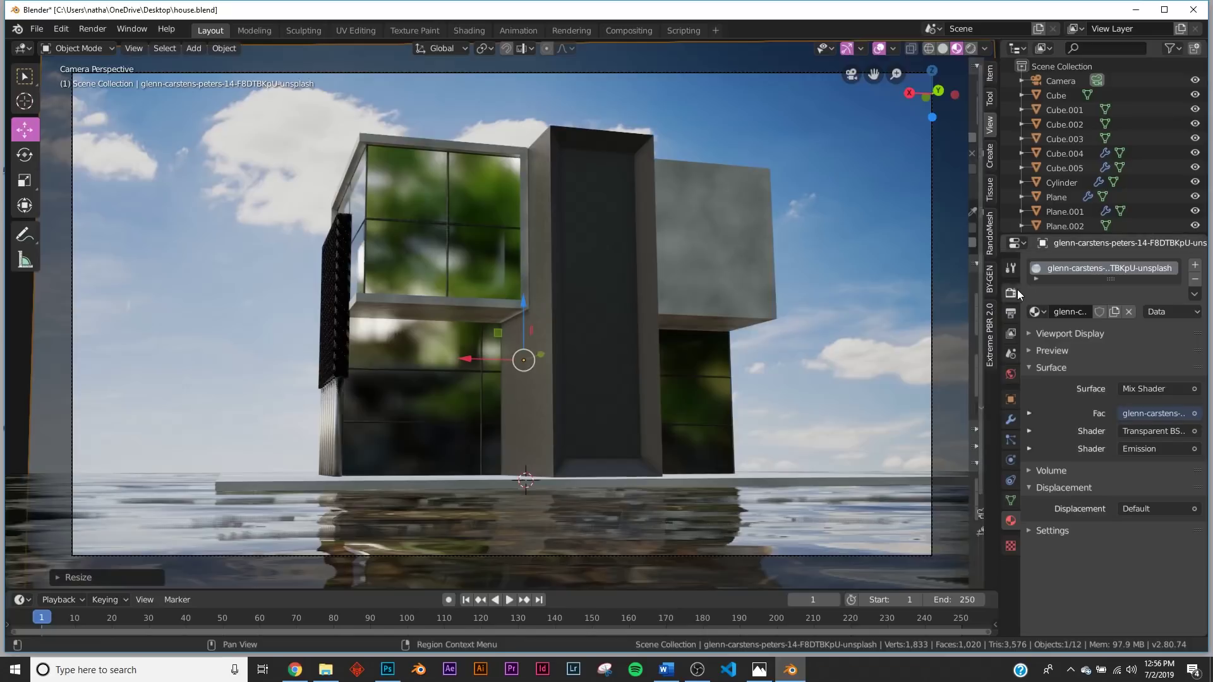
Set the world background color to an Environment Texture and load the downloaded kloofendal_48d_partly_cloudy_4k.hdr
{"action": "left_click", "coordinate": [1013, 374]}
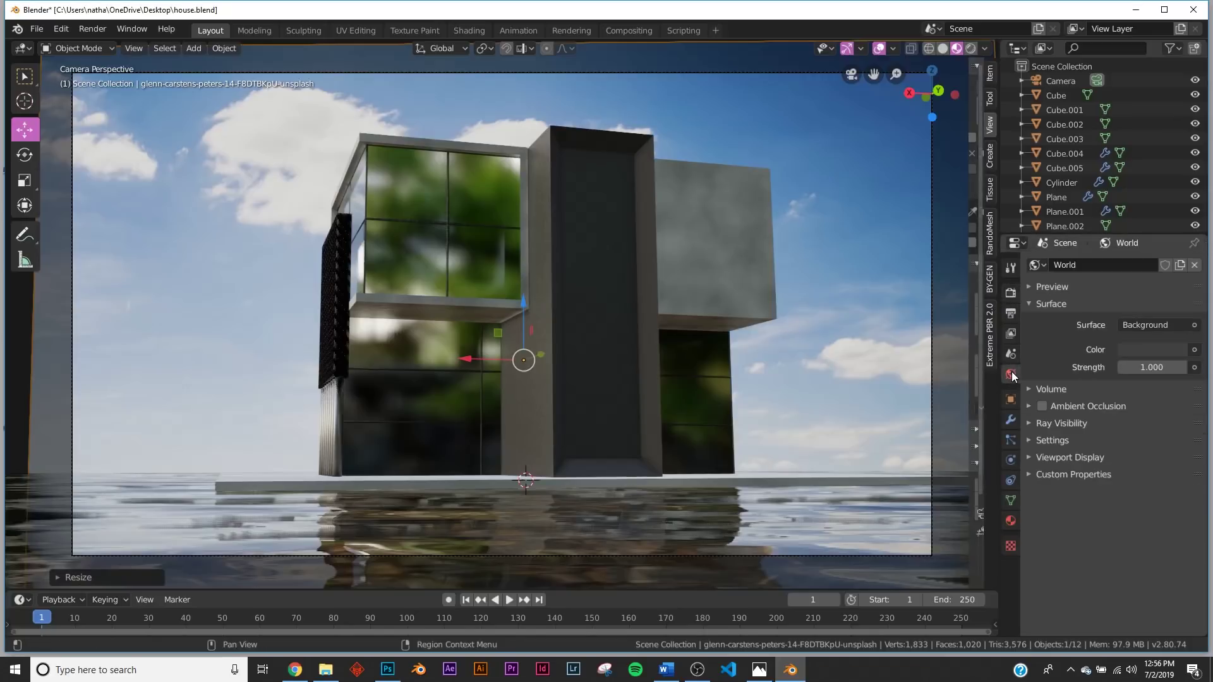
{"action": "left_click", "coordinate": [1192, 356]}
{"action": "left_click", "coordinate": [897, 431]}
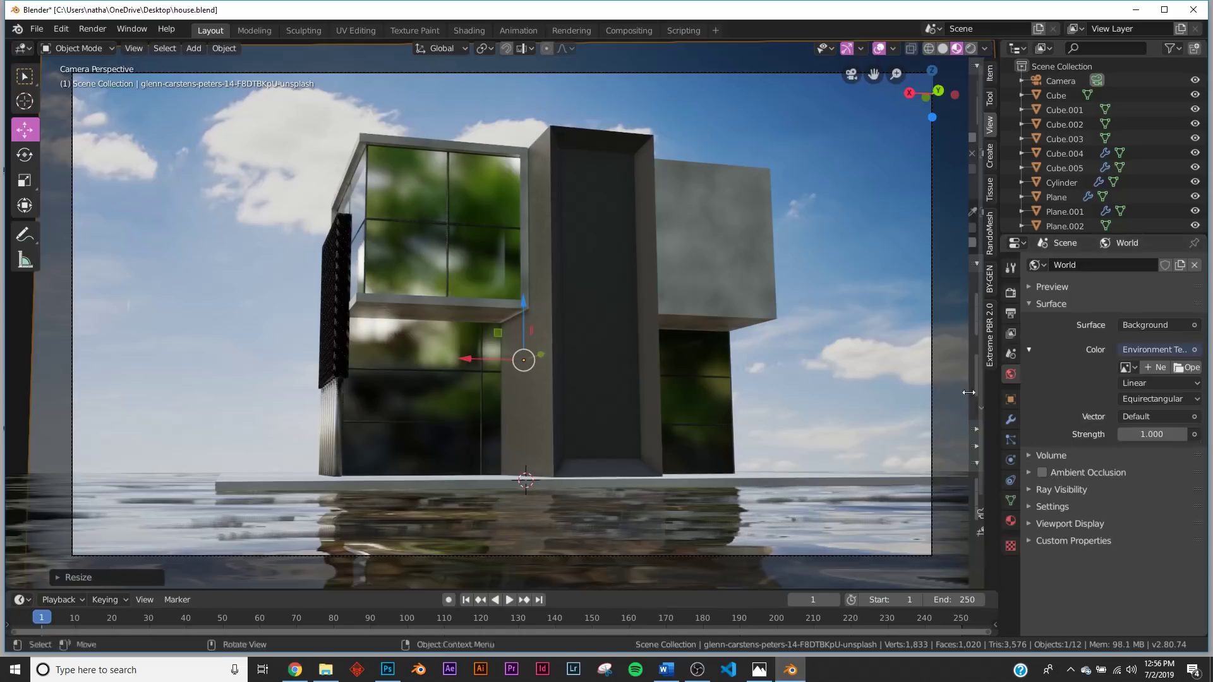
{"action": "left_click", "coordinate": [1174, 366]}
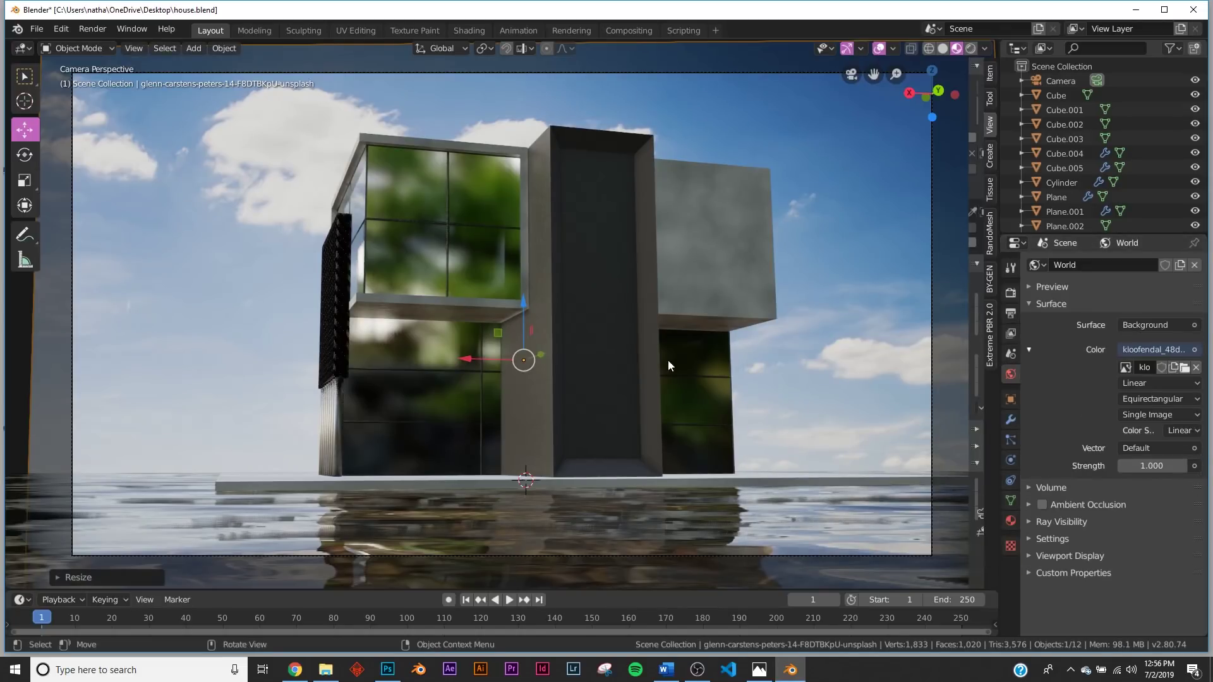
Show the scene in Rendered shading and set the world background strength to 2
{"action": "key", "text": "z"}
{"action": "left_click", "coordinate": [678, 277]}
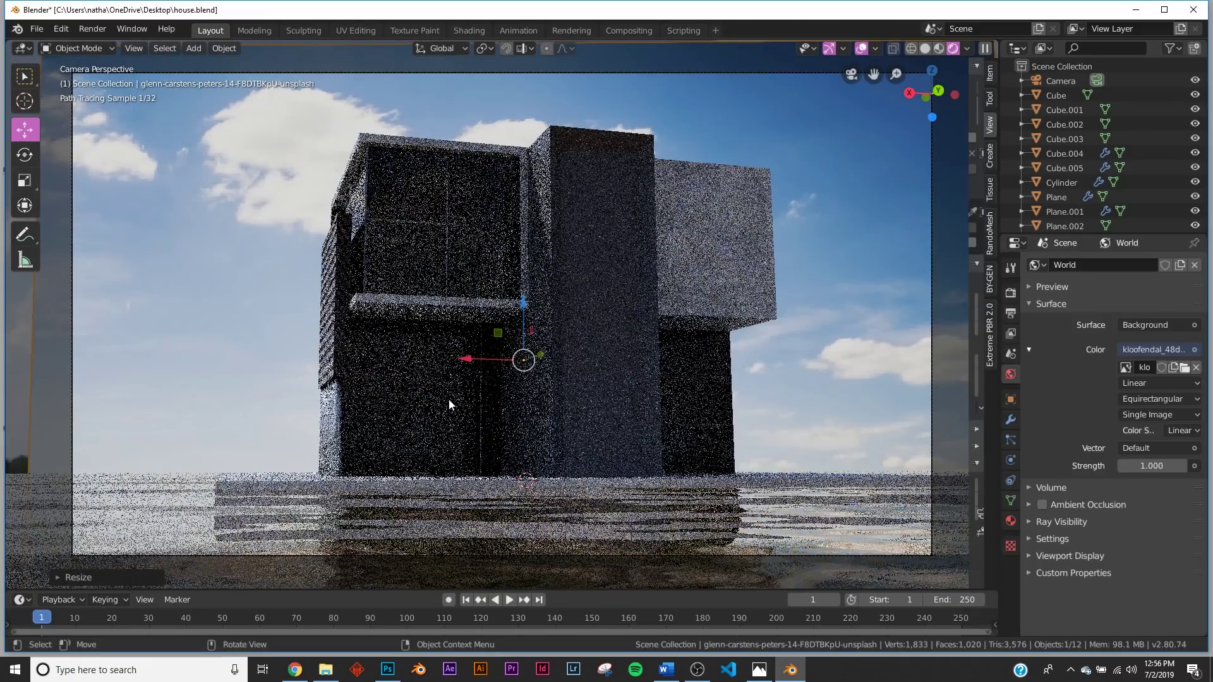
{"action": "left_click", "coordinate": [1155, 466]}
{"action": "type", "text": "2"}
{"action": "key", "text": "Return"}
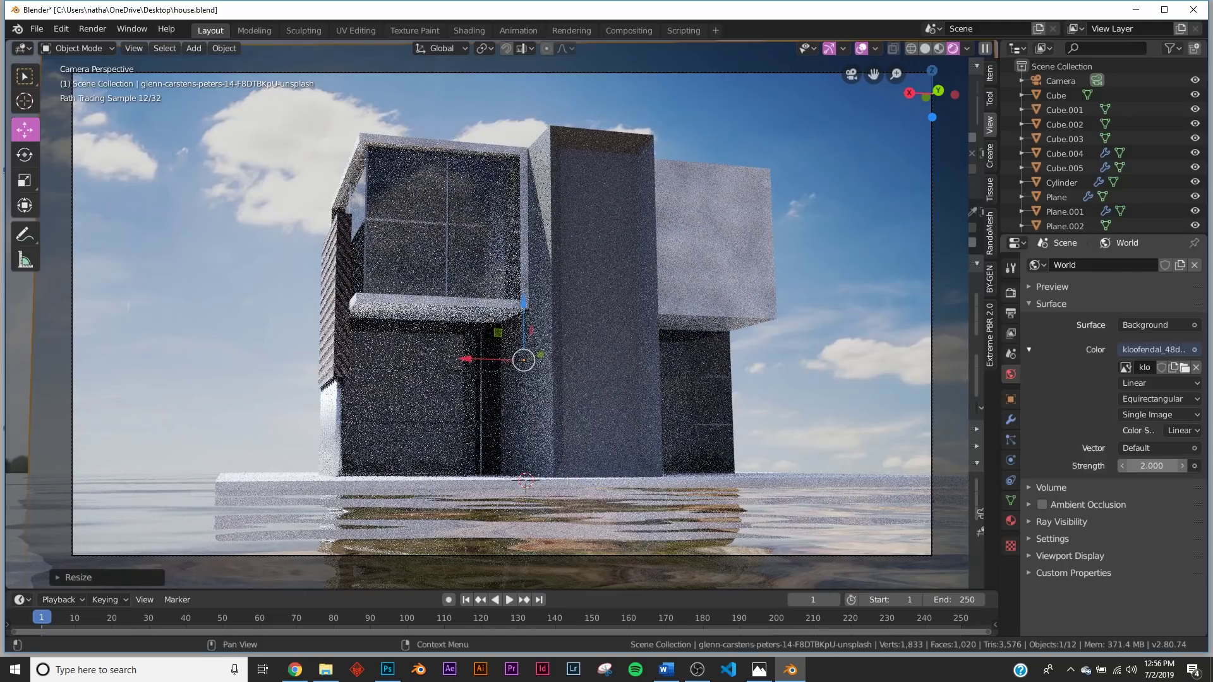
Change the render engine to Eevee and display the viewport in Rendered shading
{"action": "left_click", "coordinate": [925, 49]}
{"action": "left_click", "coordinate": [1010, 293]}
{"action": "left_click", "coordinate": [1156, 266]}
{"action": "left_click", "coordinate": [1131, 281]}
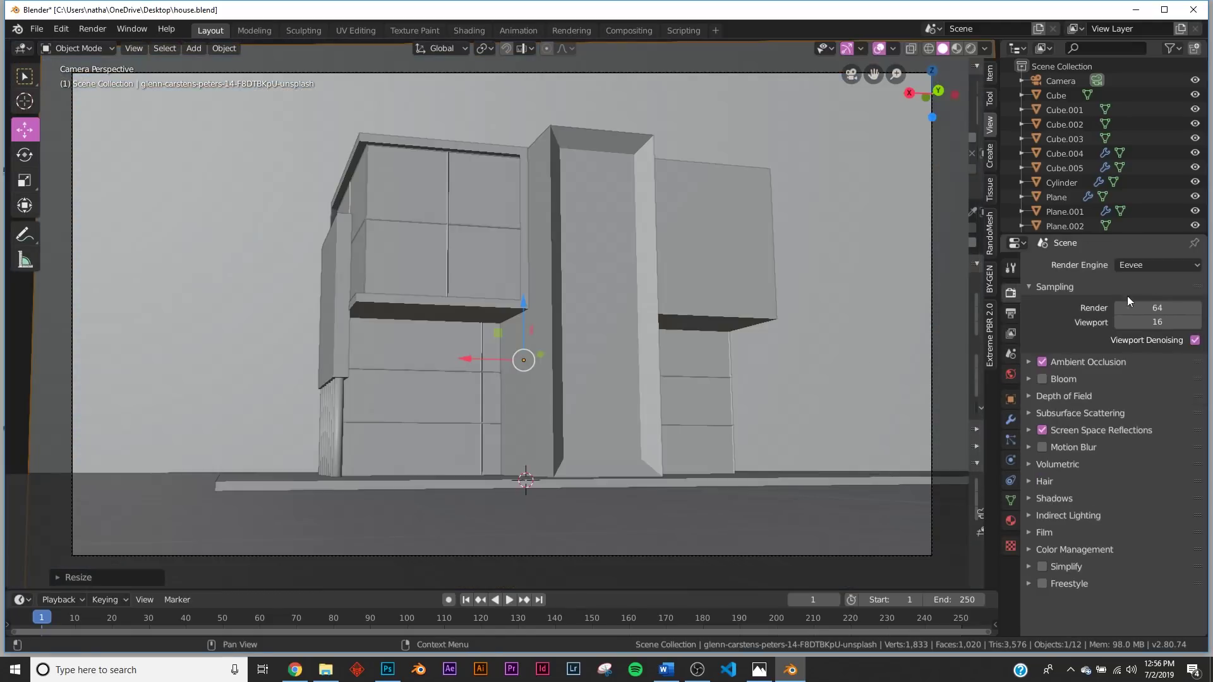
{"action": "key", "text": "z"}
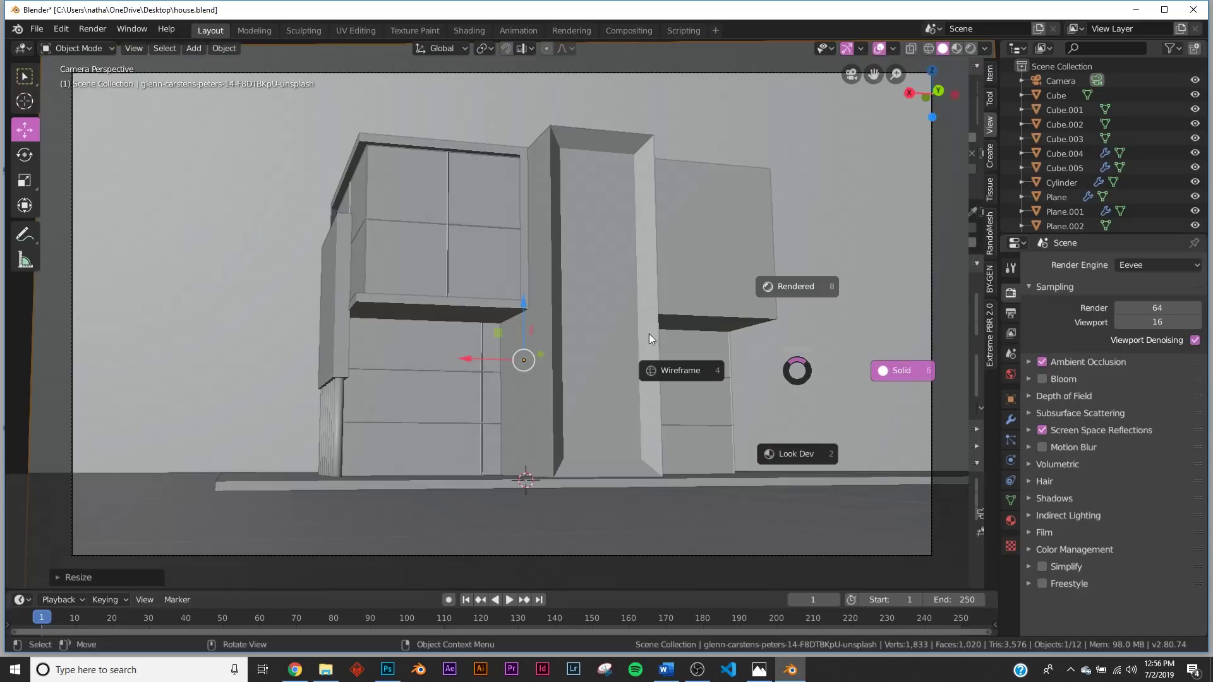
{"action": "left_click", "coordinate": [818, 282]}
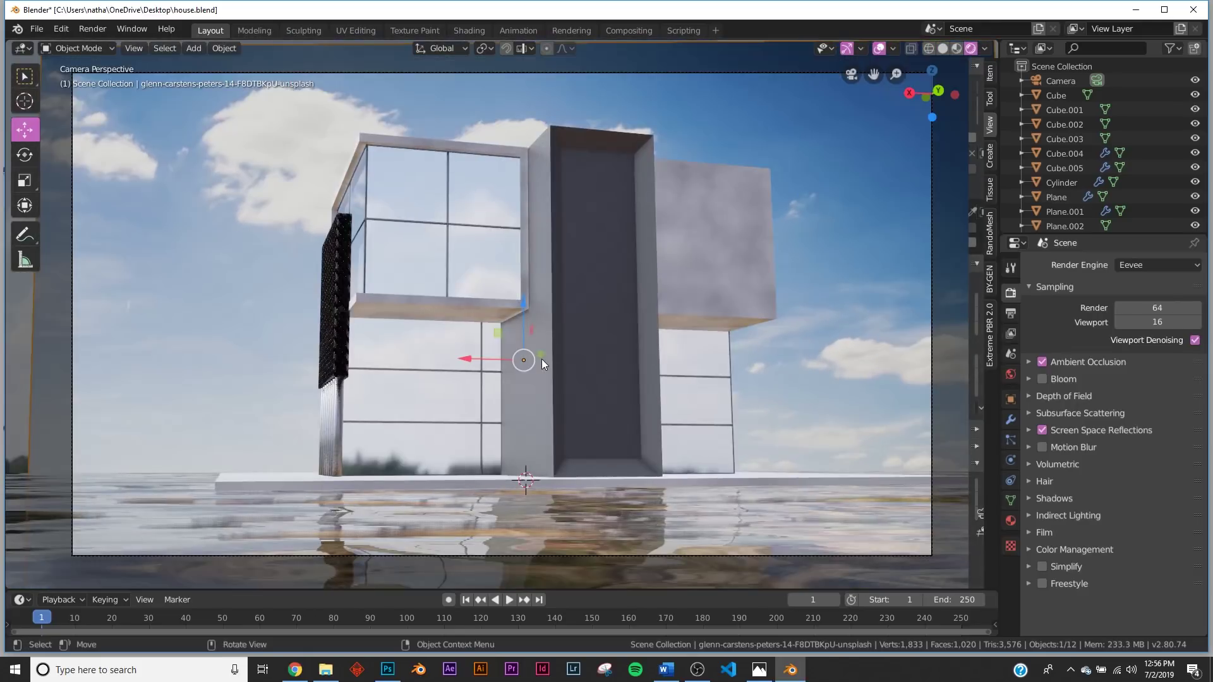
Examine the HDRI-lit building and surroundings from several sides, returning to the camera view
{"action": "middle_click_drag", "start_coordinate": [526, 361], "coordinate": [613, 370]}
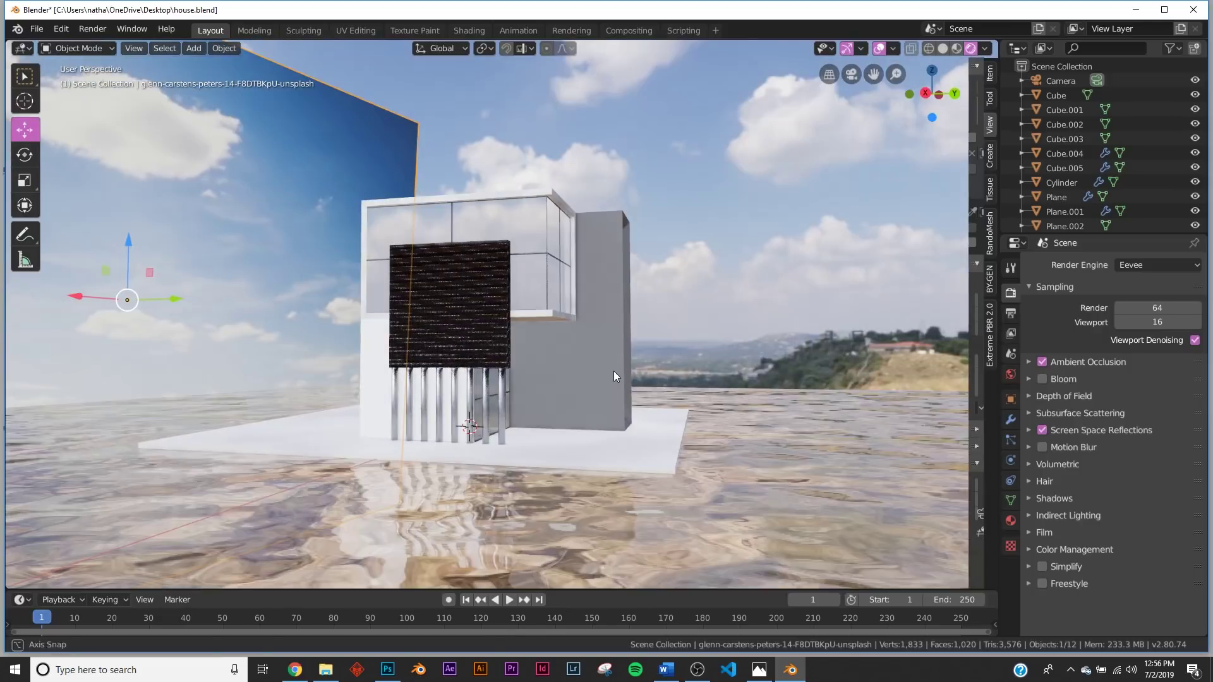
{"action": "key", "text": "KP_0"}
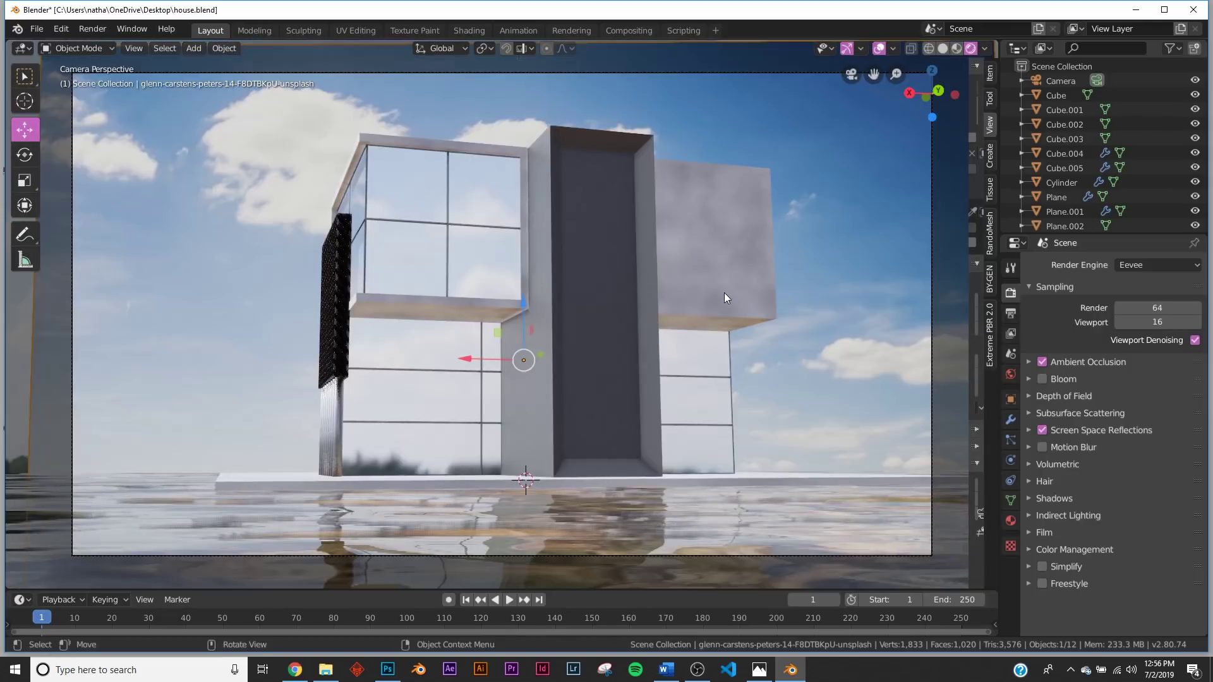
{"action": "middle_click_drag", "start_coordinate": [681, 309], "coordinate": [664, 382]}
{"action": "key", "text": "KP_0"}
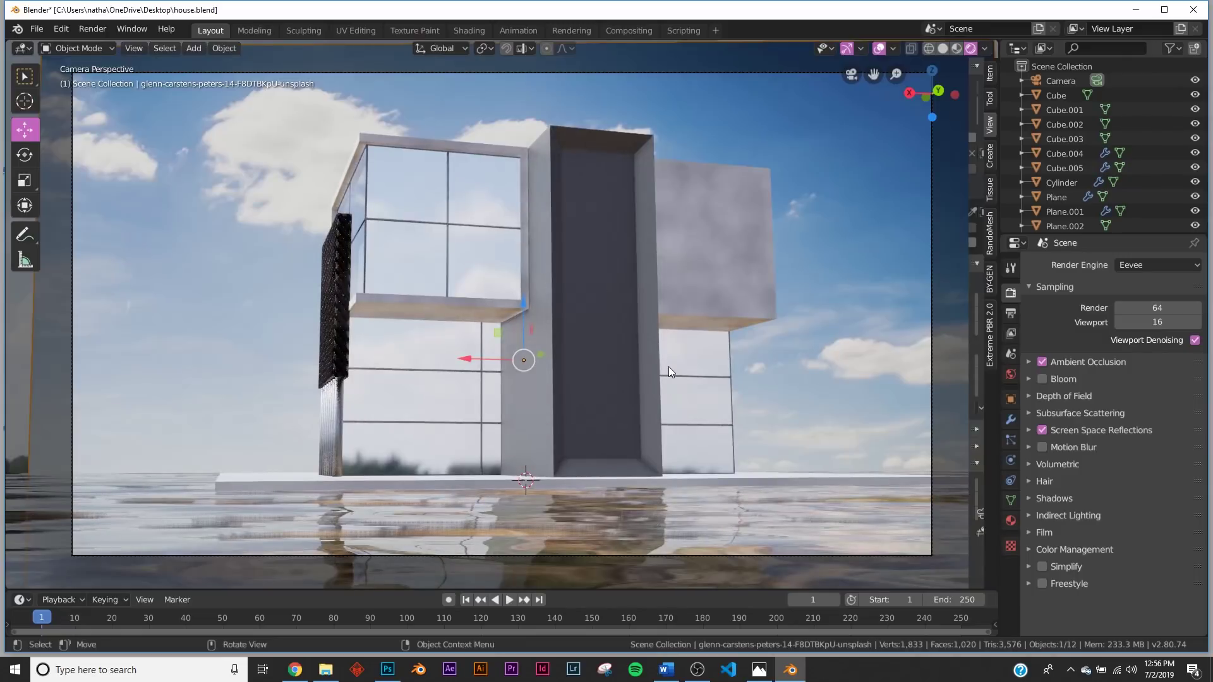
{"action": "middle_click_drag", "start_coordinate": [669, 367], "coordinate": [650, 407]}
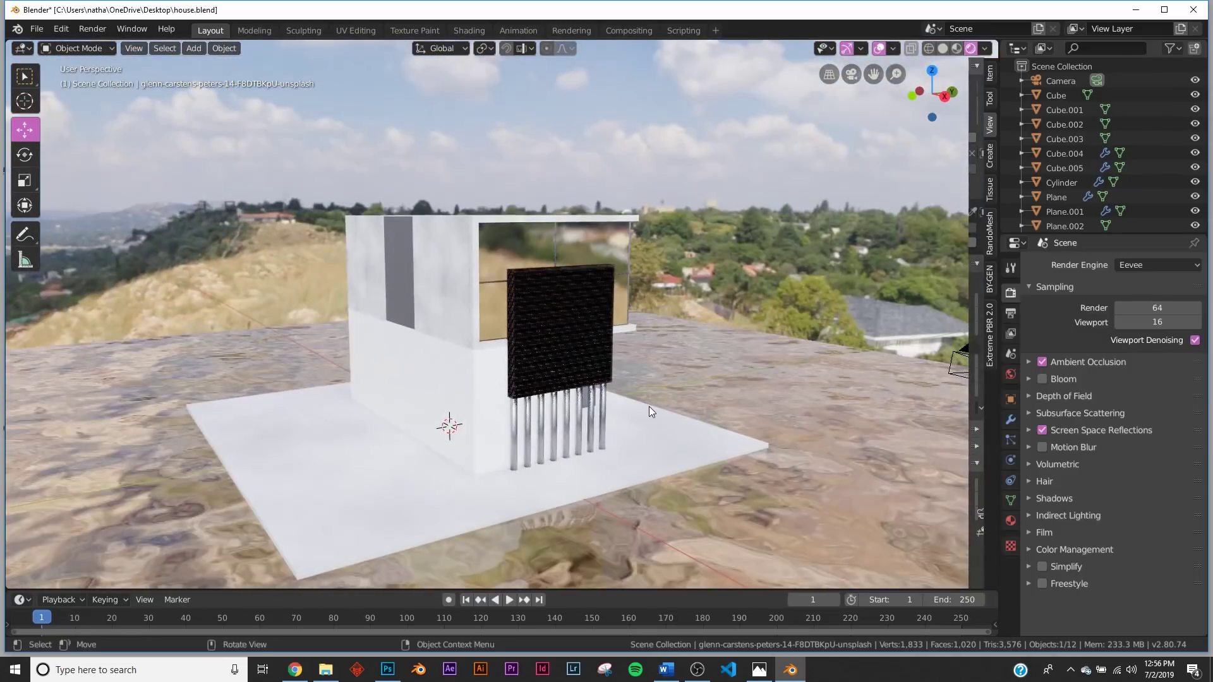
{"action": "key", "text": "KP_0"}
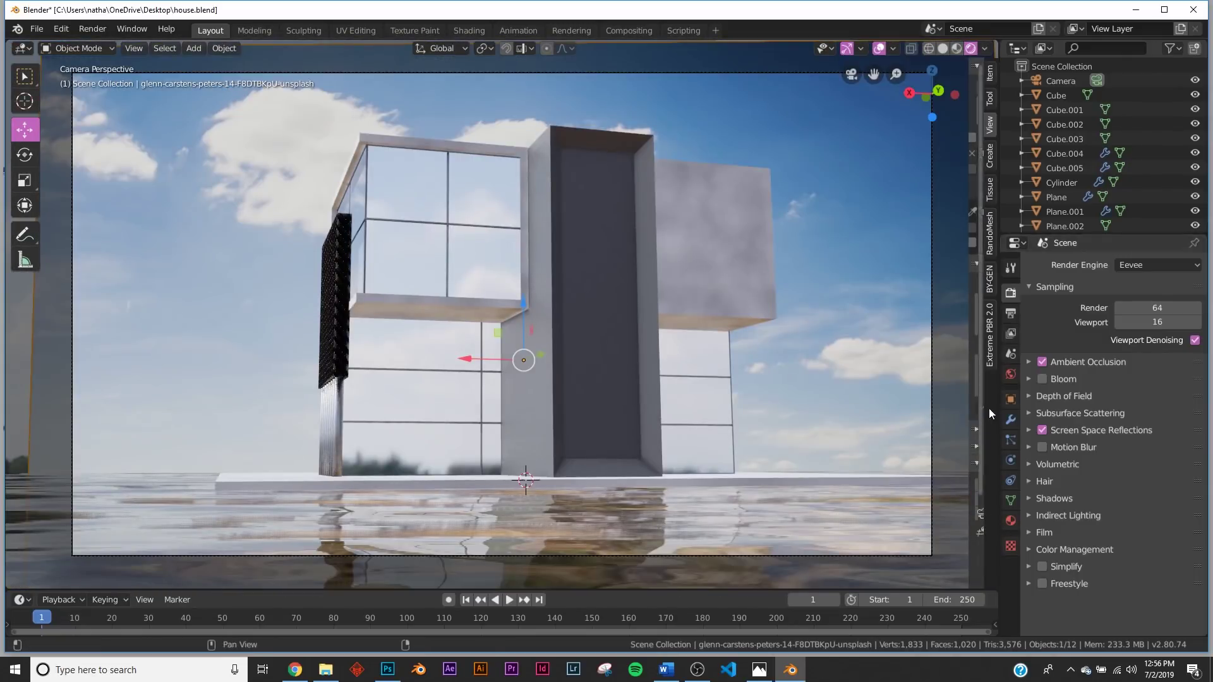
Set the world background strength to 1 and check the lighting on the building in the camera view
{"action": "left_click", "coordinate": [1010, 375]}
{"action": "double_click", "coordinate": [1131, 479]}
{"action": "type", "text": "1"}
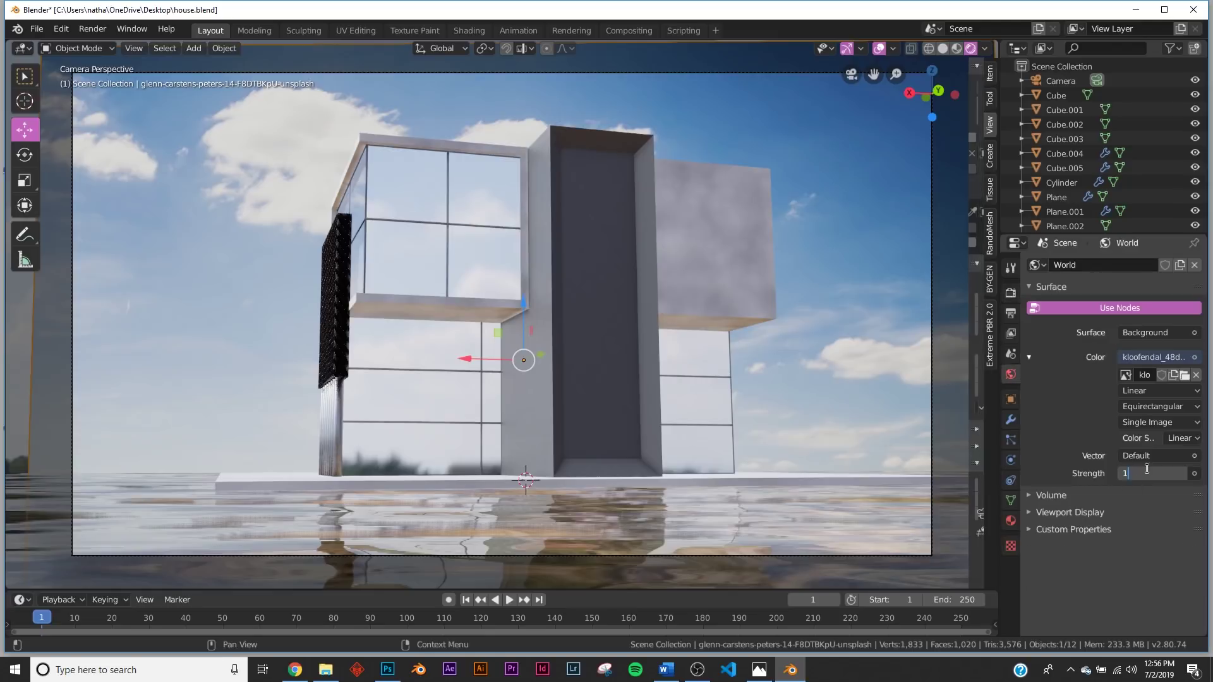
{"action": "key", "text": "Return"}
{"action": "scroll", "coordinate": [602, 367], "scroll_direction": "up", "scroll_amount": 3}
{"action": "scroll", "coordinate": [601, 368], "scroll_direction": "down", "scroll_amount": 3}
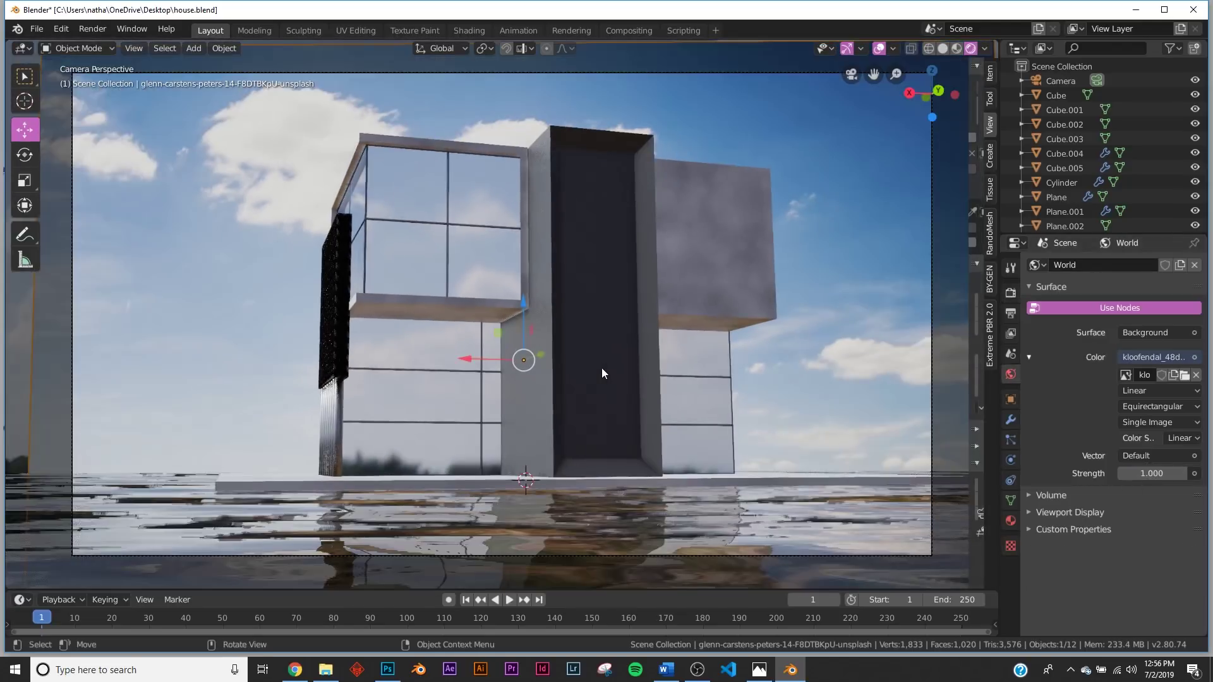
{"action": "scroll", "coordinate": [601, 368], "scroll_direction": "up", "scroll_amount": 2}
{"action": "scroll", "coordinate": [601, 368], "scroll_direction": "down", "scroll_amount": 3}
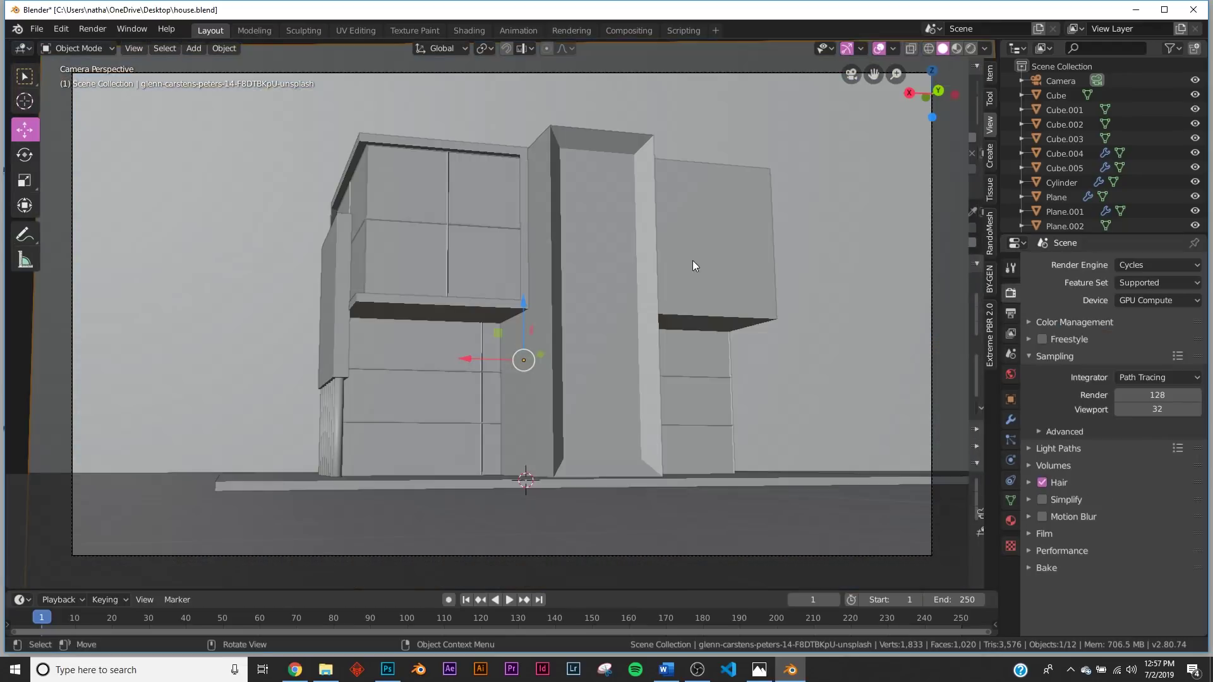
Set the Cycles render samples to 300
{"action": "double_click", "coordinate": [1146, 396]}
{"action": "type", "text": "300"}
{"action": "key", "text": "Return"}
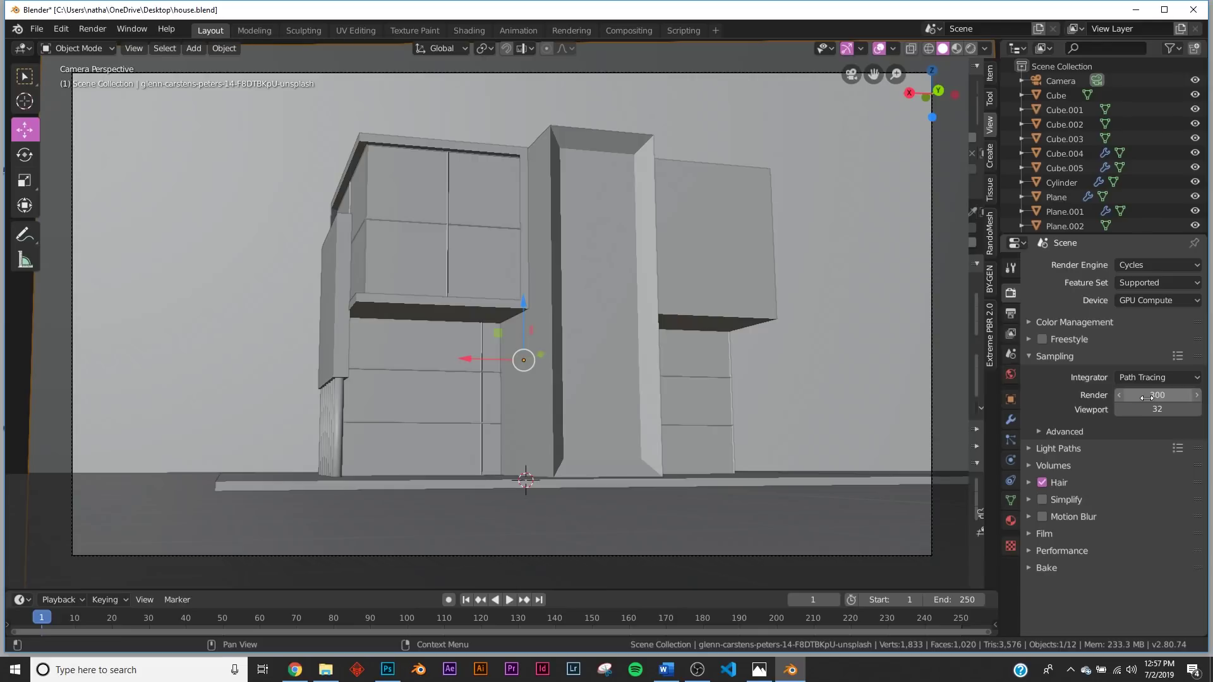
Enable the standard Denoising option for the view layer, keeping its default settings
{"action": "left_click", "coordinate": [1012, 335]}
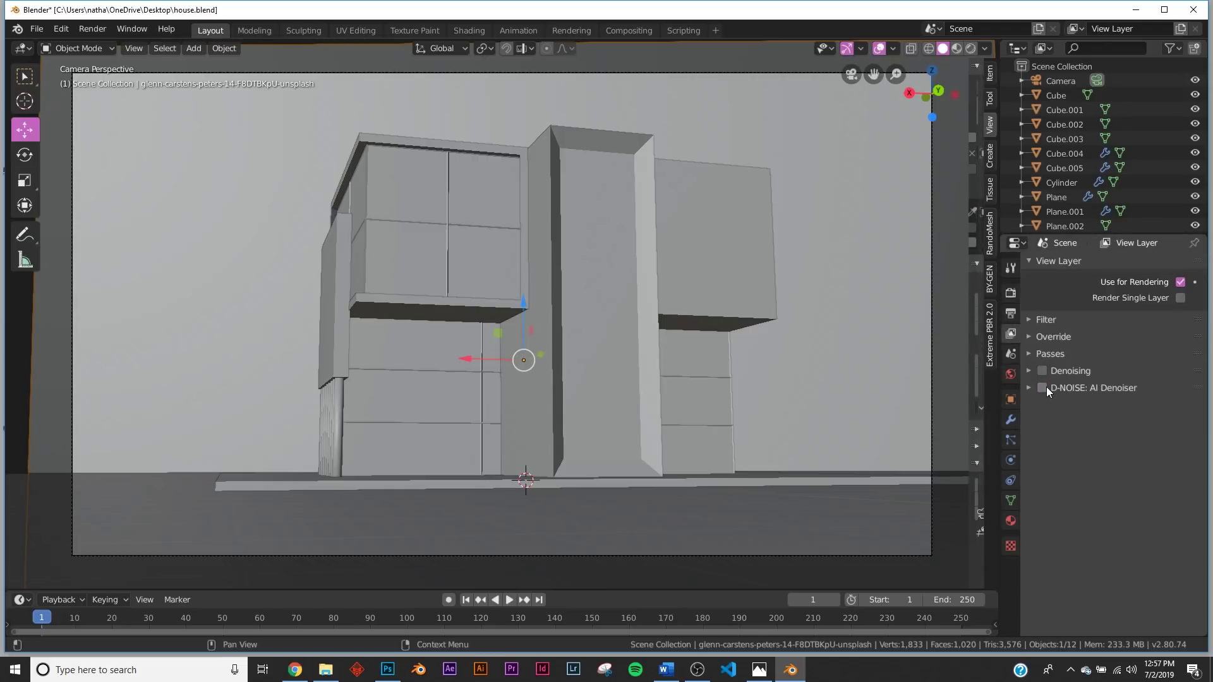
{"action": "left_click", "coordinate": [1052, 371]}
{"action": "left_click", "coordinate": [1043, 371]}
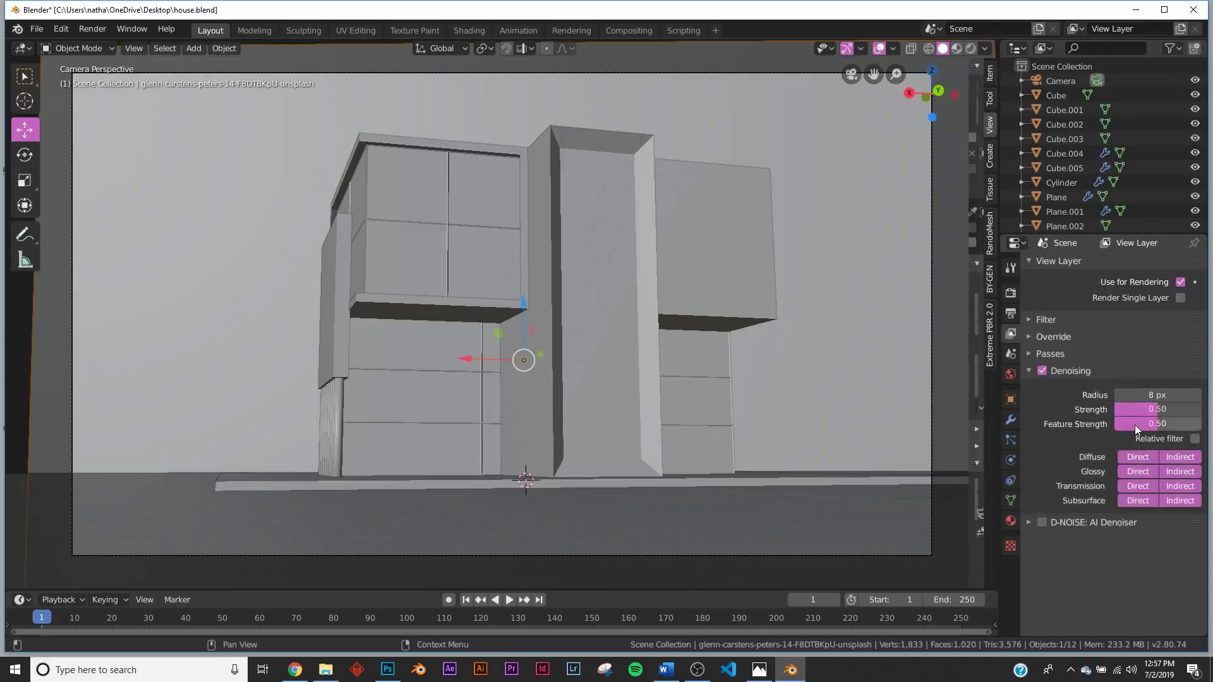
{"action": "left_click", "coordinate": [1064, 372]}
Render the camera view as a still image
{"action": "left_click", "coordinate": [92, 29]}
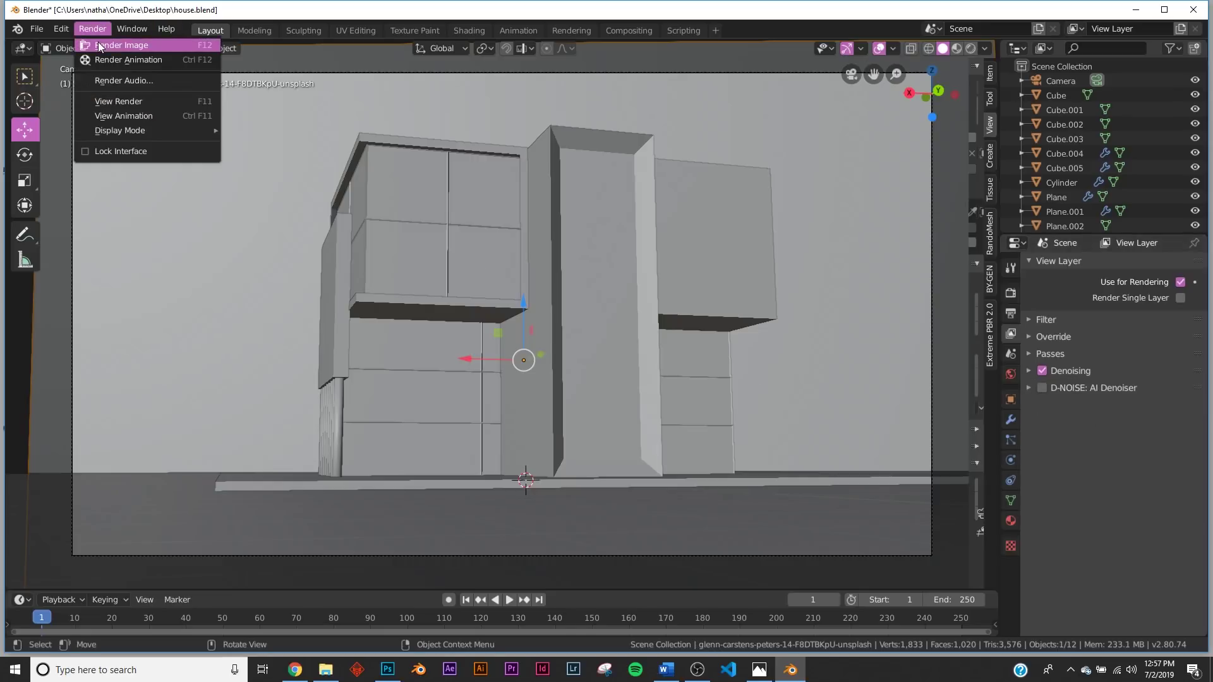